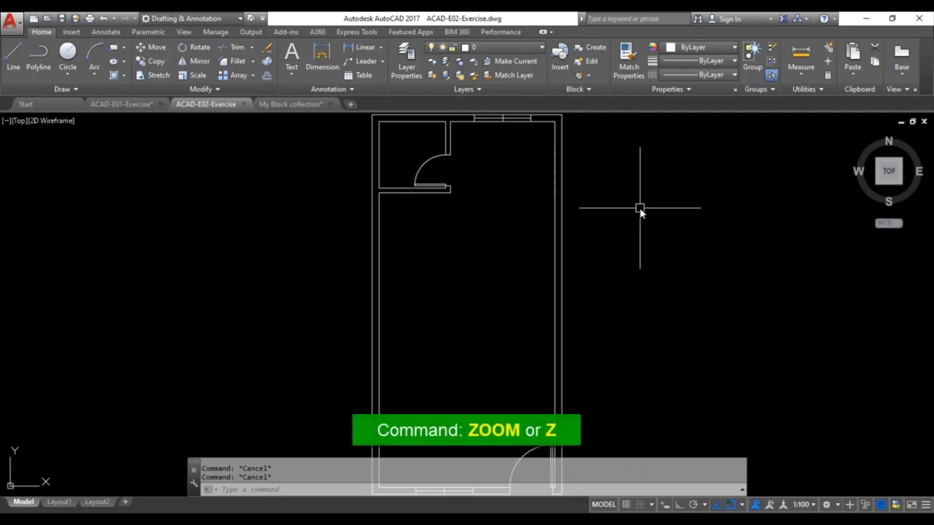
- Zoom a window around the small room's door near the top of the plan
text(z)
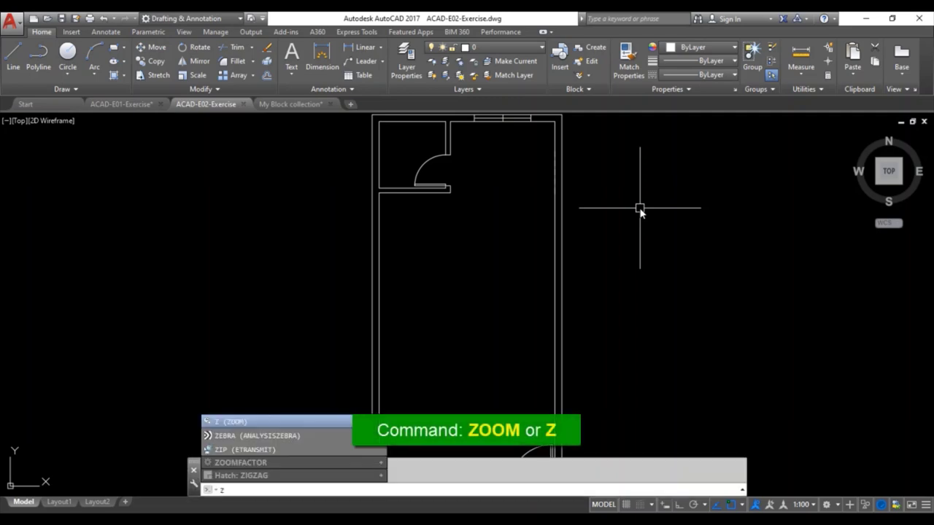
key(Return)
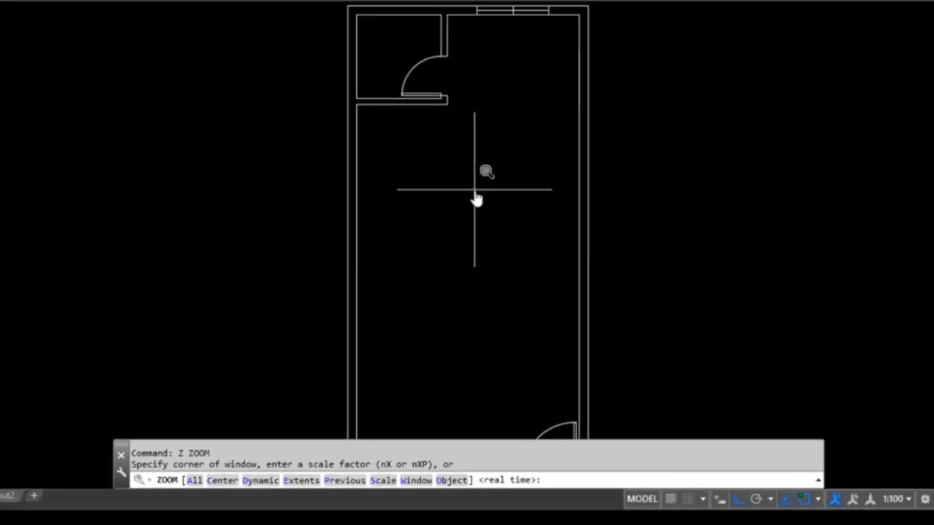
click(472, 263)
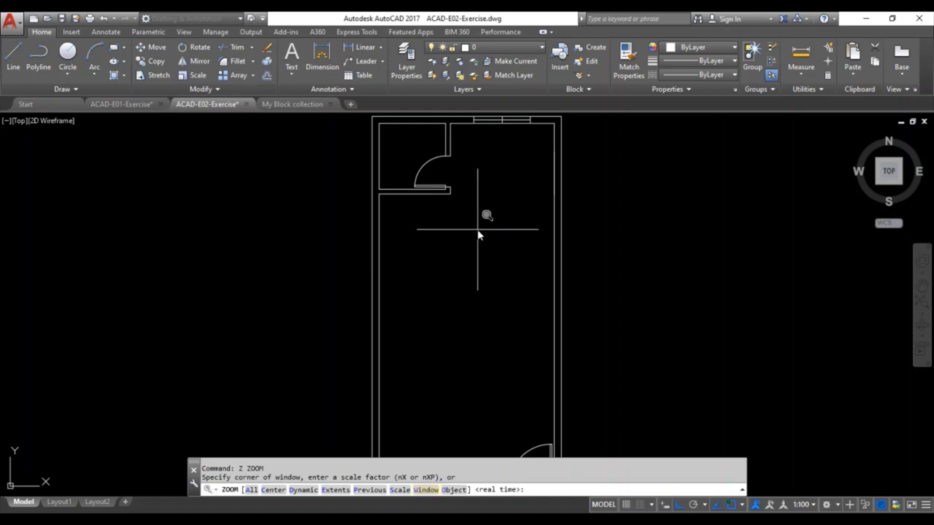
click(389, 135)
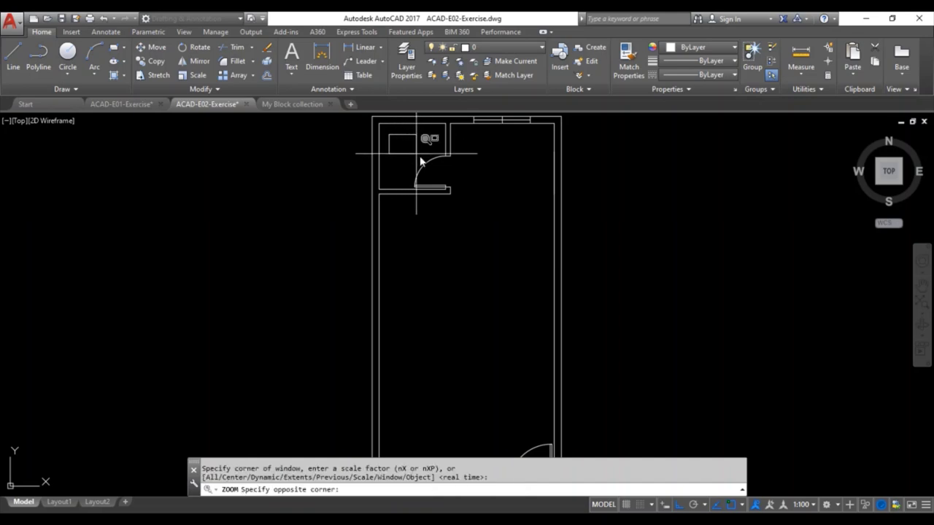
click(507, 223)
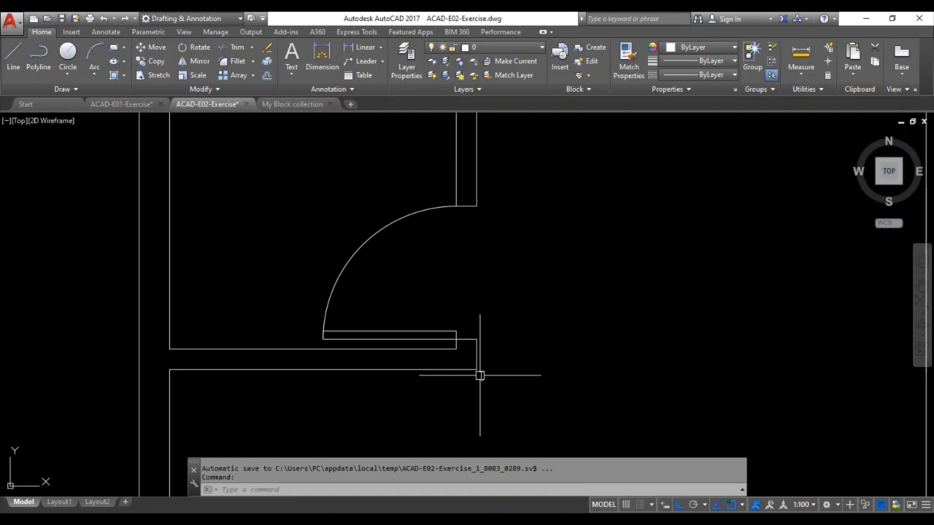
- Zoom to extents so the whole kitchen floor plan is visible
text(z)
key(Return)
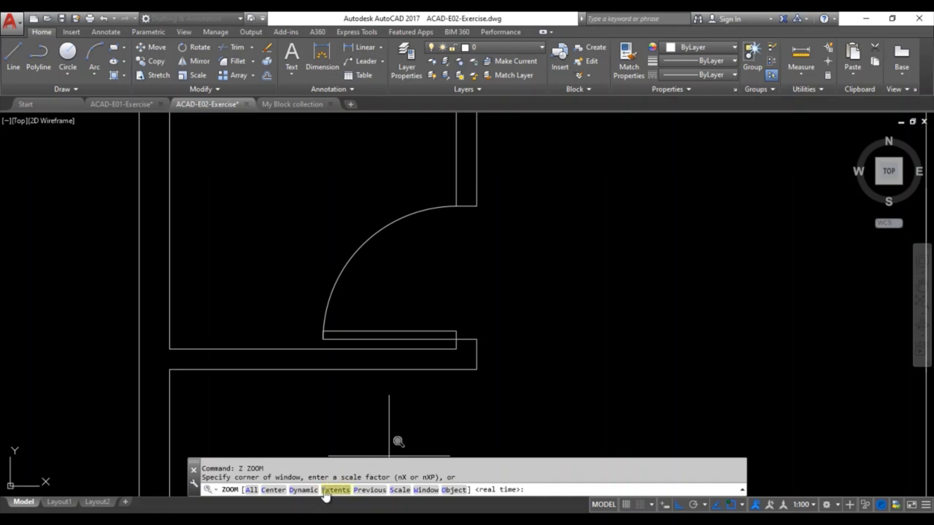
text(e)
key(Return)
key(Return)
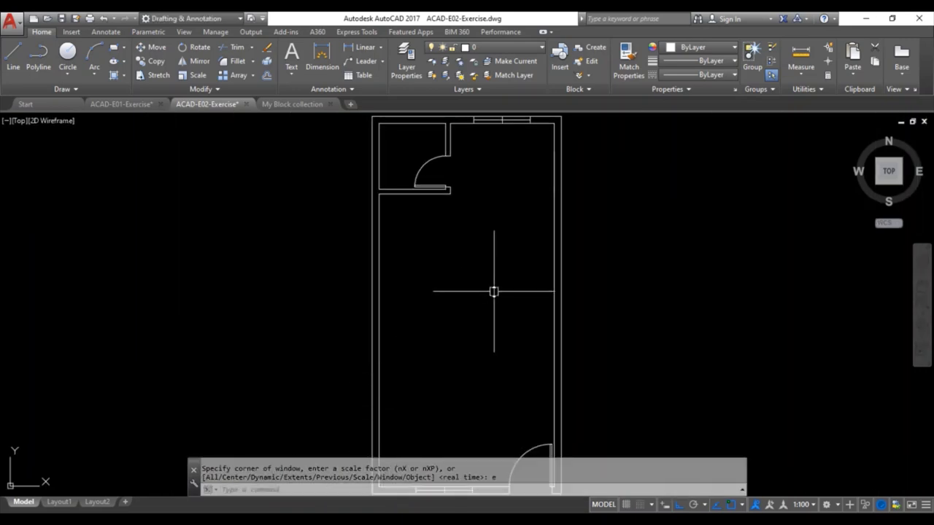
click(493, 292)
key(Escape)
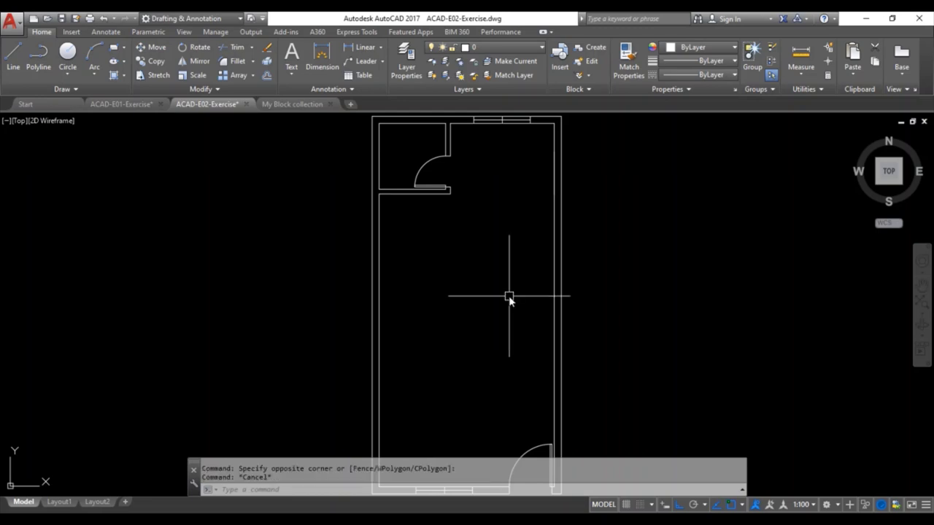
text(z)
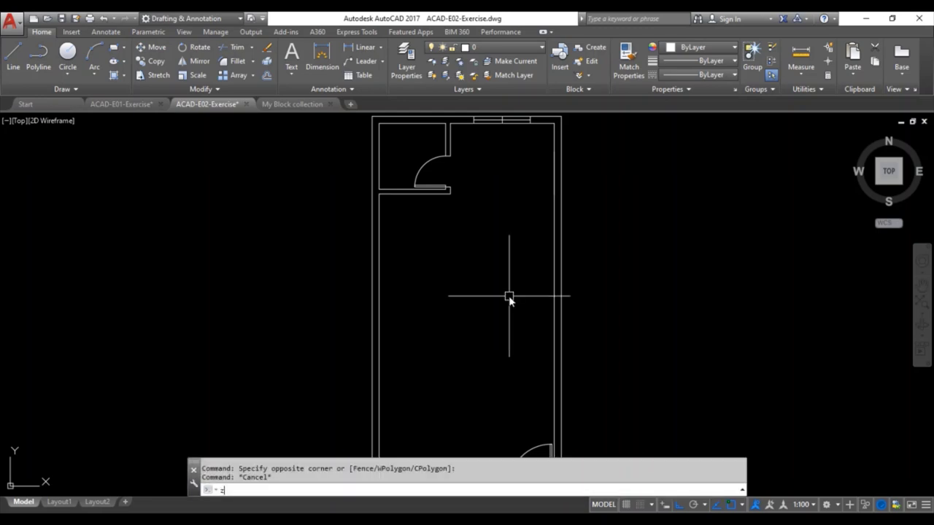
key(Return)
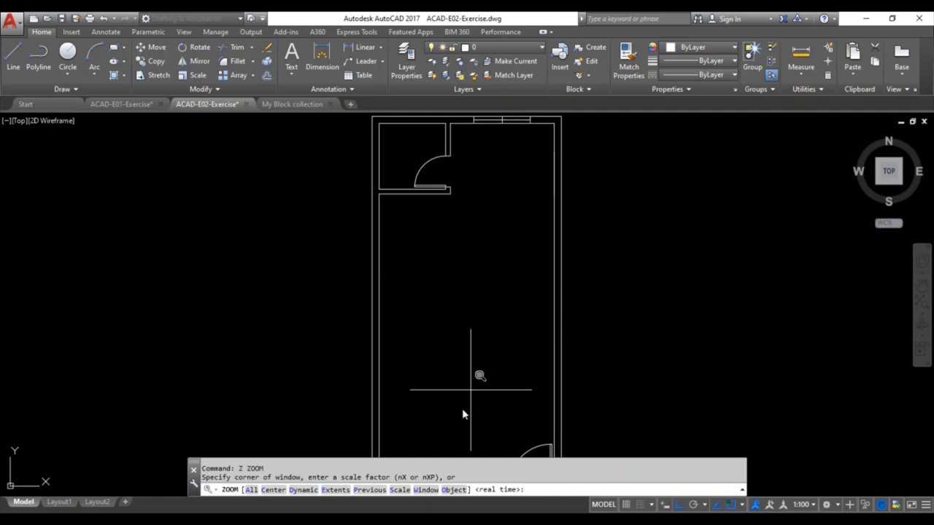
text(o)
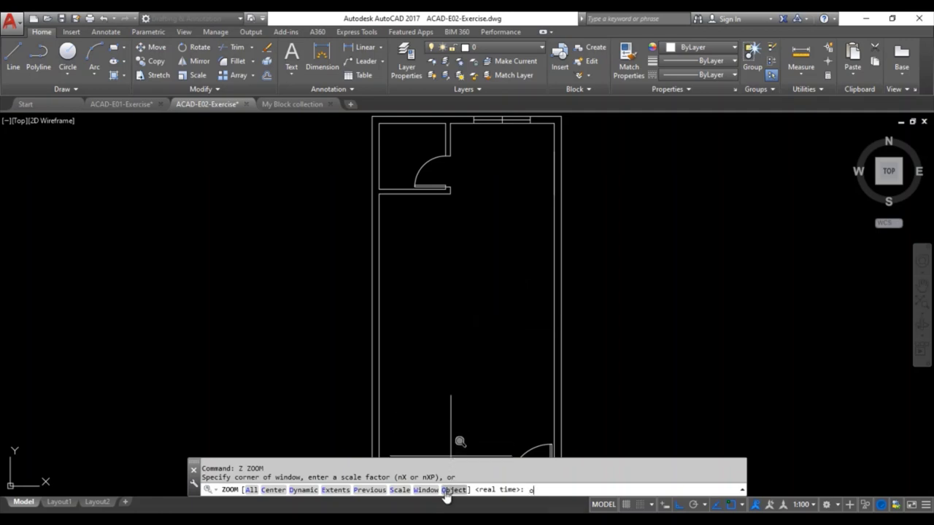
key(Return)
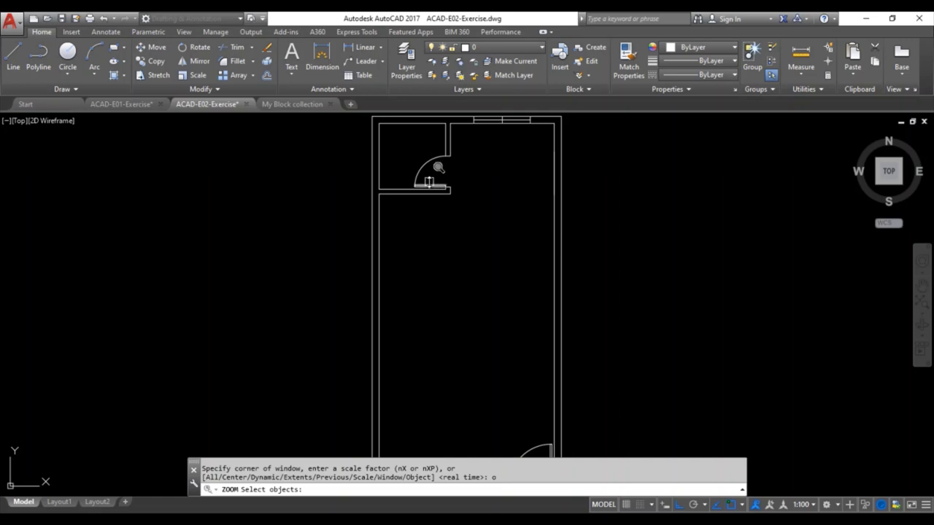
click(429, 183)
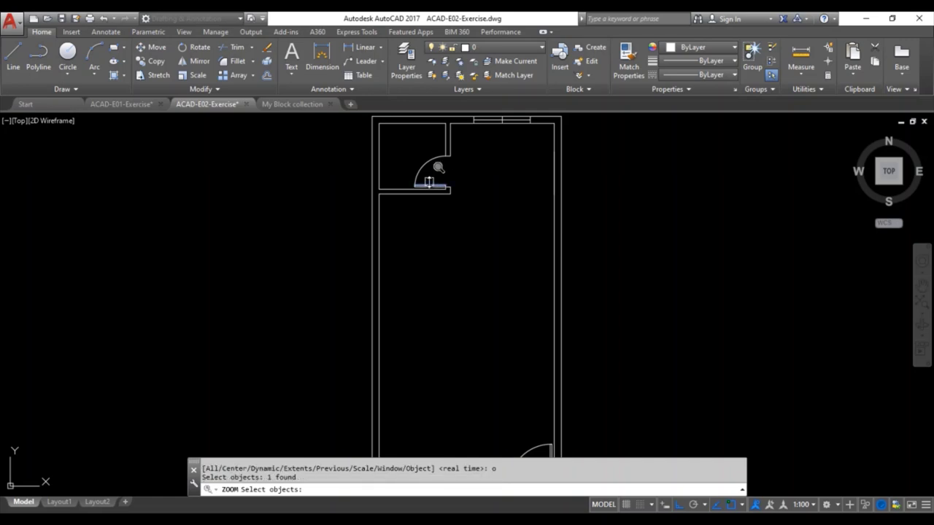
key(Return)
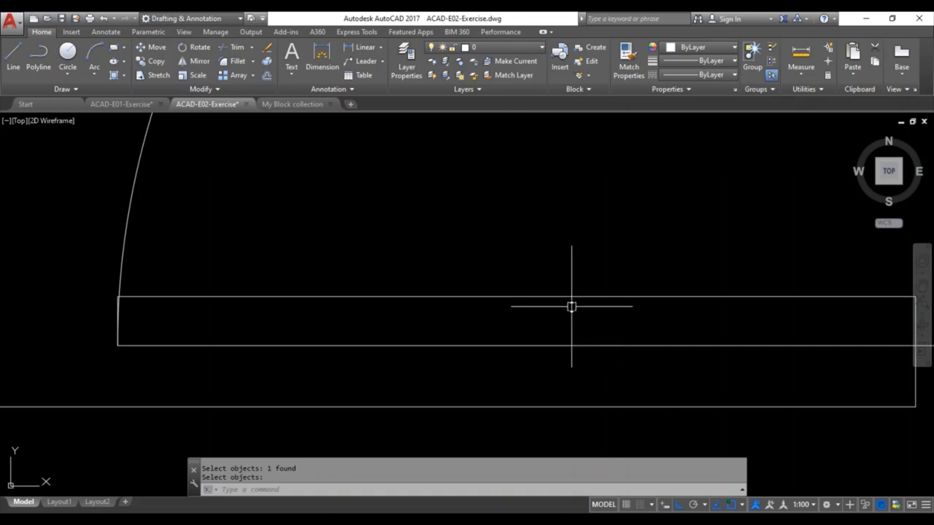
text(z)
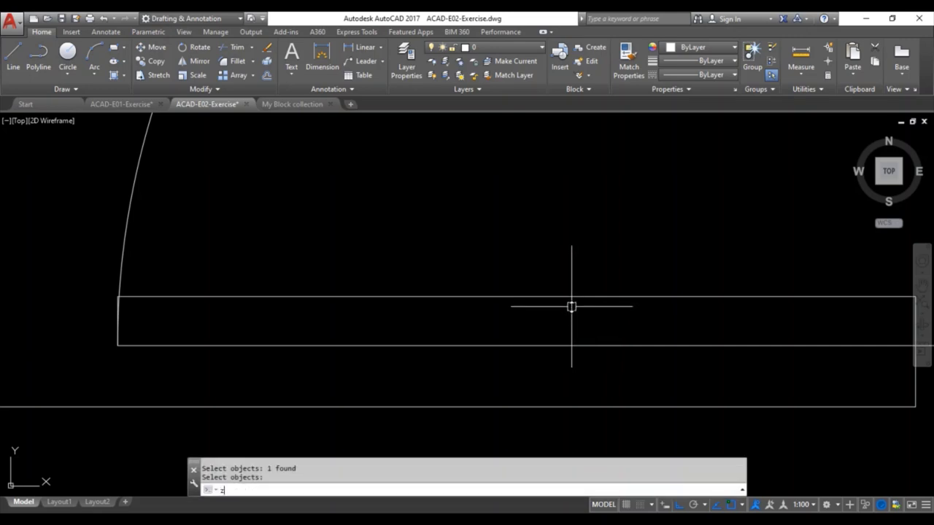
key(Return)
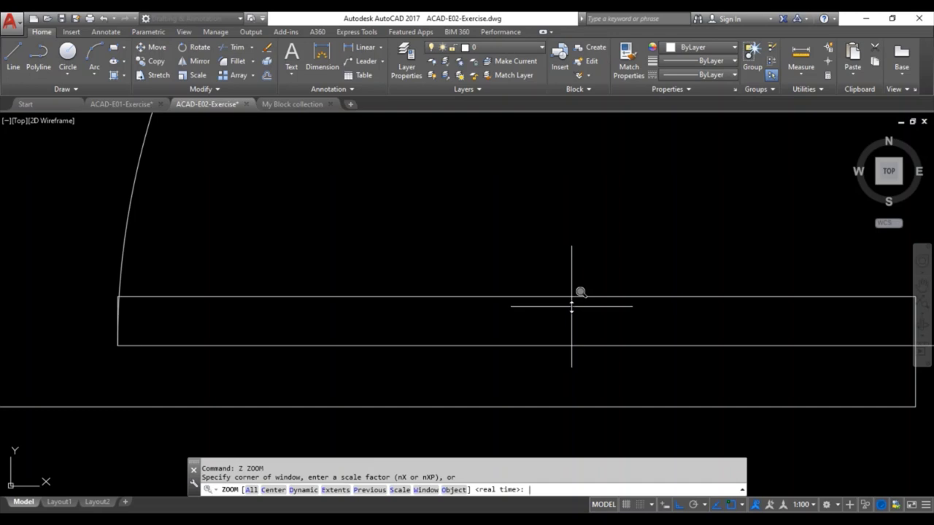
text(e)
key(Return)
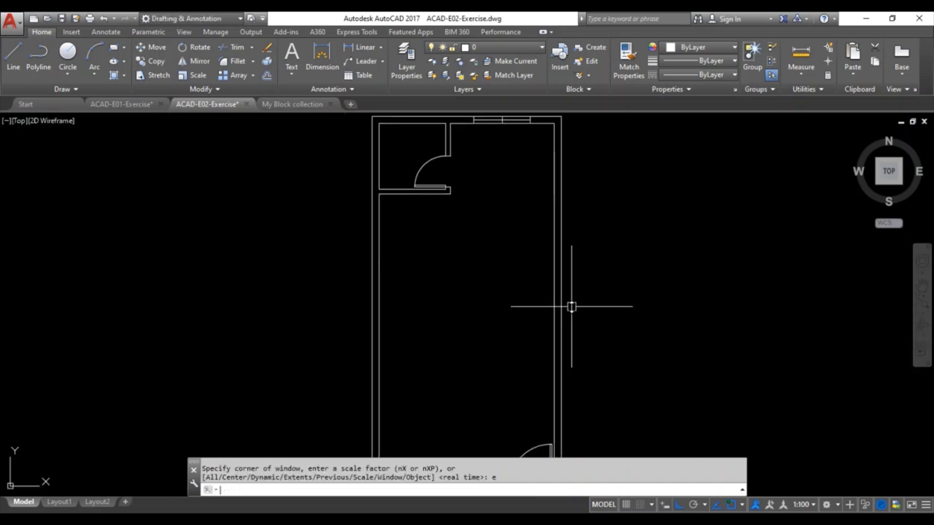
key(Return)
key(Return)
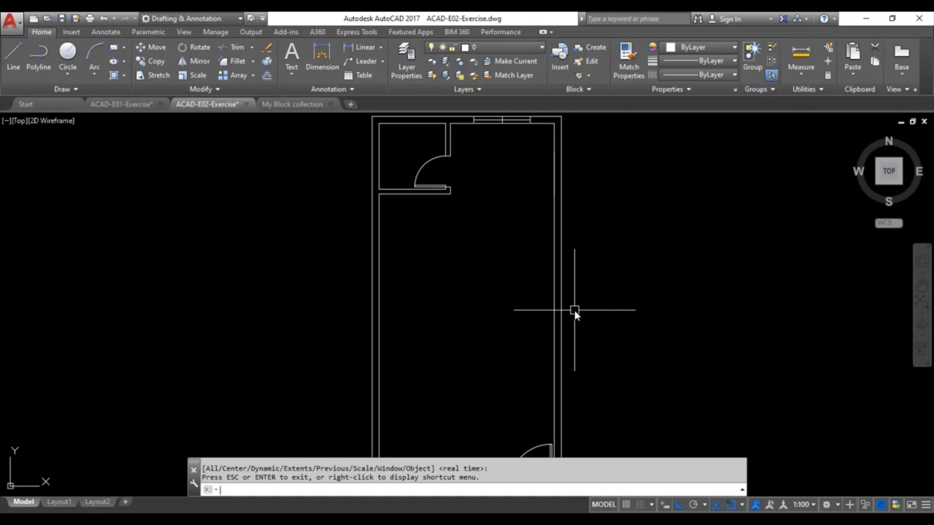
text(z)
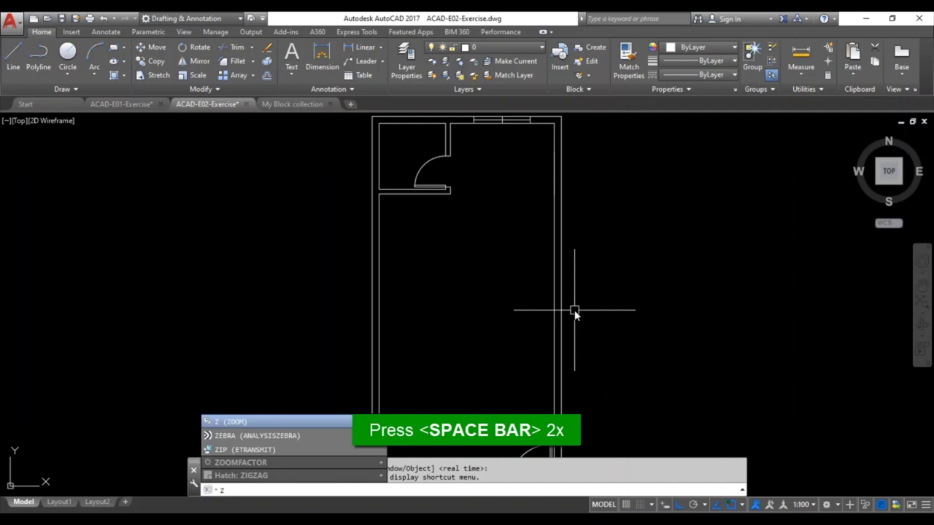
key(space)
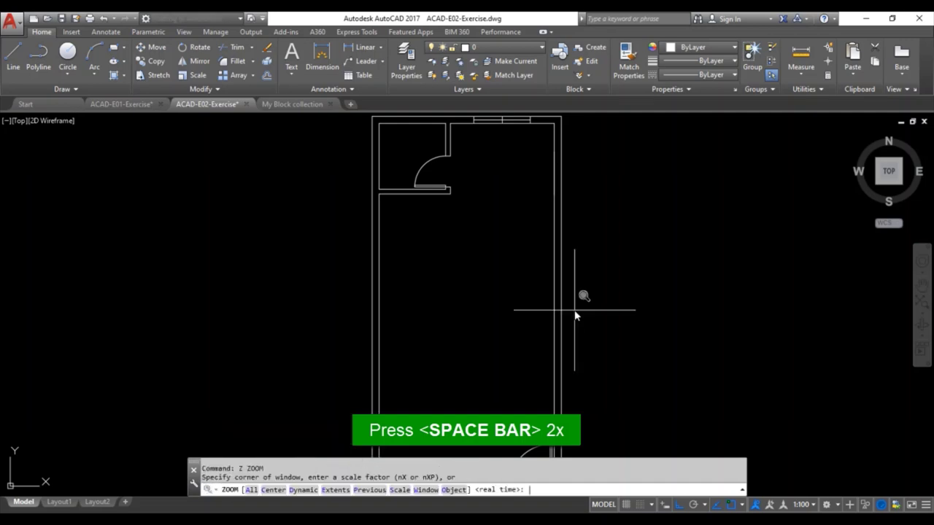
key(space)
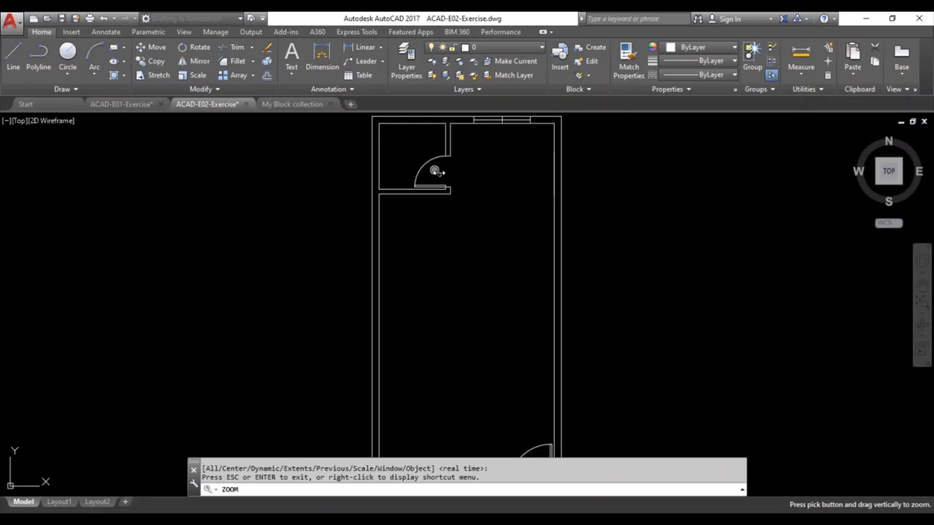
mouse_move(436, 171)
mouse_down()
mouse_move(448, 342)
mouse_move(438, 141)
mouse_up()
key(Escape)
key(Escape)
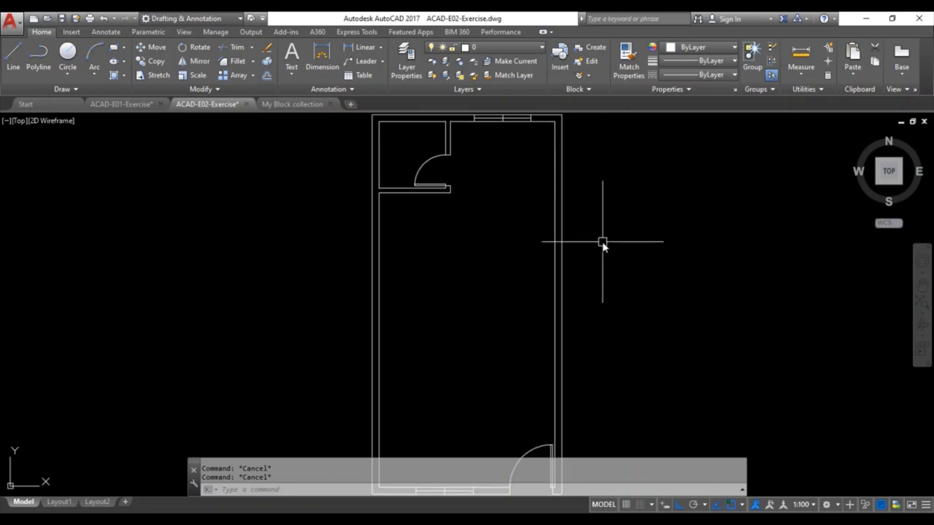
click(563, 226)
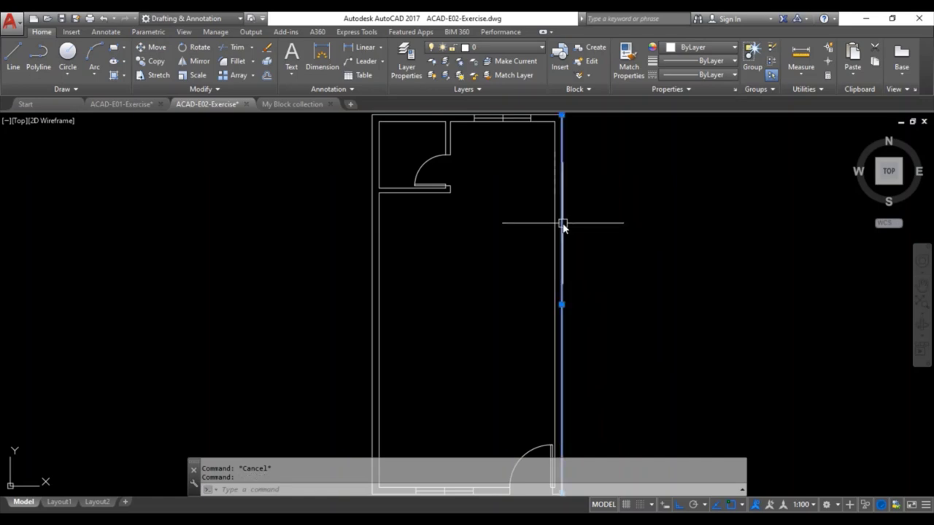
click(554, 227)
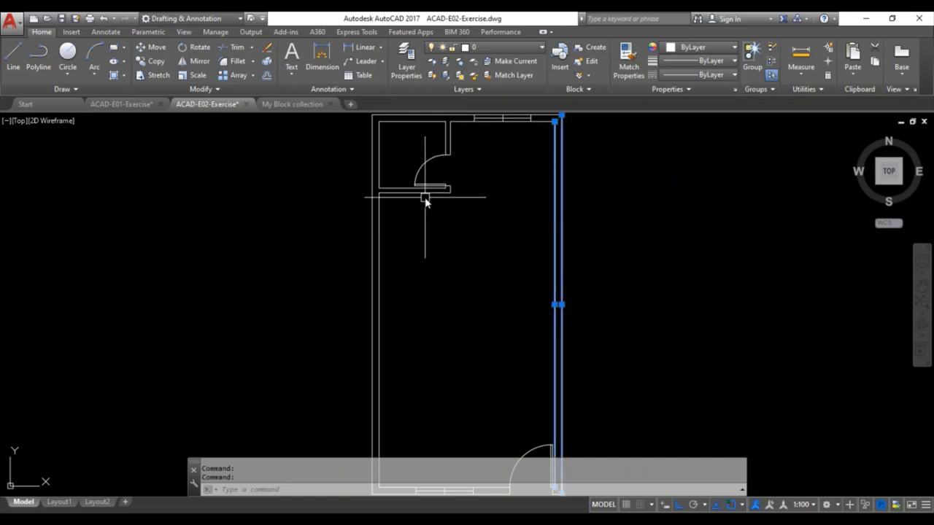
click(401, 192)
click(397, 189)
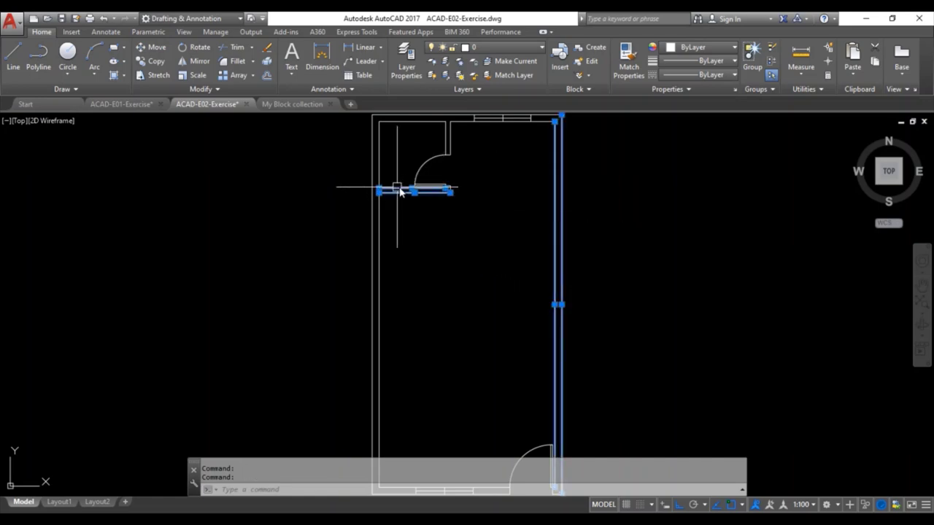
key(Escape)
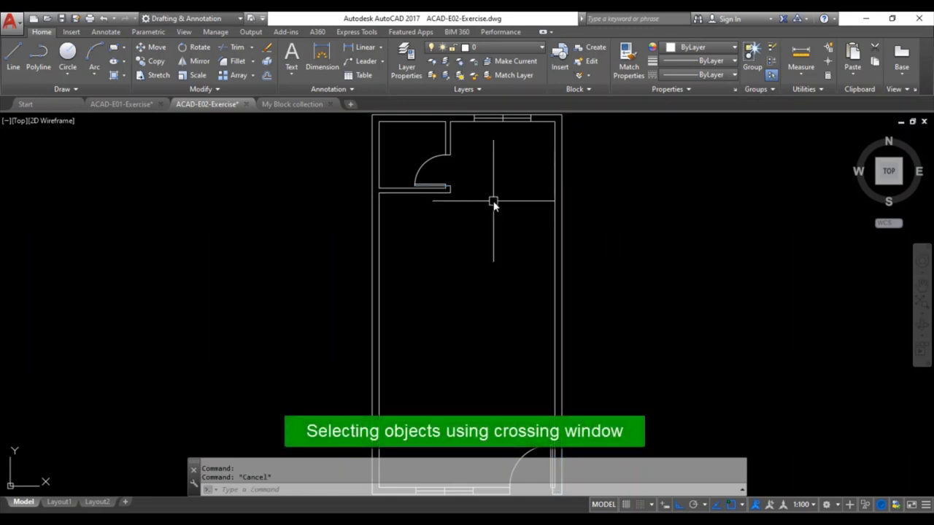
click(494, 202)
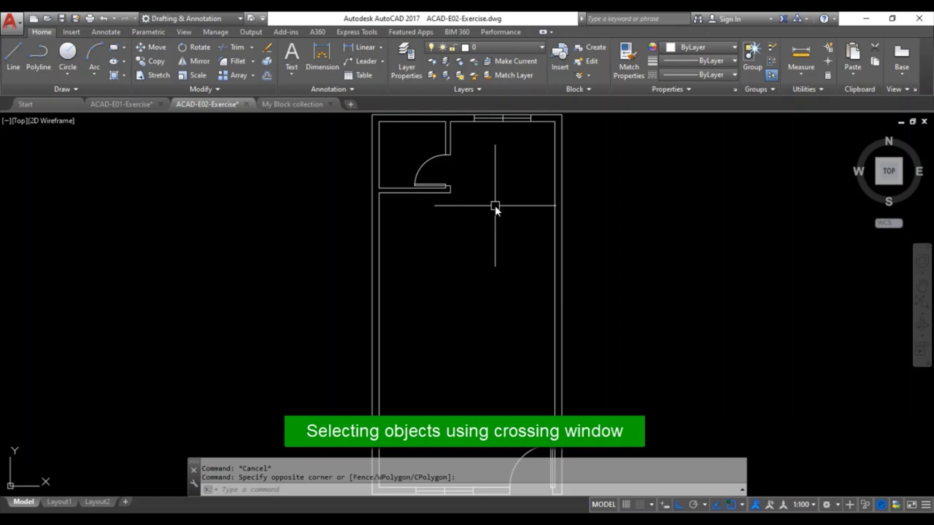
scroll(495, 205, down, 2)
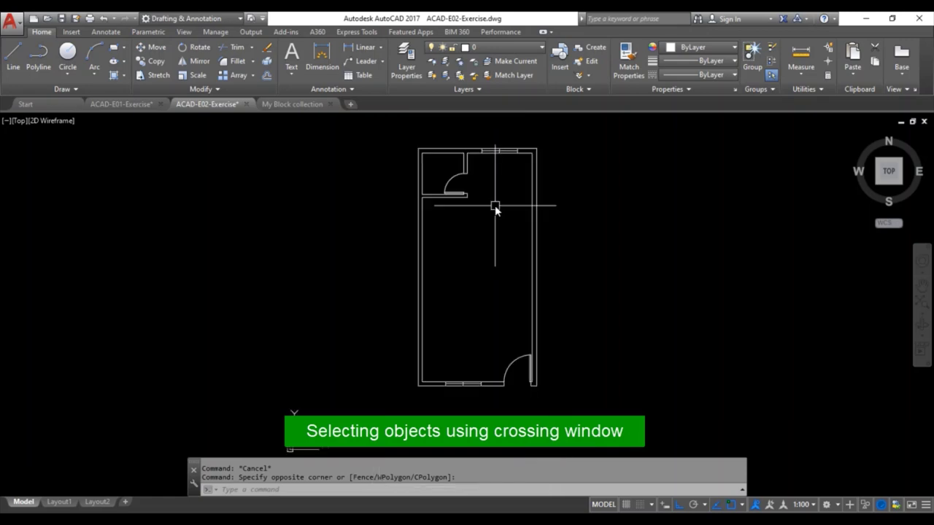
key(Escape)
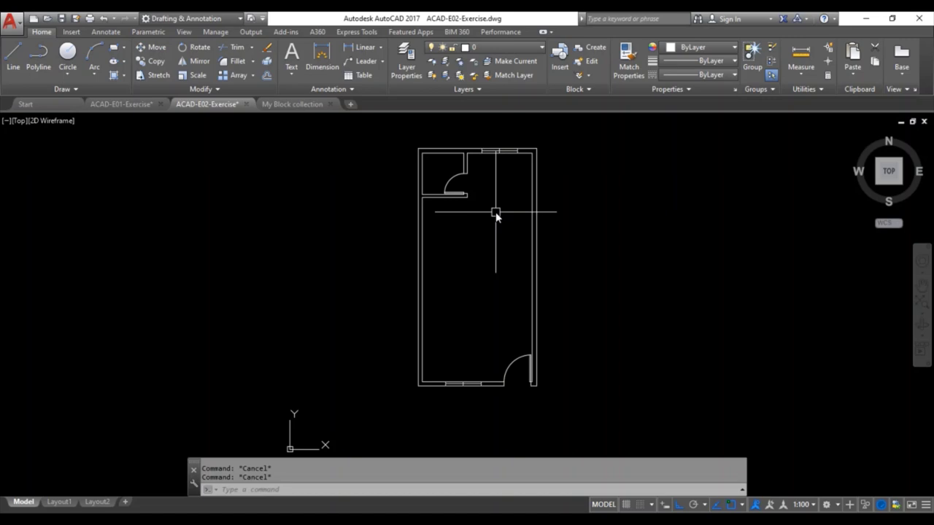
click(568, 401)
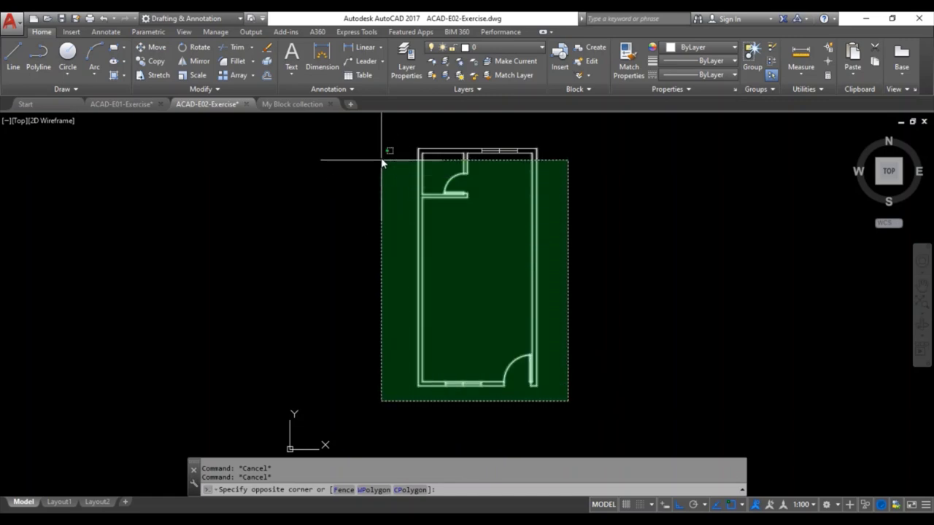
click(376, 133)
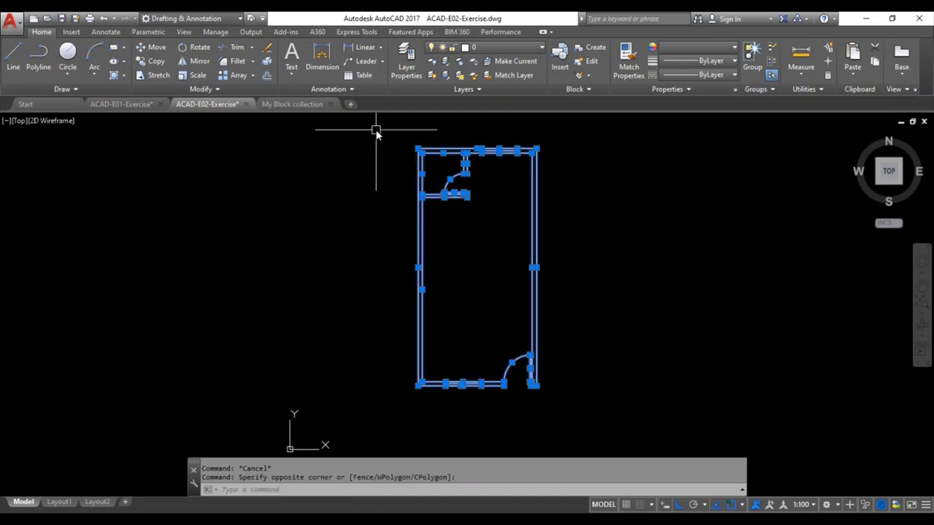
key(Escape)
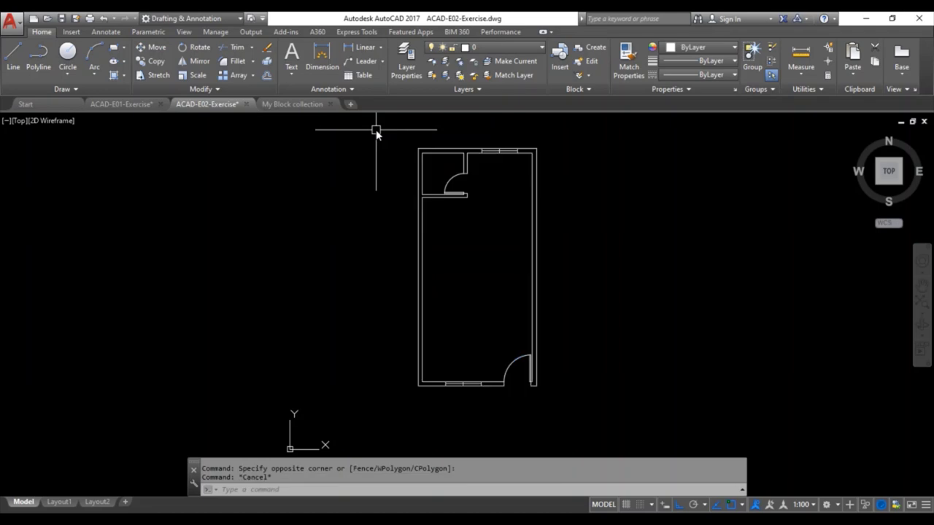
click(378, 127)
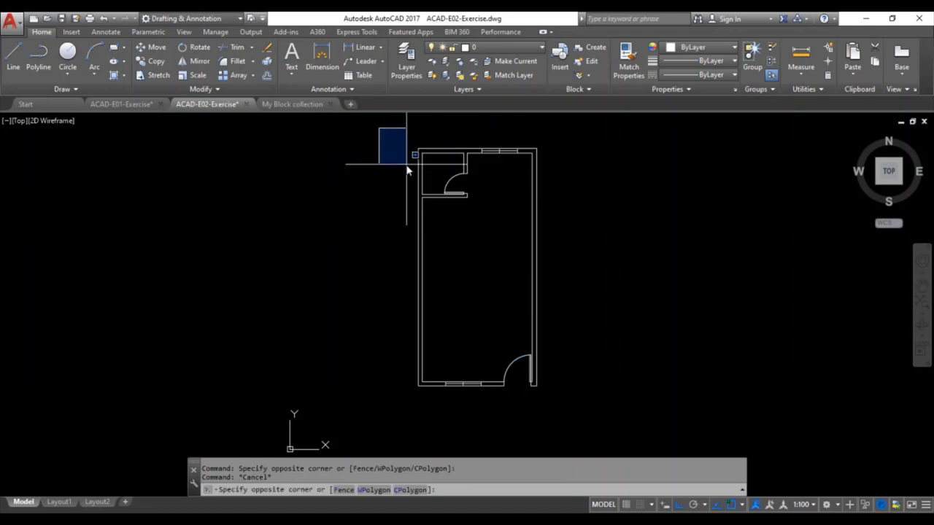
click(589, 404)
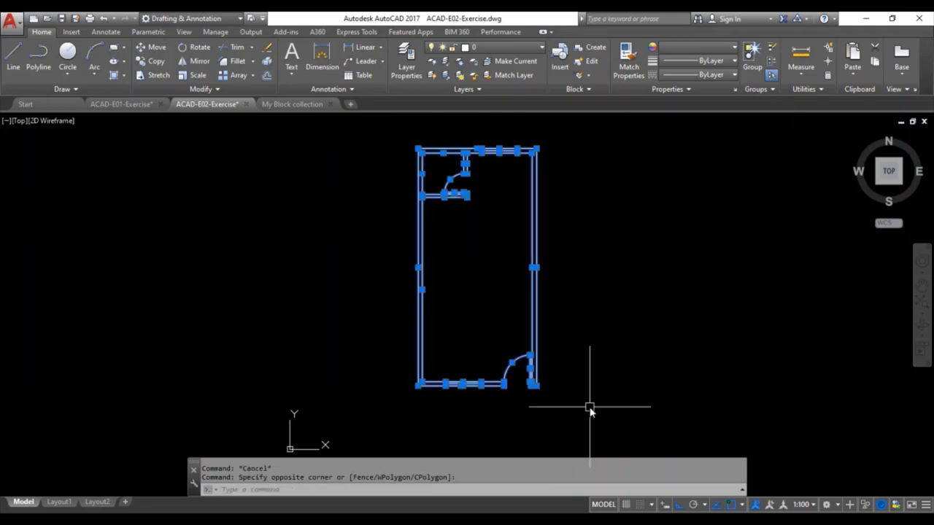
key(Escape)
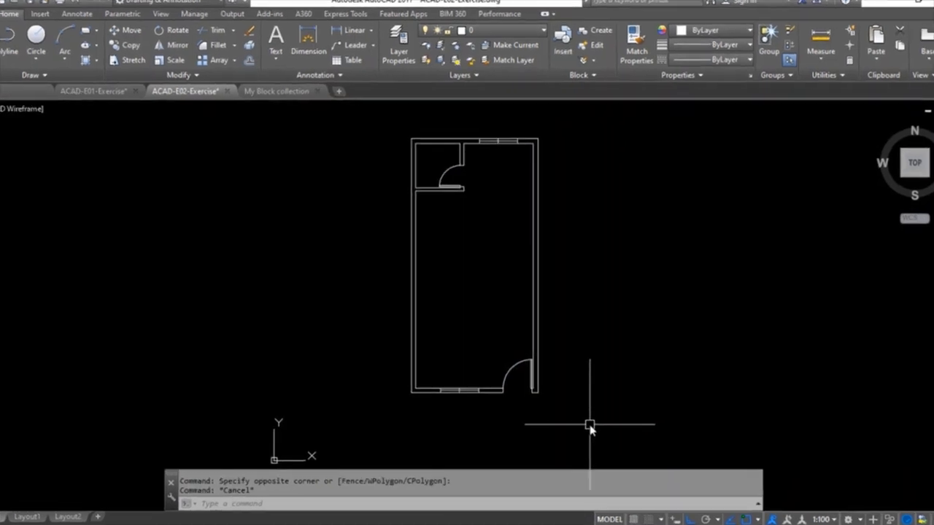
click(620, 501)
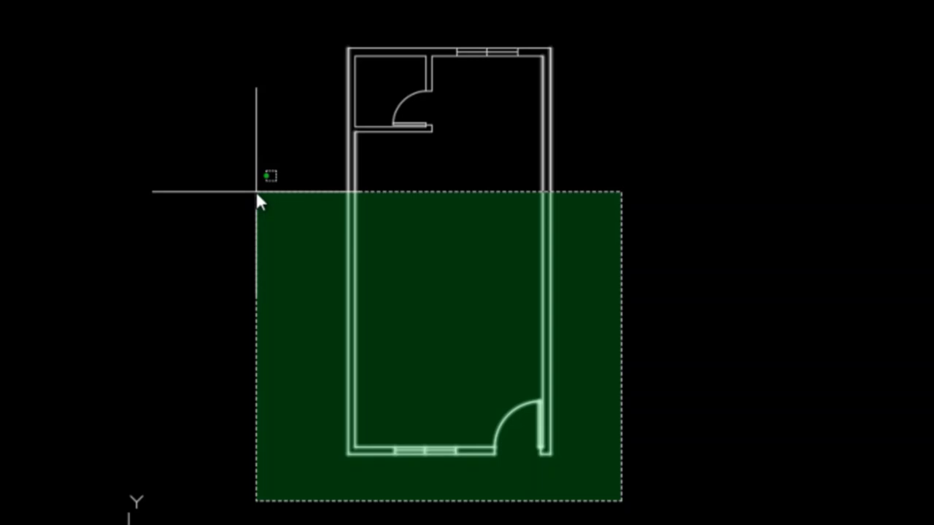
click(255, 191)
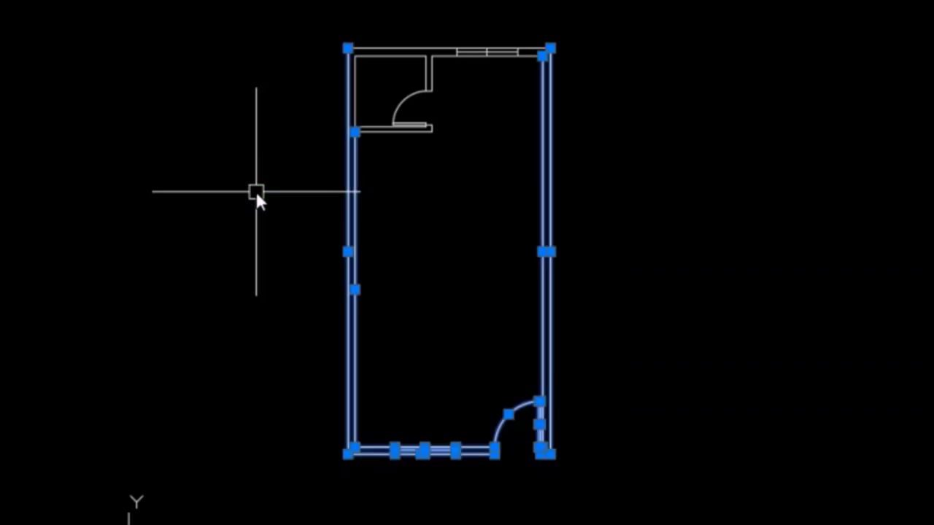
key(Escape)
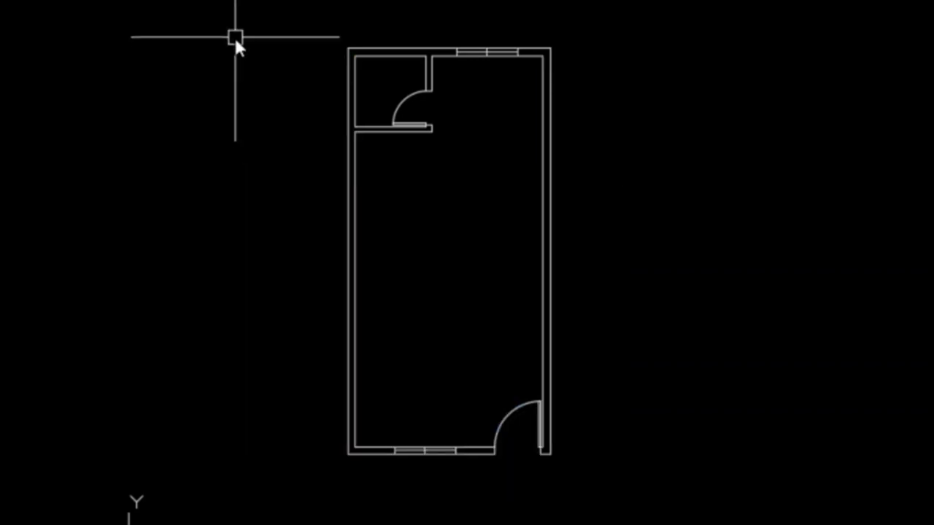
click(270, 16)
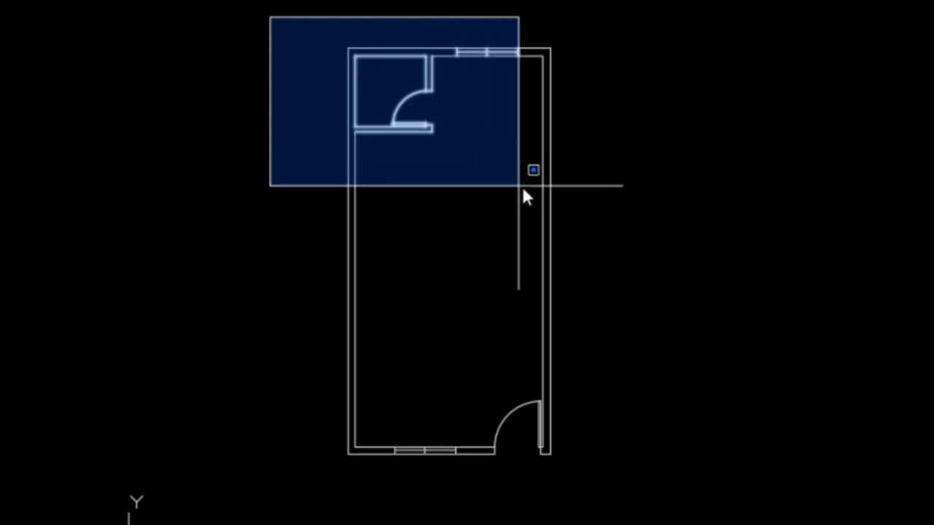
click(589, 219)
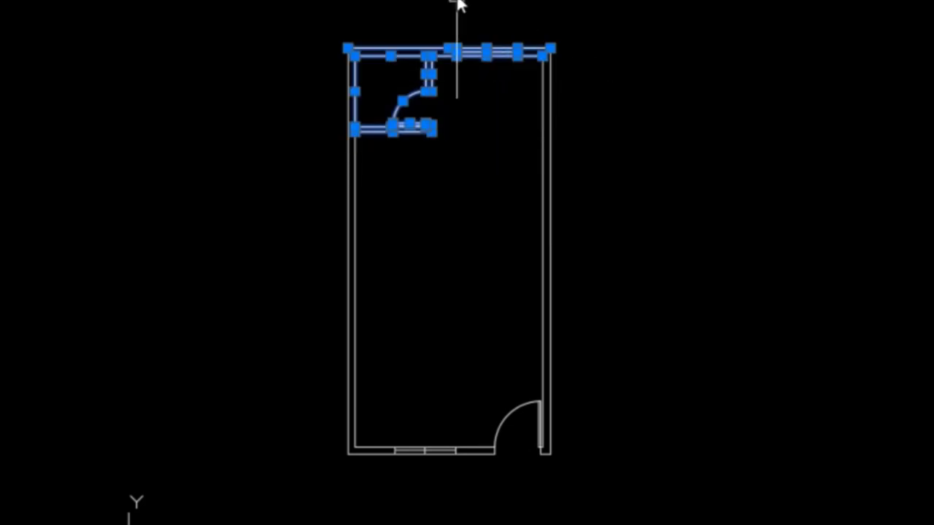
scroll(458, 5, up, 3)
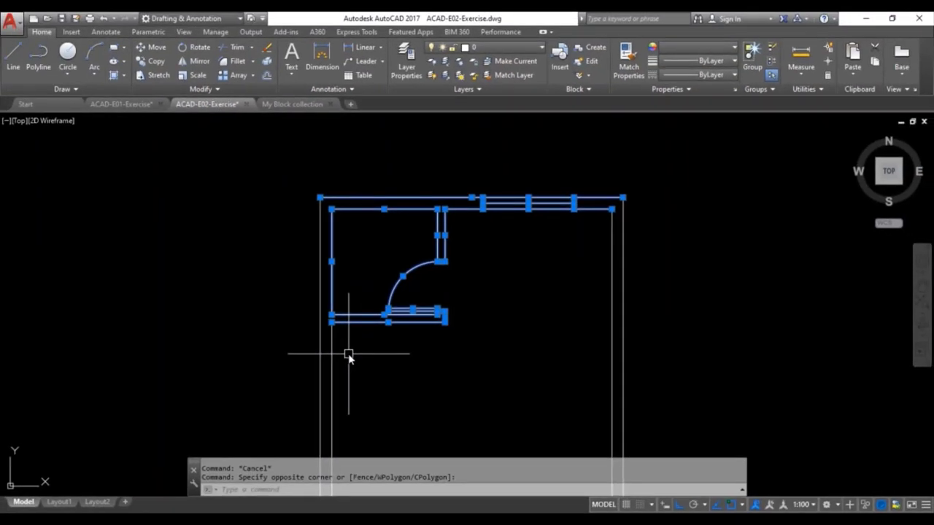
- Clear the selection, zoom to extents, and save the drawing
key(Escape)
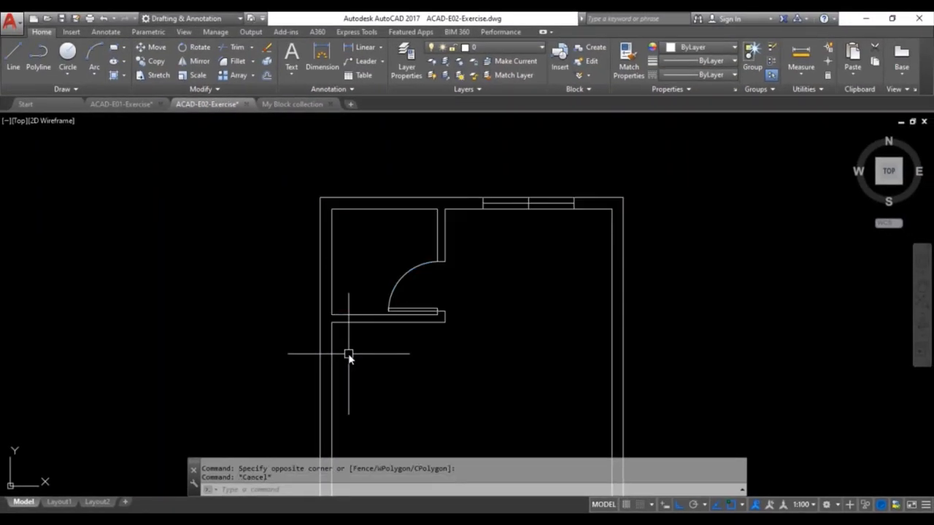
text(z)
key(Return)
text(e)
key(Return)
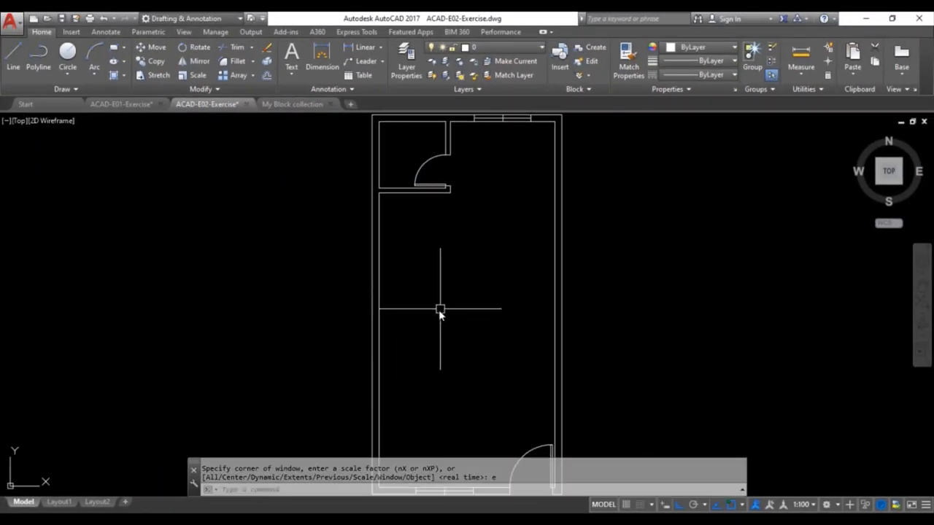
key(ctrl+s)
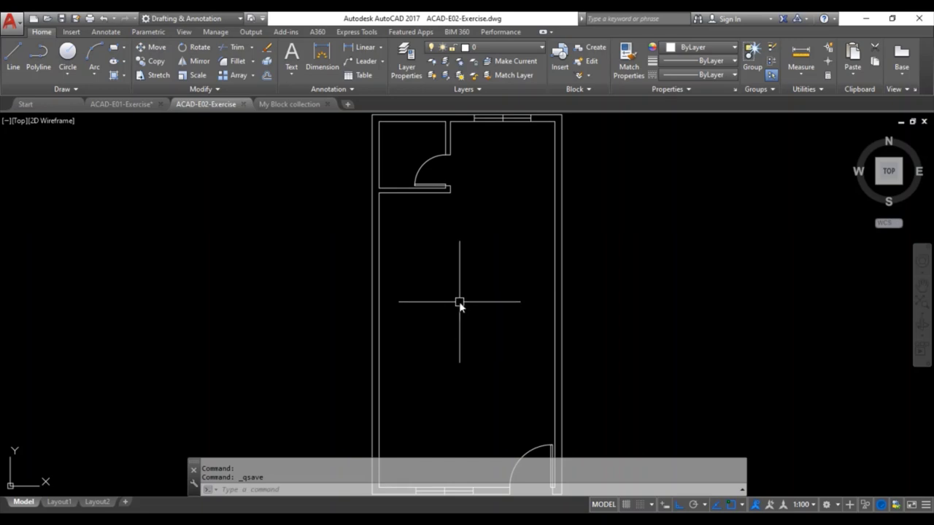
- Pan and zoom in on the entrance door at the bottom of the plan
middle_drag(458, 304, 436, 159)
scroll(470, 310, up, 2)
scroll(474, 315, up, 5)
mouse_move(511, 327)
middle_down()
mouse_move(500, 285)
mouse_move(438, 209)
mouse_move(386, 247)
middle_up()
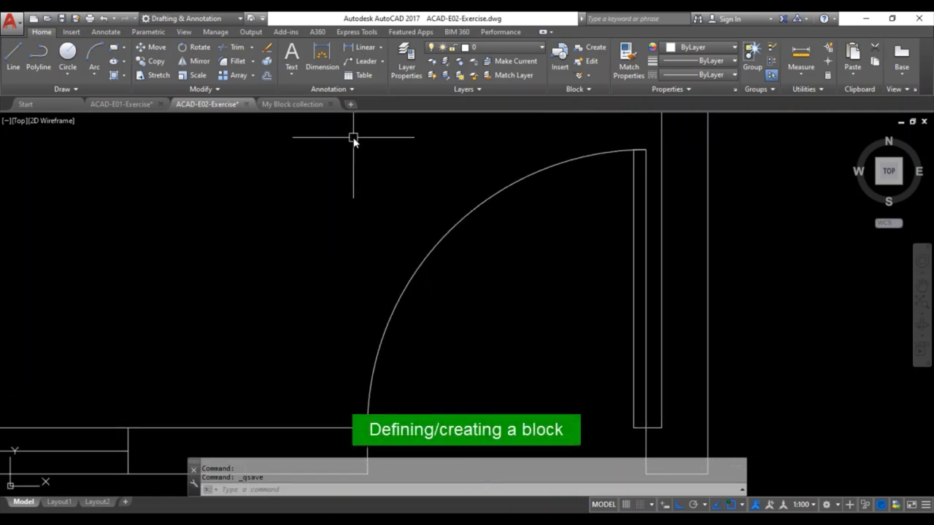
click(534, 46)
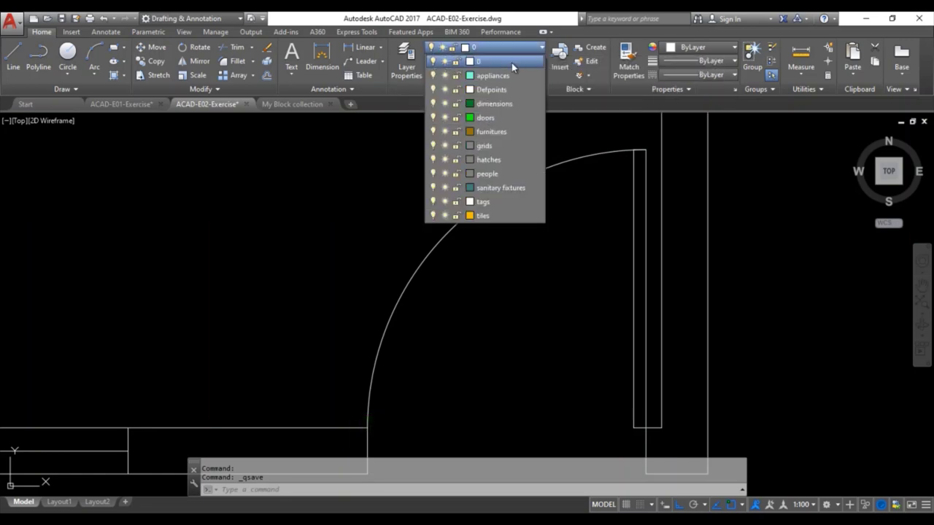
click(390, 164)
middle_drag(390, 163, 397, 164)
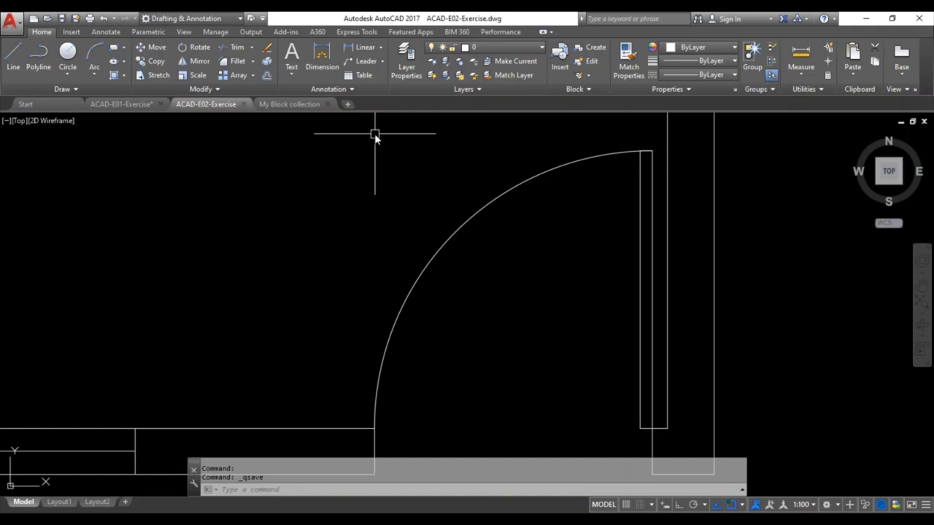
click(367, 134)
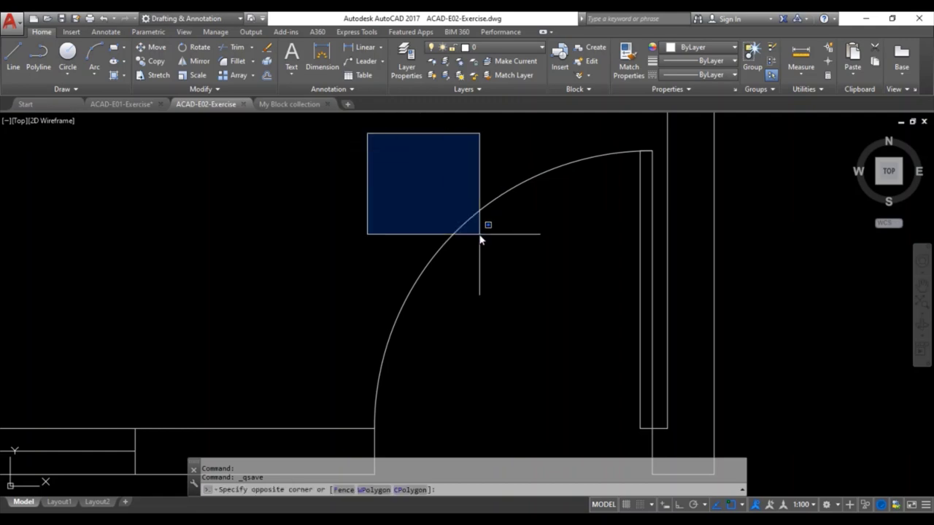
- Move the door leaf and swing arc from its bottom corner into empty space right of the plan
click(659, 449)
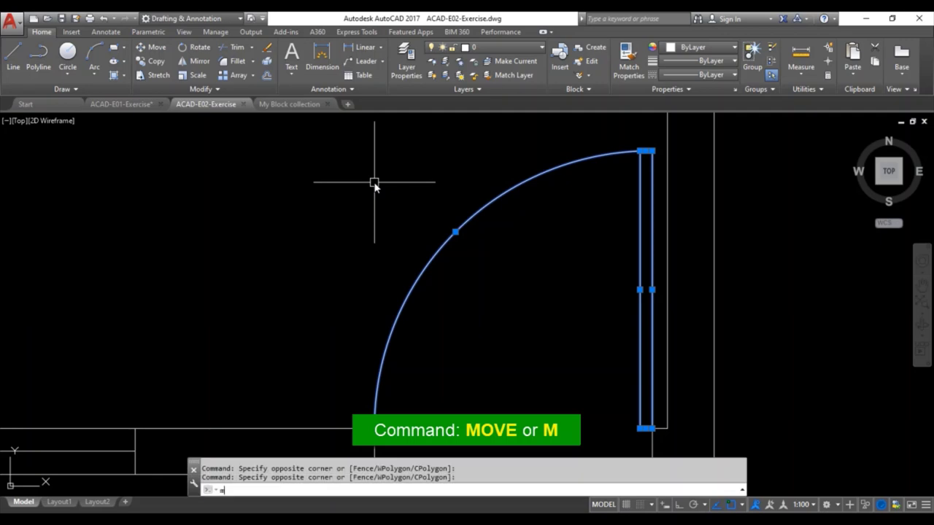
text(m)
key(Return)
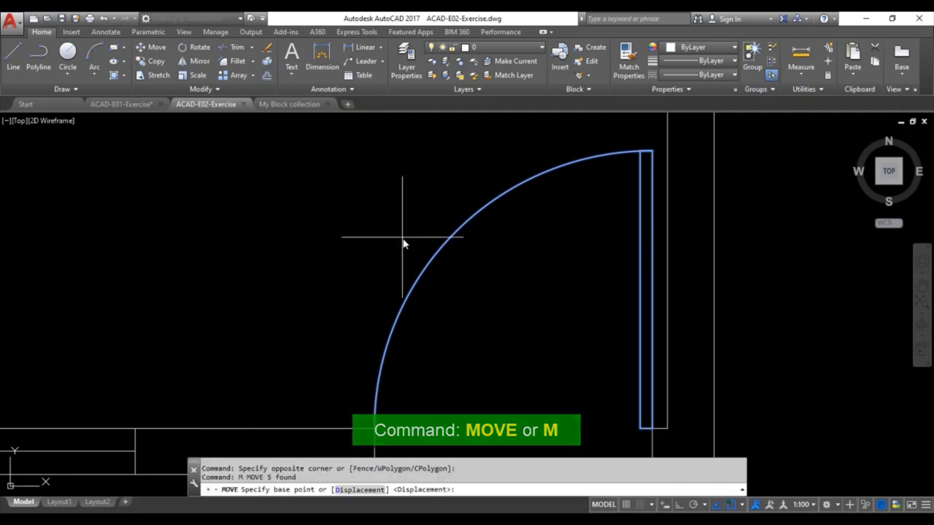
click(653, 428)
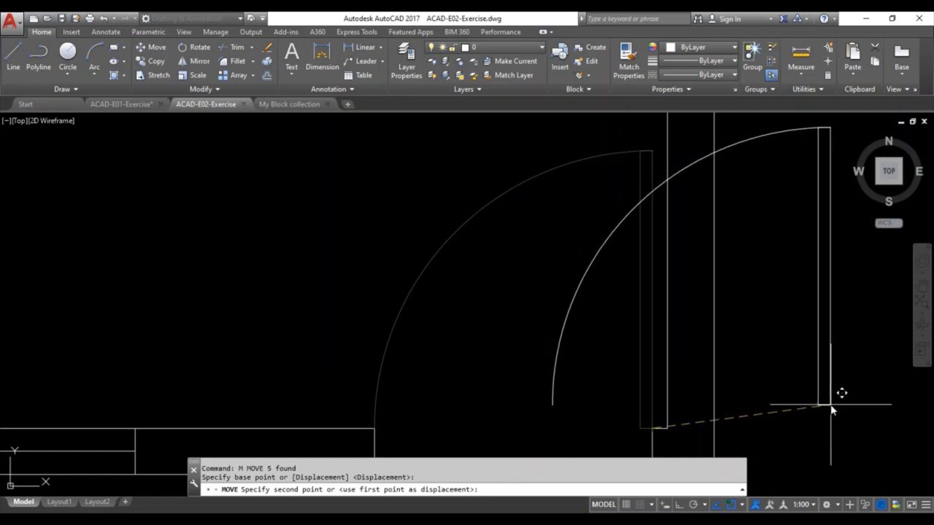
middle_drag(831, 410, 436, 394)
scroll(426, 394, down, 3)
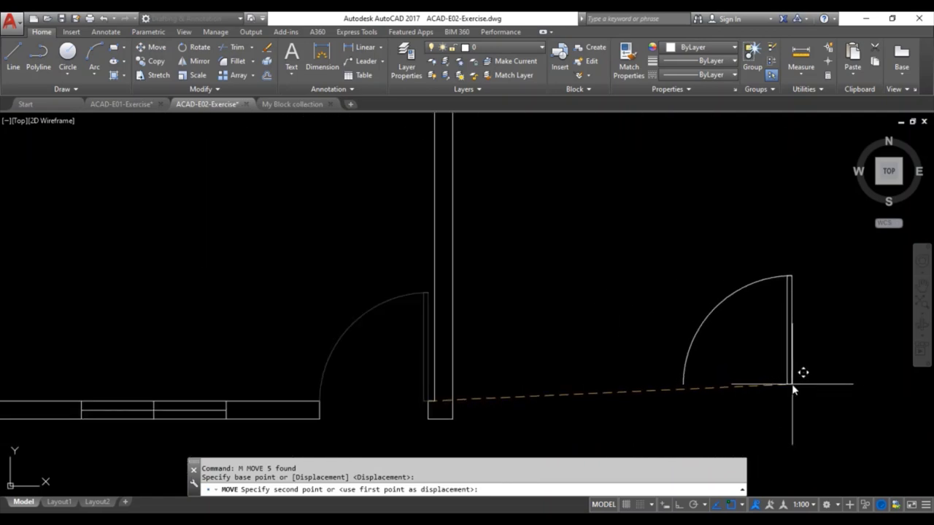
click(791, 384)
middle_drag(739, 364, 416, 331)
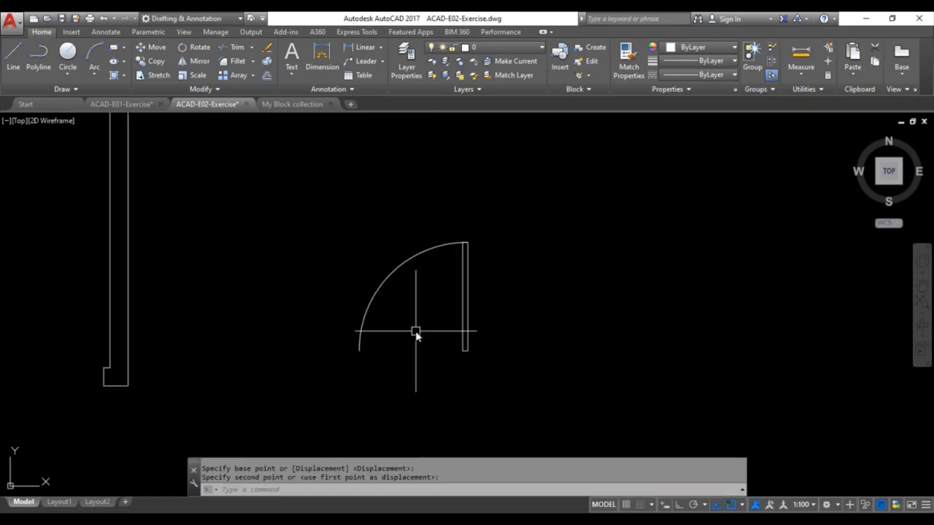
scroll(414, 312, up, 2)
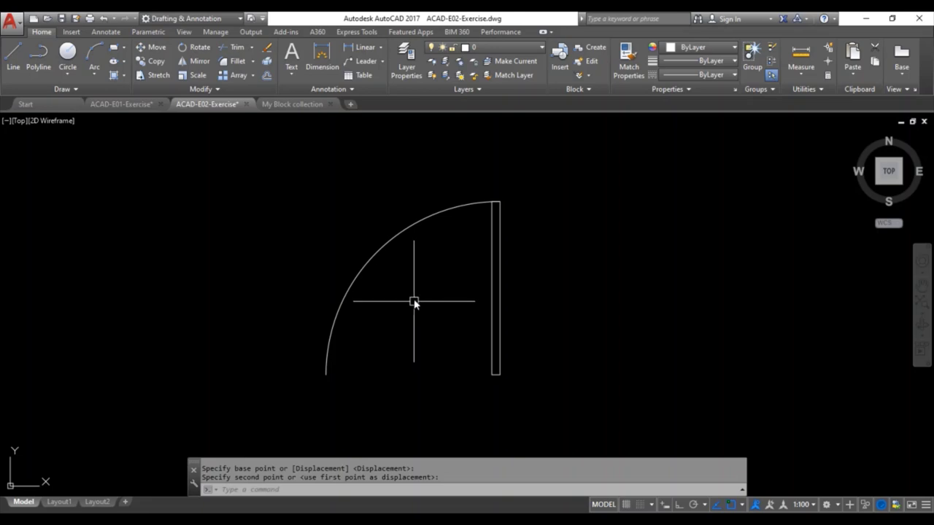
click(251, 171)
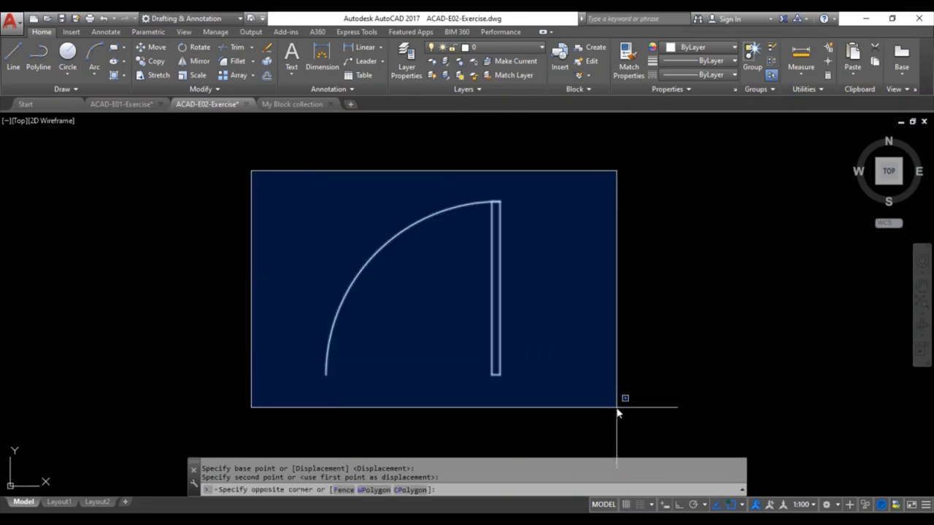
- Copy the door from its bottom endpoint to a spot just to its right
click(617, 413)
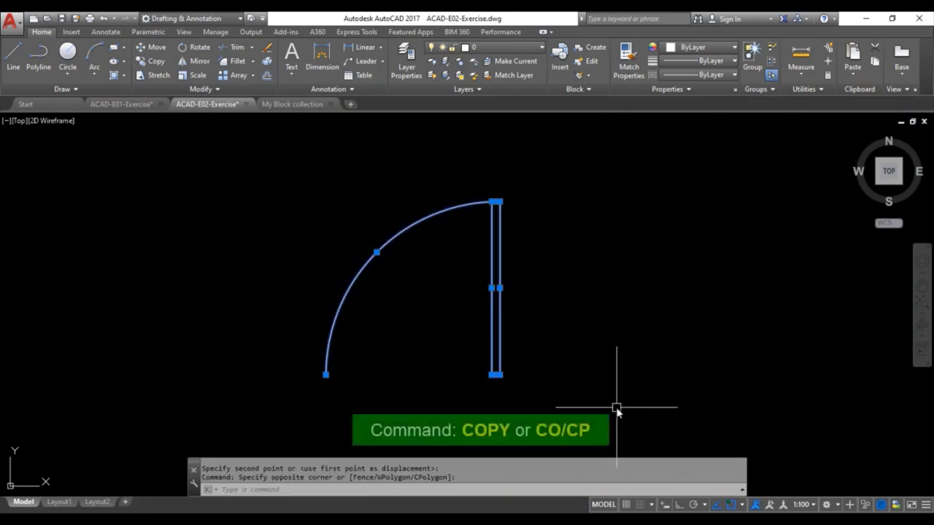
text(co)
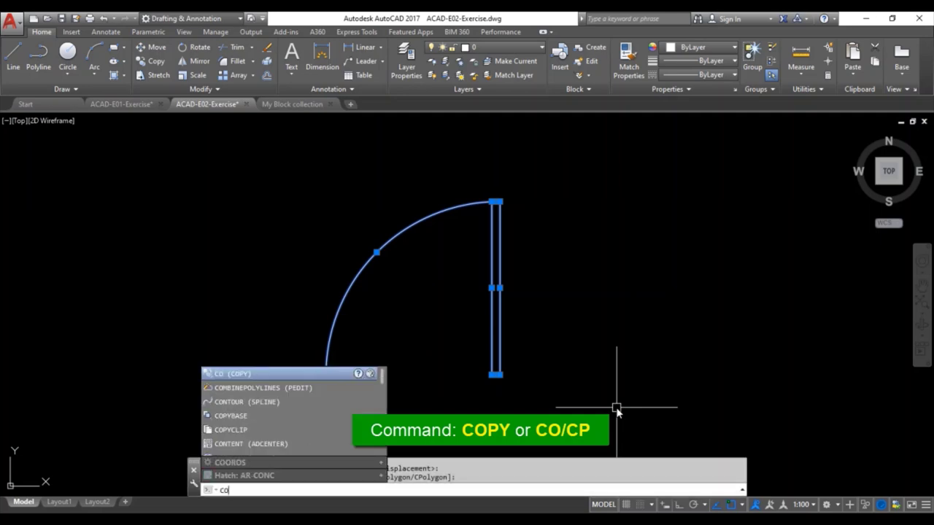
key(Return)
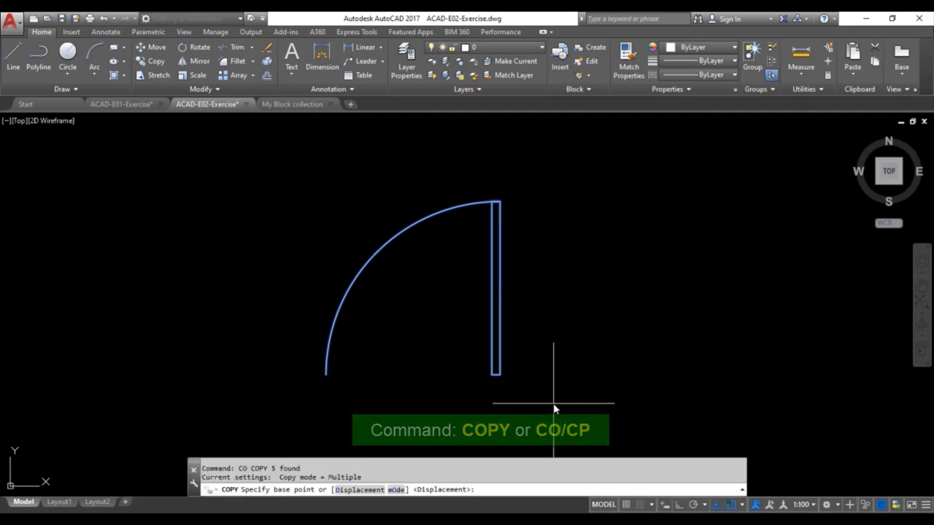
click(501, 377)
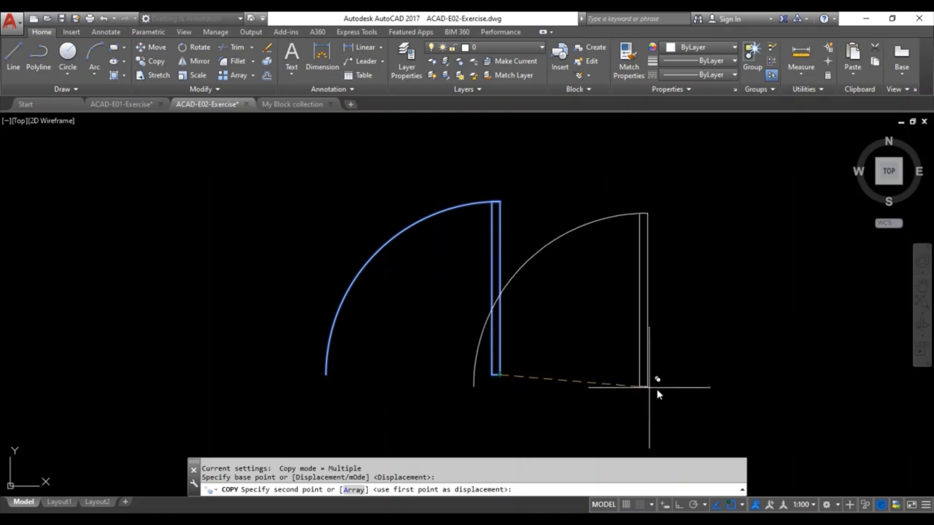
scroll(718, 379, down, 1)
mouse_move(717, 379)
middle_down()
mouse_move(528, 350)
mouse_move(438, 349)
middle_up()
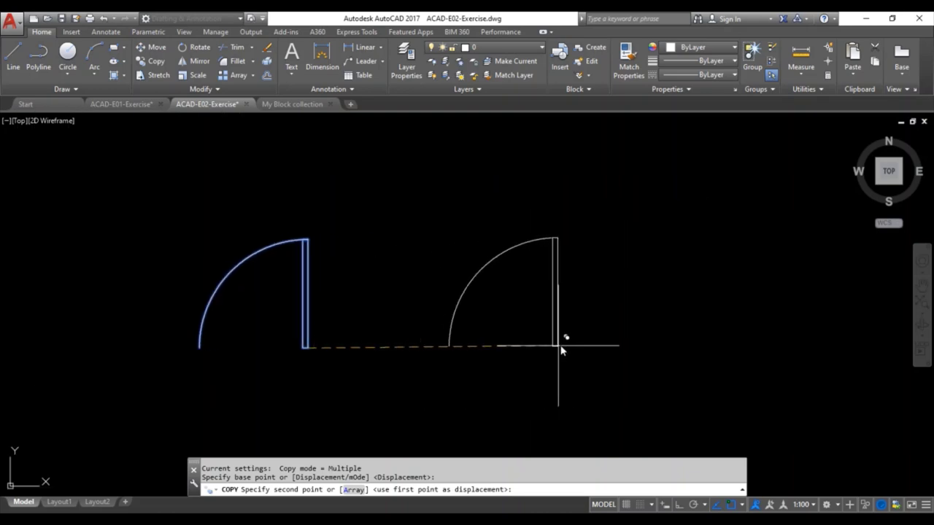
click(584, 349)
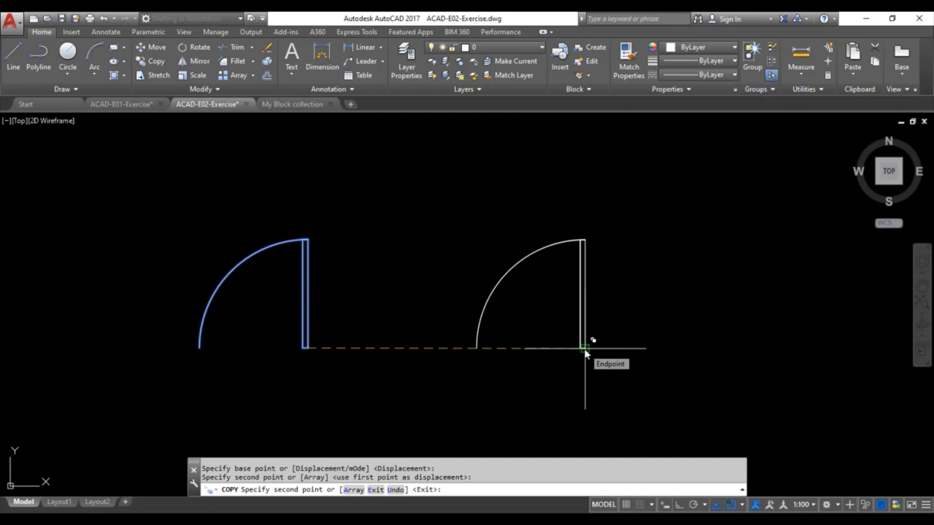
key(Return)
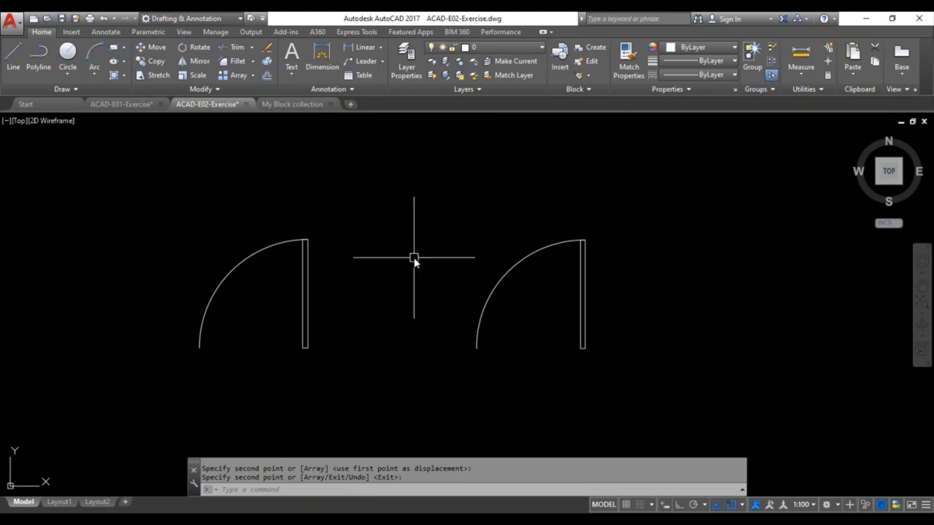
- Put the right-hand door on the green doors layer and save the drawing
click(434, 198)
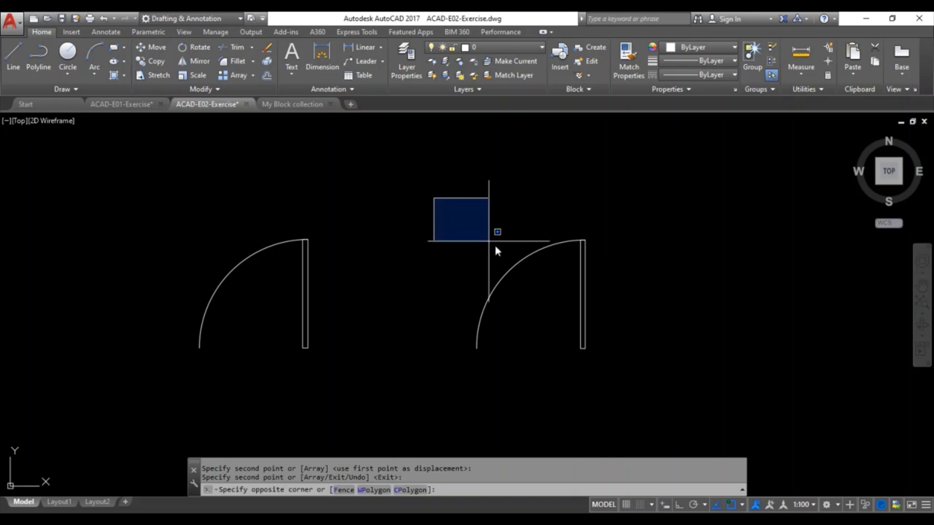
click(623, 369)
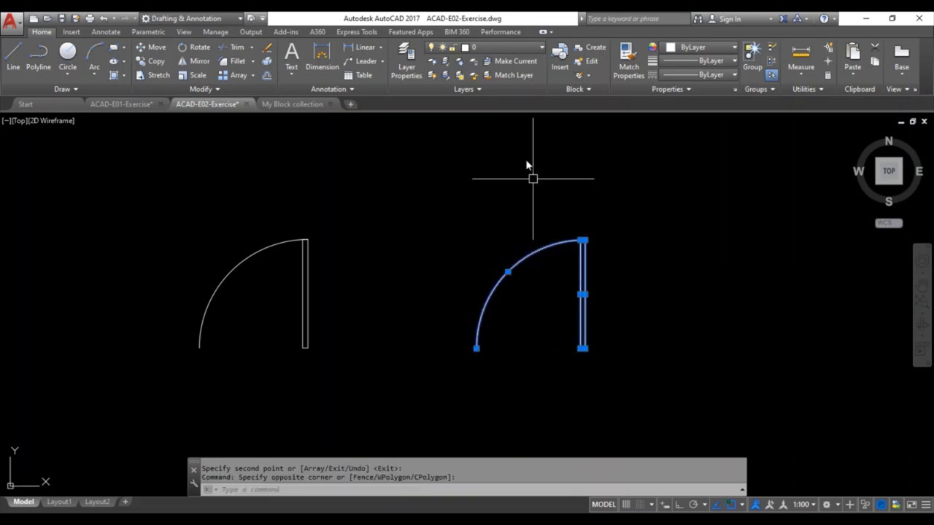
click(503, 47)
click(493, 119)
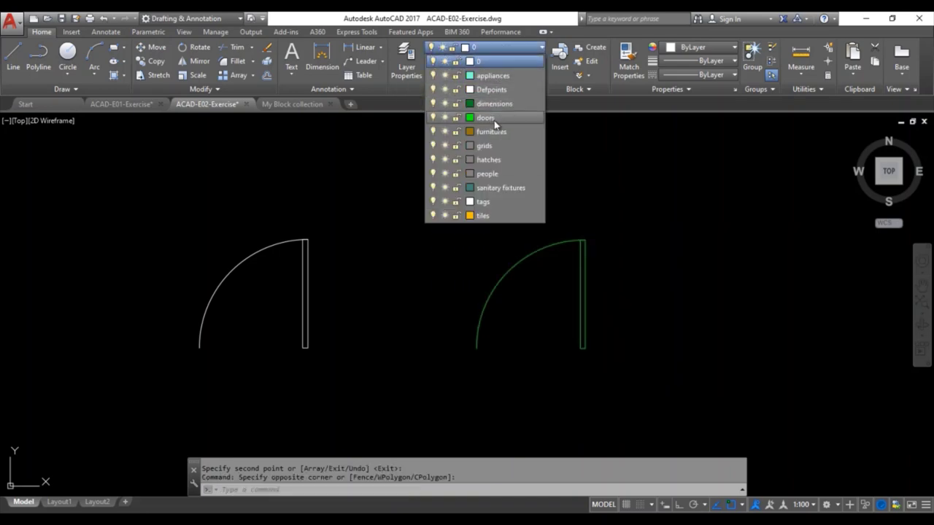
click(494, 120)
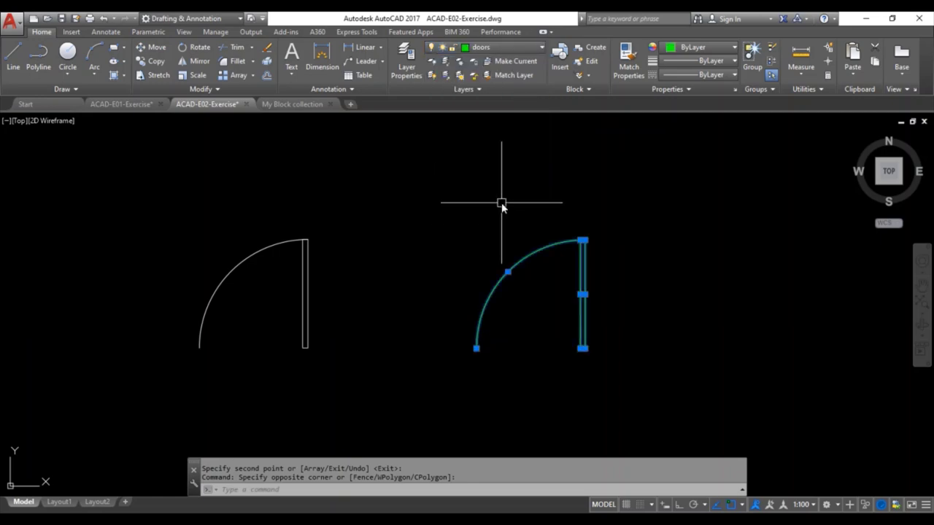
key(Escape)
key(ctrl+s)
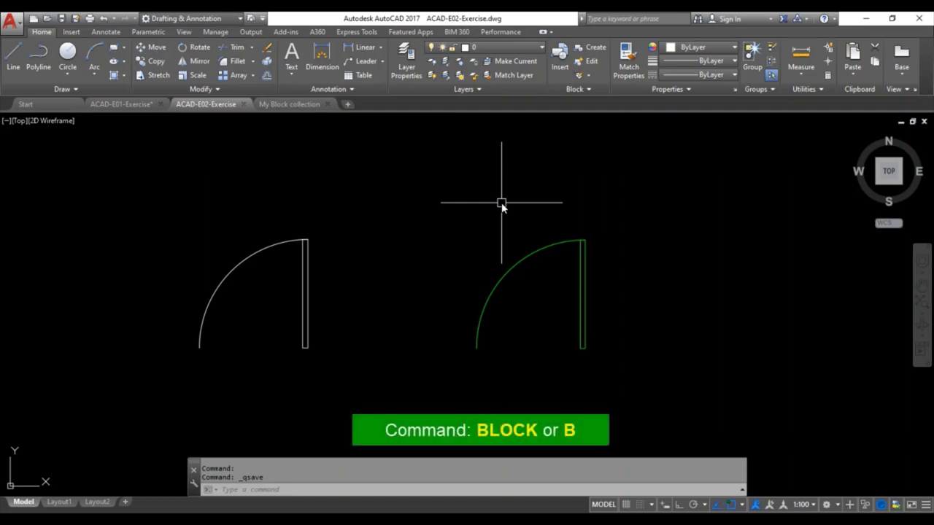
- Define block door-1 from the left door's five objects, with its base point at the bottom corner
text(b)
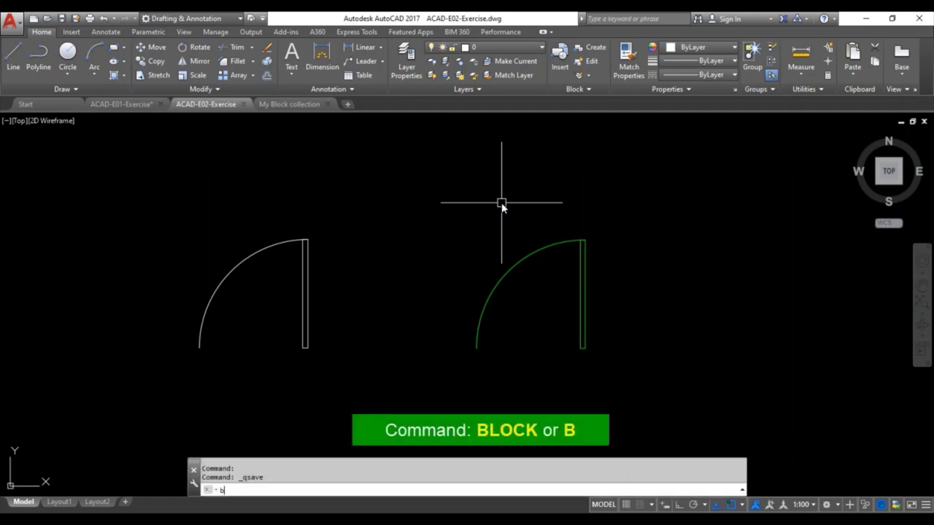
key(Return)
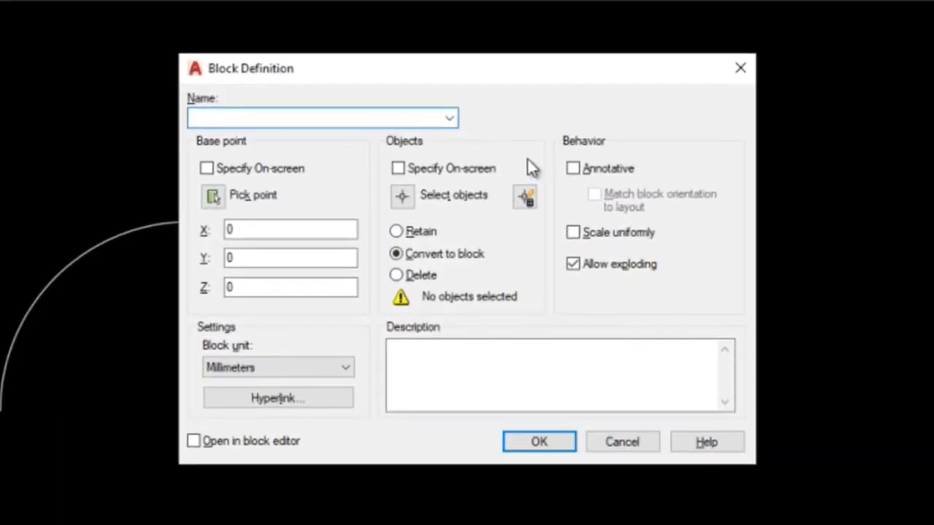
text(d)
text(oor)
text(-1)
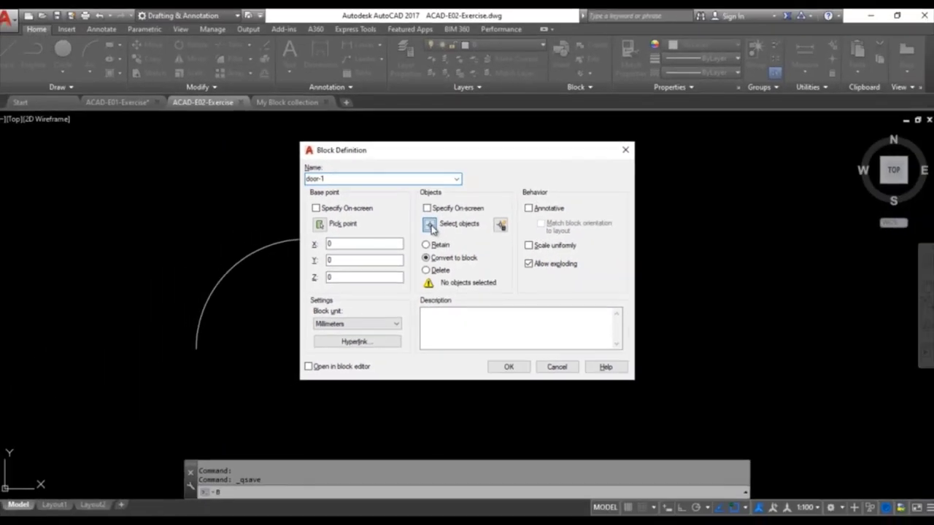
click(409, 198)
click(167, 223)
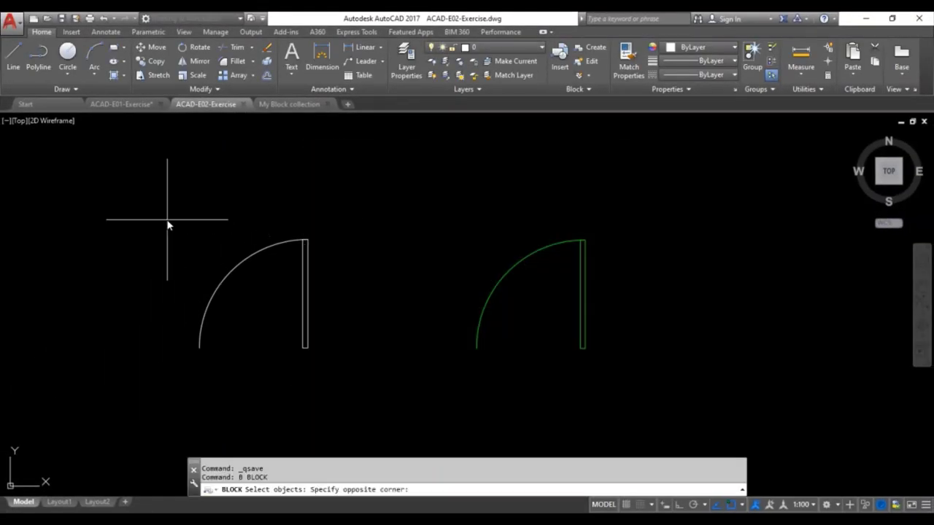
click(345, 364)
key(Return)
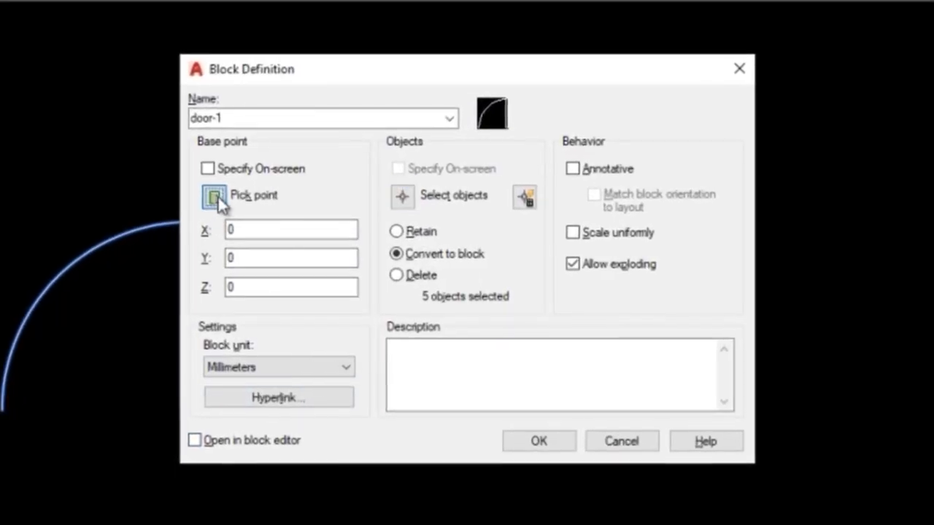
click(214, 196)
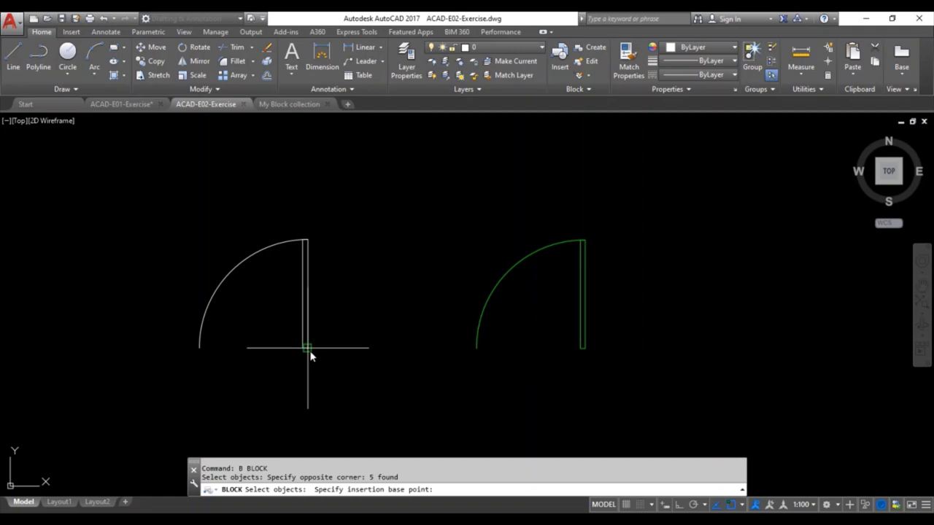
click(308, 349)
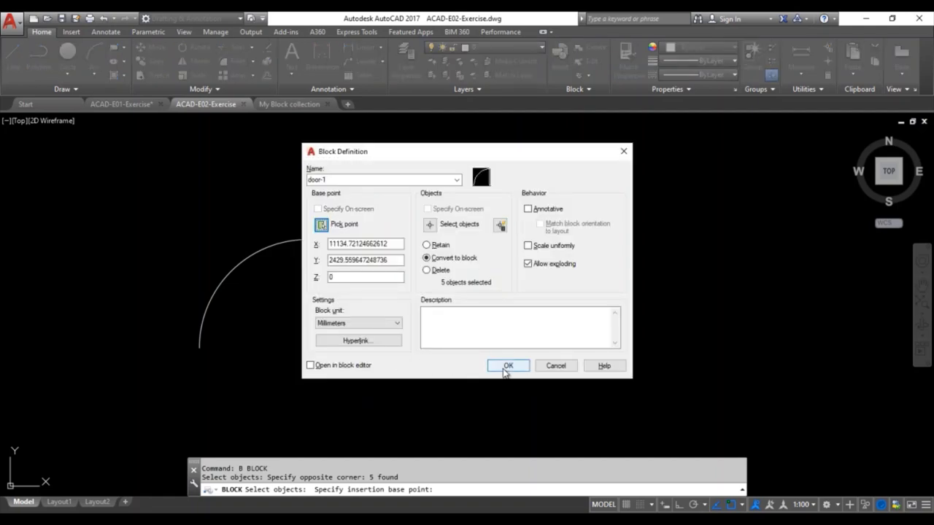
click(507, 367)
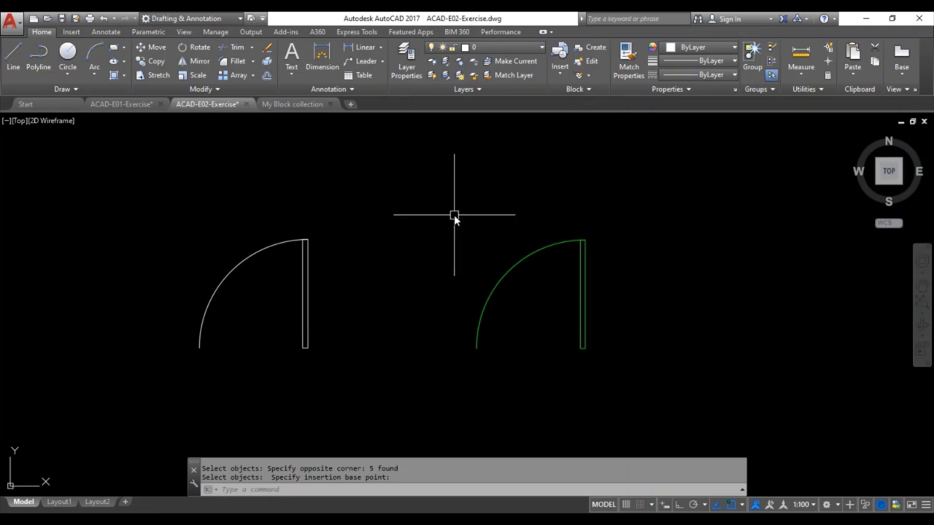
click(535, 250)
mouse_move(532, 252)
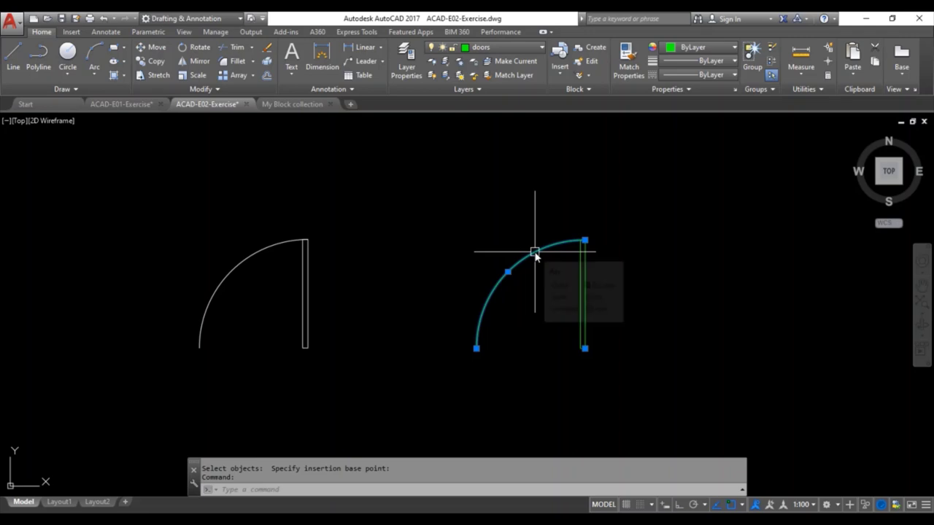
key(Escape)
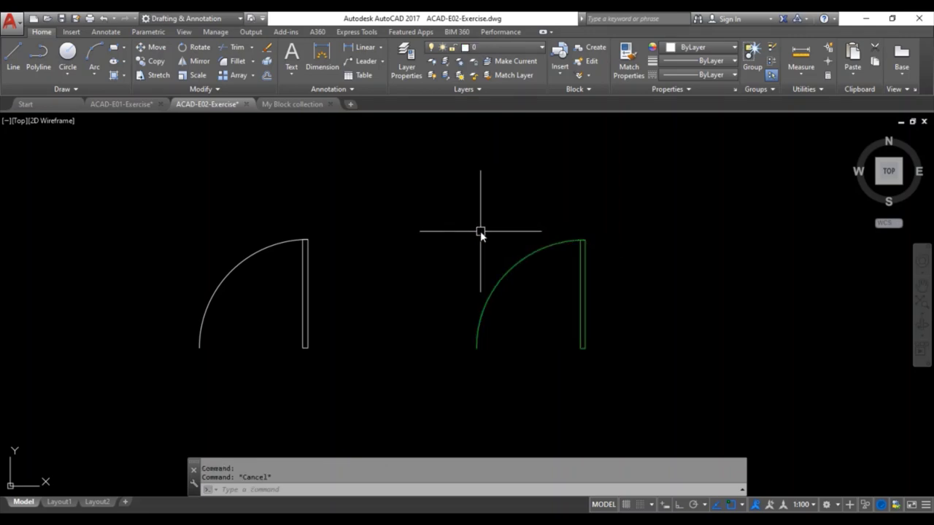
- Define block door-1a from the right door's five objects, based at its bottom corner
text(b)
key(Return)
text(door-1a)
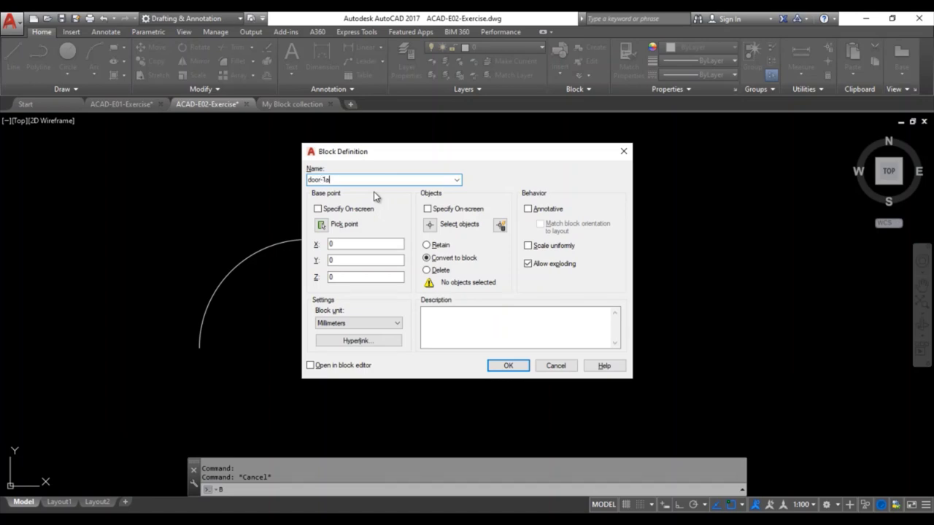
click(438, 229)
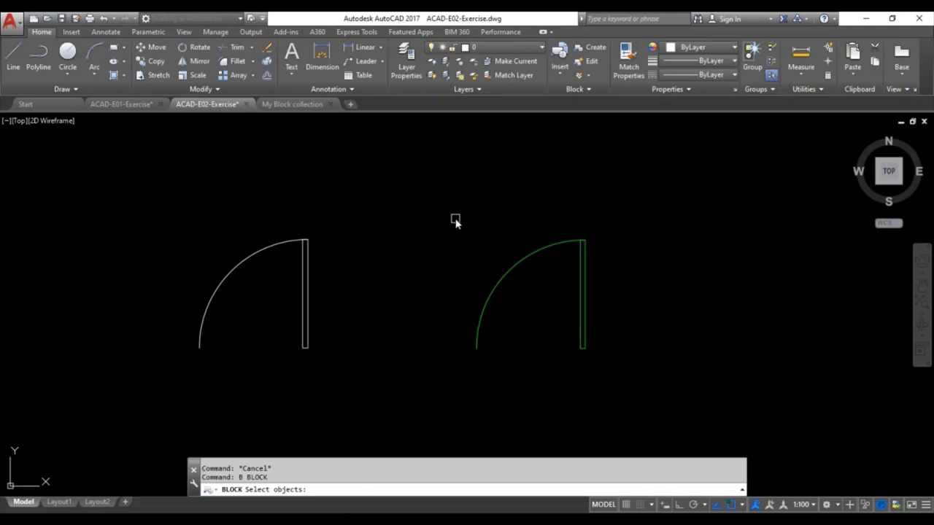
click(457, 211)
click(619, 381)
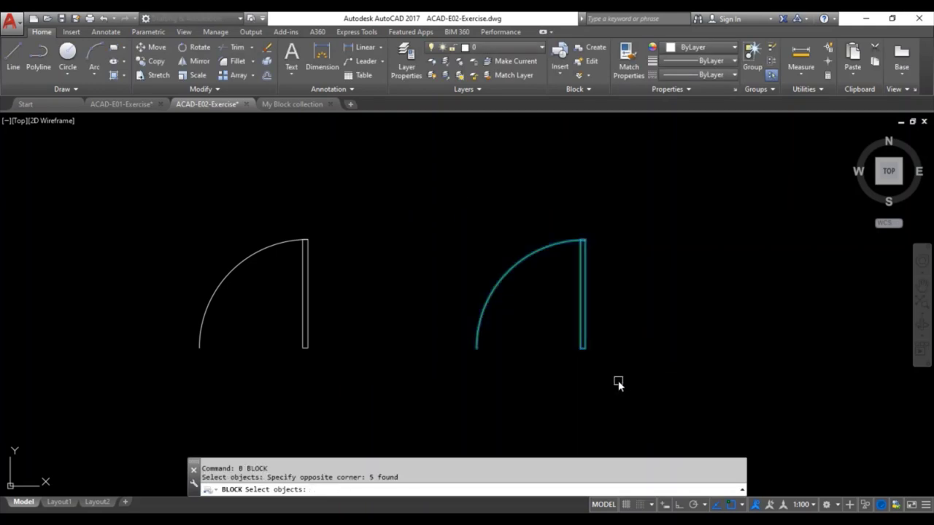
key(Return)
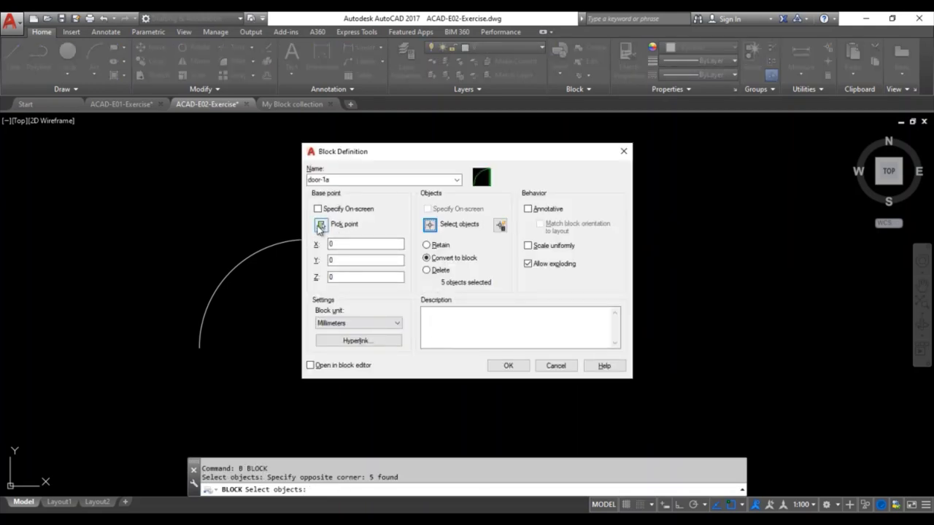
click(322, 226)
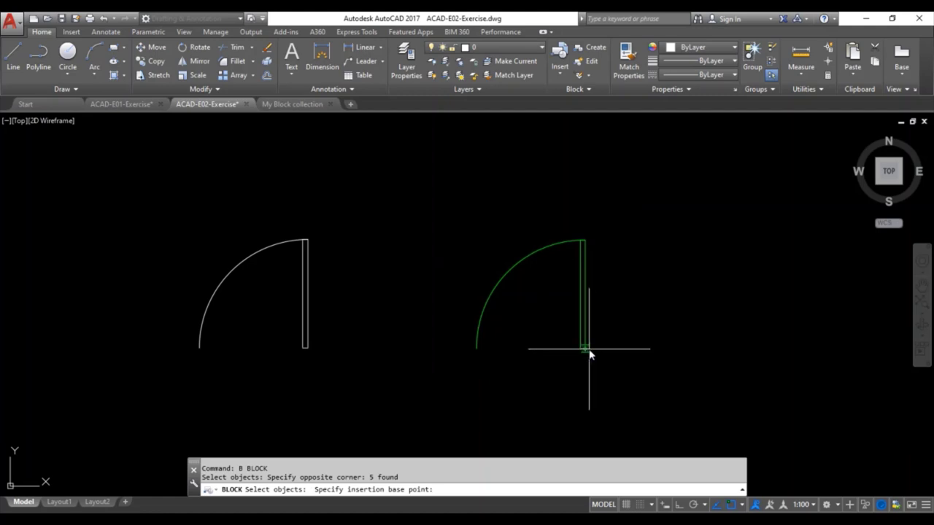
scroll(586, 351, up, 3)
click(585, 353)
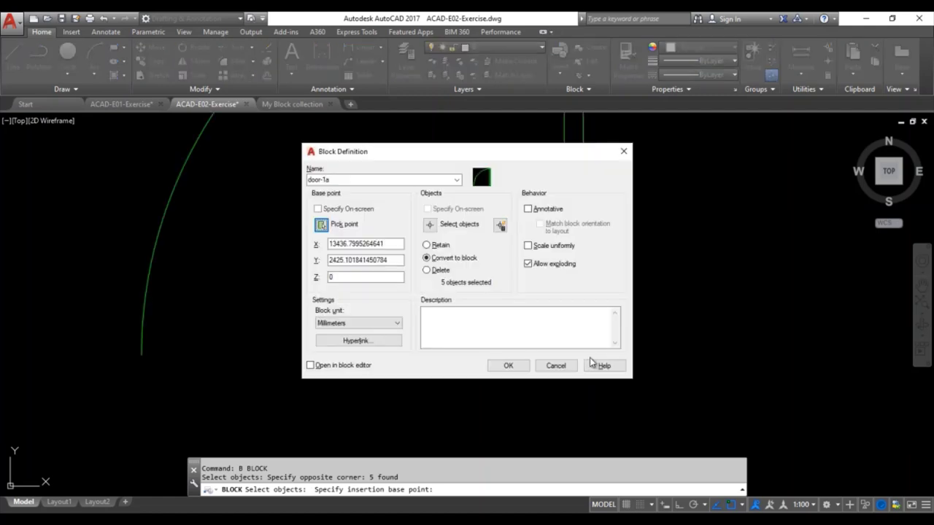
click(518, 370)
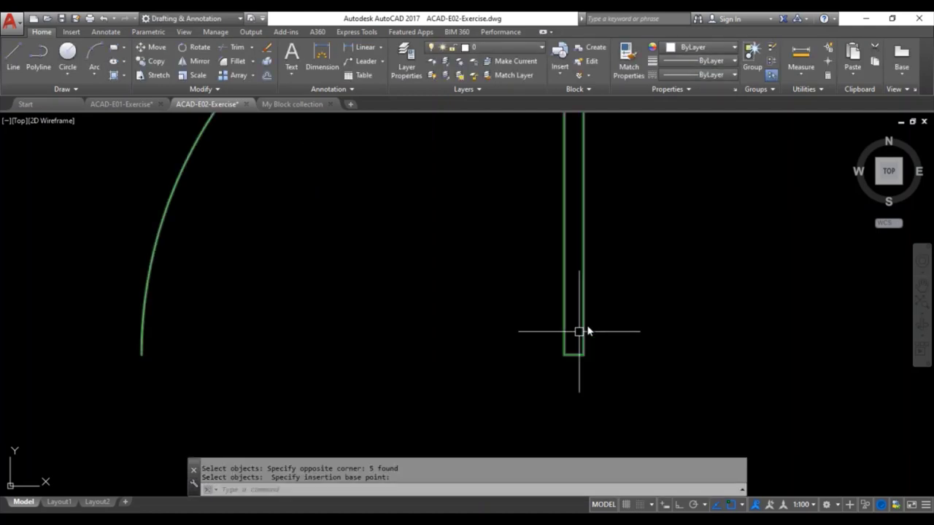
- Save, then put the right door block on the sanitary fixtures layer
scroll(598, 319, down, 3)
key(ctrl+s)
key(Escape)
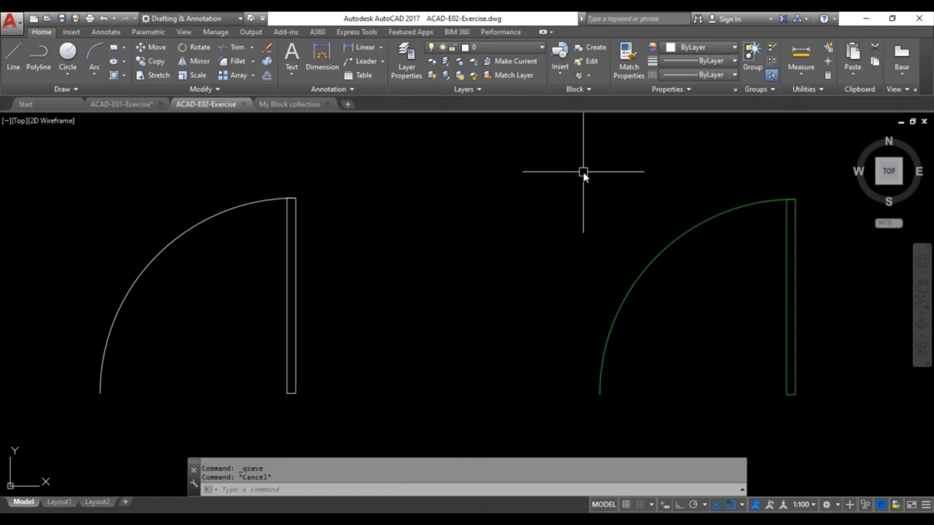
click(673, 239)
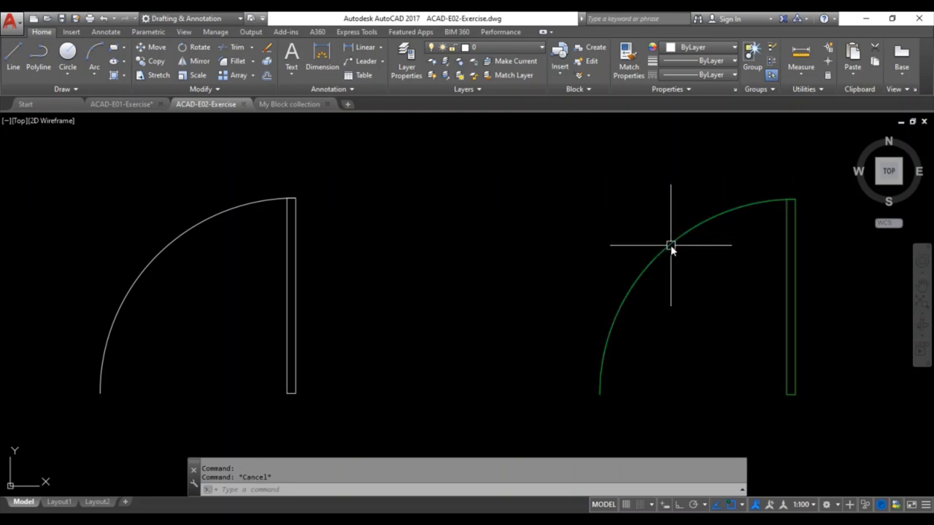
click(529, 46)
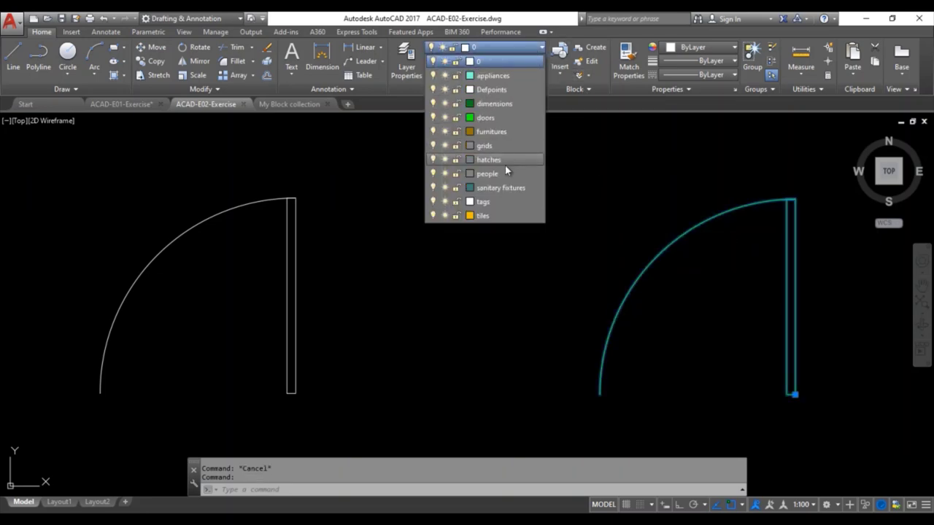
click(566, 186)
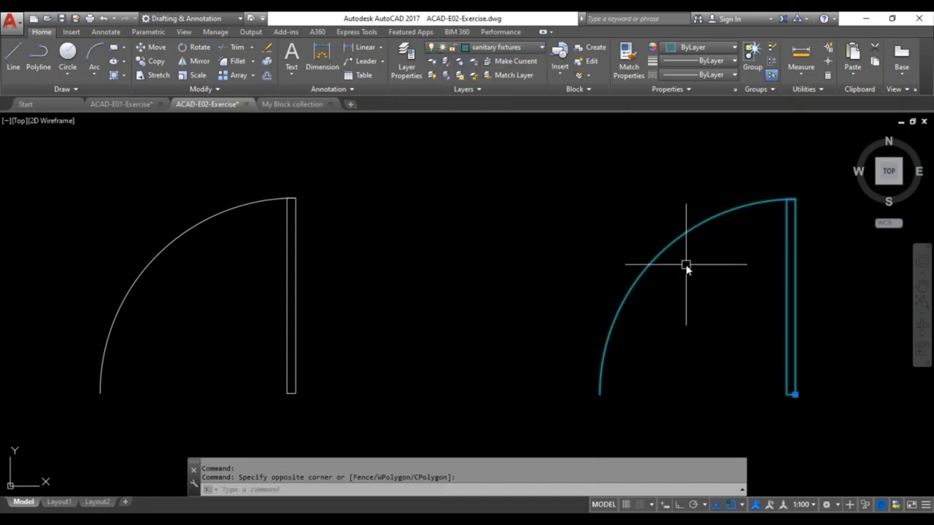
key(Escape)
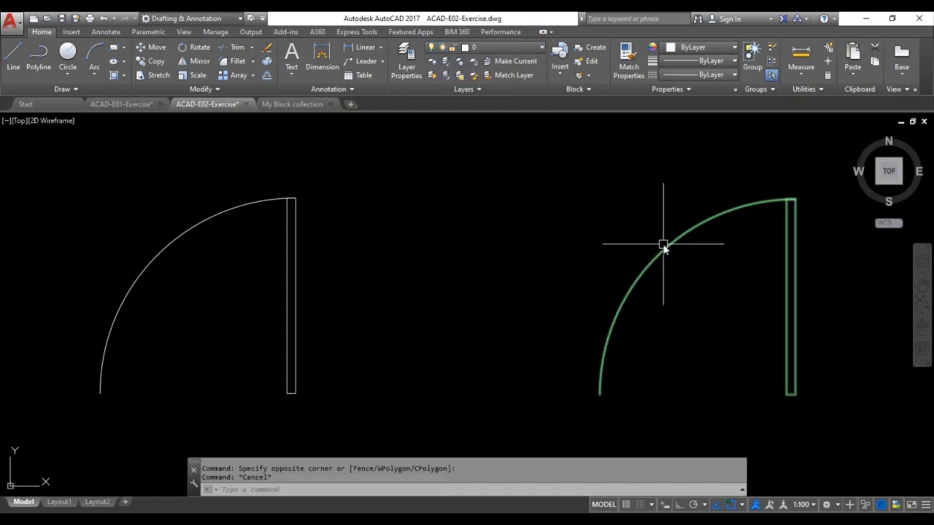
- Put the left door block on the doors layer, then switch it to sanitary fixtures
click(296, 227)
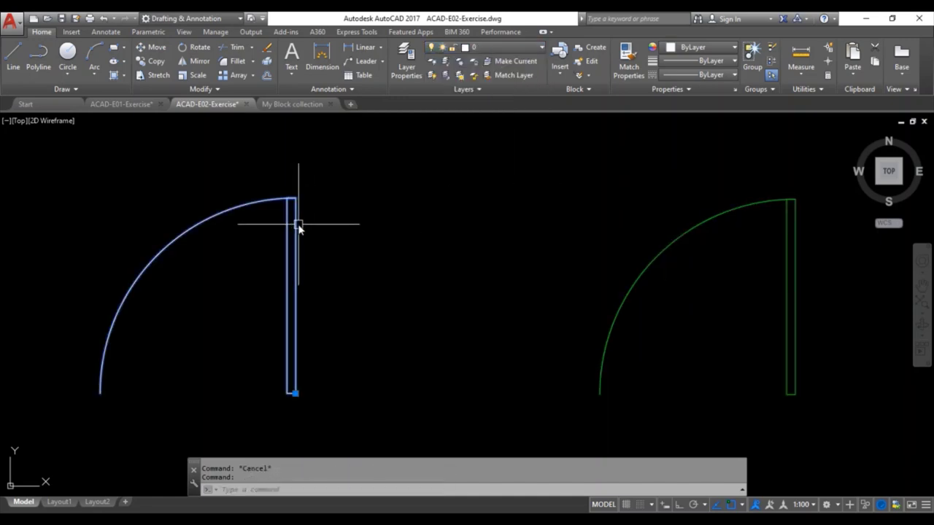
click(489, 46)
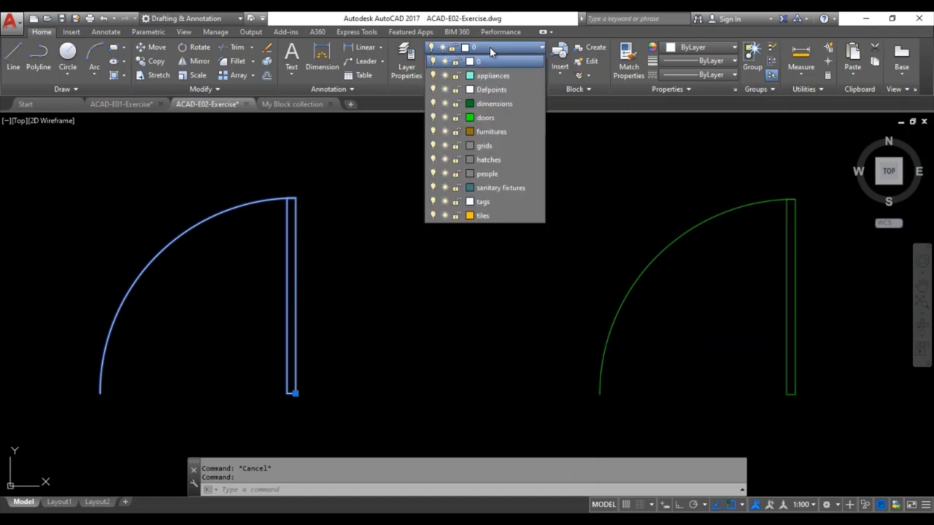
click(487, 119)
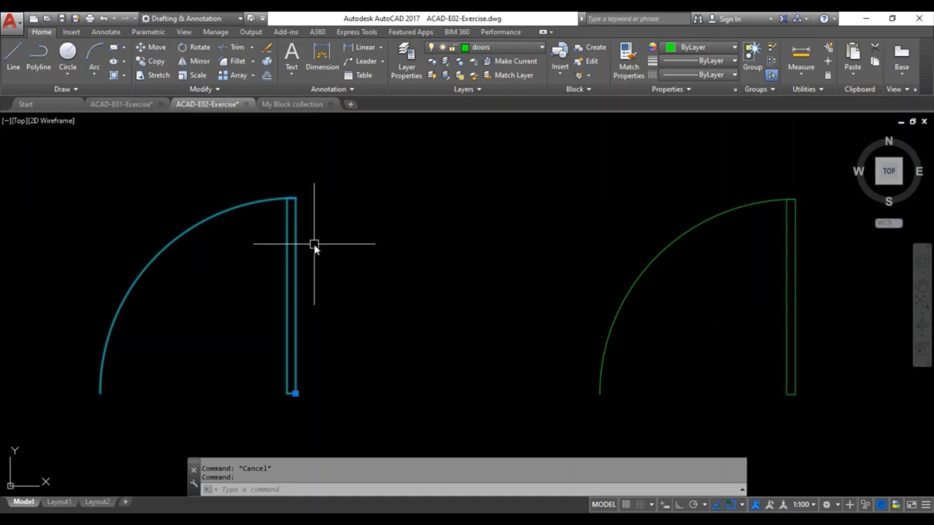
key(Escape)
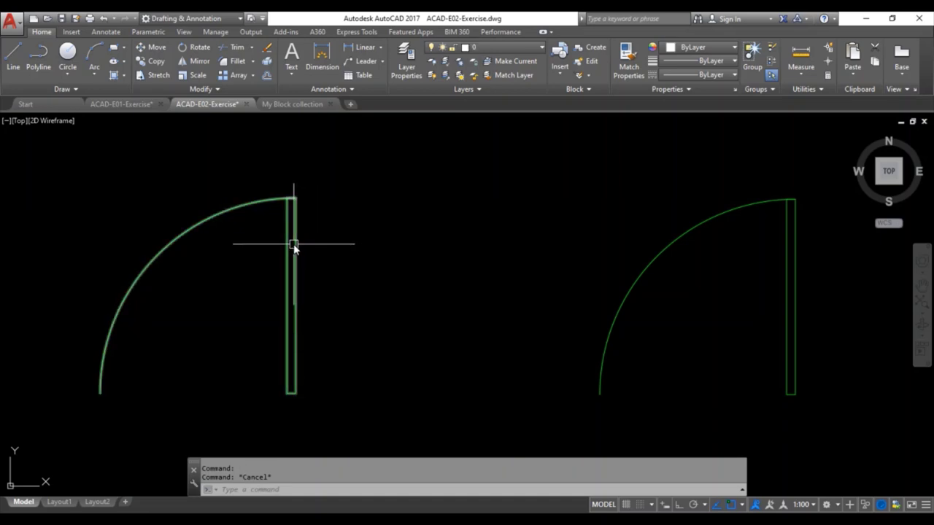
click(299, 248)
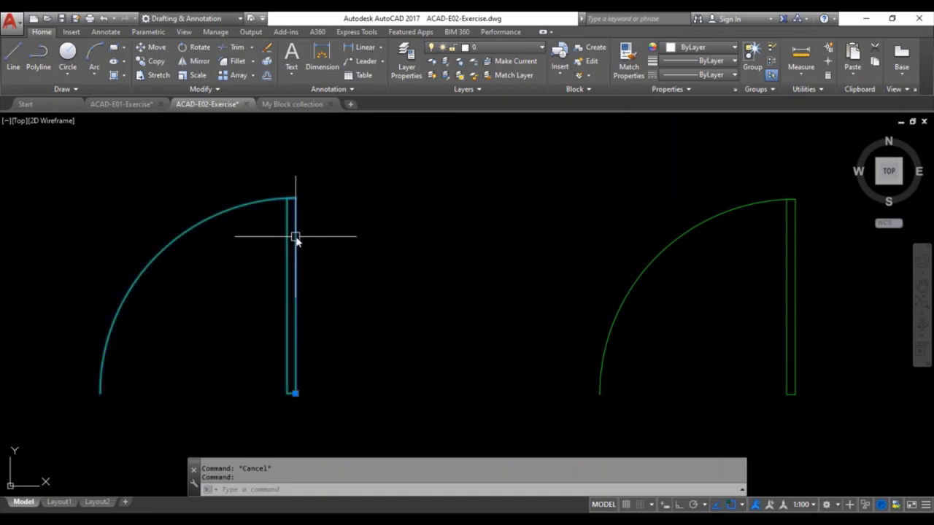
click(495, 46)
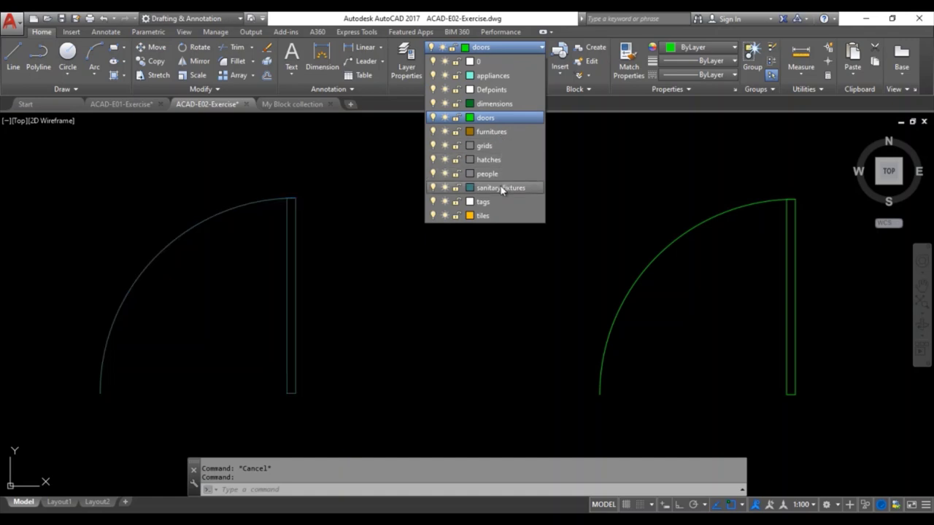
click(501, 187)
key(Escape)
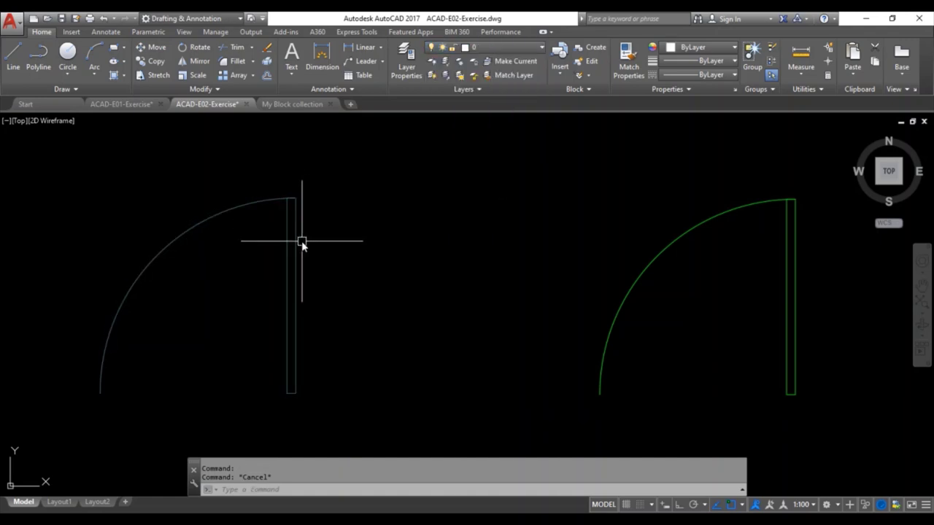
- Put the white door block on the doors layer so it turns green
middle_drag(302, 242, 454, 235)
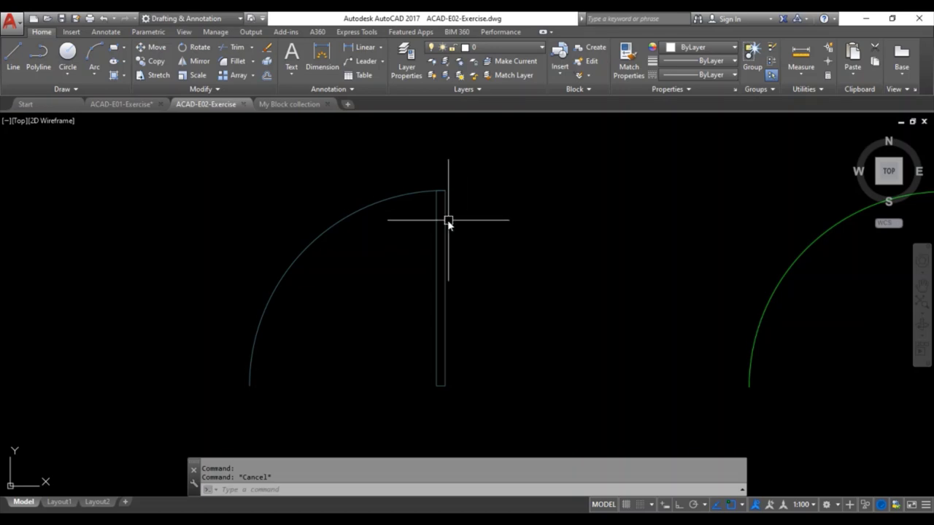
click(446, 211)
click(537, 47)
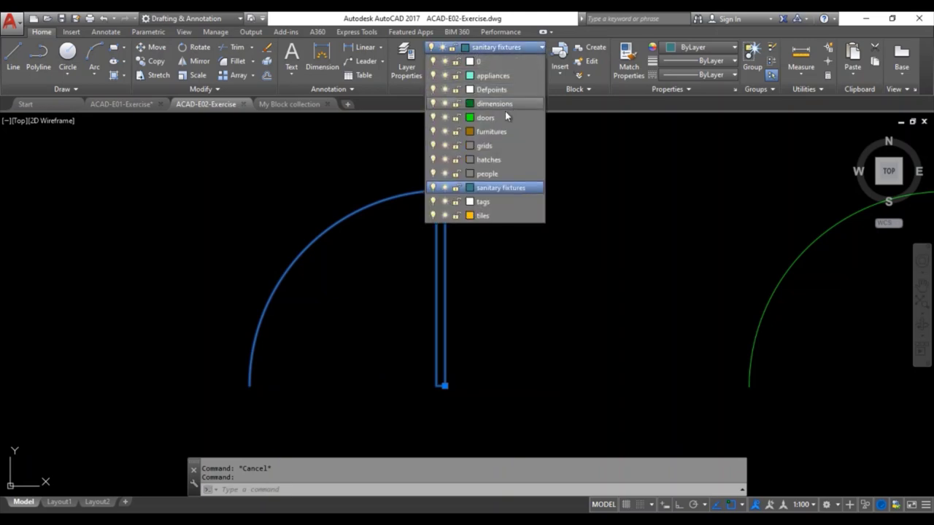
click(503, 118)
key(Escape)
scroll(540, 148, down, 3)
- Delete the duplicate door-1a on the right
middle_drag(559, 161, 471, 150)
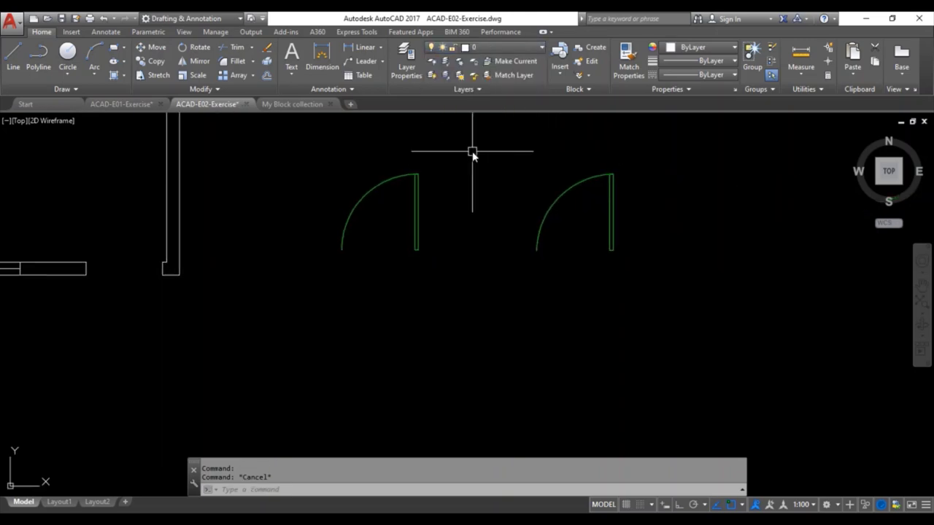
drag(471, 151, 798, 351)
key(Delete)
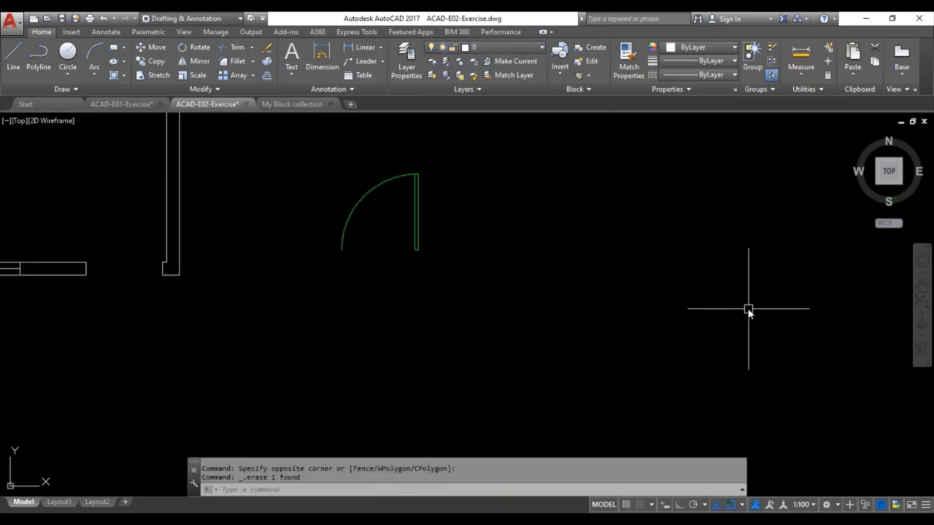
- Move the remaining green door by its corner into the wall opening
middle_drag(411, 238, 536, 276)
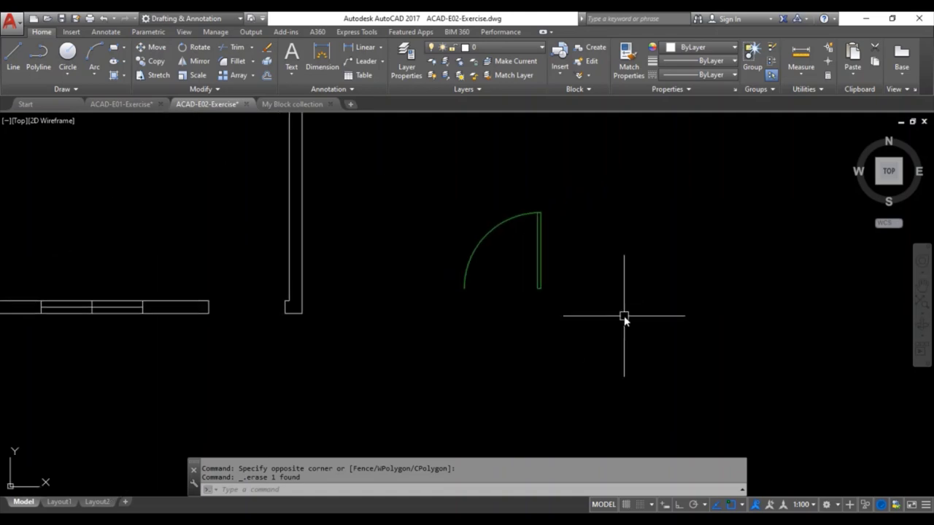
click(608, 318)
click(450, 182)
text(m)
key(Return)
scroll(548, 296, up, 3)
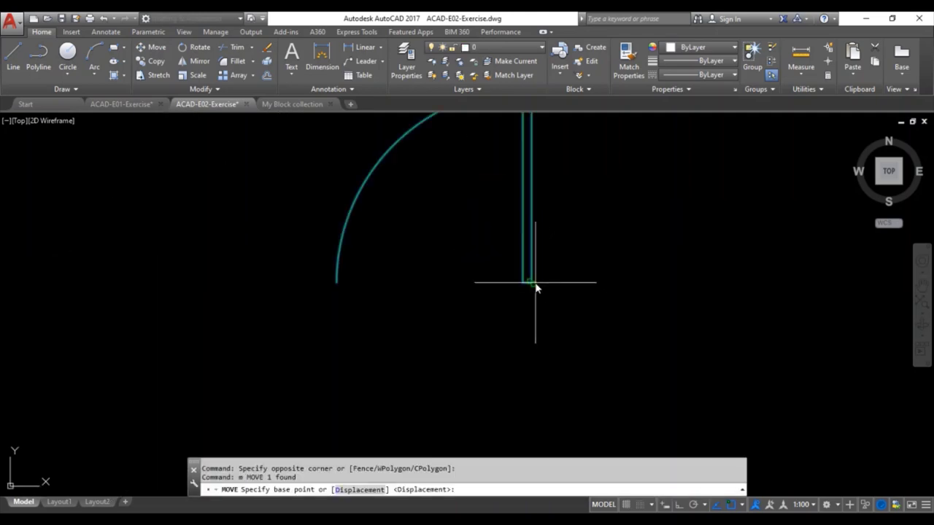
click(531, 283)
scroll(474, 287, down, 5)
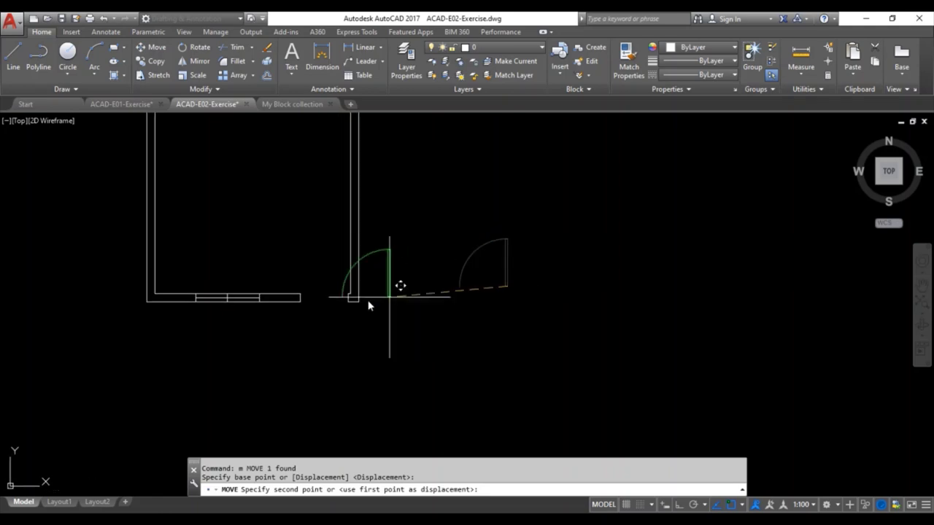
scroll(343, 292, up, 4)
key(Escape)
scroll(328, 261, down, 3)
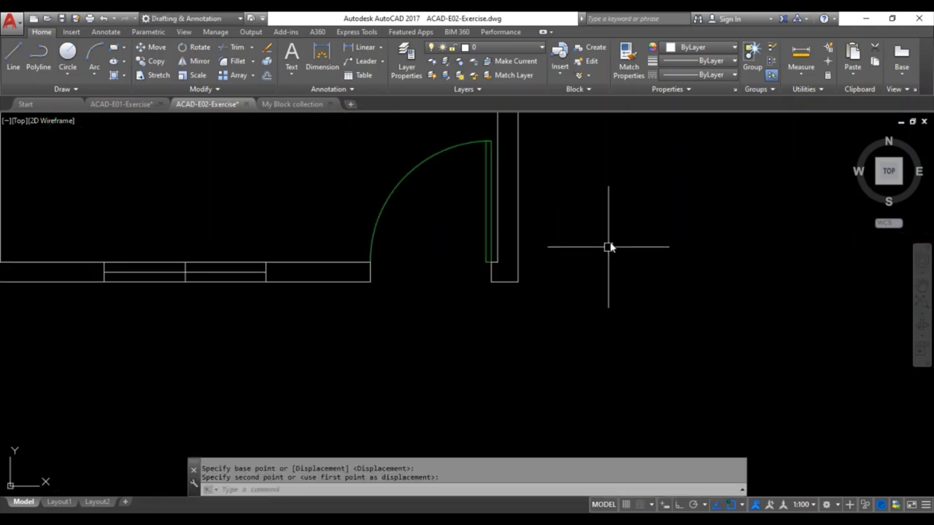
scroll(608, 245, up, 2)
scroll(572, 252, down, 4)
scroll(565, 313, up, 3)
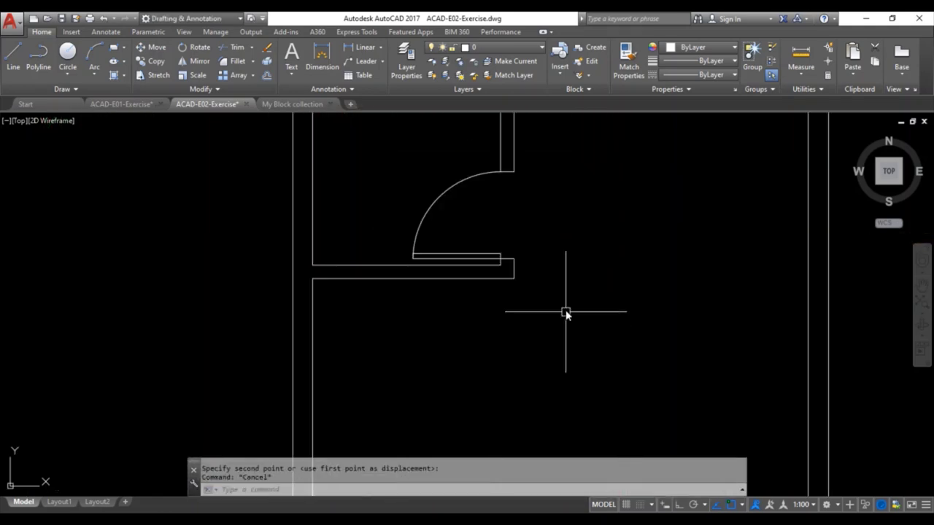
scroll(409, 162, up, 1)
- Turn the window-selected white door into a block named door-2, based at its corner
click(386, 162)
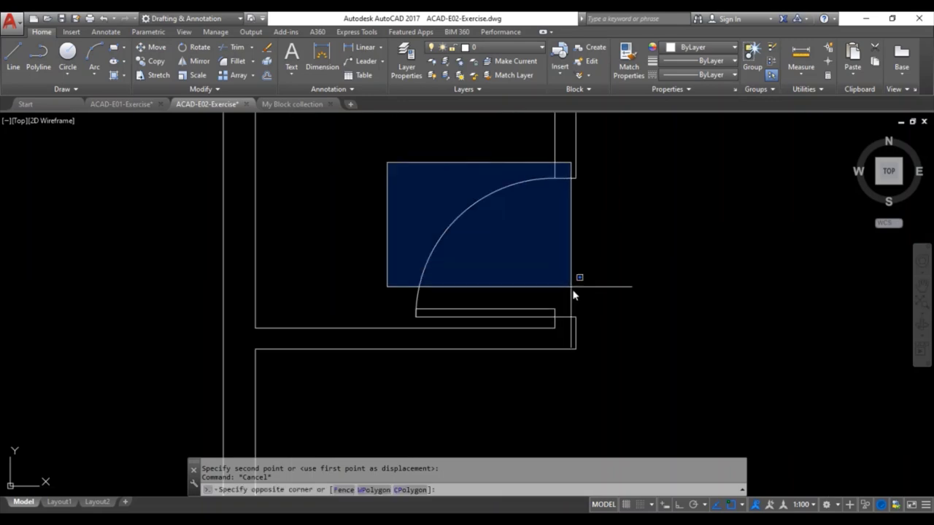
click(565, 329)
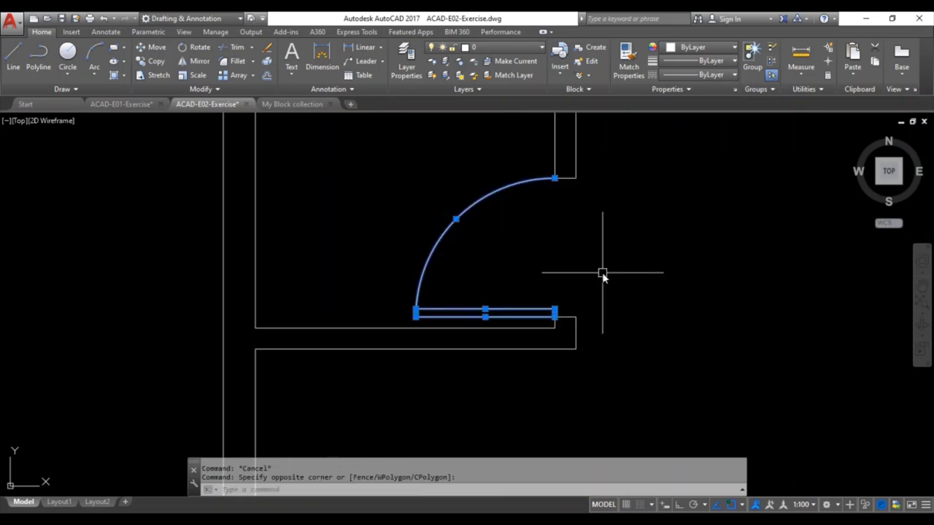
text(b)
key(Return)
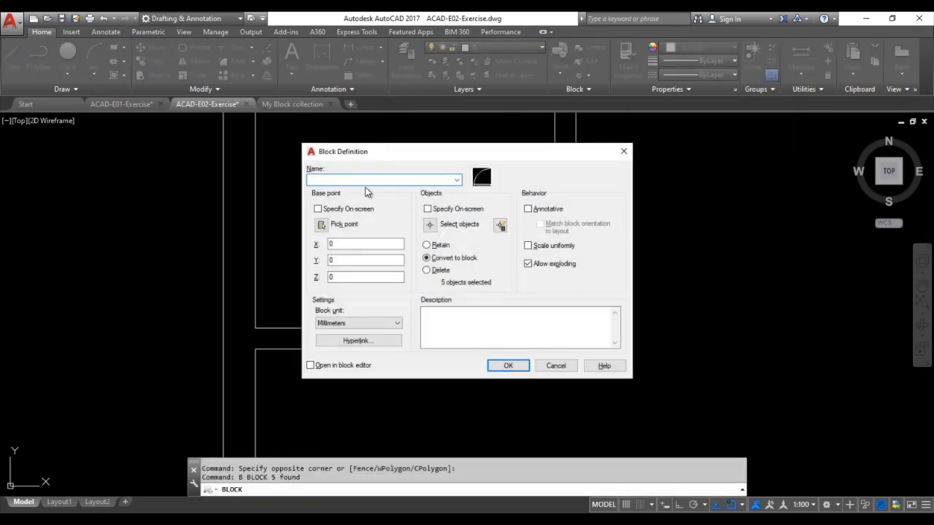
text(door-)
text(2)
click(322, 226)
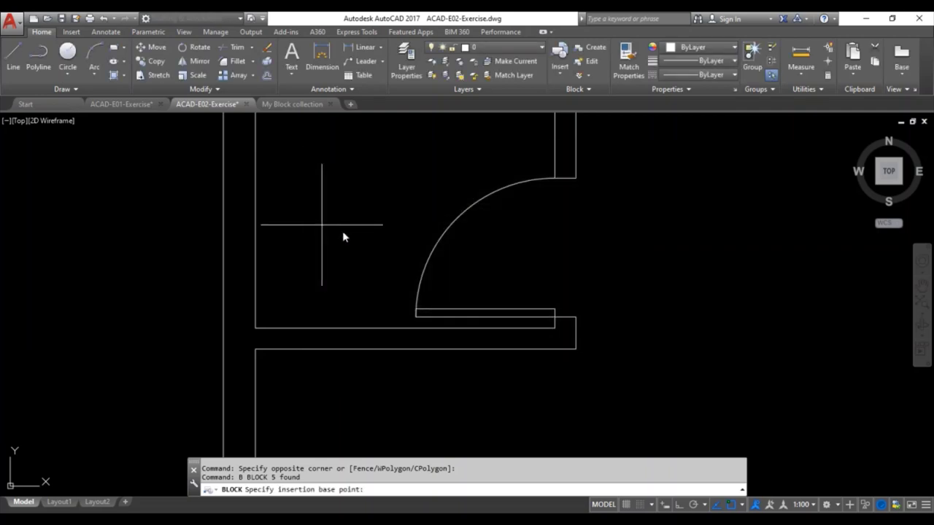
scroll(559, 333, up, 3)
click(559, 332)
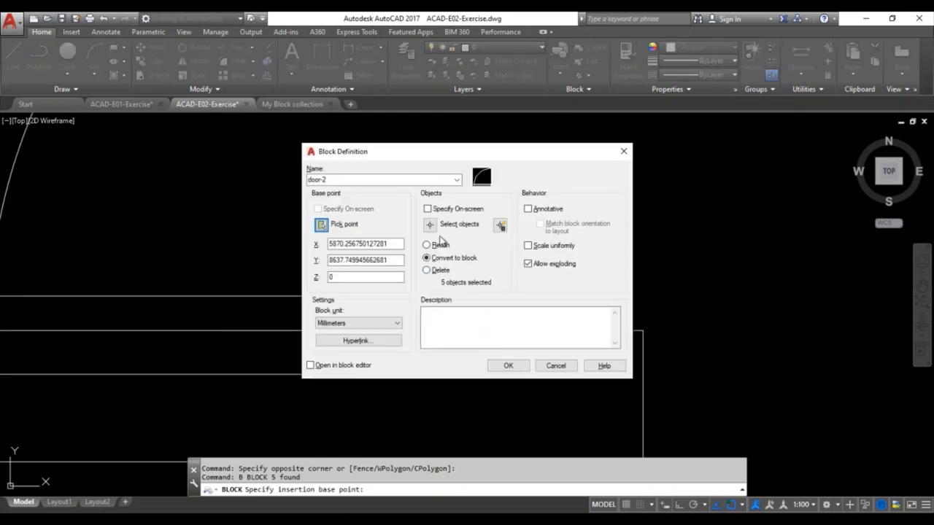
click(509, 366)
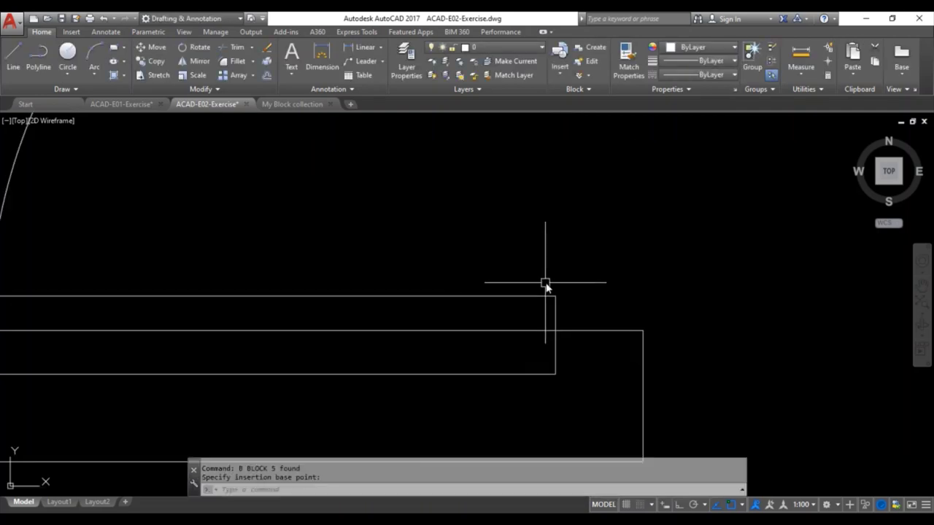
- Select the new door-2 block to change its layer
scroll(543, 287, up, 3)
click(519, 291)
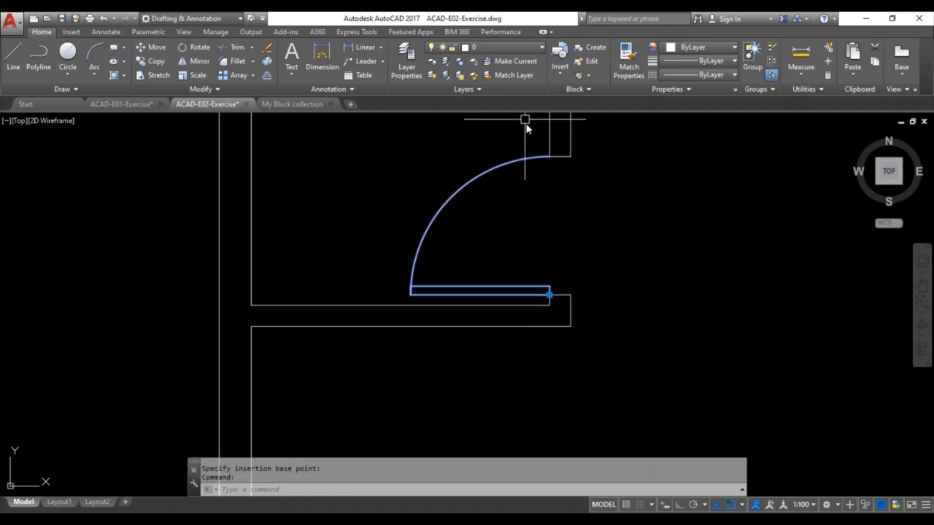
click(509, 48)
- Put the door-2 block on the doors layer and save the drawing with Ctrl+S
click(501, 116)
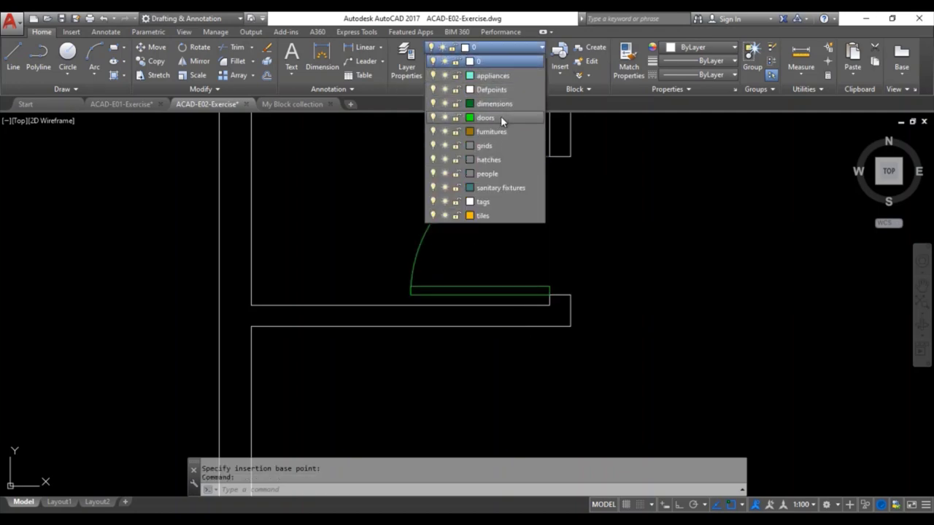
key(Escape)
key(Escape)
scroll(611, 235, down, 3)
scroll(611, 236, down, 2)
scroll(540, 232, down, 1)
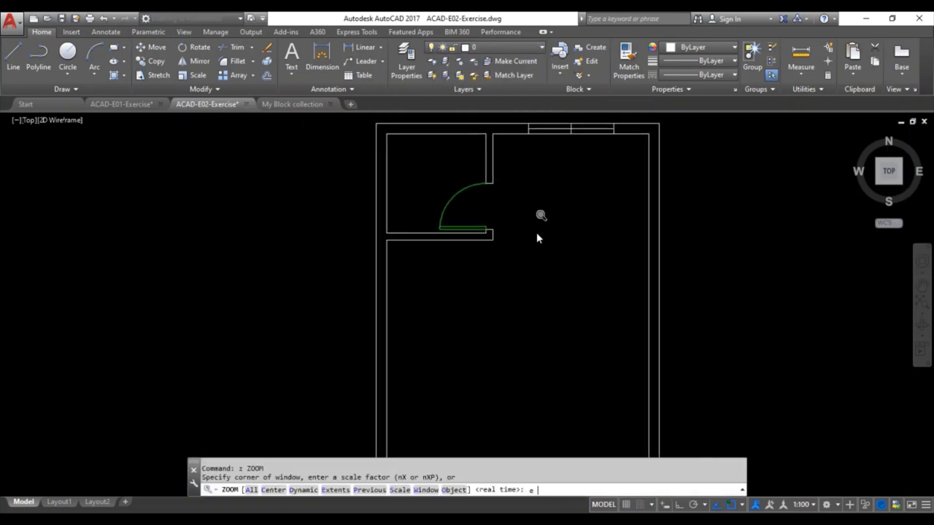
scroll(511, 219, down, 1)
key(ctrl+s)
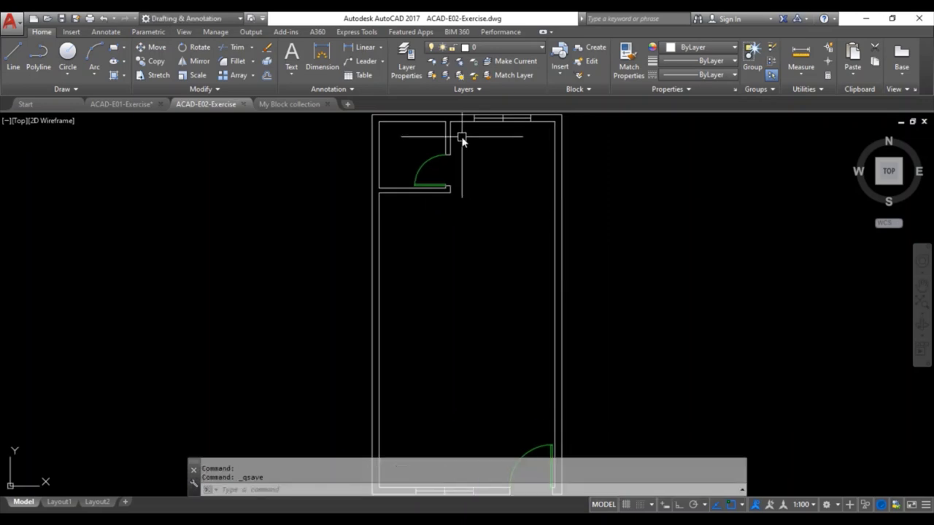
- Zoom to the full floor plan, then zoom in on the top wall opening
scroll(471, 175, up, 3)
scroll(478, 216, up, 5)
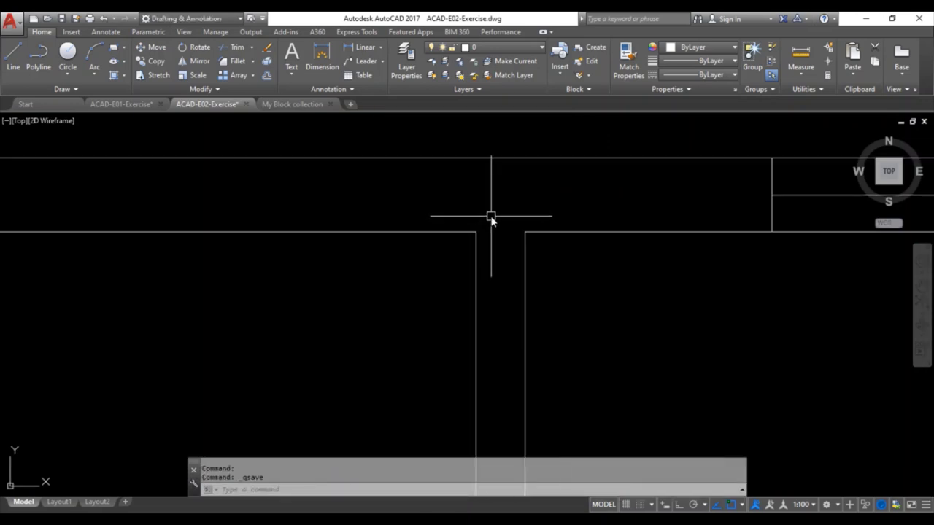
middle_click(530, 220)
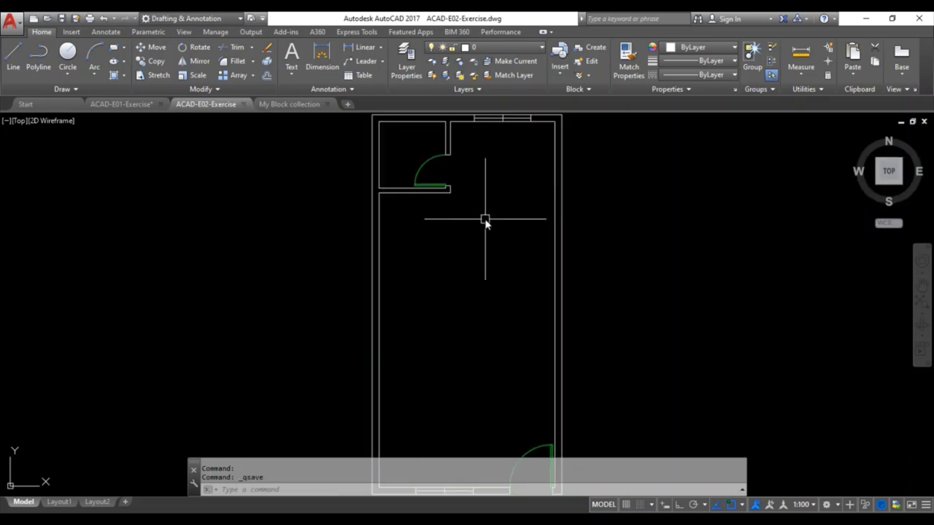
scroll(473, 182, up, 1)
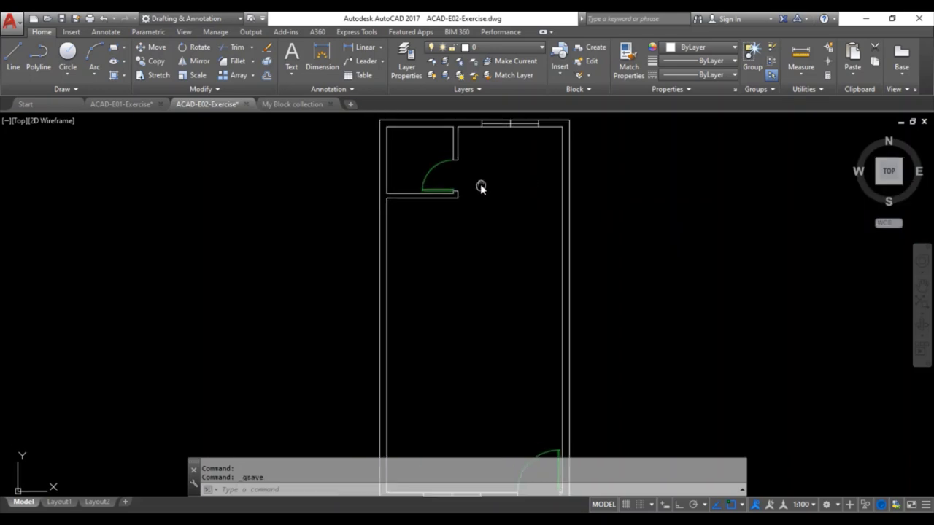
scroll(481, 187, up, 2)
scroll(504, 173, up, 2)
scroll(494, 209, up, 2)
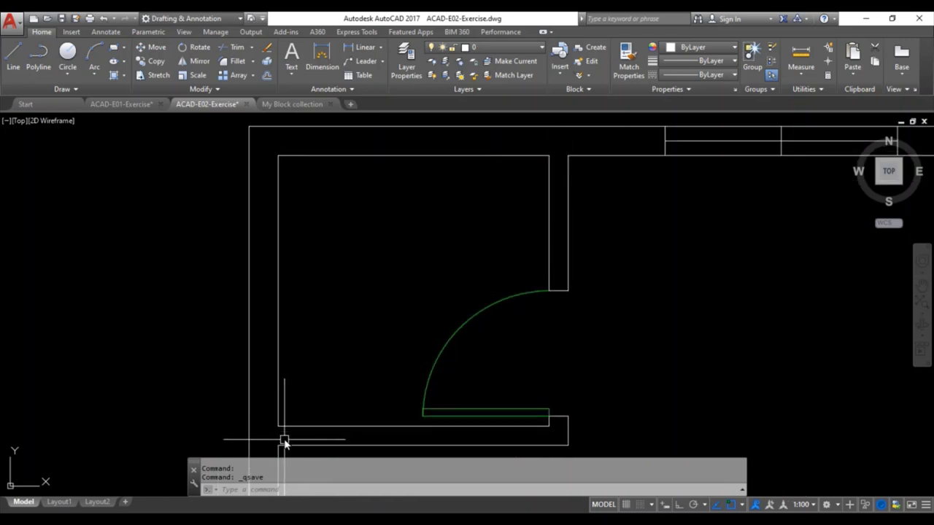
scroll(552, 142, up, 2)
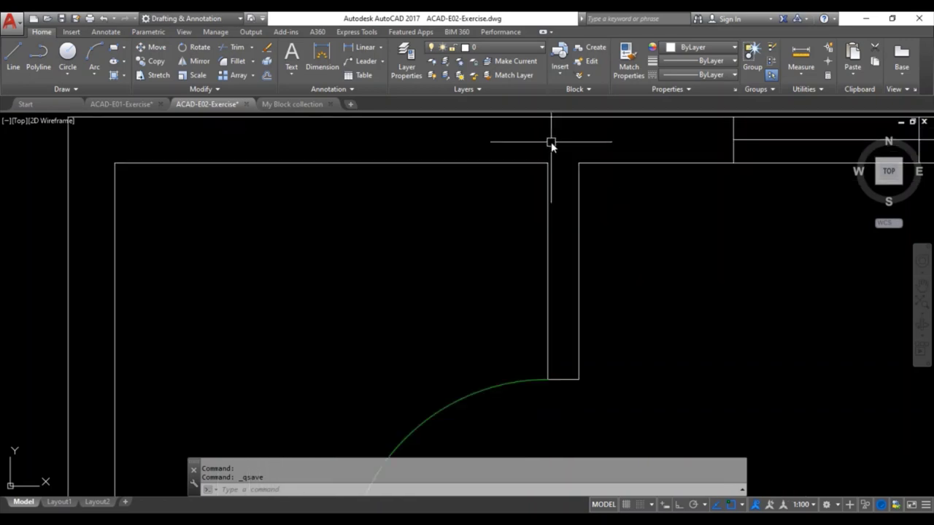
scroll(559, 163, up, 4)
- Draw a line across the top-wall opening from the left corner to the right corner
text(l)
key(Return)
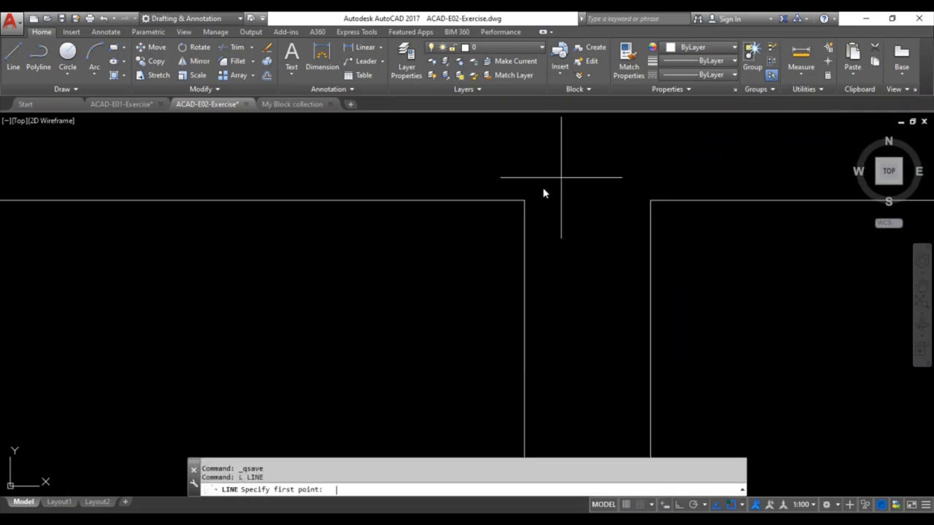
click(524, 200)
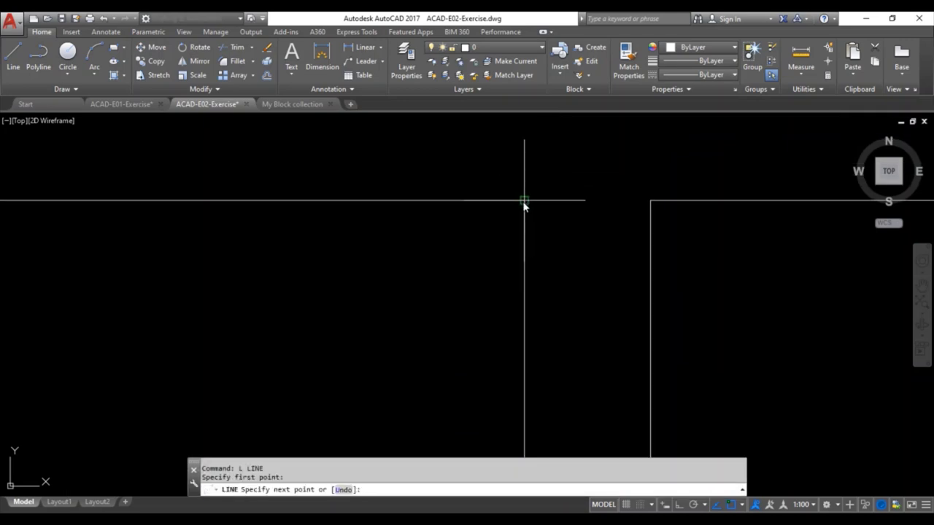
click(650, 200)
key(Escape)
scroll(616, 250, down, 2)
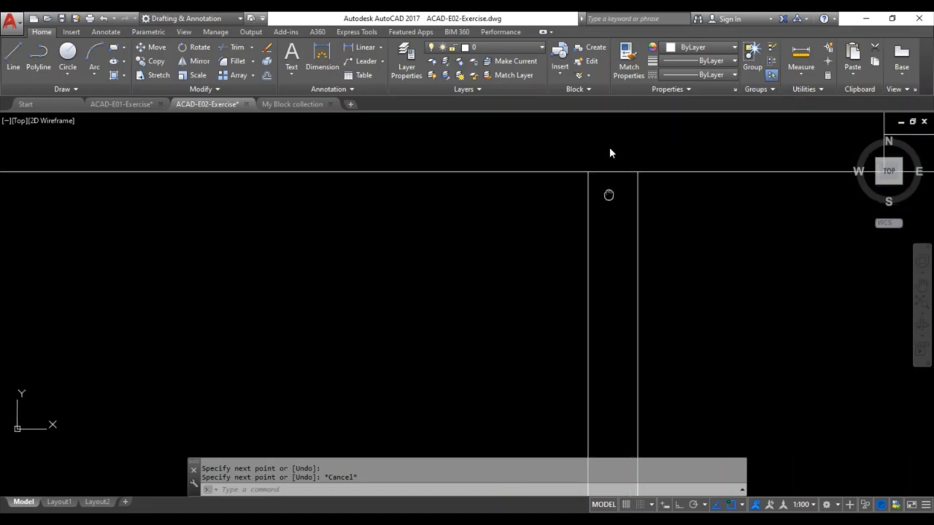
scroll(567, 255, down, 2)
scroll(525, 231, up, 4)
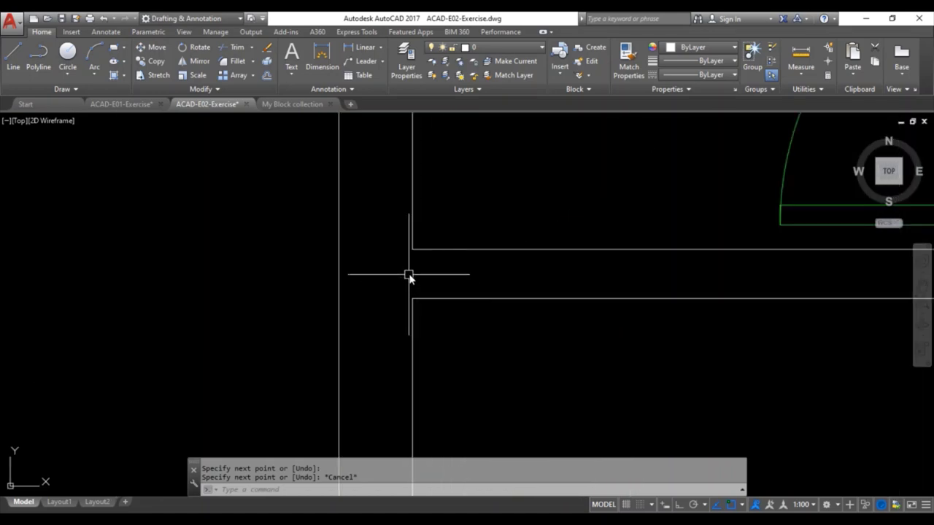
- Start a second line at a wall corner, cancel it, and save the drawing
text(l)
key(Return)
click(413, 250)
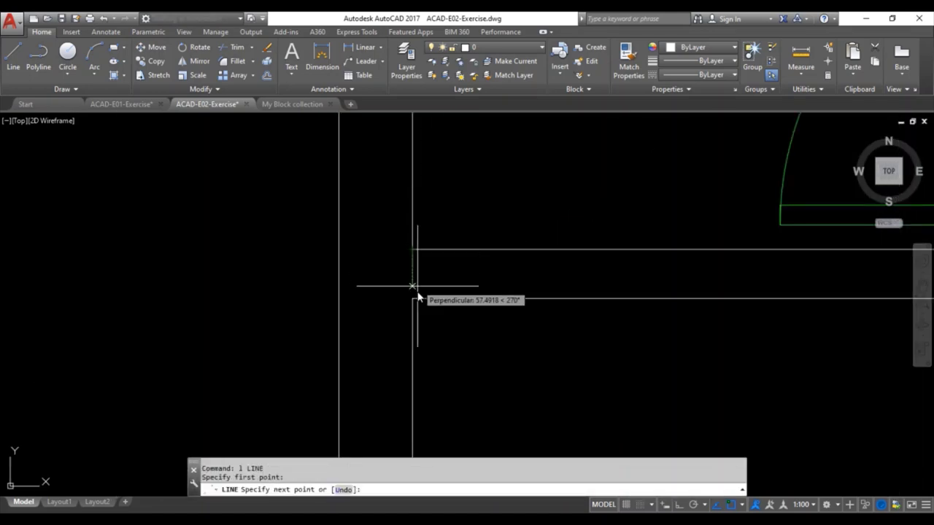
key(Escape)
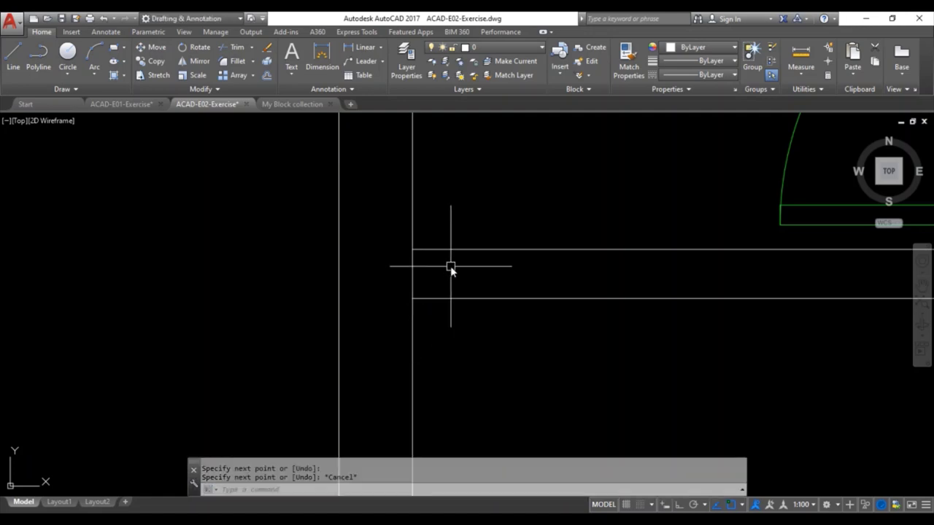
key(ctrl+s)
scroll(451, 260, down, 1)
scroll(431, 277, down, 2)
scroll(423, 281, down, 1)
scroll(434, 257, down, 2)
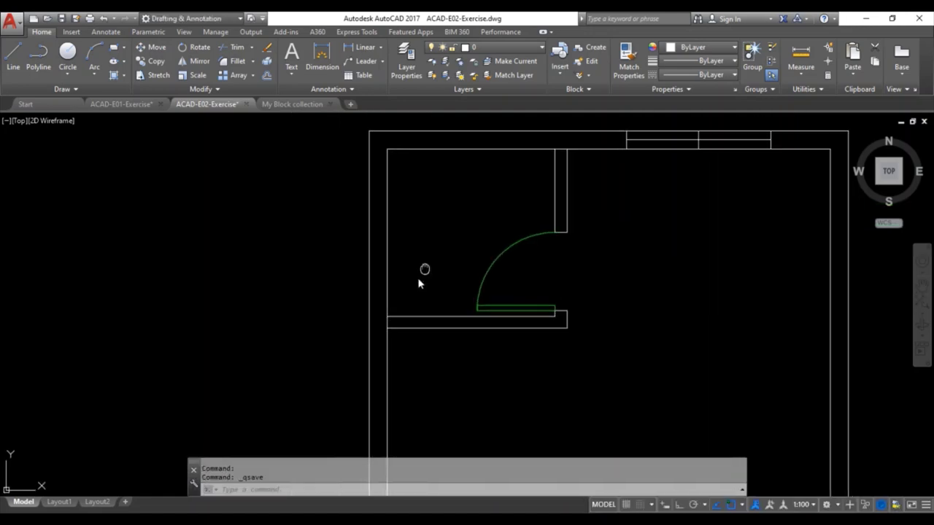
scroll(422, 270, up, 1)
scroll(420, 263, up, 2)
scroll(420, 275, down, 1)
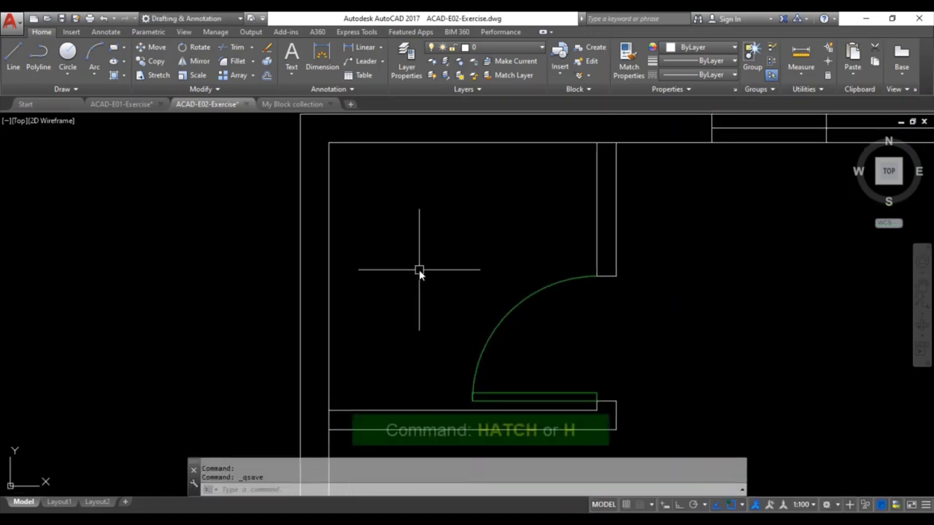
- Start HATCH and browse the full pattern gallery, keeping ANSI31 selected
text(h)
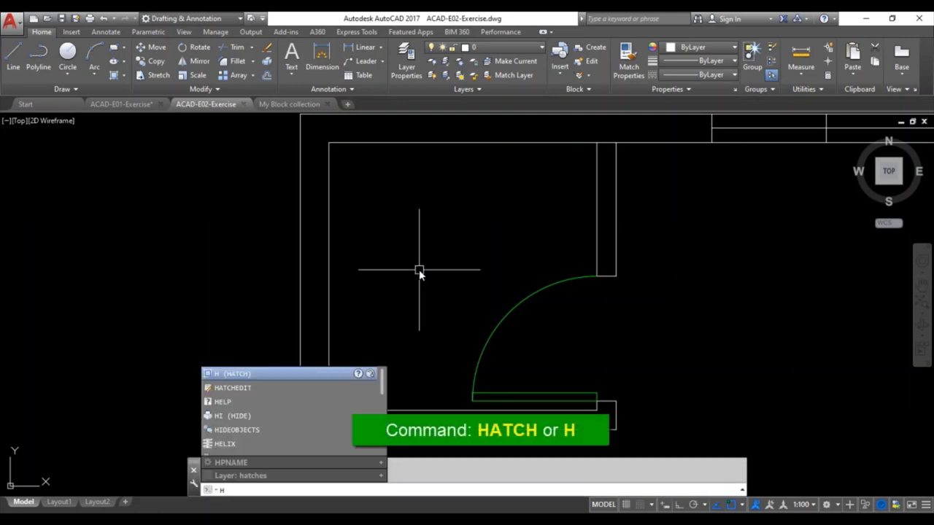
key(Return)
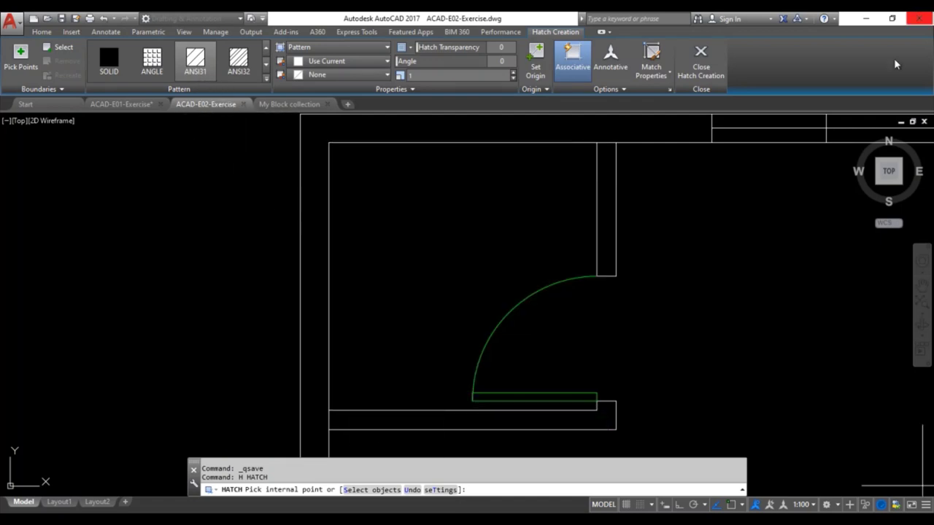
click(266, 79)
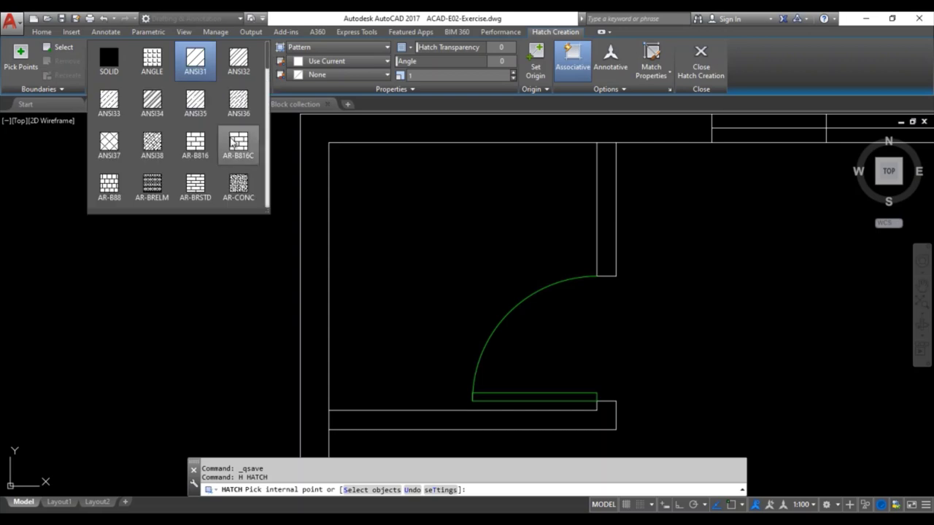
scroll(233, 146, down, 2)
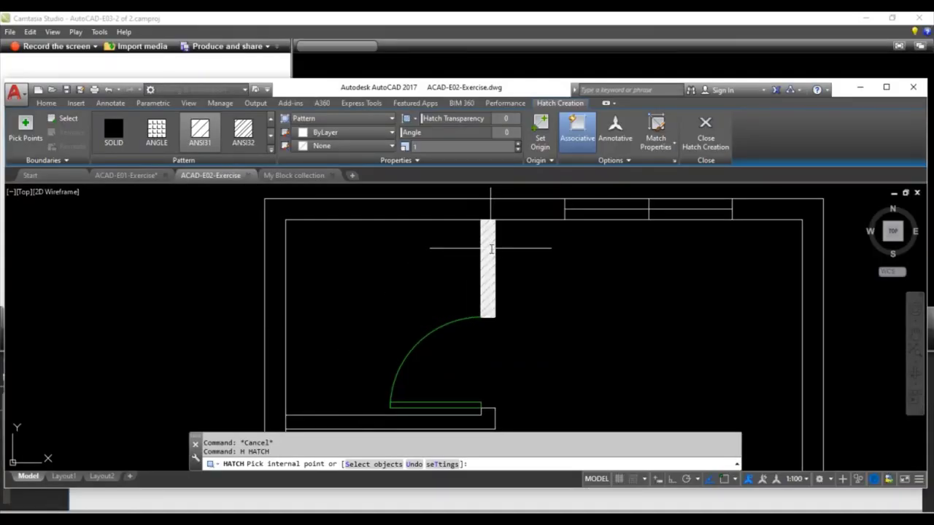
- Hatch the vertical wall strip above the door with diagonal lines
click(492, 248)
scroll(492, 249, up, 3)
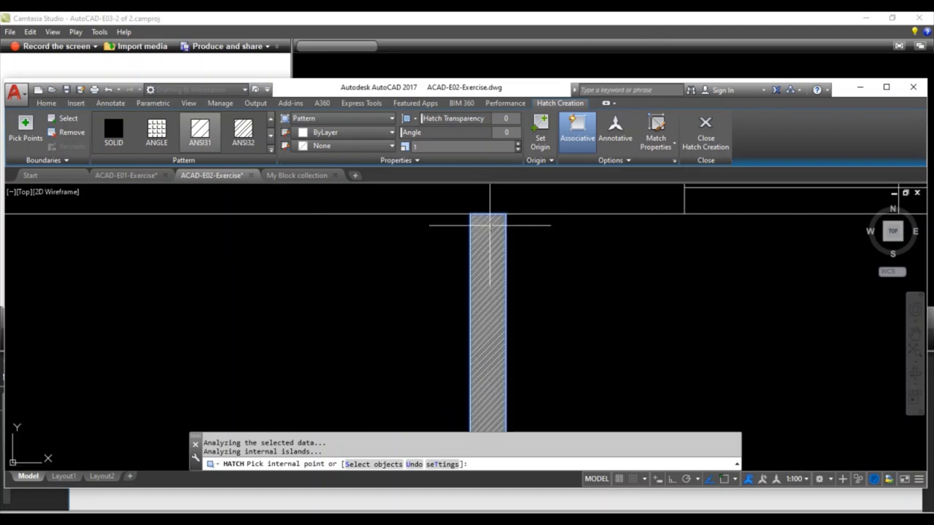
scroll(495, 263, up, 1)
mouse_move(494, 262)
middle_down()
mouse_move(430, 258)
mouse_move(437, 260)
middle_up()
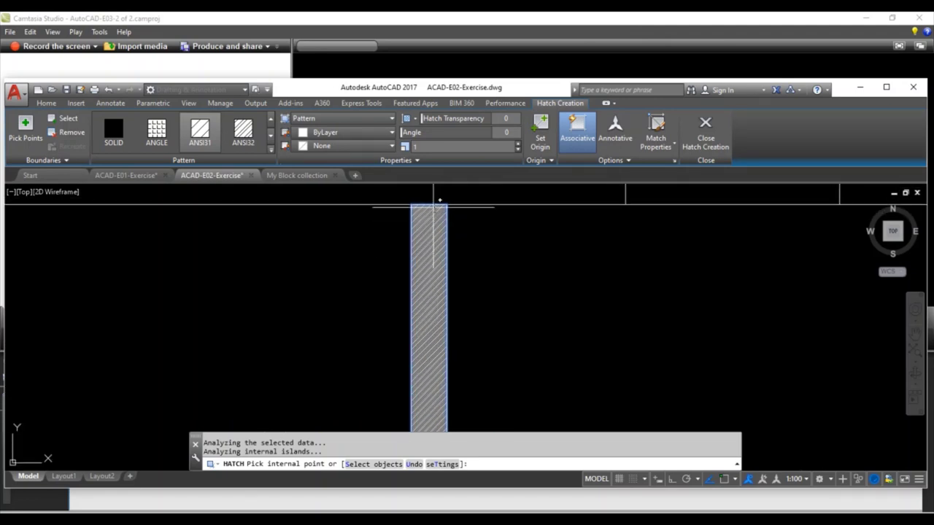
scroll(433, 213, up, 1)
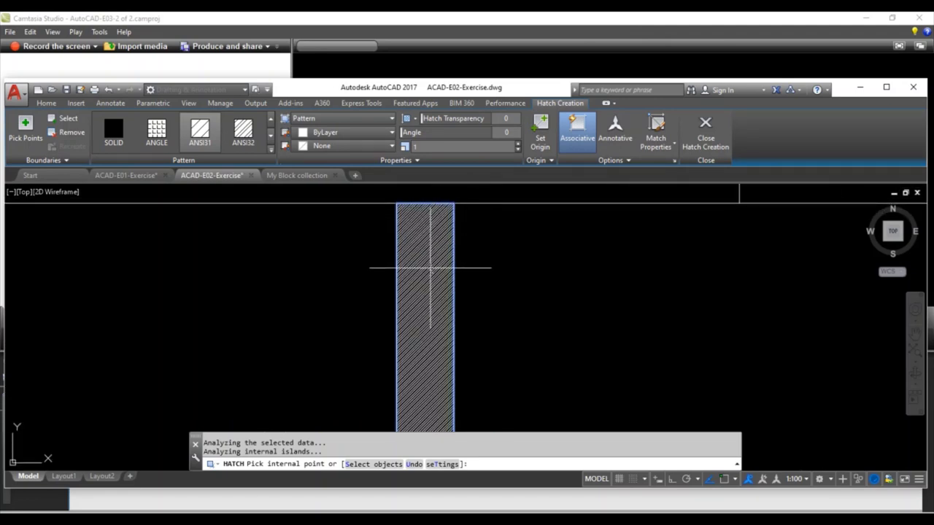
key(Return)
scroll(430, 268, down, 2)
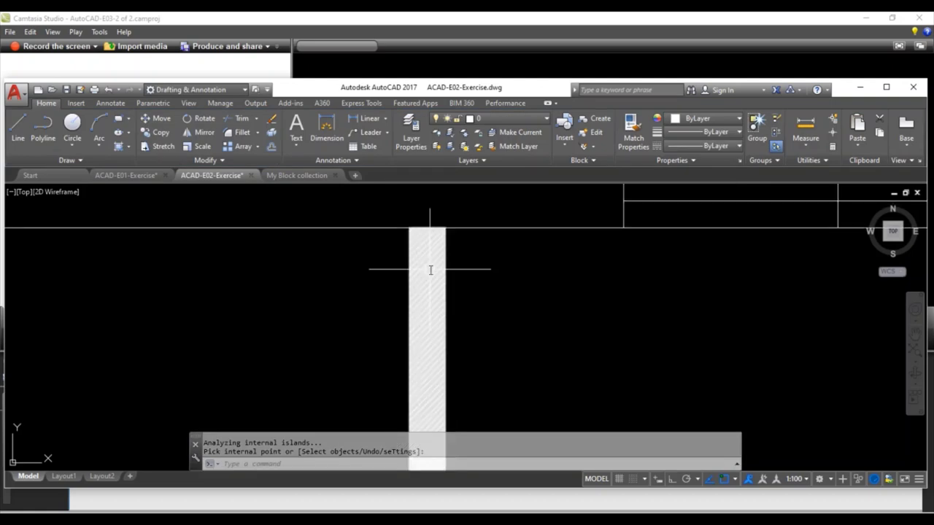
scroll(431, 270, up, 4)
scroll(429, 248, up, 2)
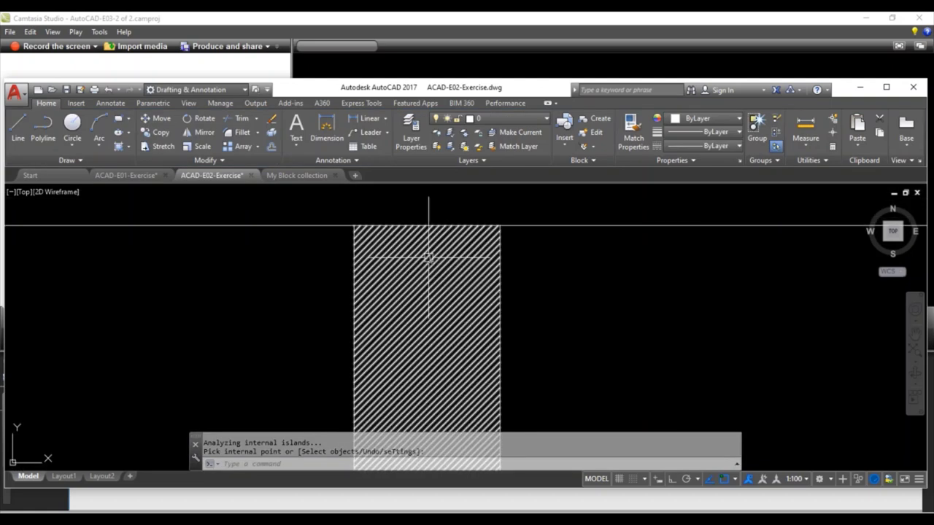
- Set the wall hatch scale to 10, trying the angle slider before returning it to 0
click(428, 257)
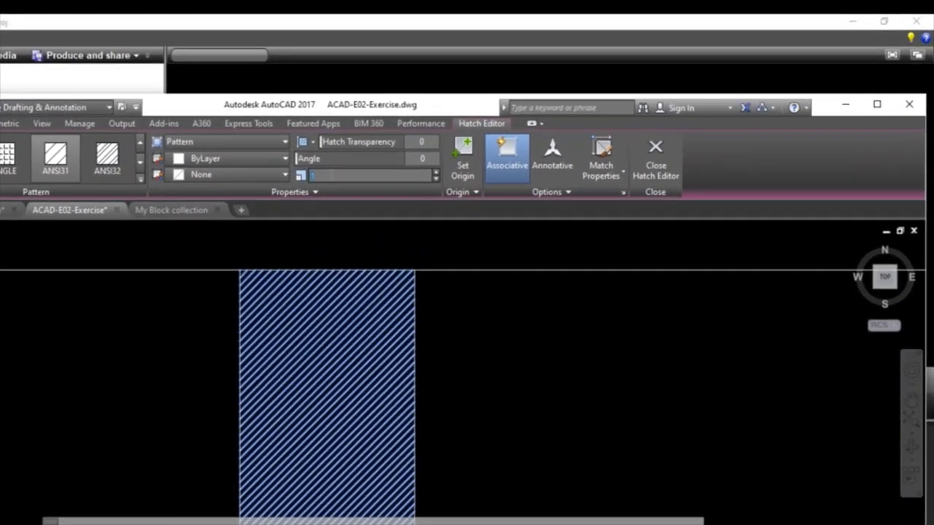
text(10)
key(Return)
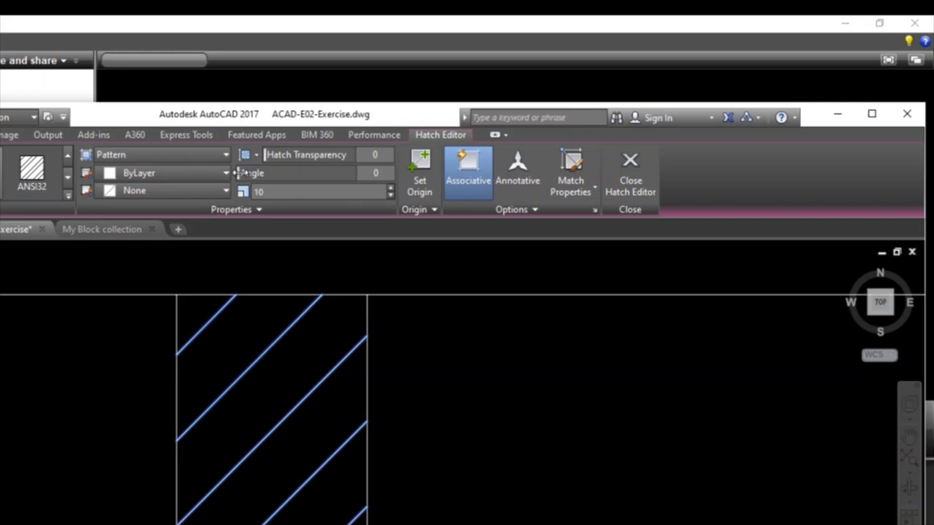
drag(241, 173, 280, 170)
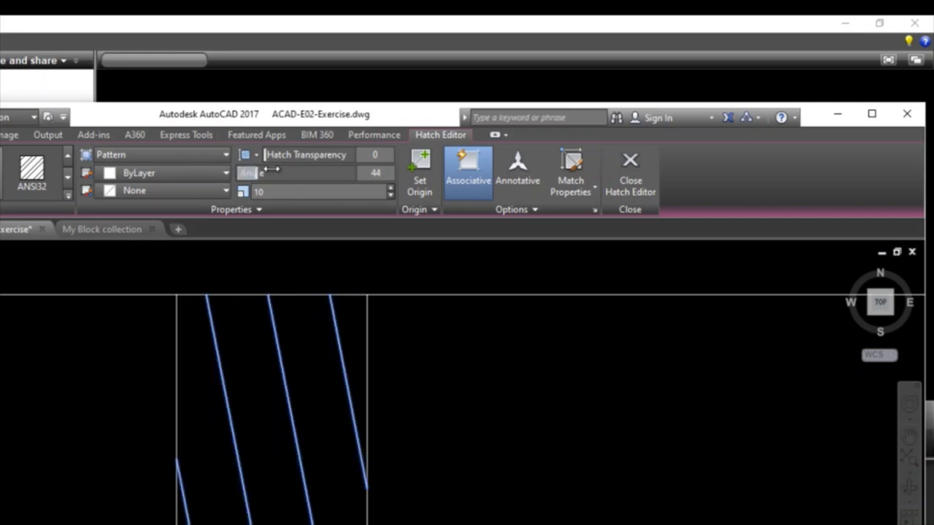
drag(279, 170, 240, 173)
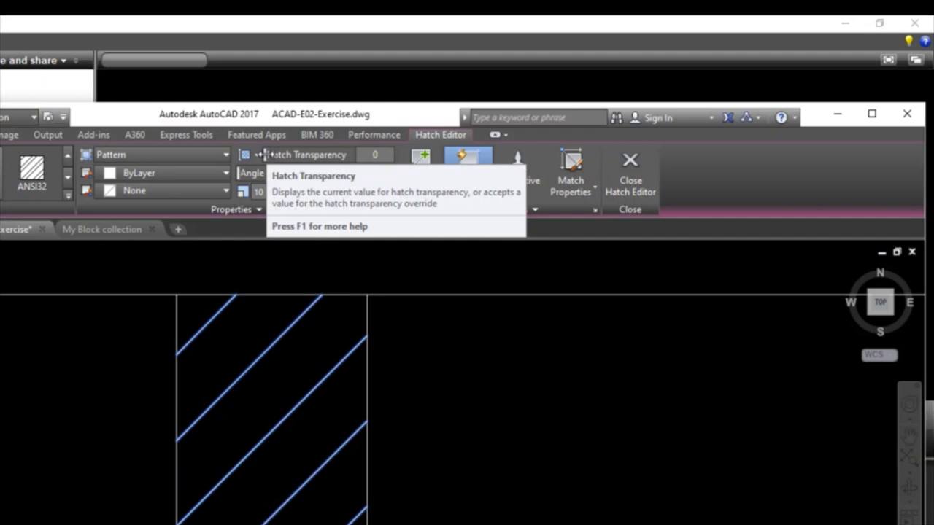
key(Escape)
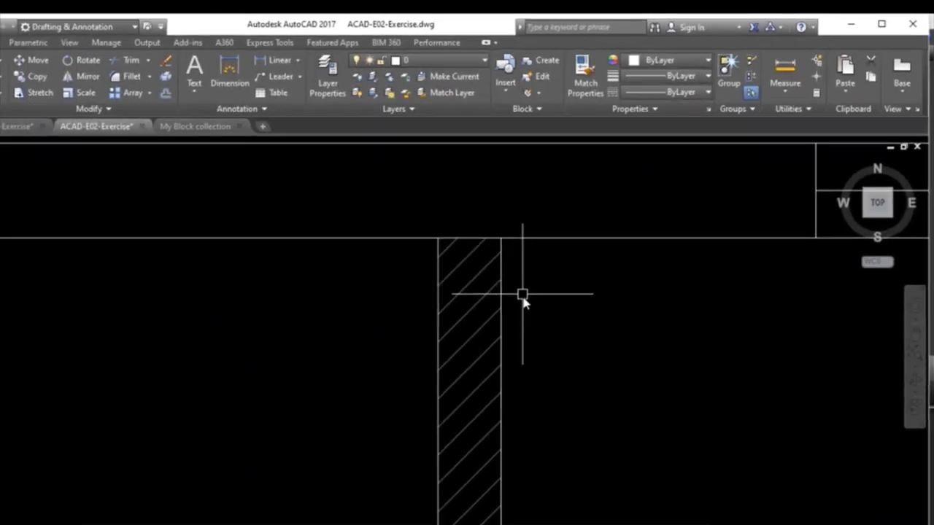
scroll(470, 243, up, 2)
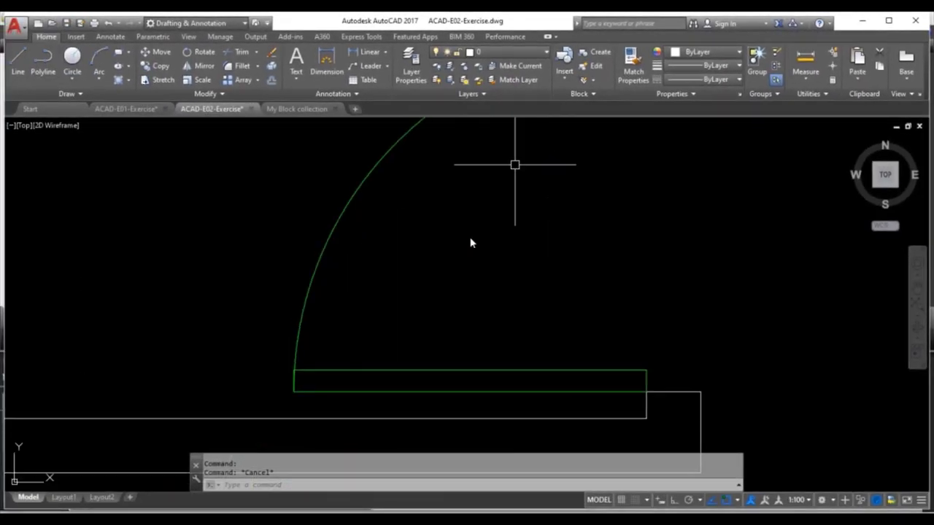
middle_drag(471, 243, 518, 171)
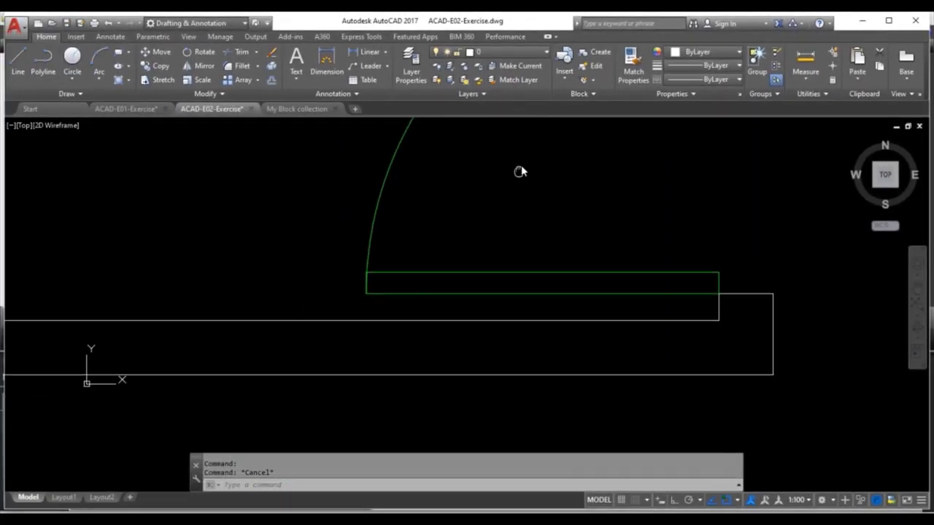
scroll(499, 219, down, 2)
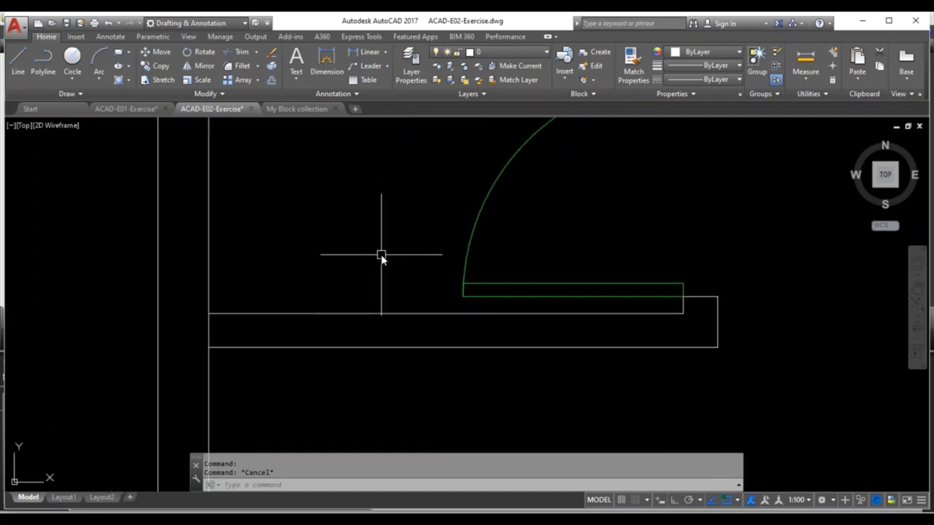
- Start a new hatch with its layer override set to hatches
text(h)
key(Return)
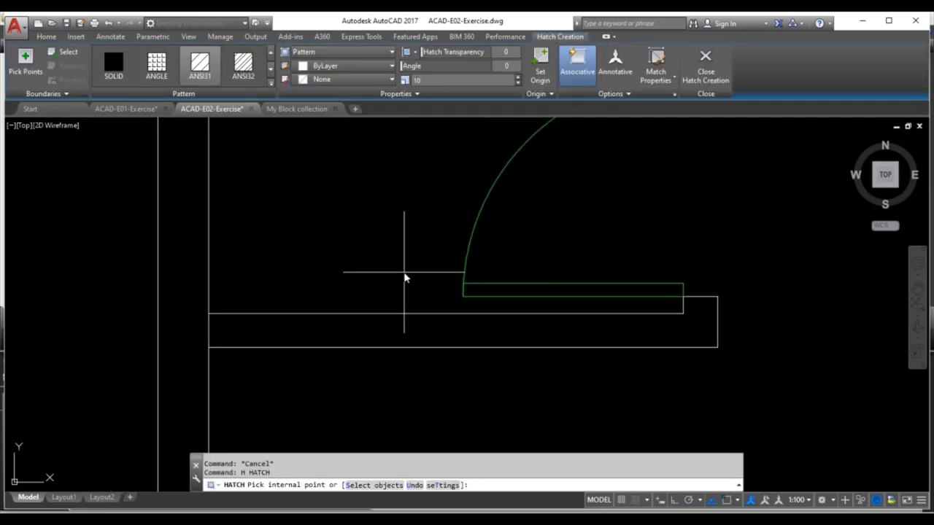
click(417, 93)
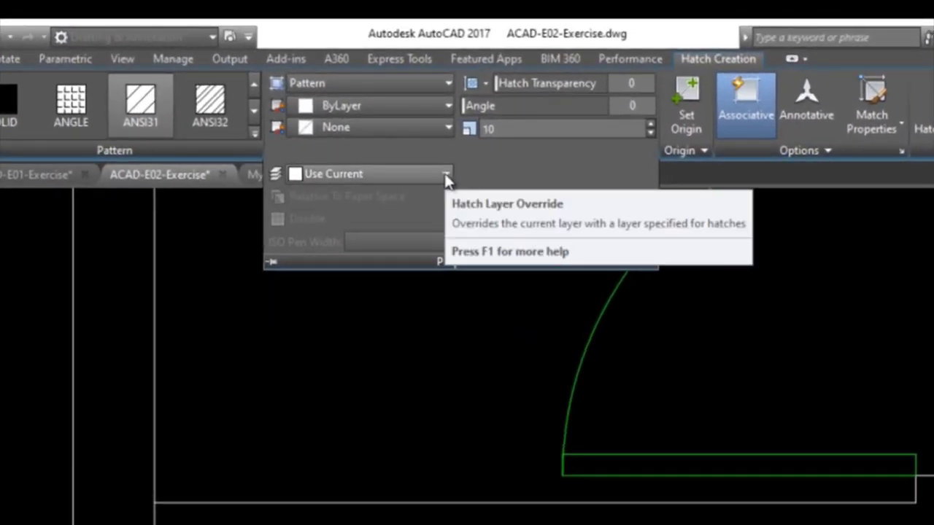
click(445, 175)
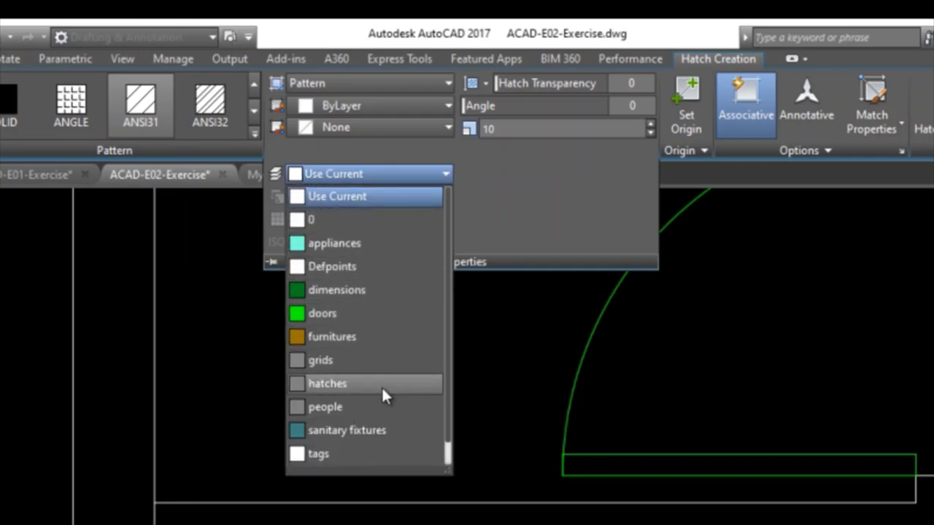
click(383, 387)
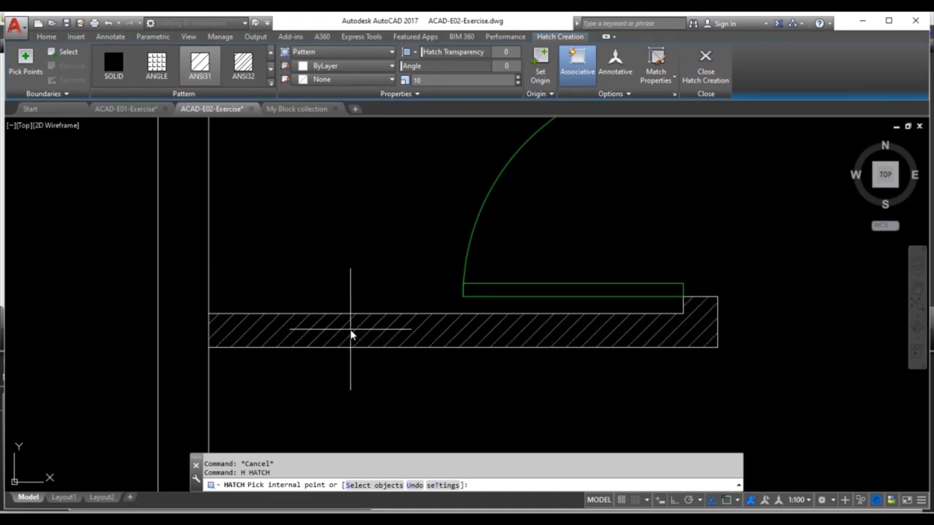
- Fill the horizontal wall strip below the door with the diagonal hatch
click(351, 335)
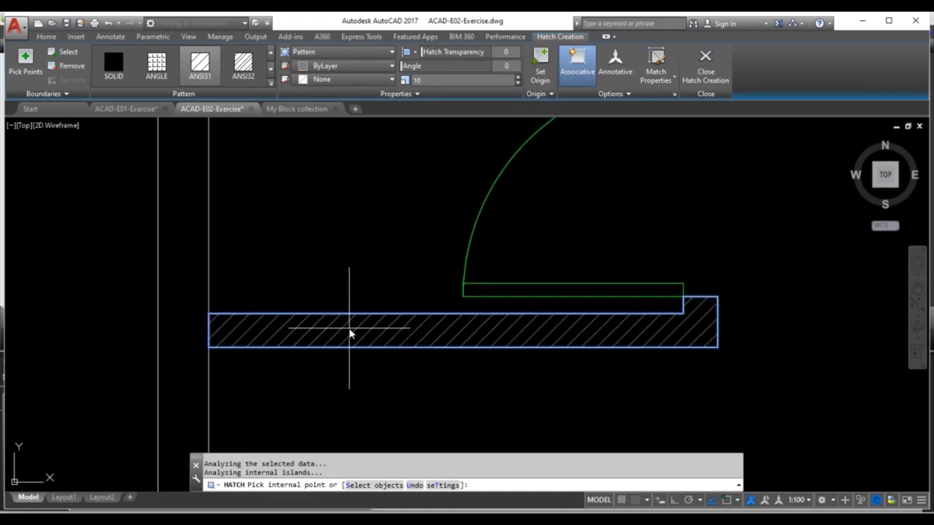
key(Return)
scroll(346, 329, down, 3)
scroll(346, 298, down, 3)
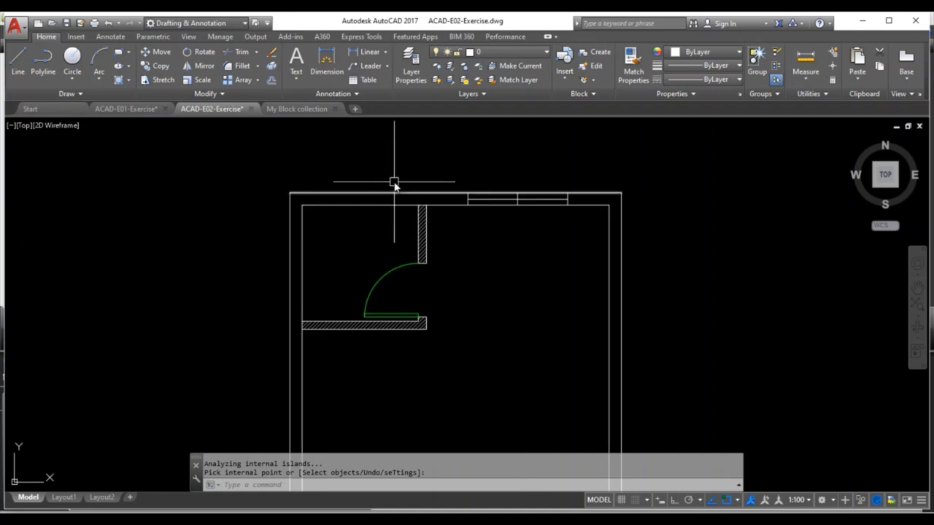
scroll(393, 182, up, 2)
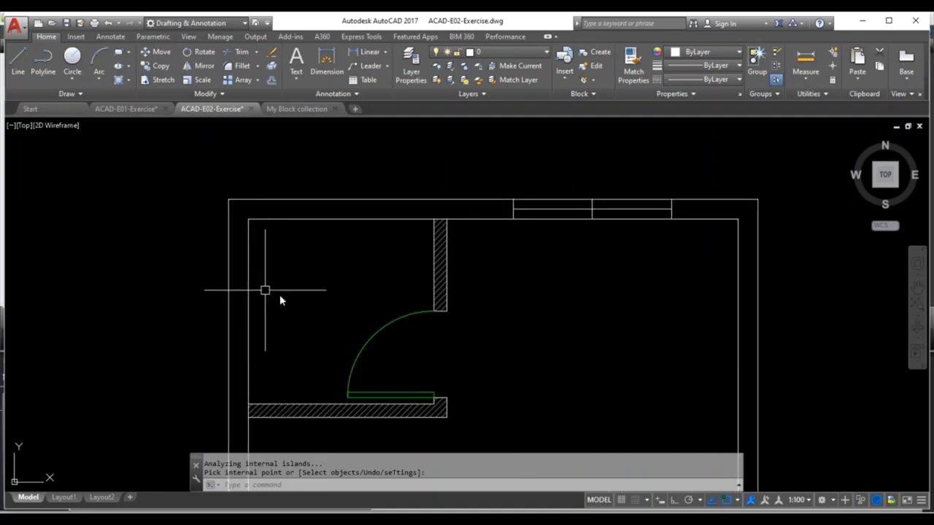
scroll(328, 226, down, 2)
middle_drag(329, 204, 325, 146)
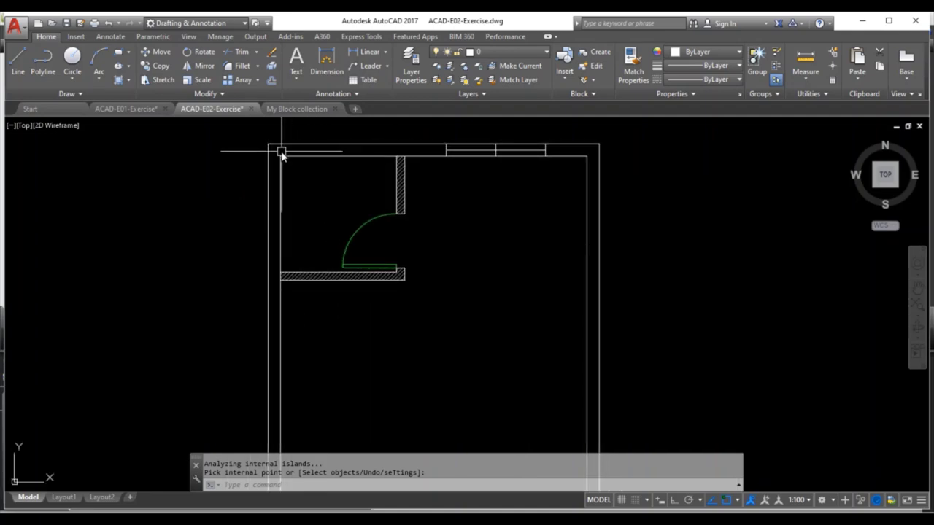
middle_drag(312, 183, 378, 229)
- Start a hatch using the ANSI37 cross-hatch pattern
text(h)
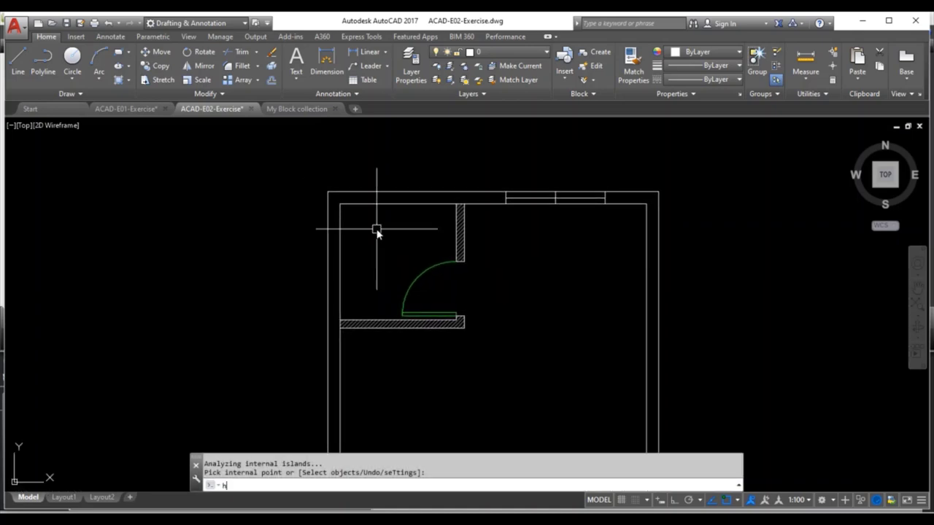
key(Return)
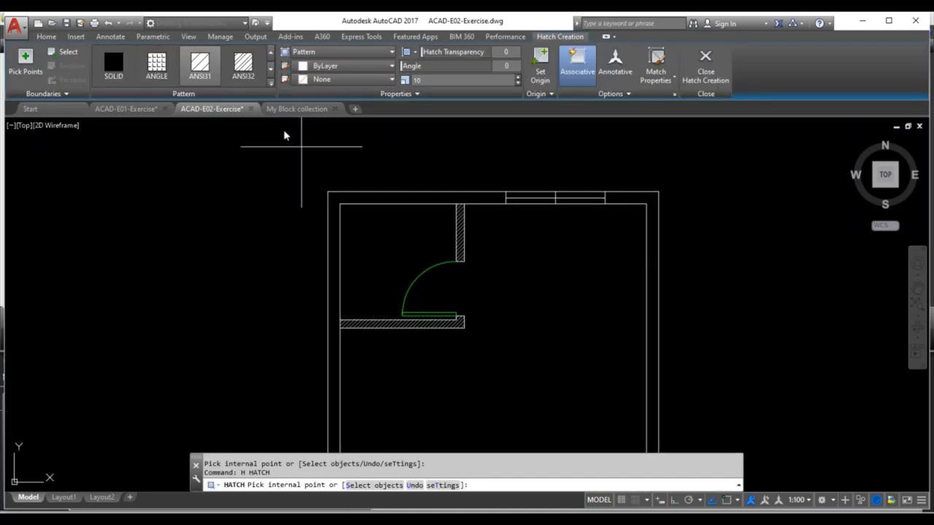
click(271, 87)
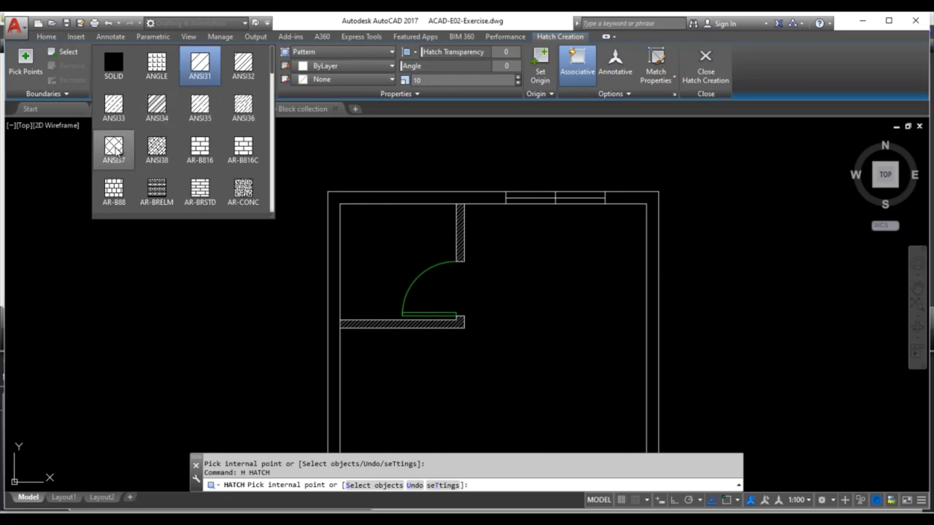
click(115, 150)
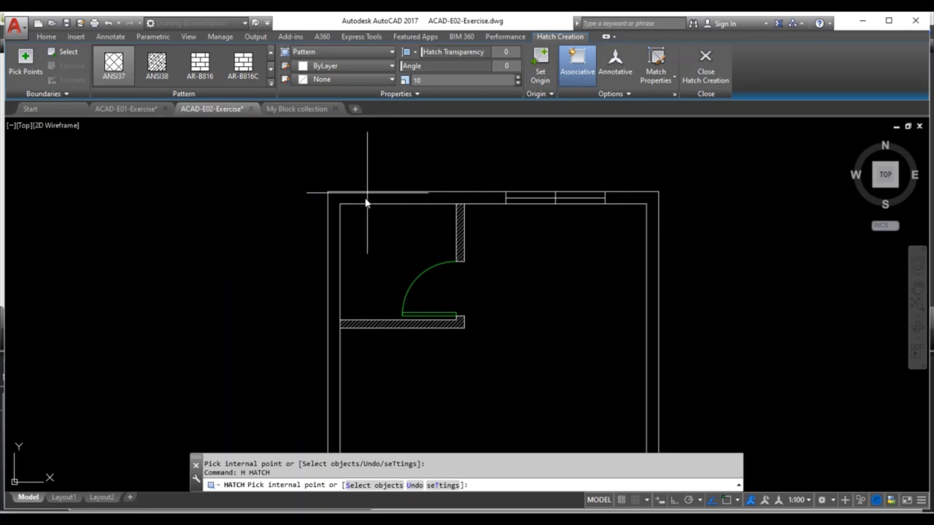
scroll(358, 203, down, 2)
scroll(358, 202, down, 1)
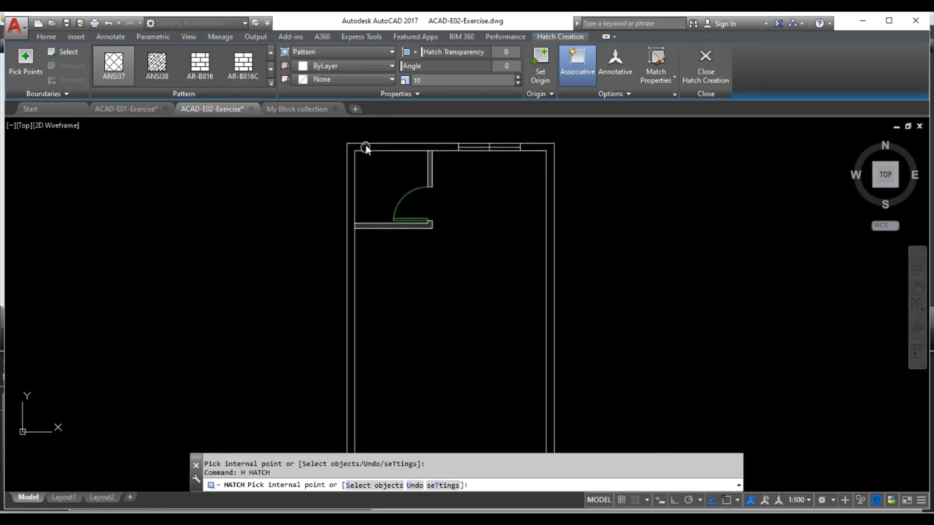
scroll(365, 146, down, 1)
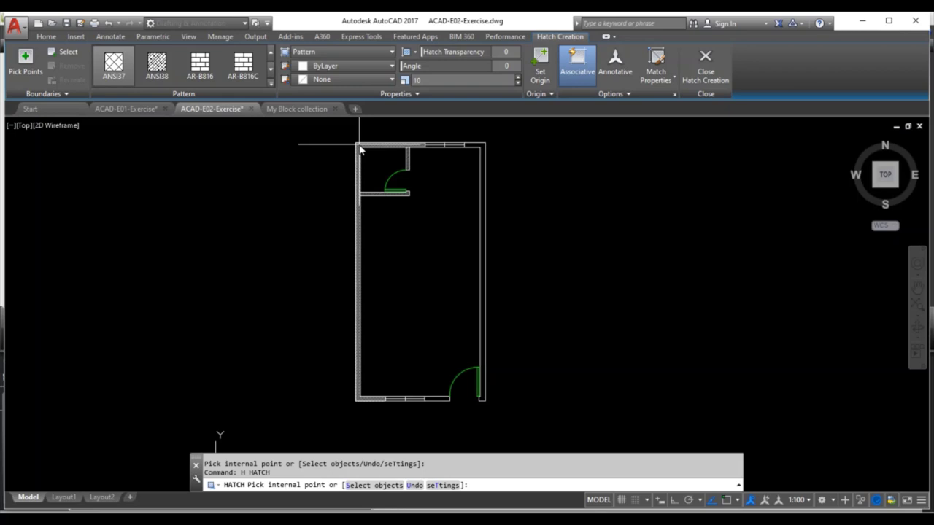
- Cross-hatch the left and right outer wall cavities, then zoom around to check the result
click(358, 149)
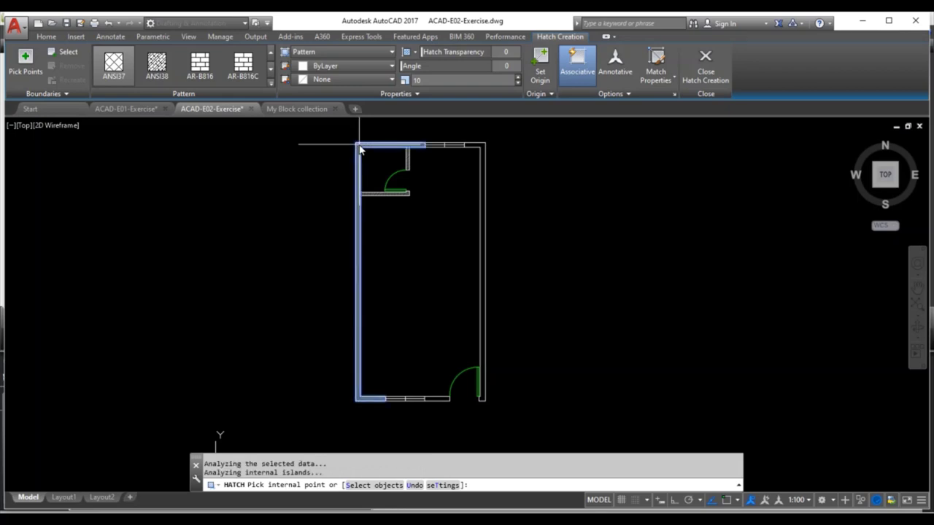
click(478, 150)
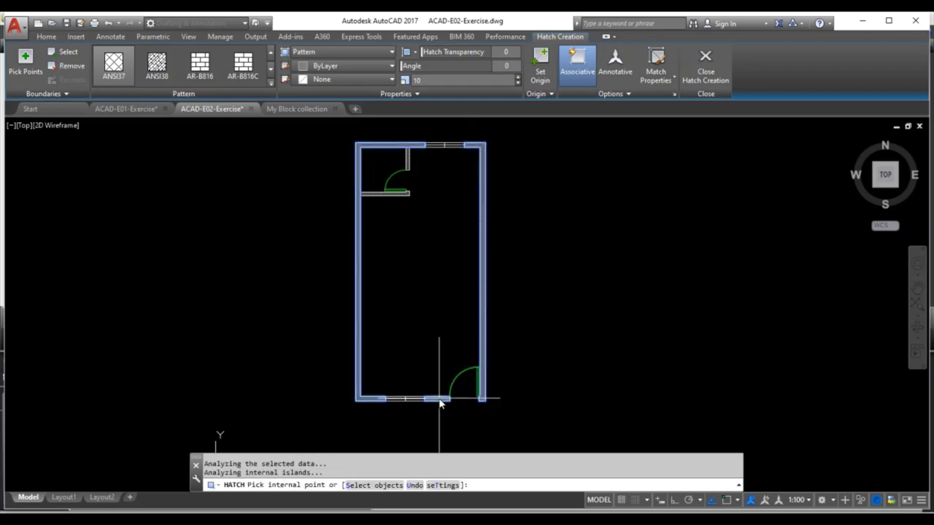
key(Return)
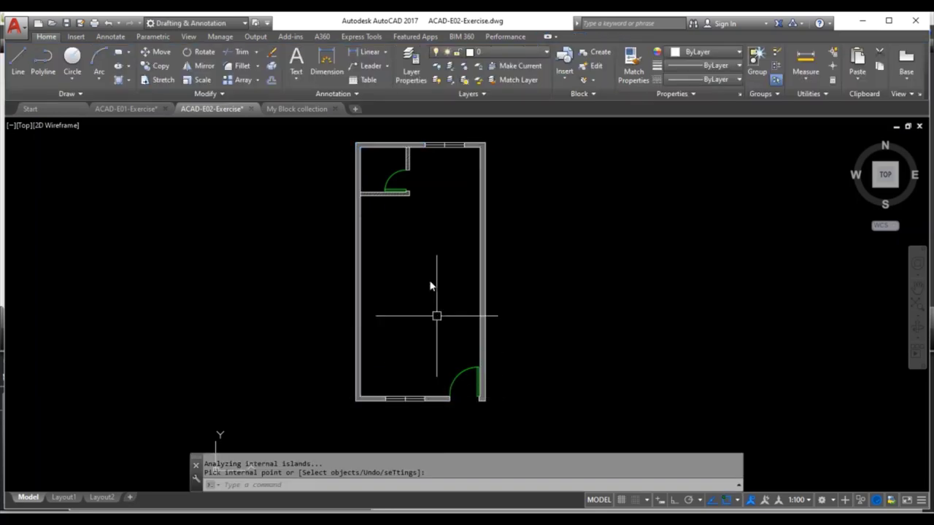
scroll(365, 142, up, 5)
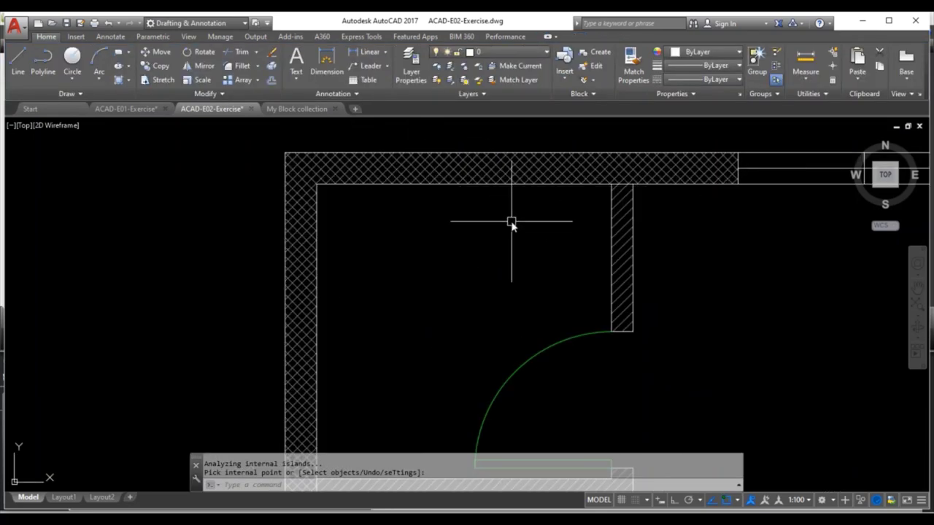
scroll(511, 219, down, 8)
scroll(483, 200, up, 5)
scroll(482, 201, down, 5)
scroll(510, 182, up, 5)
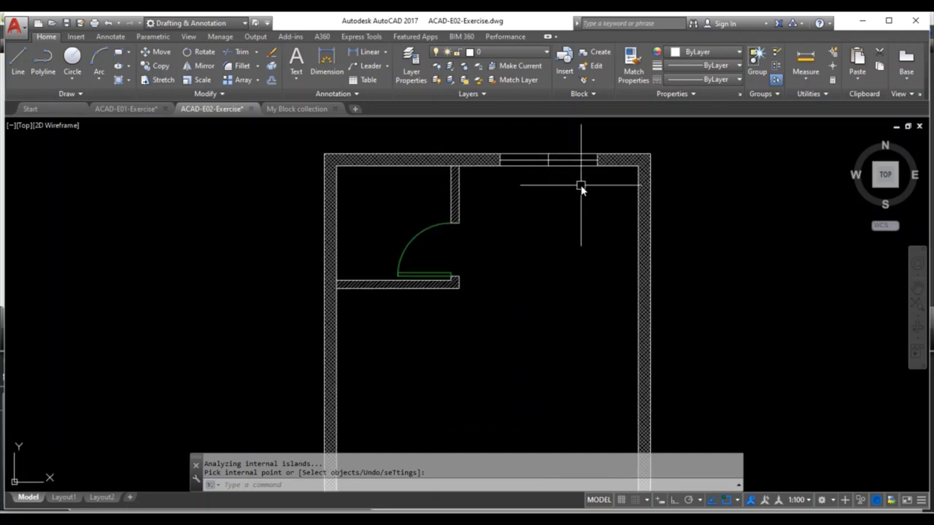
scroll(537, 185, up, 2)
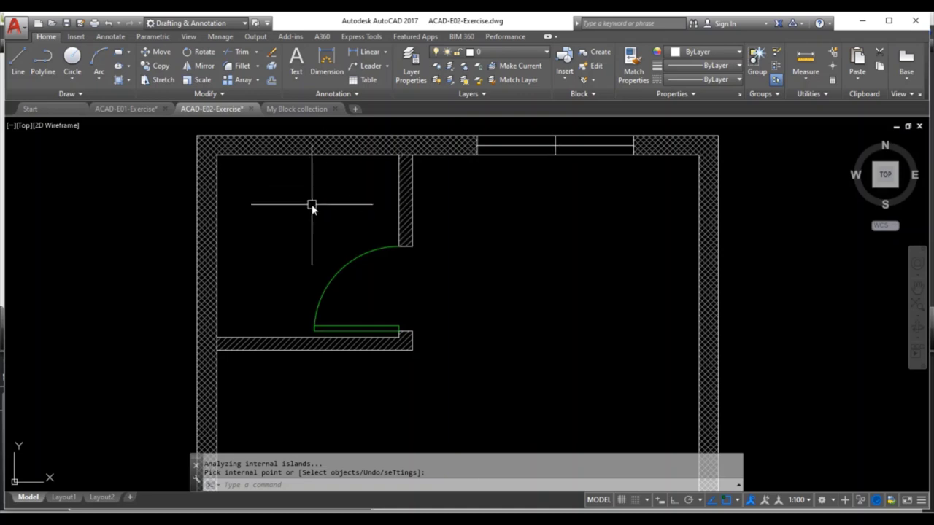
scroll(537, 324, down, 2)
middle_drag(538, 324, 525, 151)
scroll(503, 261, down, 4)
mouse_move(503, 260)
middle_down()
mouse_move(484, 246)
mouse_move(462, 337)
middle_up()
scroll(474, 255, up, 2)
- Offset the top inner wall line 600 into the upper room
key(Escape)
key(Escape)
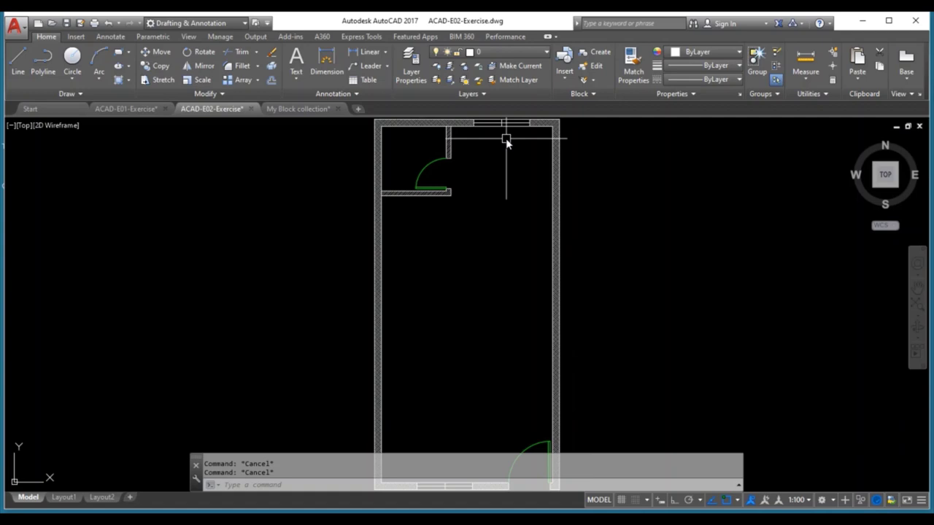
middle_click(506, 144)
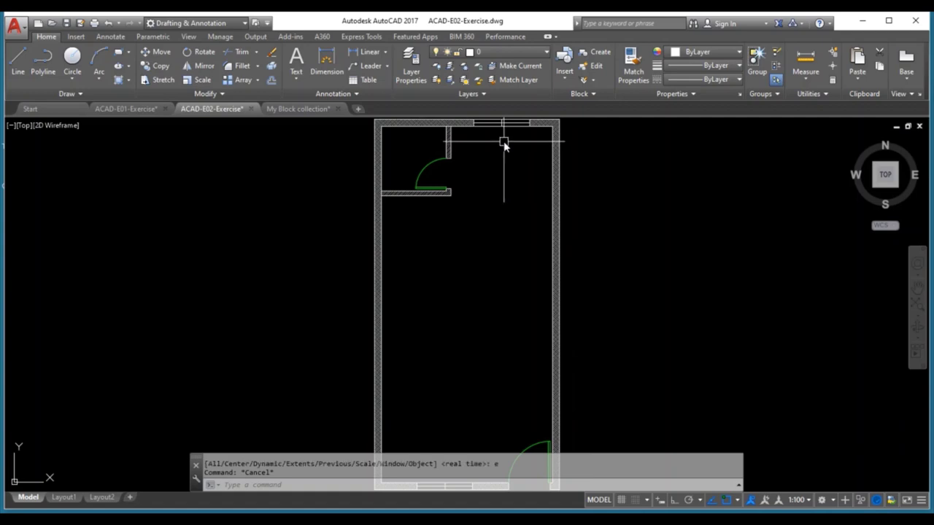
mouse_move(501, 139)
middle_down()
mouse_move(494, 173)
mouse_move(466, 199)
mouse_move(433, 205)
middle_up()
scroll(477, 167, up, 3)
scroll(477, 162, up, 3)
key(Escape)
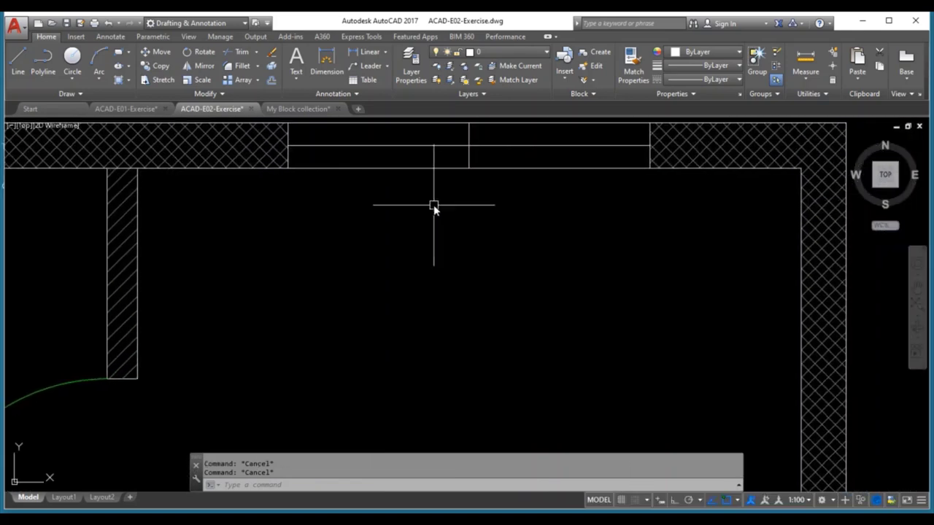
text(o)
key(Return)
text(600)
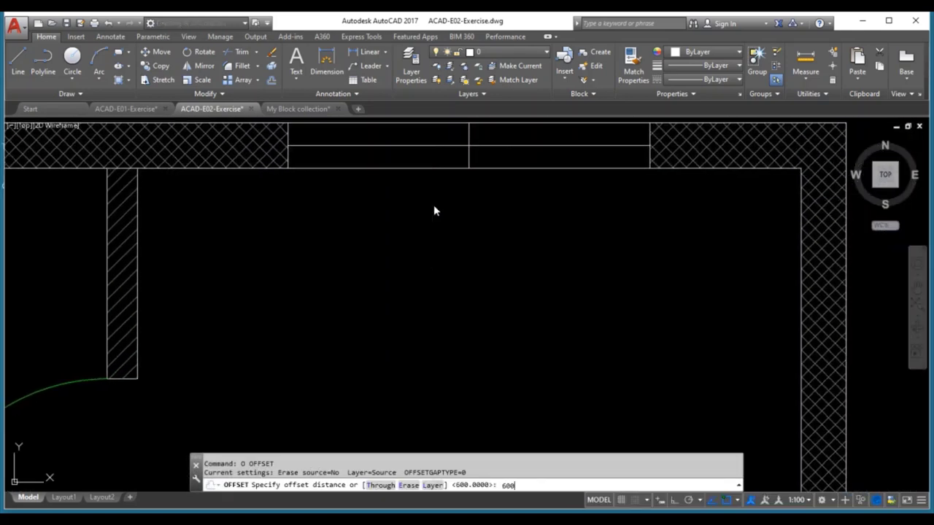
key(Return)
click(432, 168)
click(501, 230)
- Offset the right inner wall line 600 to the left
scroll(501, 230, down, 4)
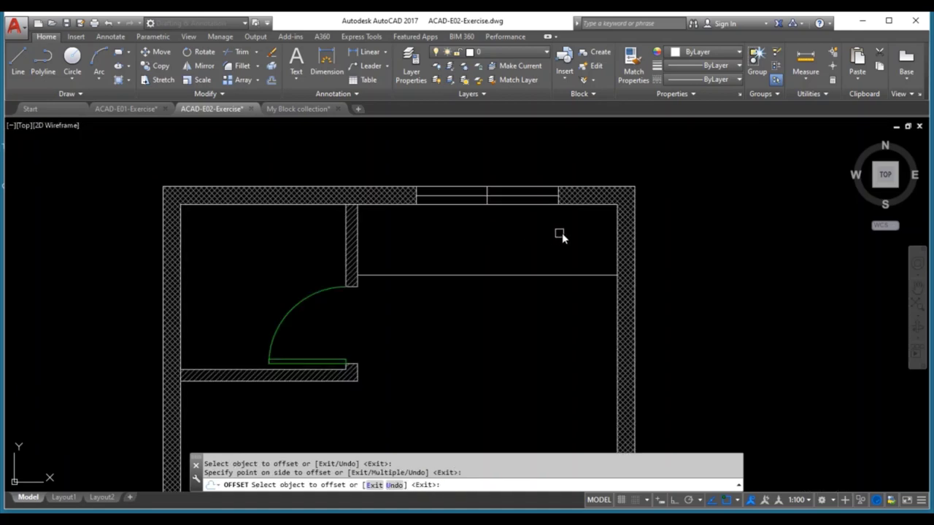
scroll(606, 234, up, 4)
click(631, 238)
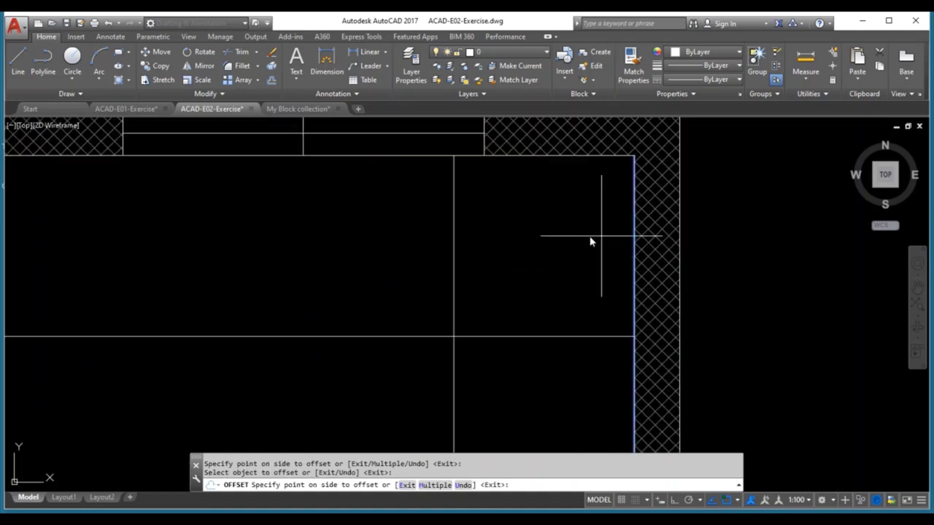
click(591, 242)
scroll(527, 248, down, 4)
key(Escape)
key(Escape)
key(Escape)
middle_drag(523, 258, 511, 189)
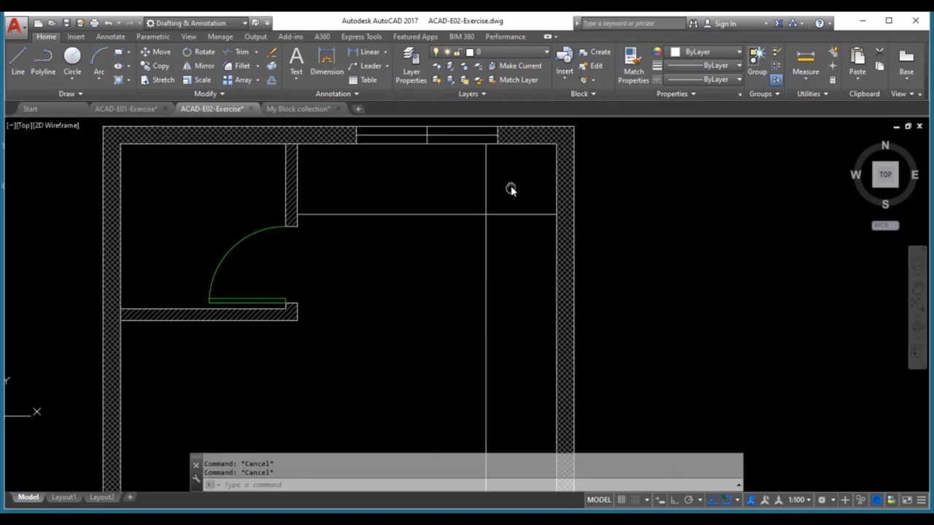
- Offset the counter's front edge 1200 downward
text(o)
key(Return)
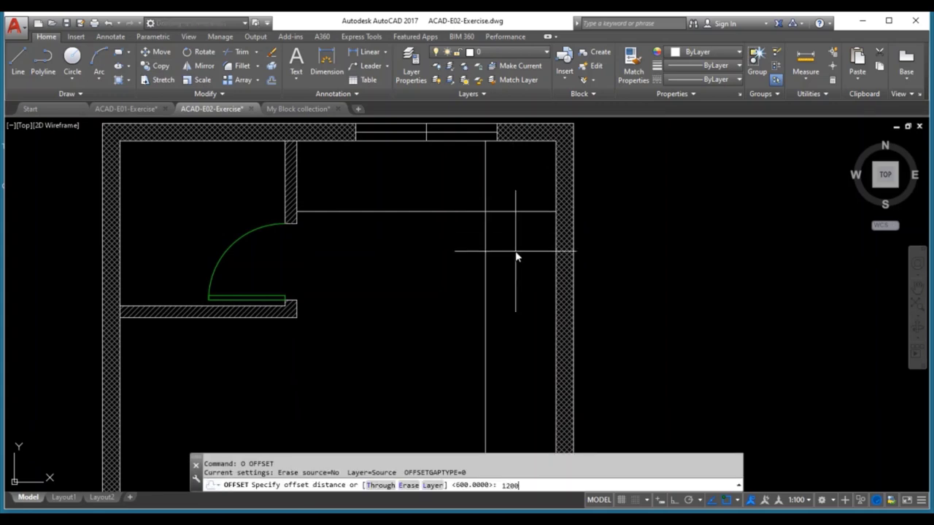
key(Return)
click(503, 212)
click(515, 263)
middle_drag(515, 263, 533, 225)
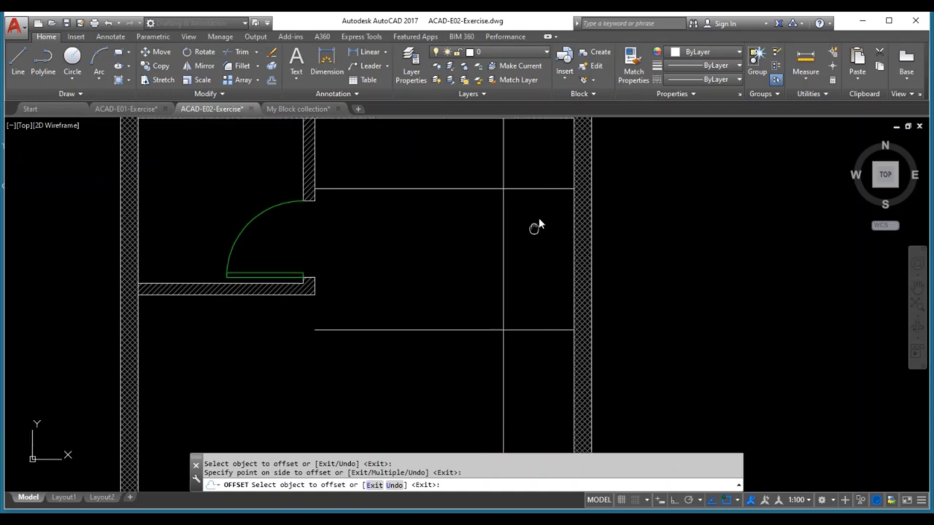
key(Escape)
- Trim the excess lines into the L-shaped counter outline
text(tr)
key(Return)
key(Return)
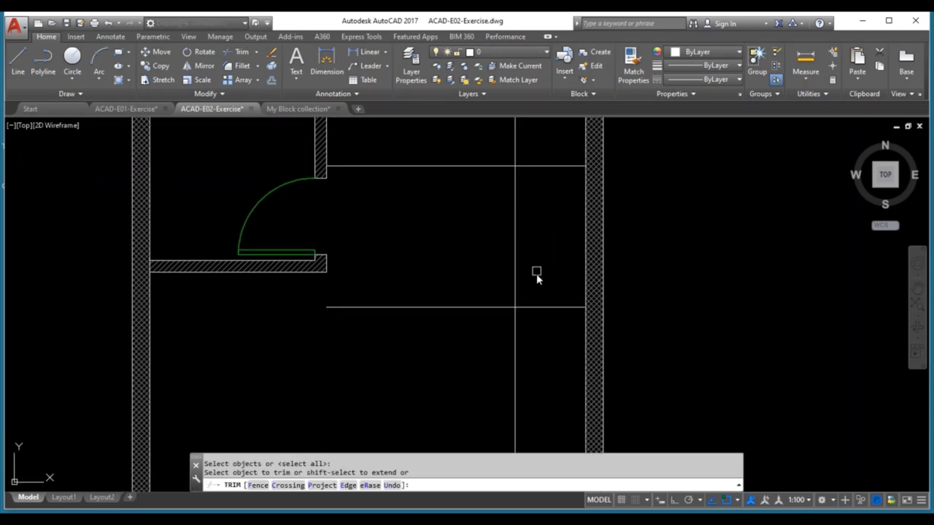
click(513, 318)
middle_drag(541, 181, 539, 258)
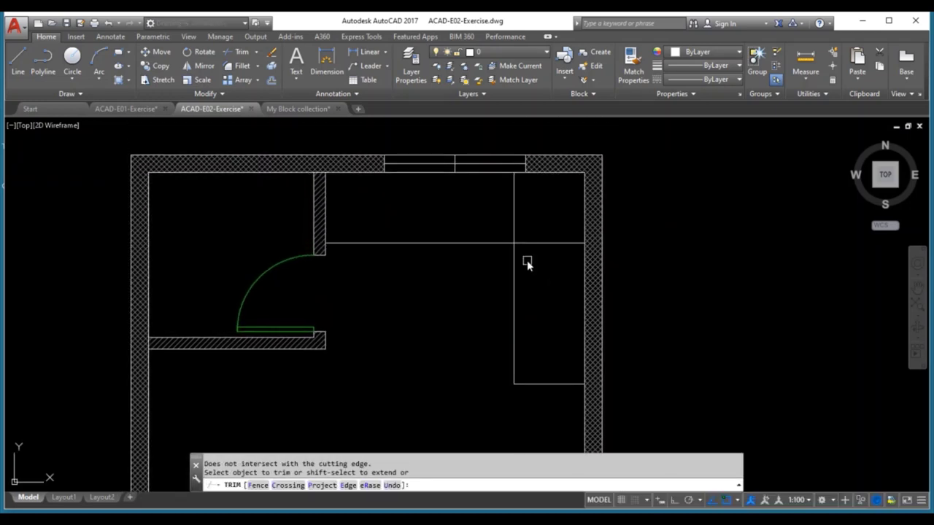
click(512, 208)
key(Escape)
middle_drag(471, 254, 517, 229)
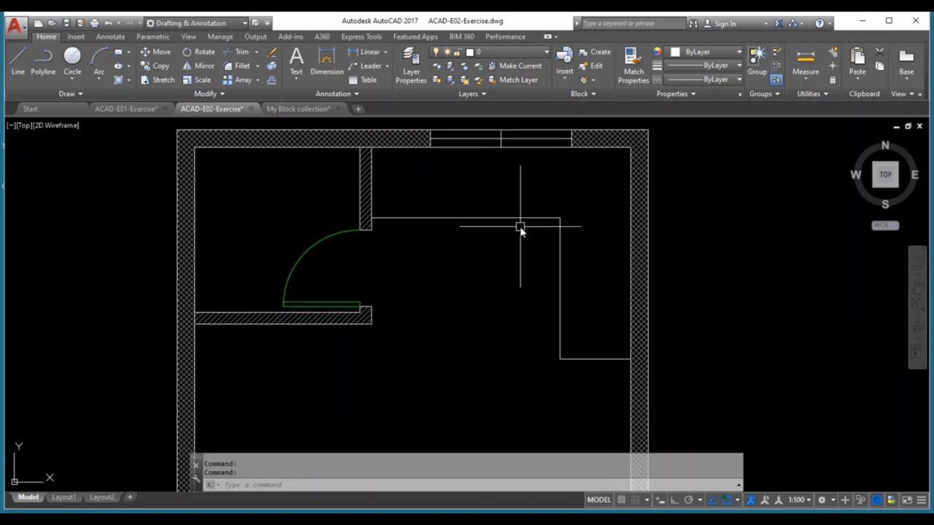
- In the My Block collection drawing, pan through the sofa, bed and furniture block sheets
click(300, 108)
scroll(216, 156, up, 6)
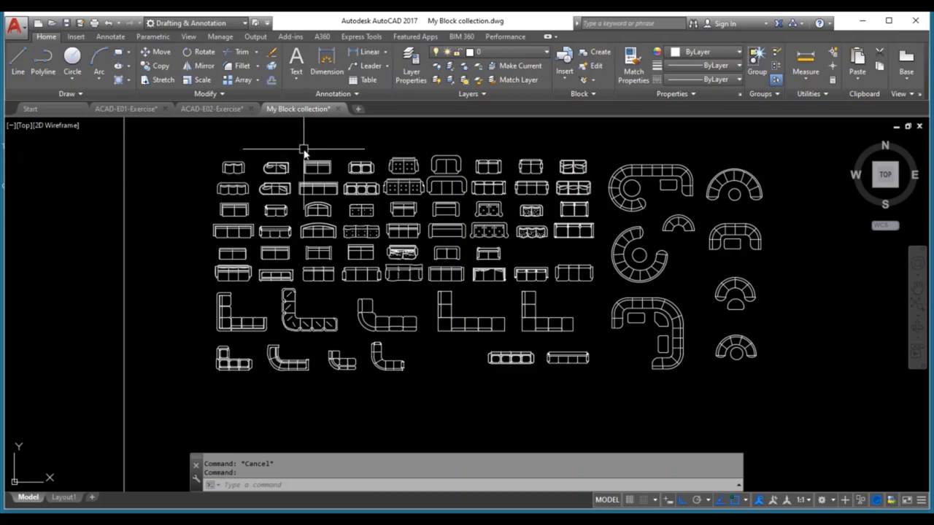
scroll(306, 149, down, 2)
middle_drag(731, 197, 265, 200)
middle_drag(598, 202, 435, 237)
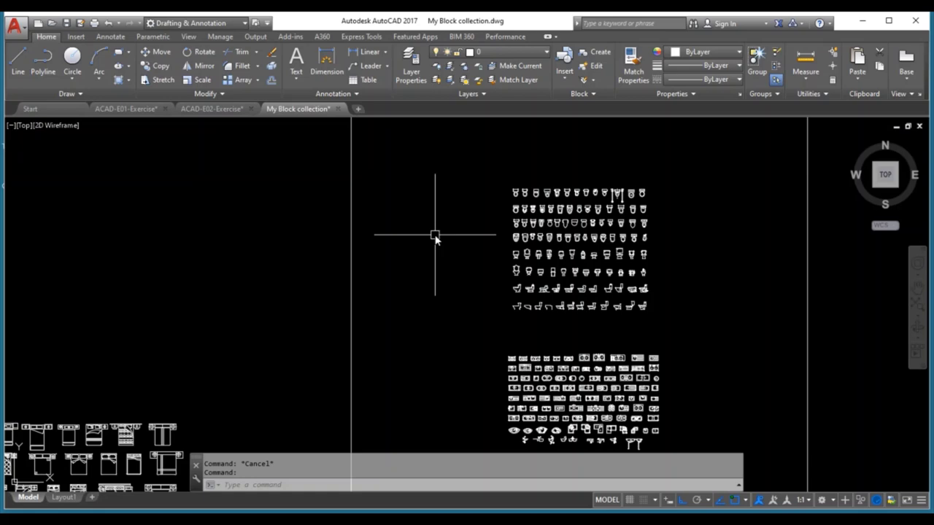
mouse_move(87, 259)
middle_down()
mouse_move(336, 202)
mouse_move(356, 266)
middle_up()
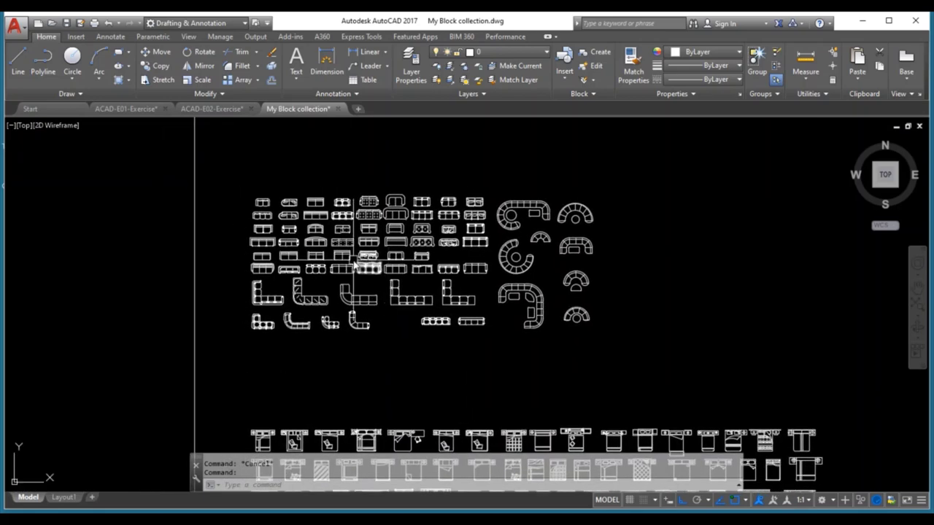
scroll(355, 264, up, 3)
scroll(354, 264, down, 2)
middle_drag(409, 437, 367, 109)
scroll(451, 243, down, 2)
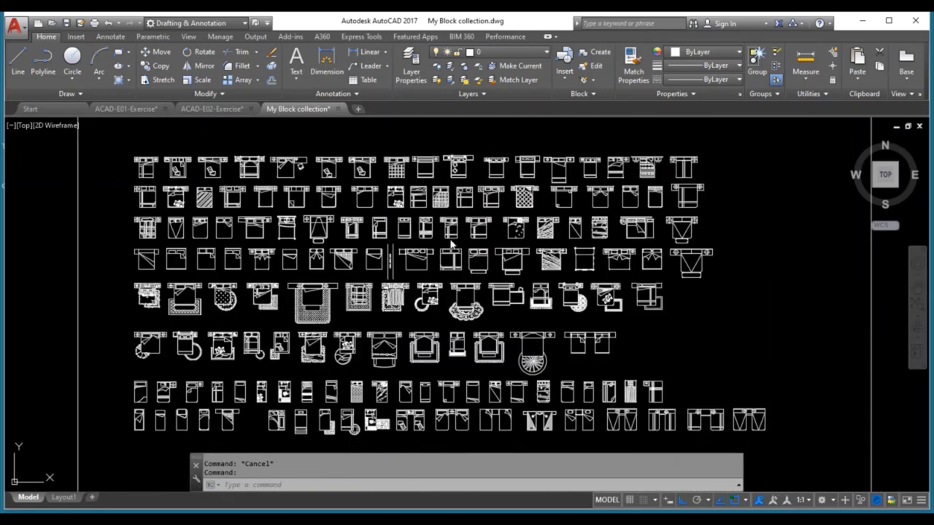
middle_drag(467, 437, 474, 233)
scroll(374, 202, down, 3)
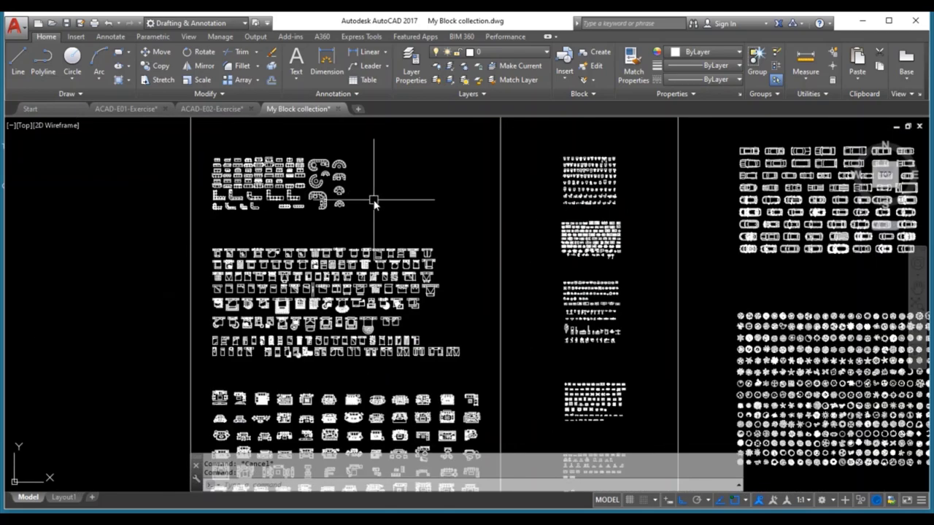
middle_drag(374, 202, 469, 161)
middle_drag(452, 438, 452, 292)
middle_drag(453, 385, 453, 294)
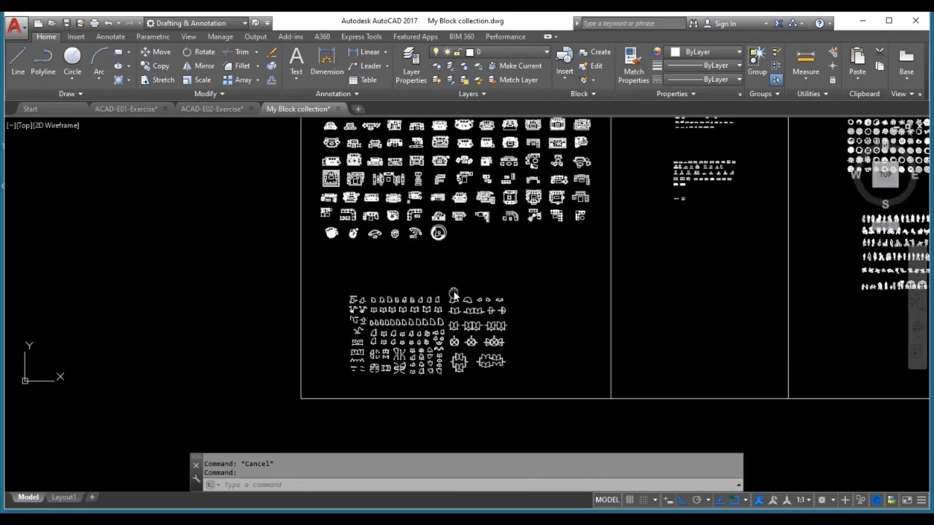
scroll(453, 294, up, 3)
scroll(432, 309, down, 2)
scroll(433, 313, up, 4)
scroll(389, 299, down, 1)
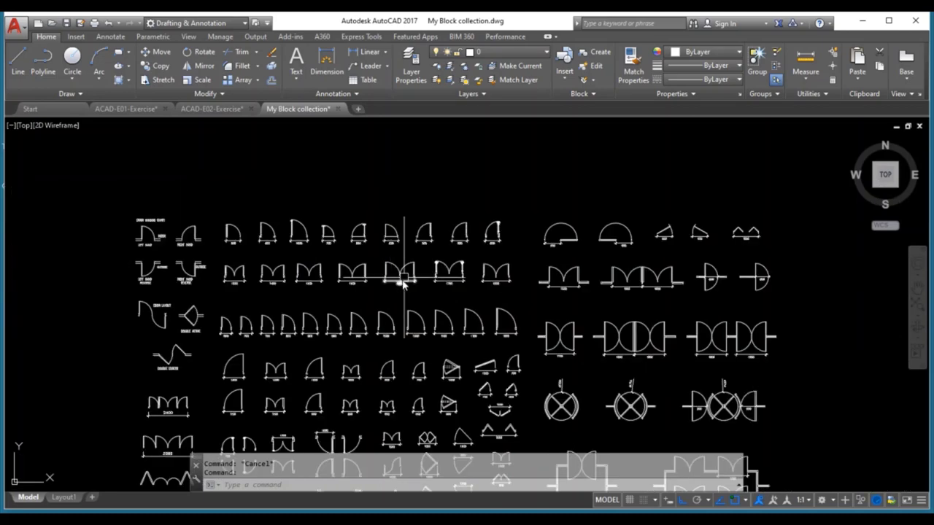
scroll(404, 283, down, 3)
middle_drag(437, 202, 452, 364)
scroll(467, 343, up, 1)
scroll(472, 347, up, 2)
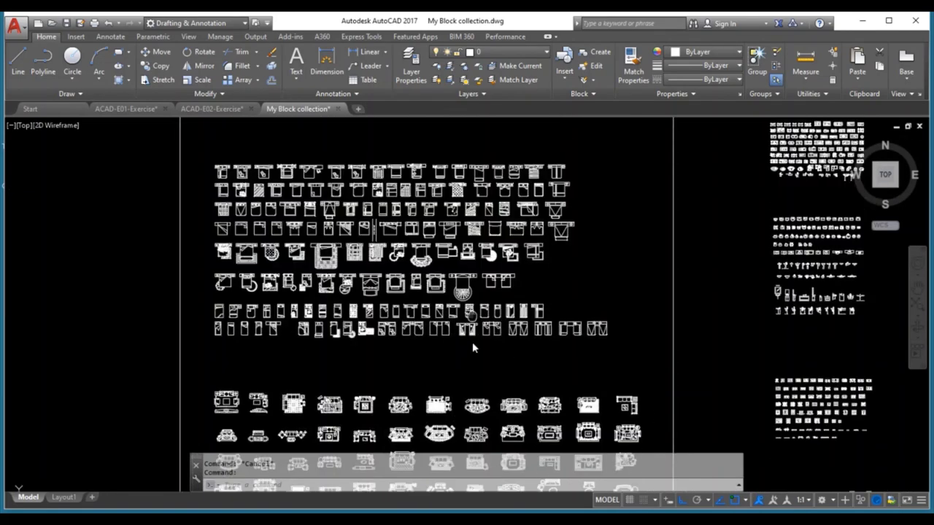
scroll(472, 347, down, 2)
mouse_move(396, 198)
middle_down()
mouse_move(459, 202)
mouse_move(459, 134)
mouse_move(424, 244)
middle_up()
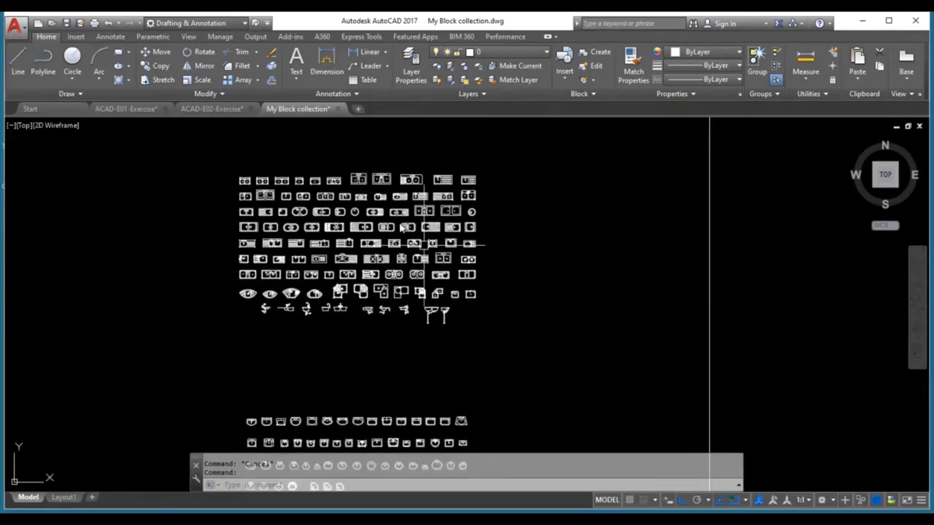
- Locate the double-bowl sink among the toilet and sink blocks and select it
scroll(423, 243, up, 3)
scroll(354, 198, down, 3)
middle_drag(355, 409, 436, 117)
scroll(437, 249, up, 1)
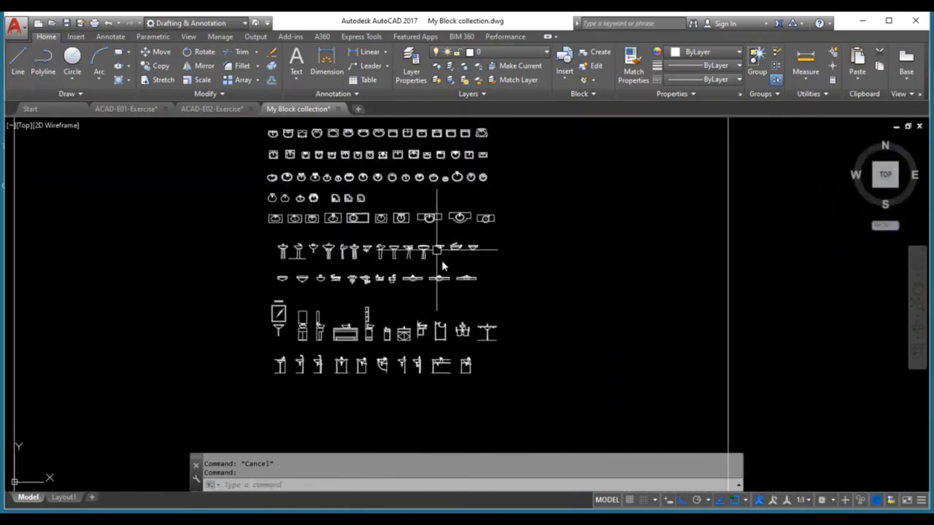
scroll(442, 266, down, 2)
scroll(378, 208, up, 6)
scroll(377, 208, down, 4)
mouse_move(381, 293)
middle_down()
mouse_move(343, 177)
mouse_move(400, 271)
mouse_move(389, 208)
middle_up()
scroll(389, 208, up, 3)
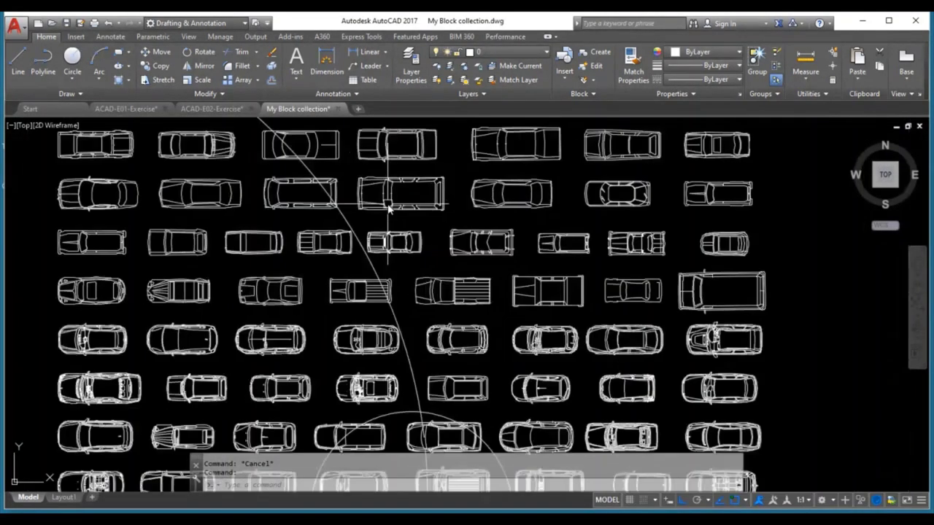
scroll(388, 208, down, 4)
scroll(500, 255, up, 4)
mouse_move(427, 292)
middle_down()
mouse_move(412, 279)
mouse_move(426, 309)
middle_up()
scroll(412, 280, up, 3)
scroll(409, 277, down, 5)
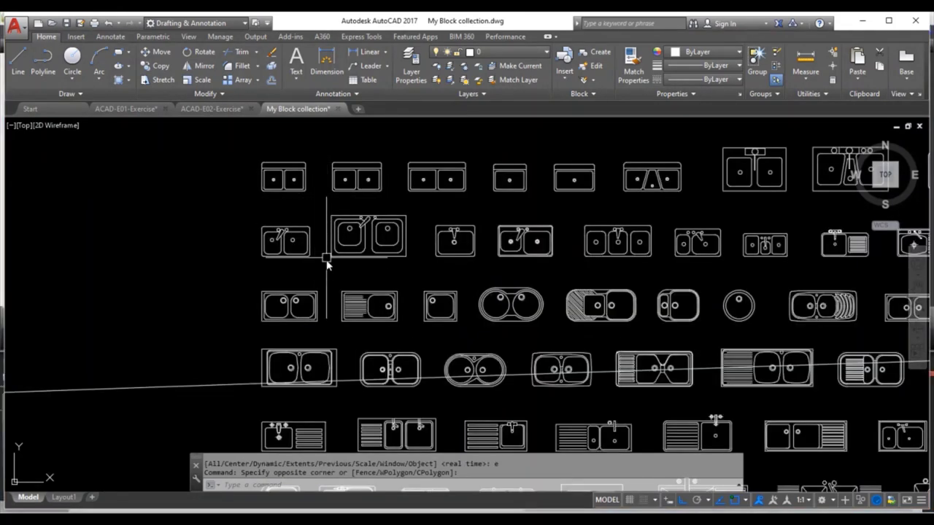
scroll(368, 227, up, 4)
click(369, 226)
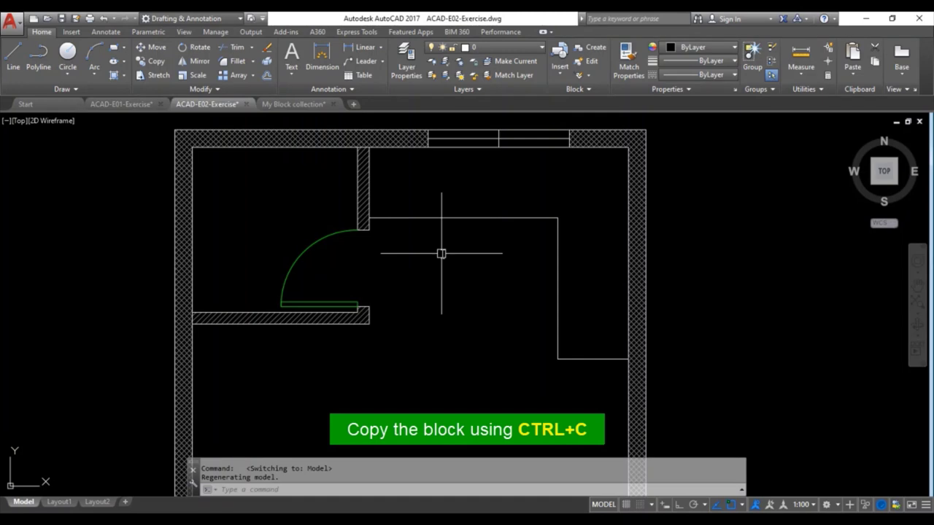
- Paste the double sink onto the top counter and move it up near the top wall
key(ctrl+v)
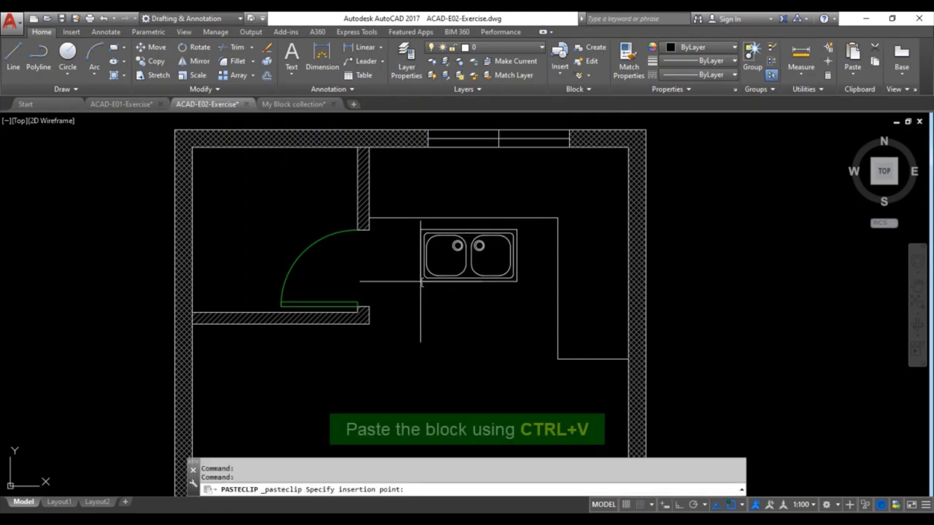
click(420, 281)
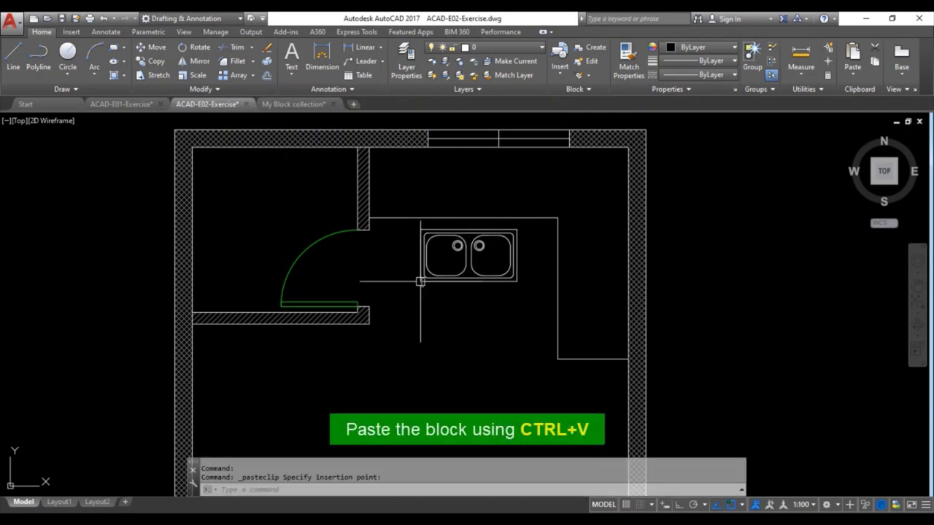
click(480, 235)
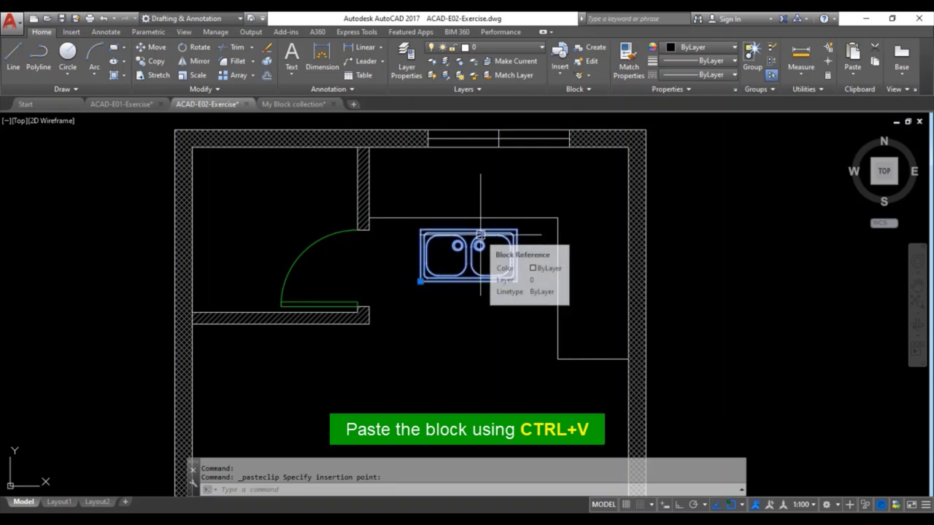
text(m)
key(Return)
click(469, 281)
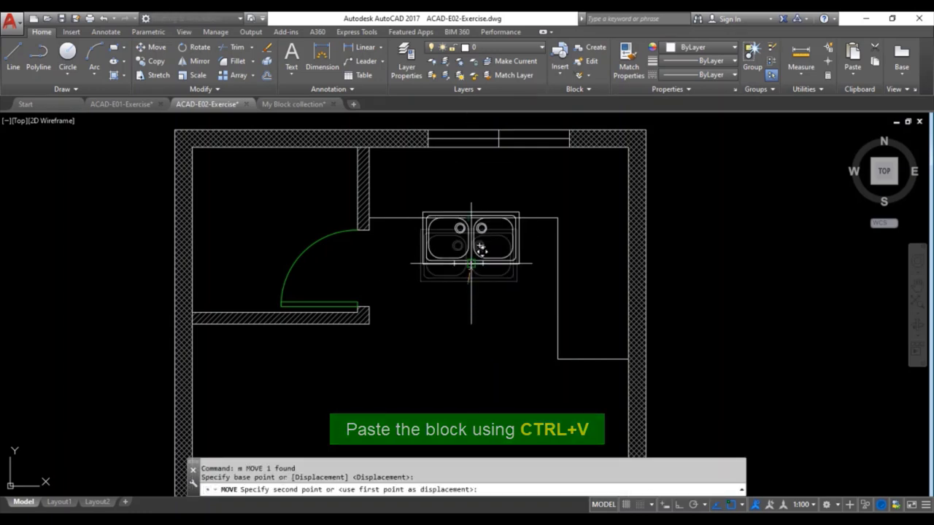
key(Escape)
key(Escape)
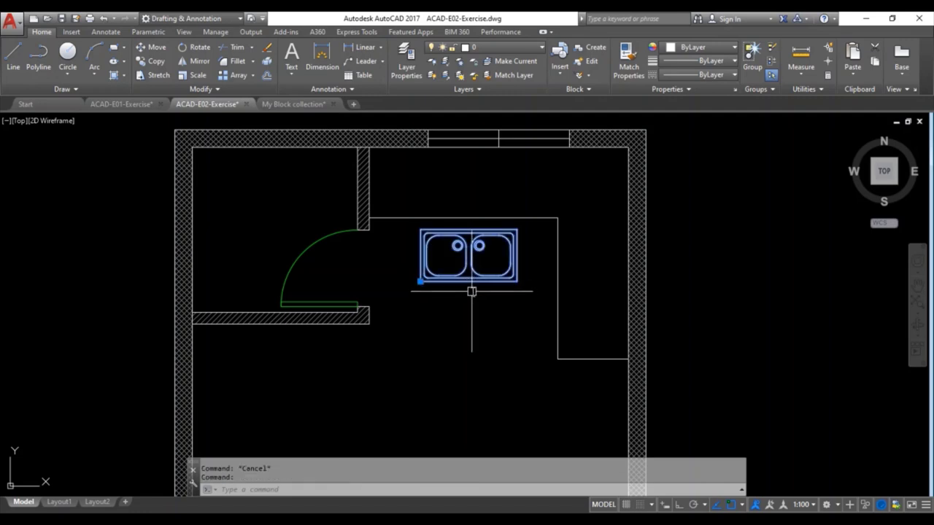
text(m)
key(Return)
click(468, 281)
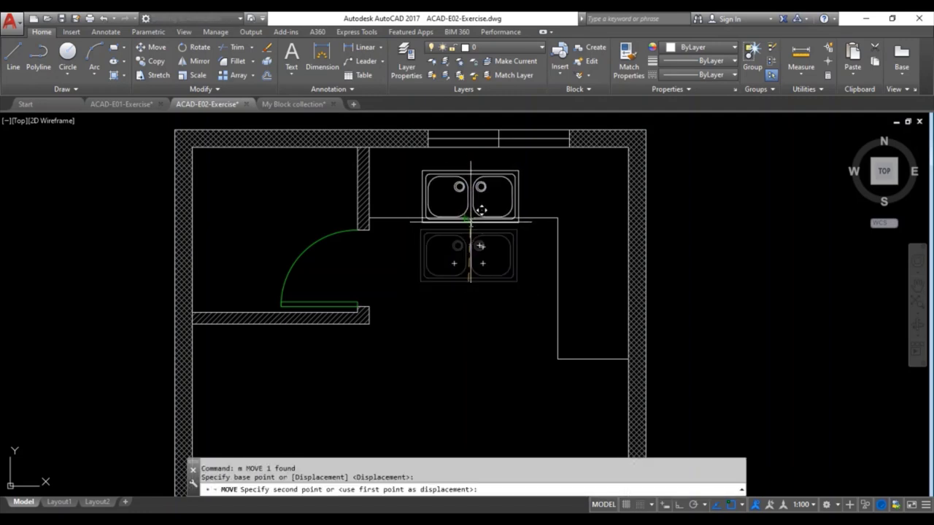
click(470, 221)
- Move the sink by its top midpoint so it is centred under the window
scroll(503, 161, up, 4)
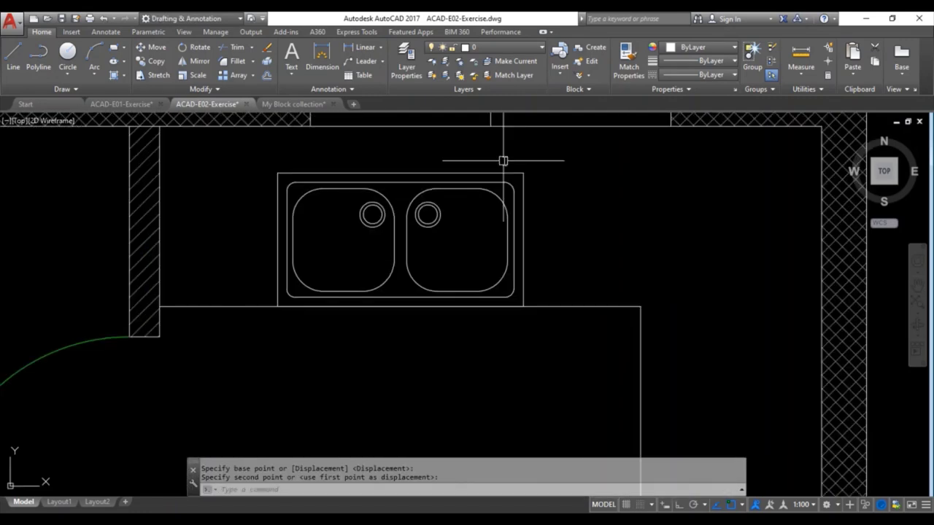
middle_drag(502, 161, 507, 274)
click(522, 265)
click(419, 295)
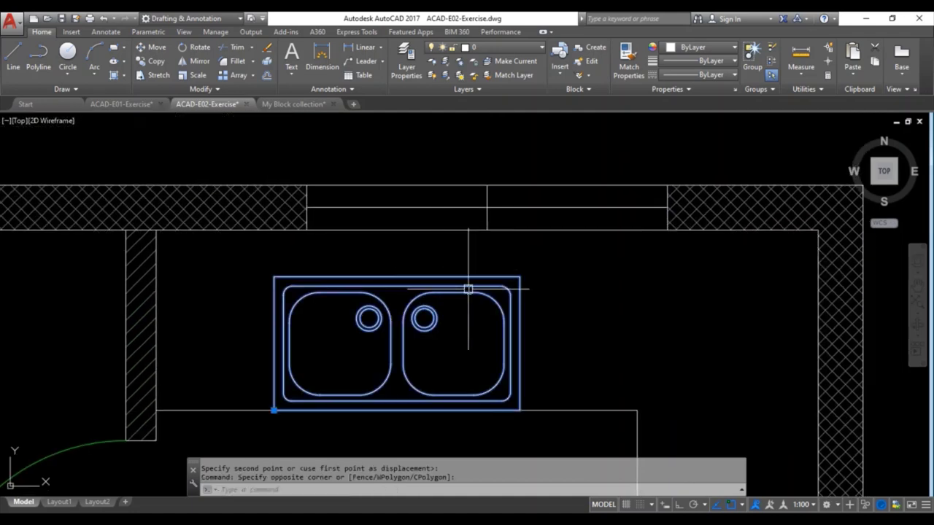
text(m)
key(Return)
click(397, 277)
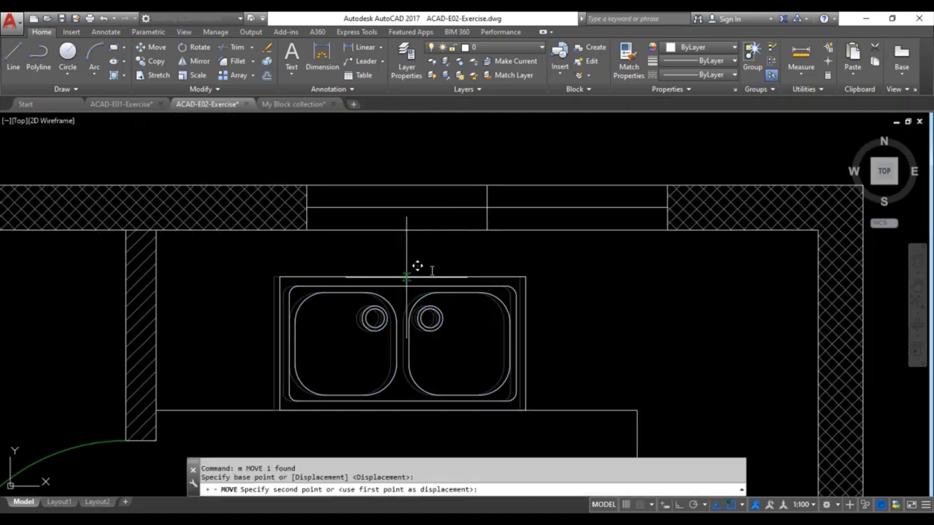
click(487, 230)
- With Ortho on, move the sink straight up by 100 against the wall
click(624, 280)
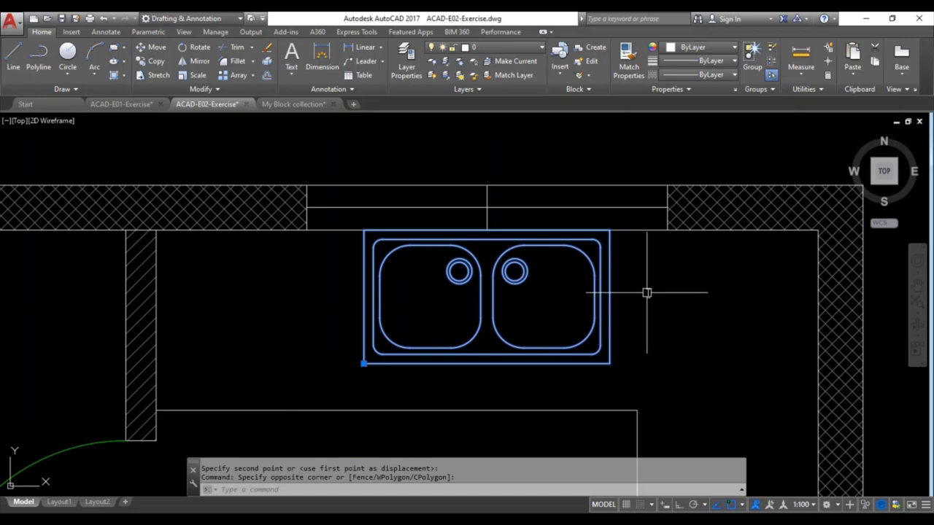
text(m)
key(Return)
click(646, 273)
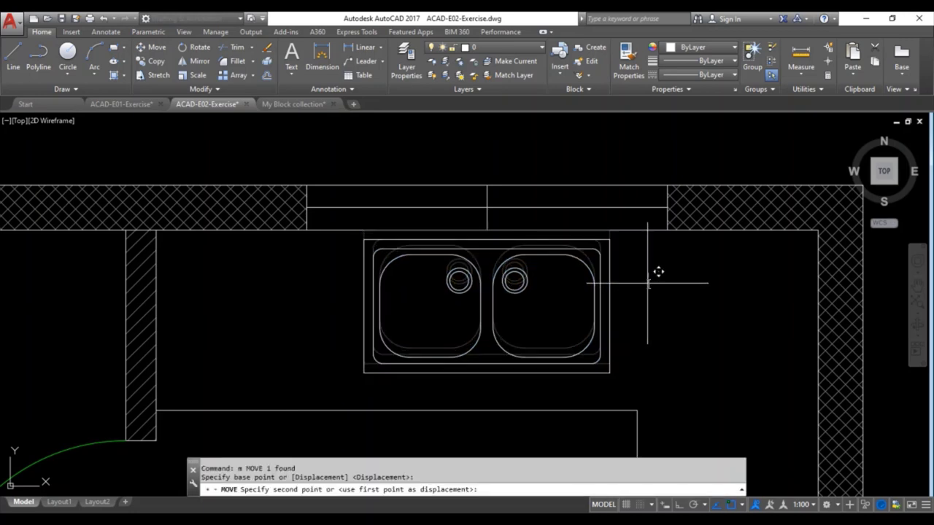
key(F8)
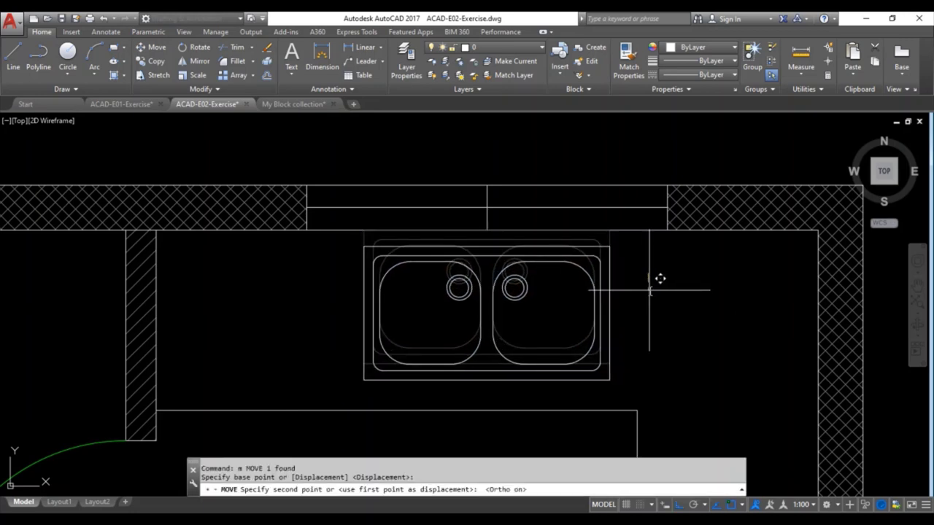
text(100)
key(Return)
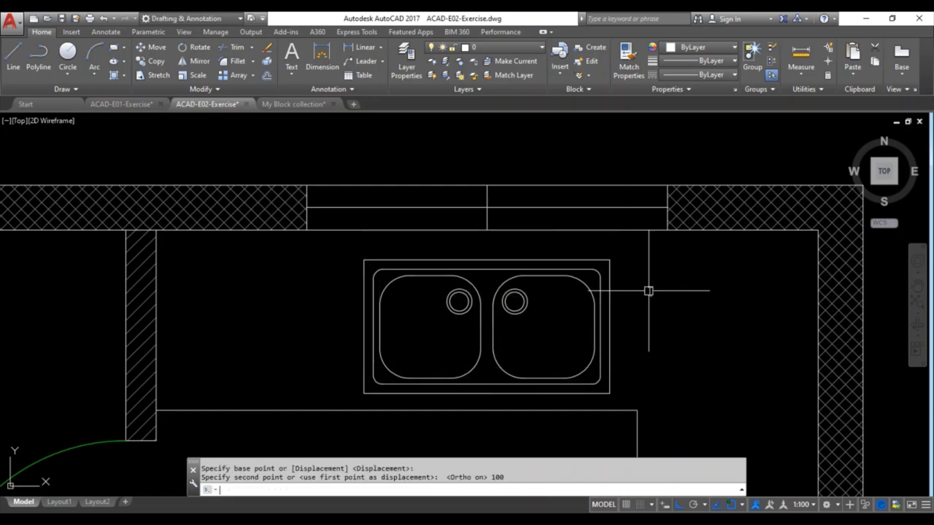
key(Escape)
- Put the sink on the sanitary fixtures layer
scroll(652, 284, down, 1)
scroll(536, 241, down, 1)
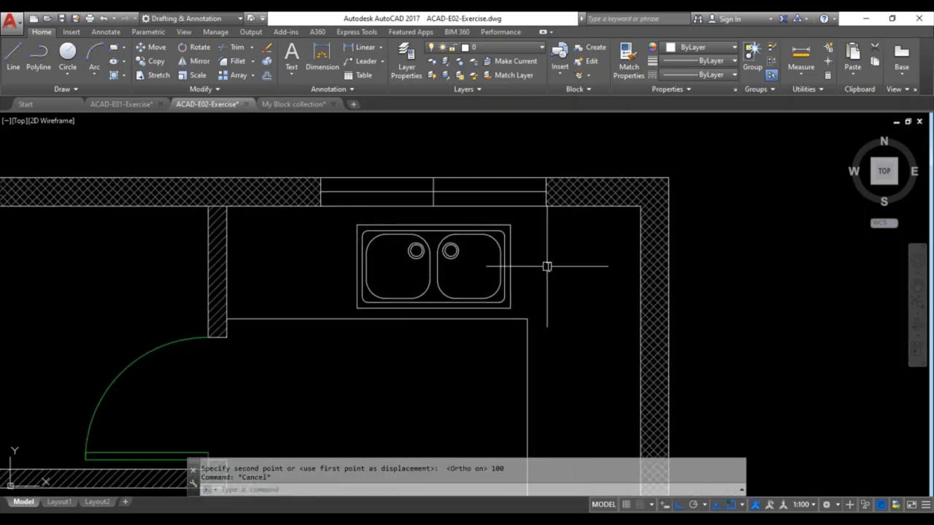
scroll(546, 265, down, 2)
scroll(545, 265, up, 2)
scroll(545, 262, down, 2)
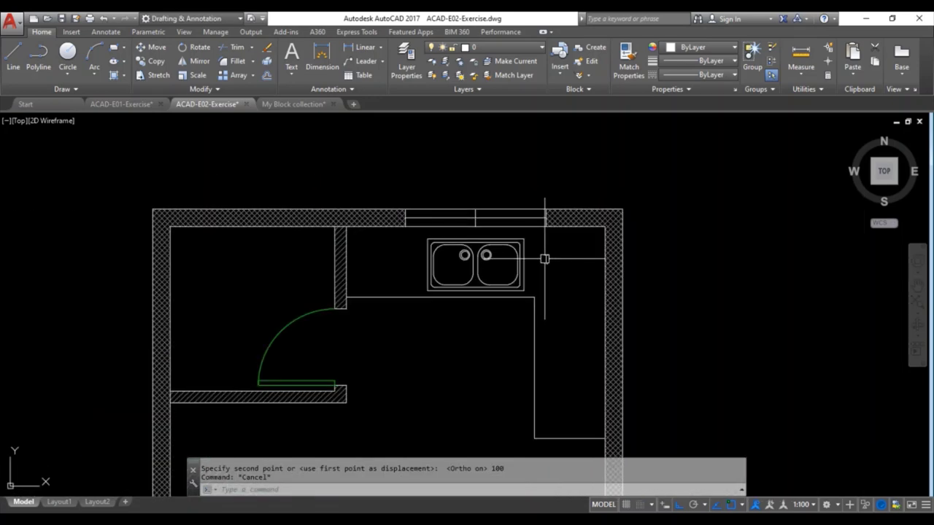
click(544, 261)
click(486, 46)
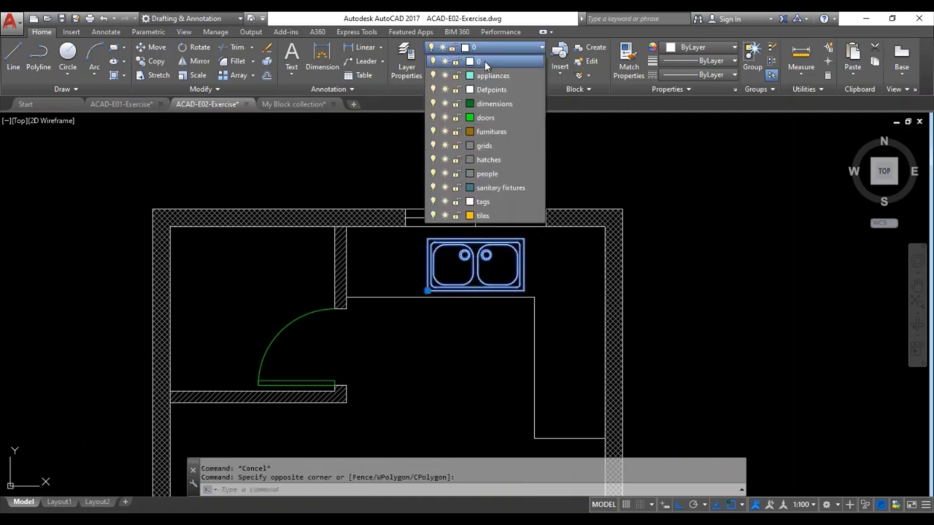
click(484, 188)
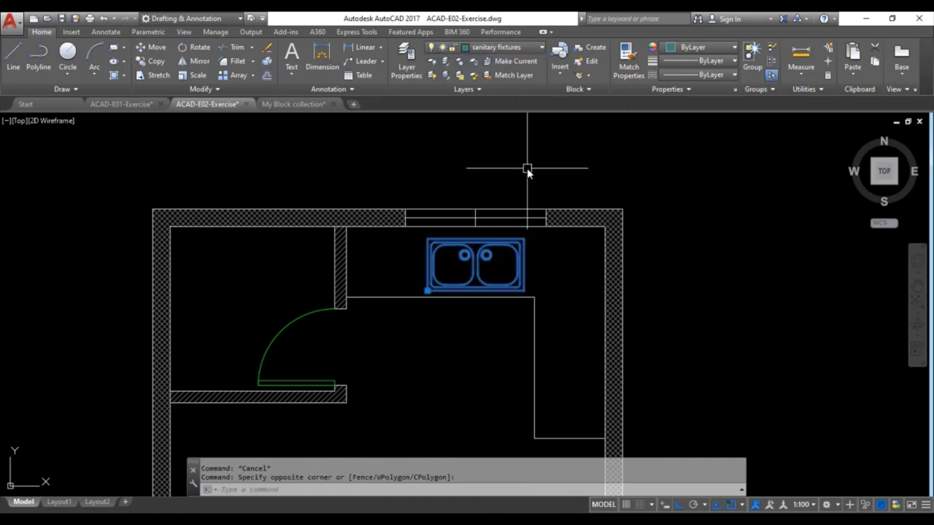
key(Escape)
middle_drag(547, 255, 531, 187)
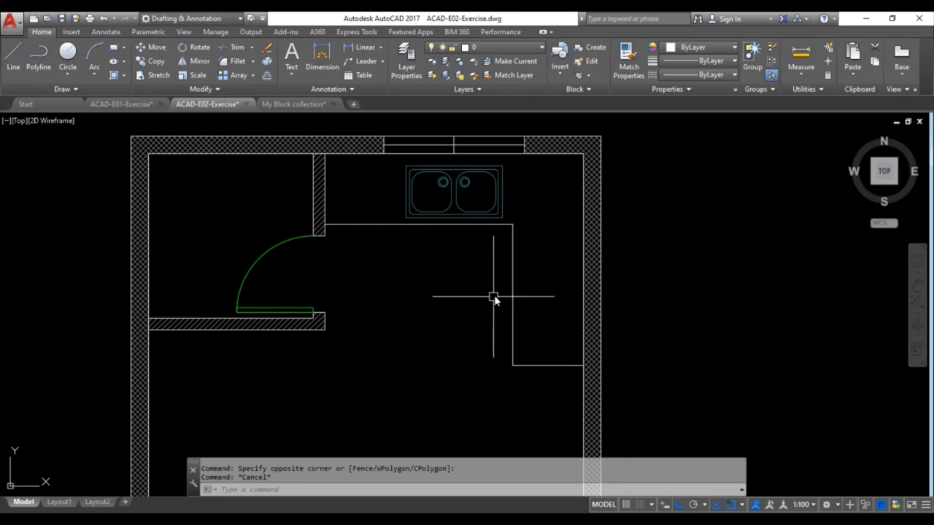
- Select and copy a four-burner stove block from the My Block collection drawing
click(299, 104)
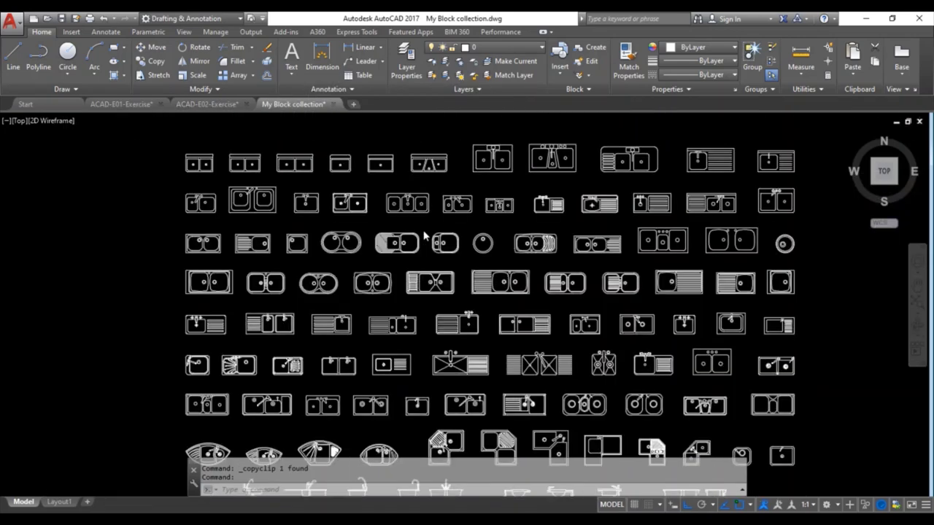
scroll(426, 235, down, 3)
mouse_move(425, 235)
middle_down()
mouse_move(509, 204)
mouse_move(523, 221)
middle_up()
scroll(524, 221, up, 4)
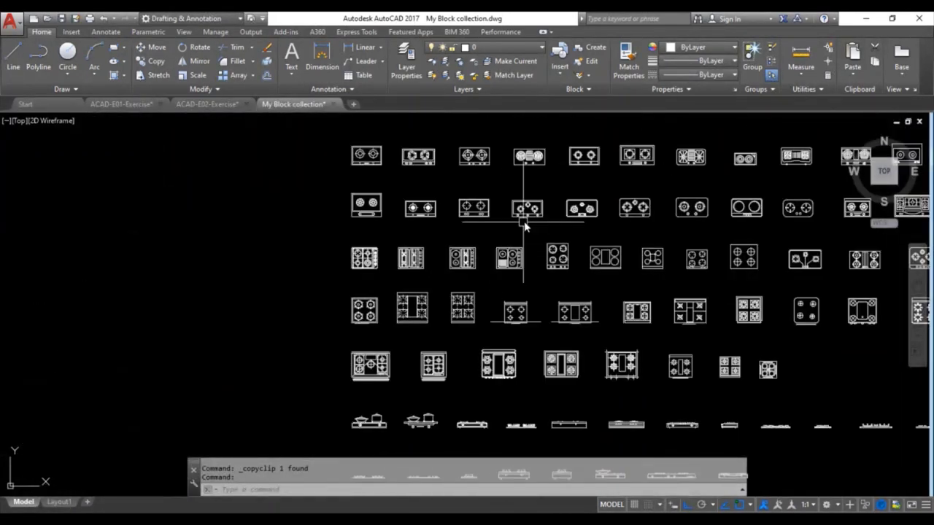
scroll(524, 221, up, 2)
scroll(496, 246, up, 2)
click(363, 328)
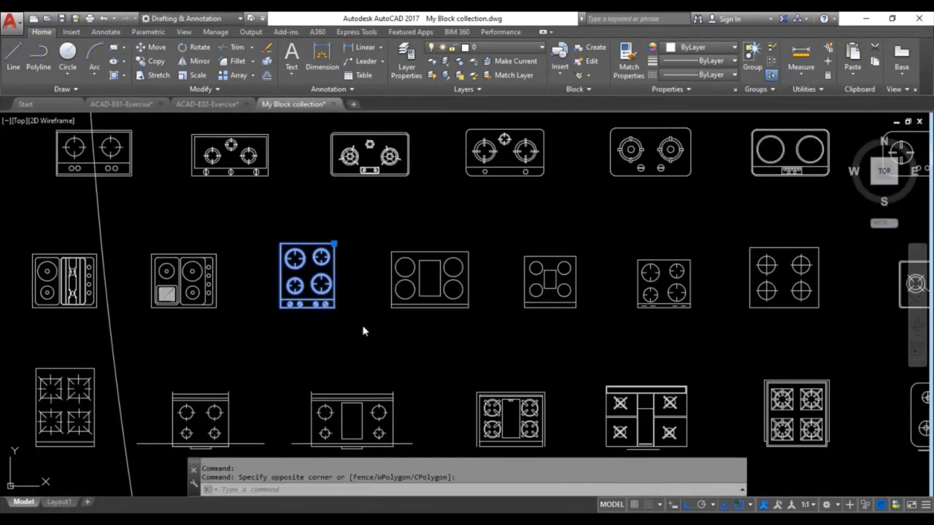
key(Escape)
key(Escape)
- Paste the stove block into the ACAD-E02-Exercise kitchen plan
click(209, 104)
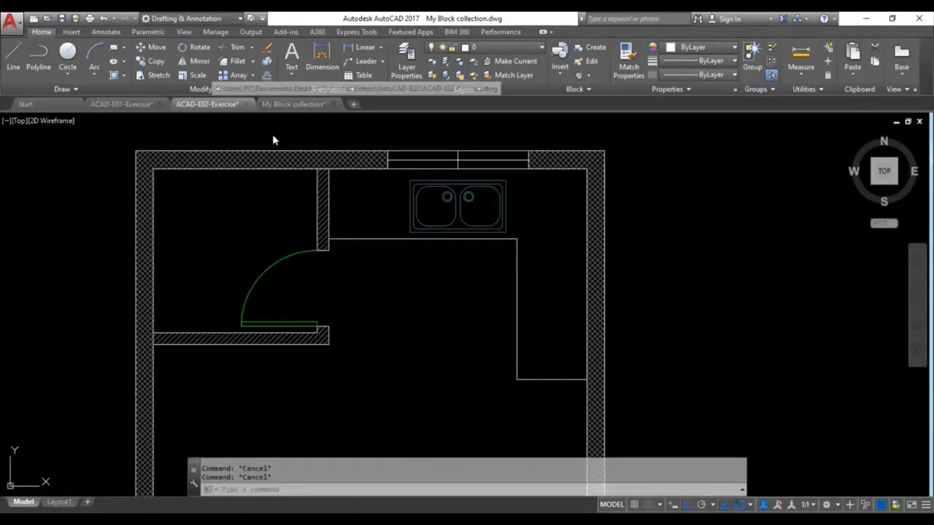
key(ctrl+v)
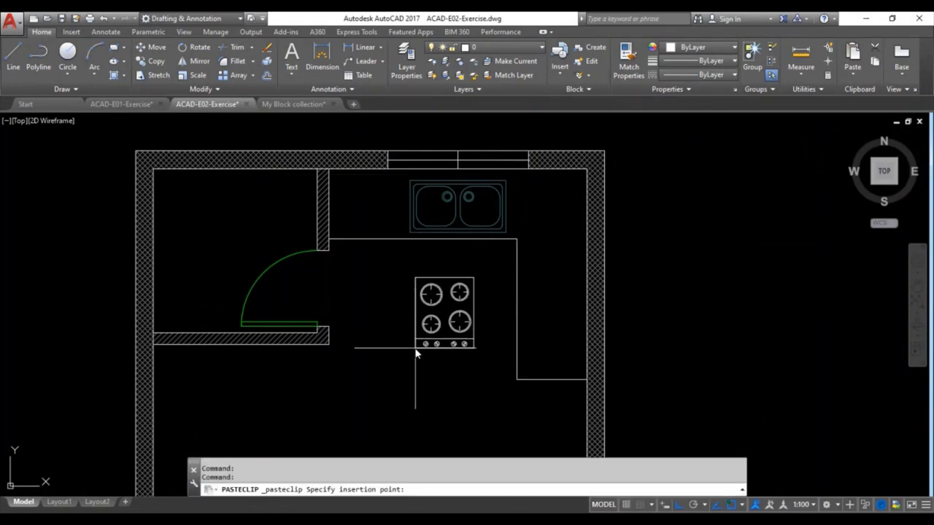
scroll(445, 332, up, 2)
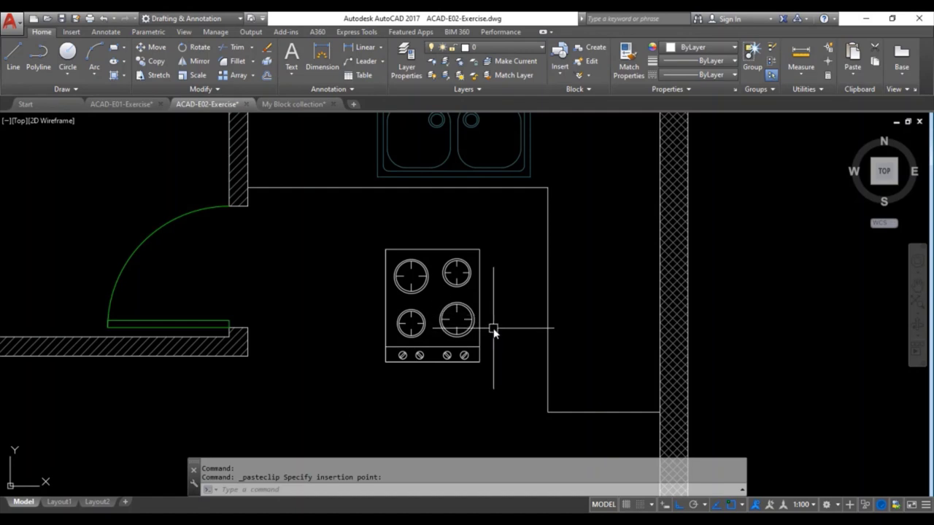
- Rotate the stove a quarter turn about its top-right corner with RO
click(500, 378)
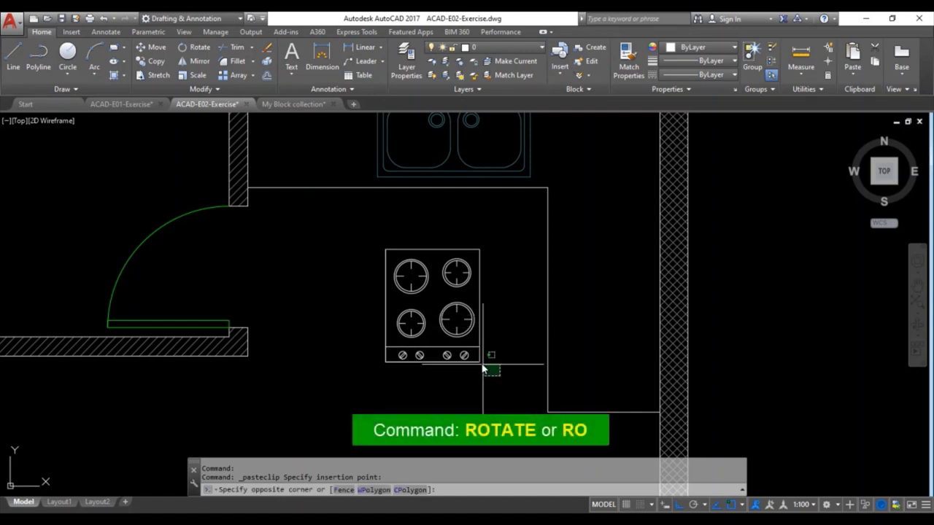
click(365, 244)
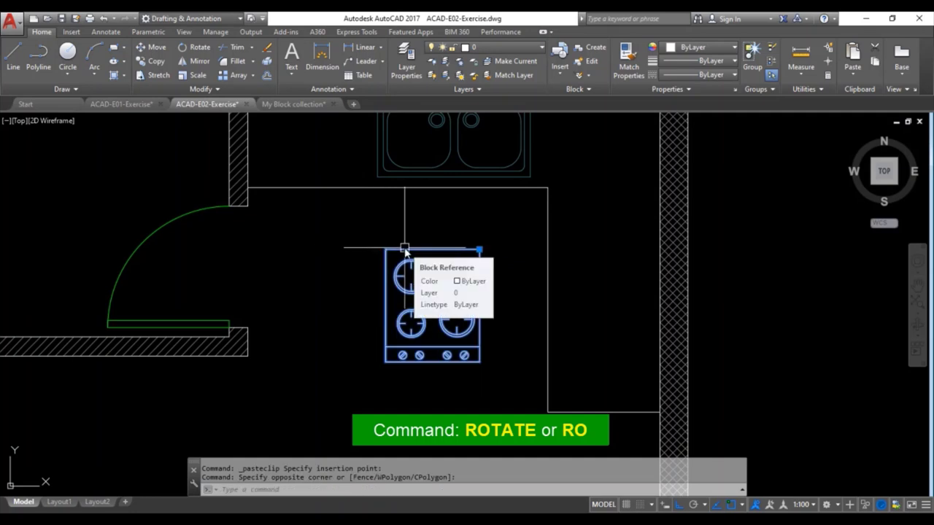
text(R)
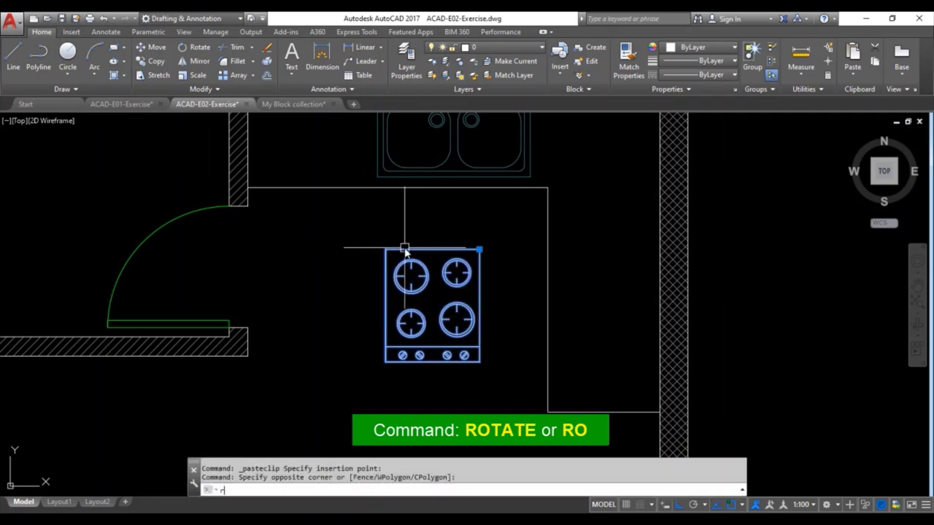
text(O)
key(Return)
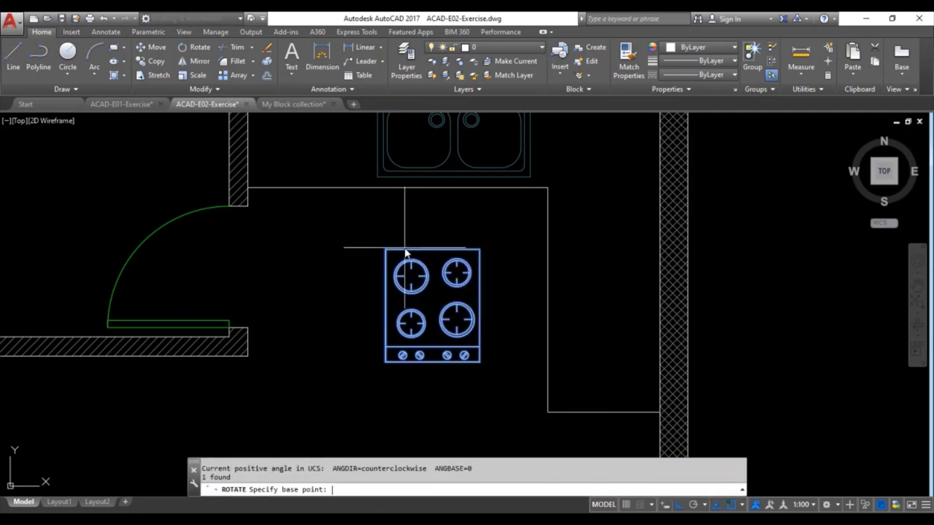
click(478, 250)
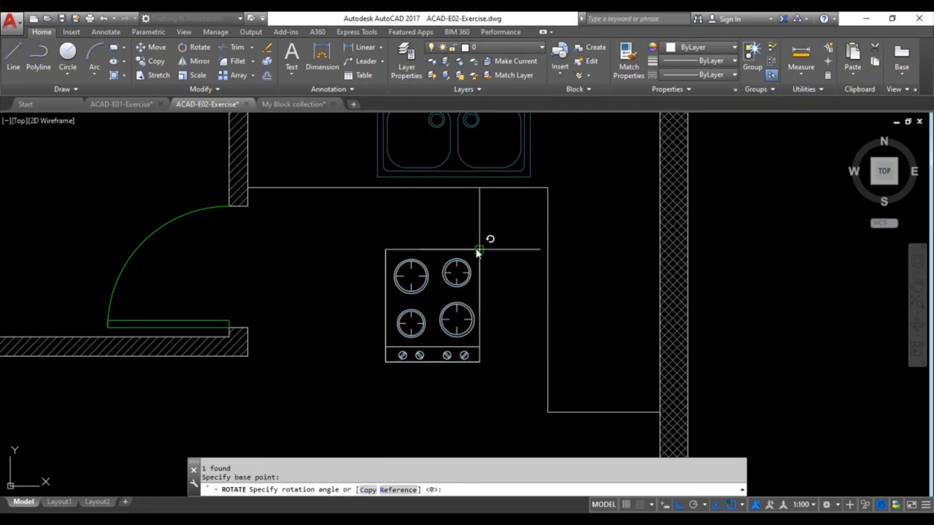
click(495, 308)
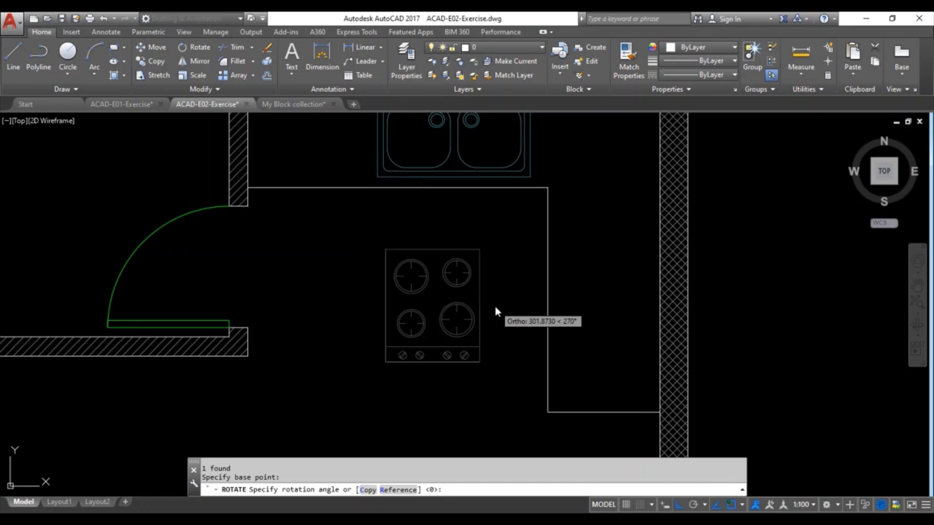
- Move the rotated stove lower down along the right side of the kitchen
click(493, 267)
click(451, 241)
text(m)
key(Return)
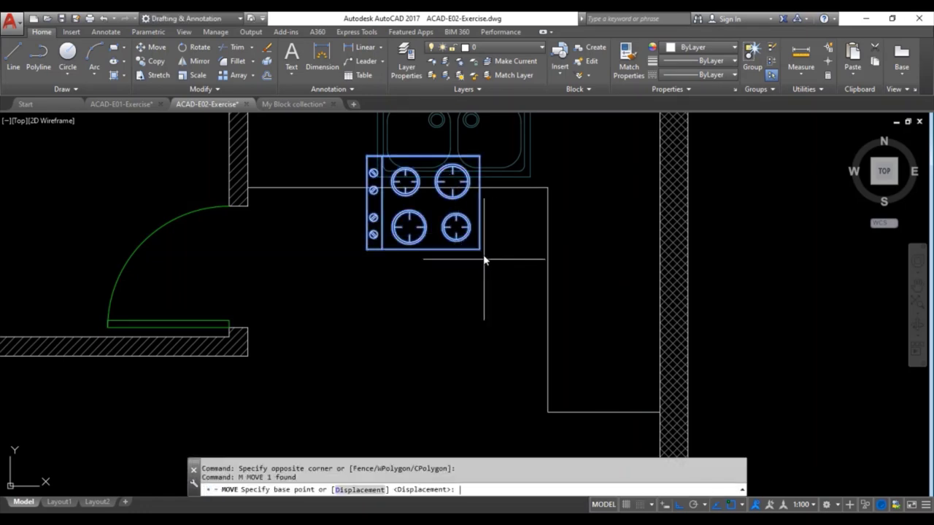
click(479, 249)
click(493, 325)
key(Escape)
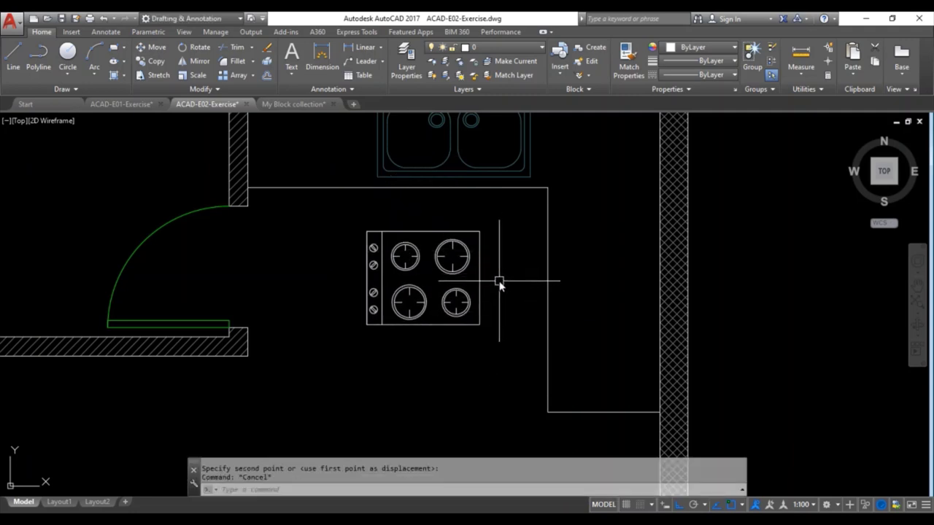
- Move the stove by its left edge against the right kitchen wall
click(499, 283)
click(356, 295)
text(m)
key(Return)
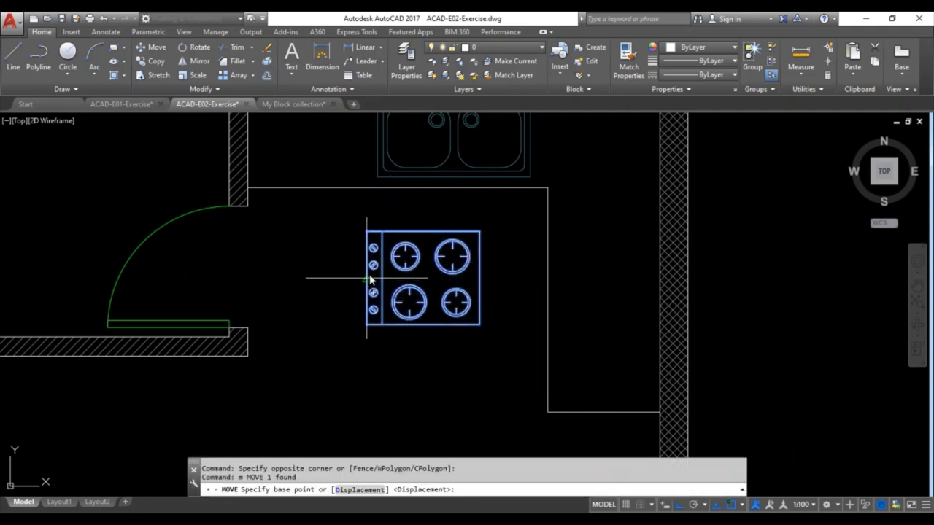
click(368, 278)
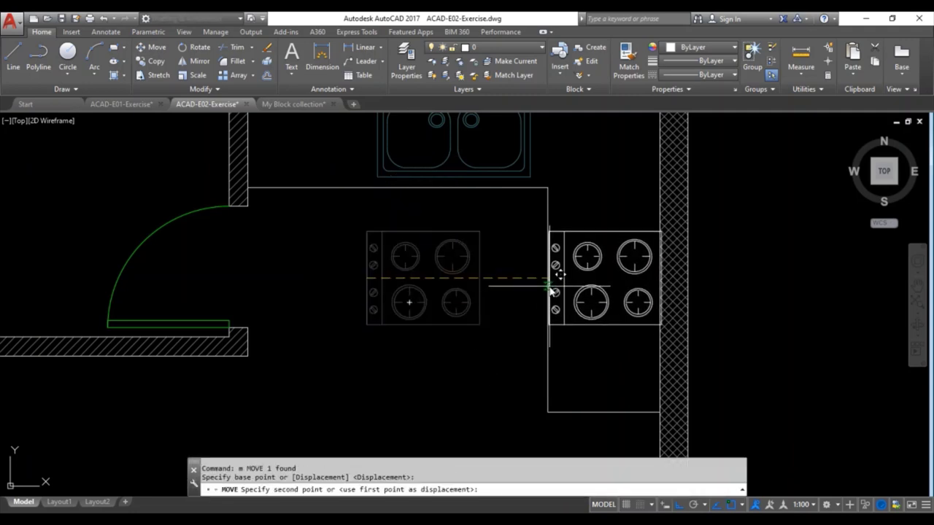
click(553, 305)
scroll(607, 245, up, 2)
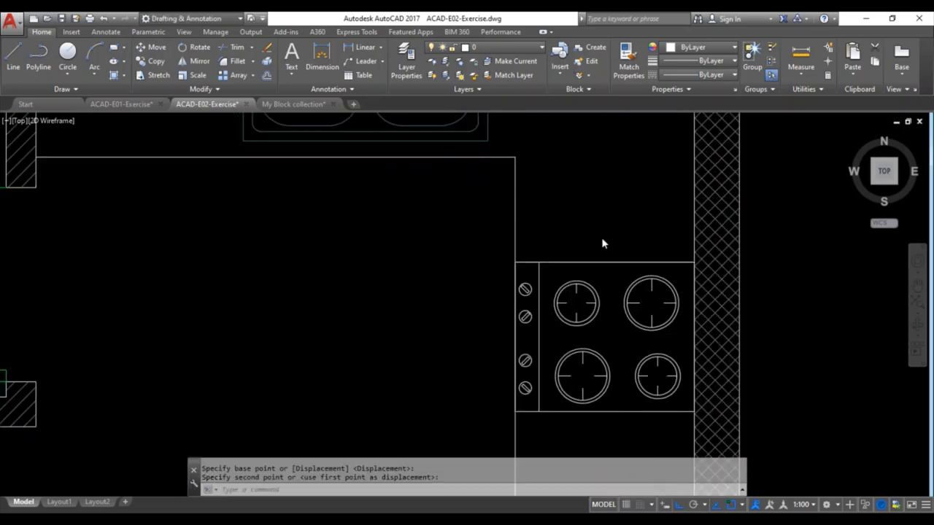
scroll(601, 247, up, 3)
scroll(570, 267, down, 2)
scroll(569, 267, down, 2)
scroll(567, 265, down, 2)
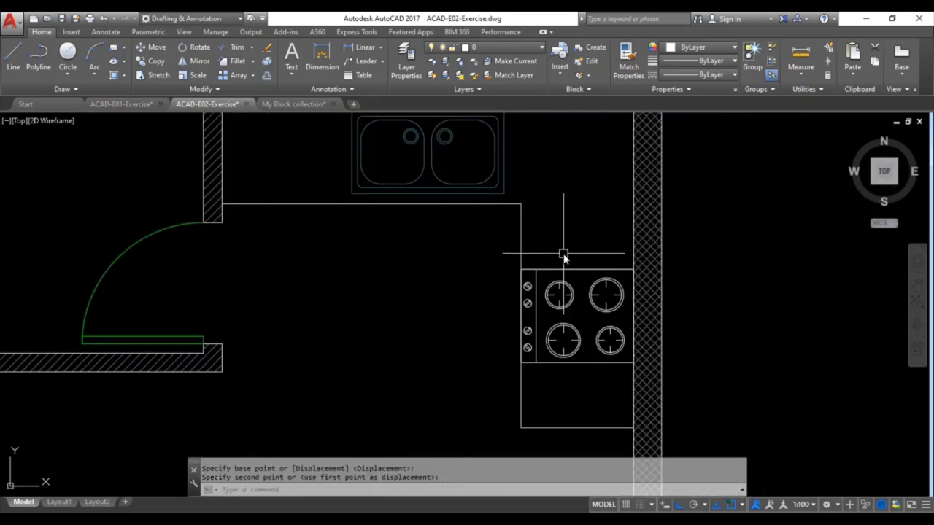
middle_drag(556, 243, 566, 261)
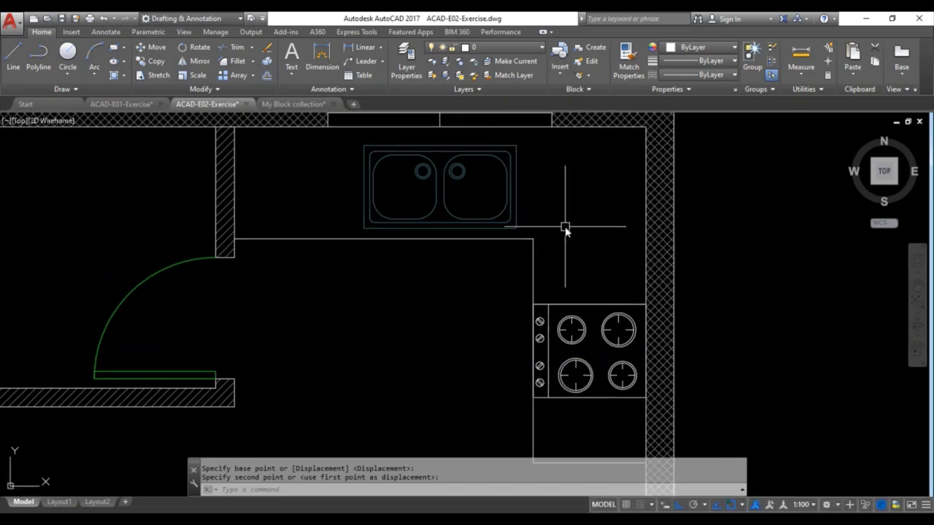
key(Escape)
- Put the stove on the appliances layer and bring up the My Block collection drawing
click(512, 50)
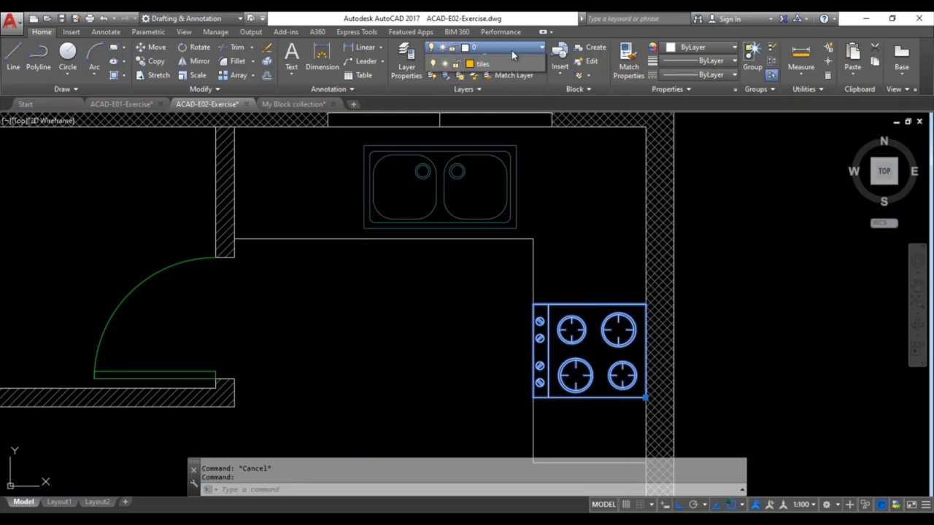
click(508, 78)
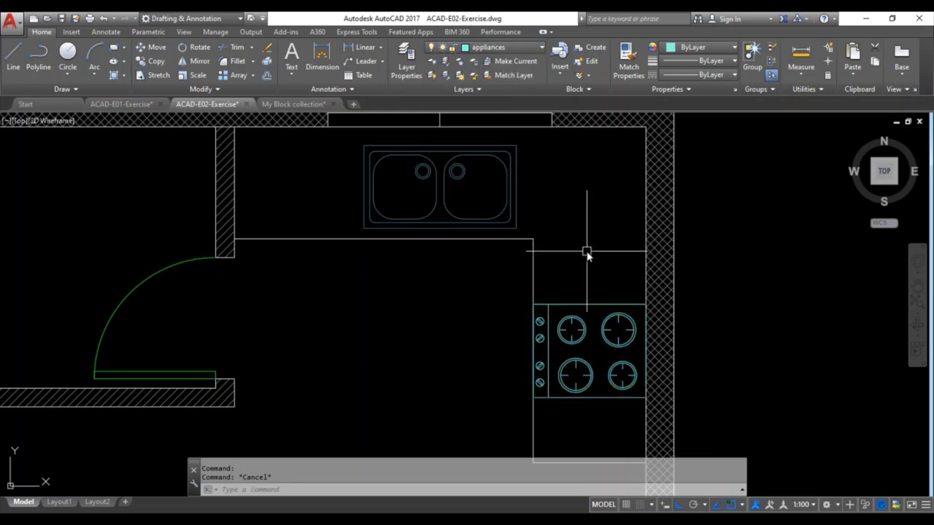
scroll(451, 132, down, 2)
click(293, 104)
- Copy the range hood block from the block collection and paste it into the kitchen drawing
scroll(594, 293, down, 2)
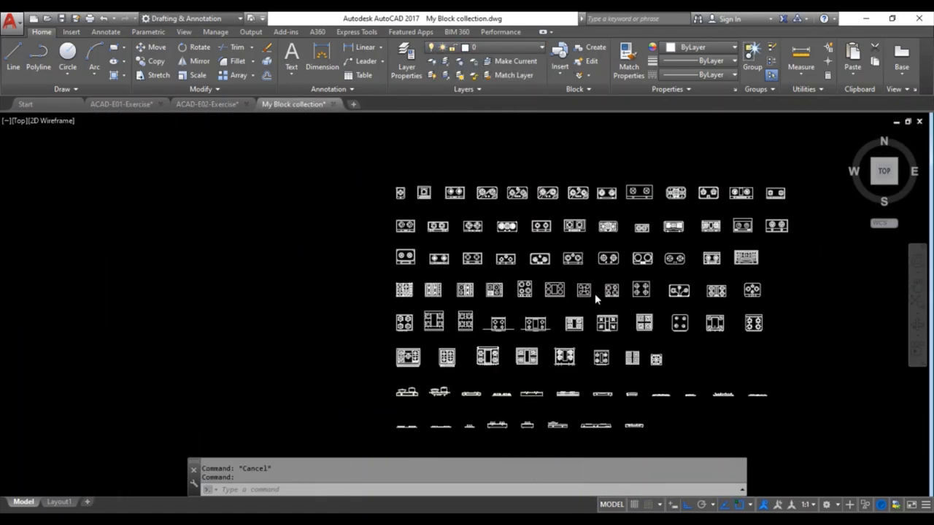
scroll(422, 403, up, 5)
click(364, 337)
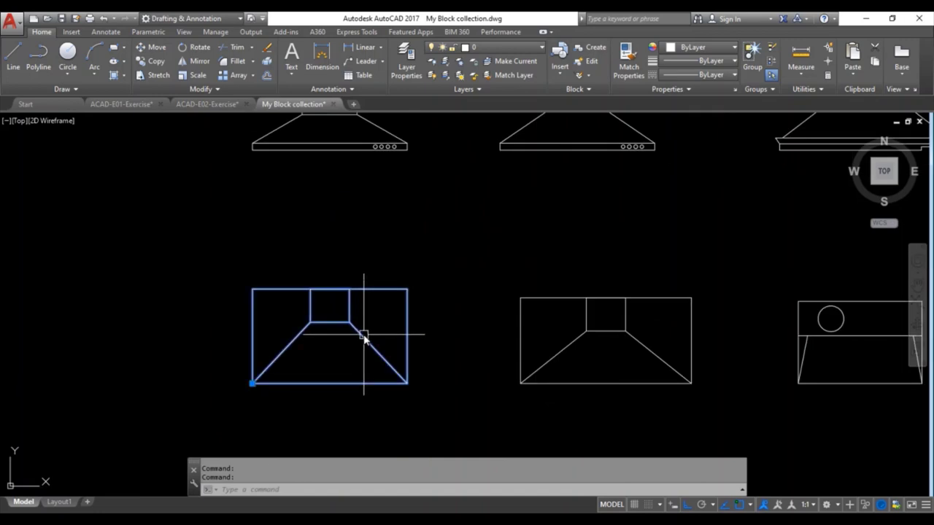
key(Escape)
click(225, 105)
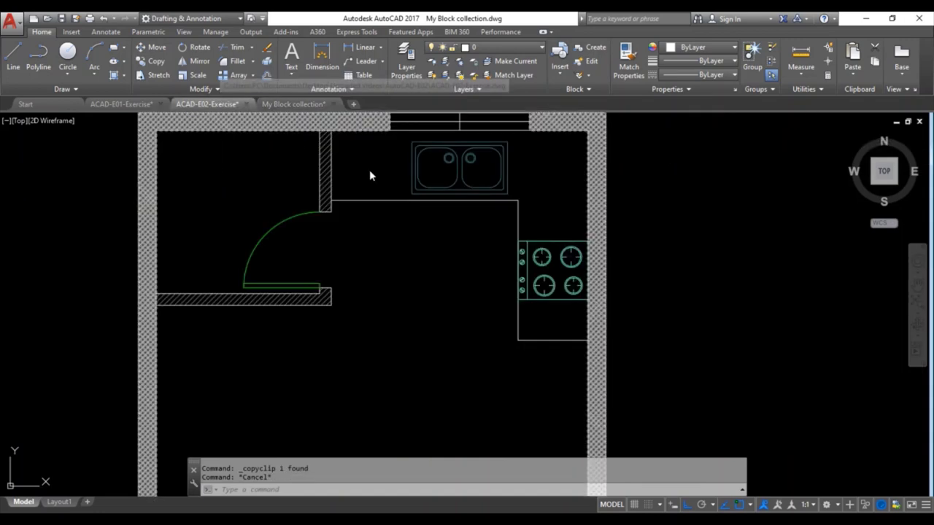
key(ctrl+v)
click(369, 306)
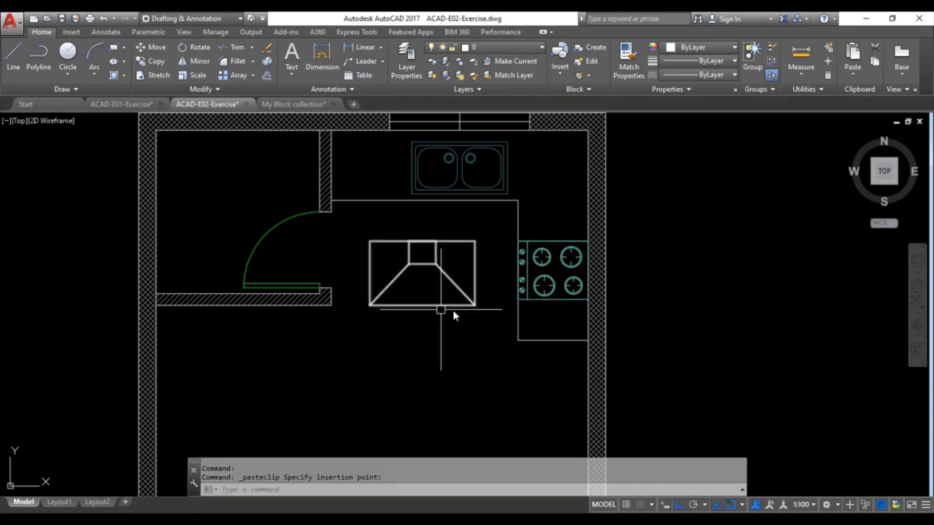
- Rotate the pasted hood 90 degrees clockwise about its top
click(474, 326)
click(414, 257)
text(ro)
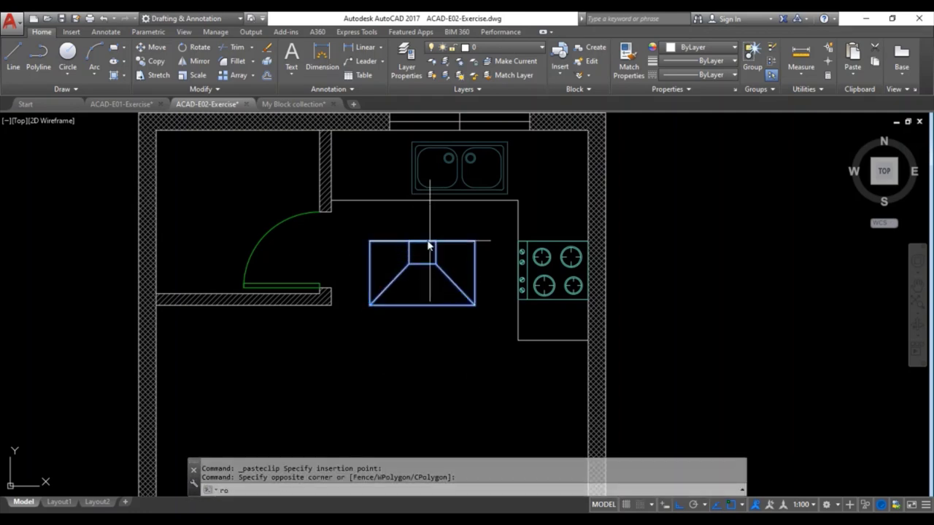
key(Return)
click(422, 241)
click(446, 333)
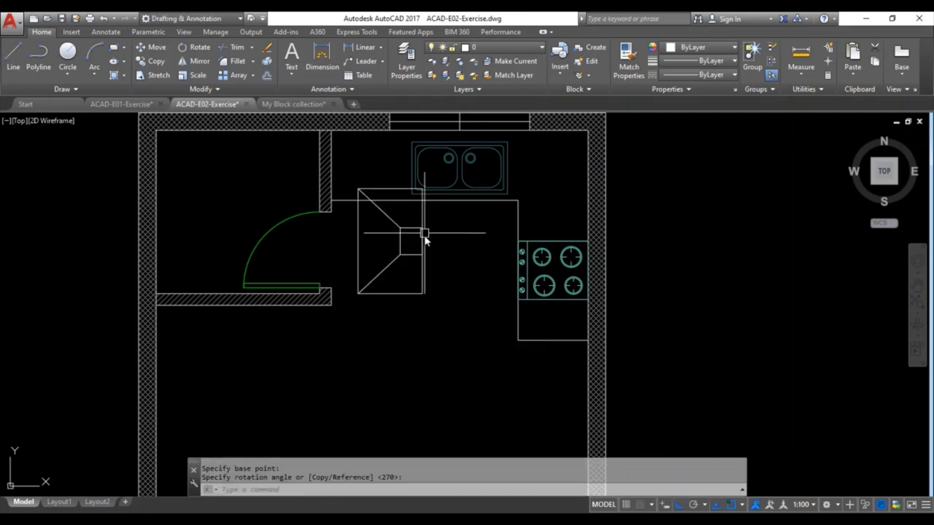
- Move the hood roughly into position near the stove
text(m)
key(Return)
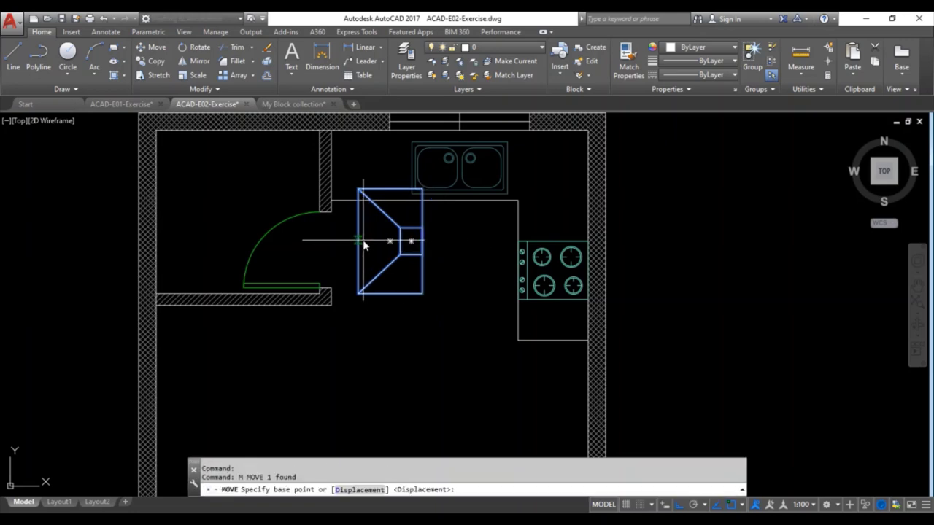
click(358, 241)
scroll(496, 270, up, 4)
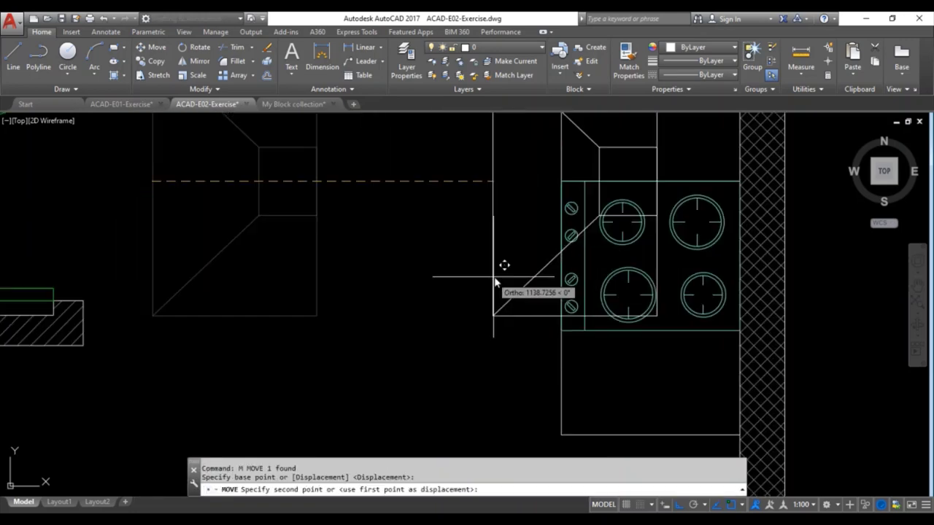
click(562, 255)
scroll(584, 248, down, 2)
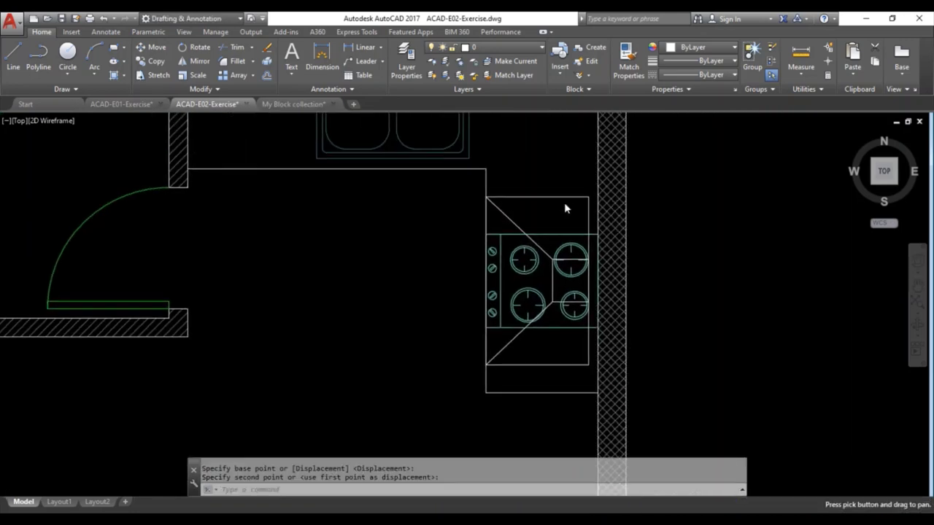
scroll(591, 204, up, 3)
- Move the hood by its top-right corner so it sits flush over the stove against the right wall
click(596, 204)
text(m)
key(Return)
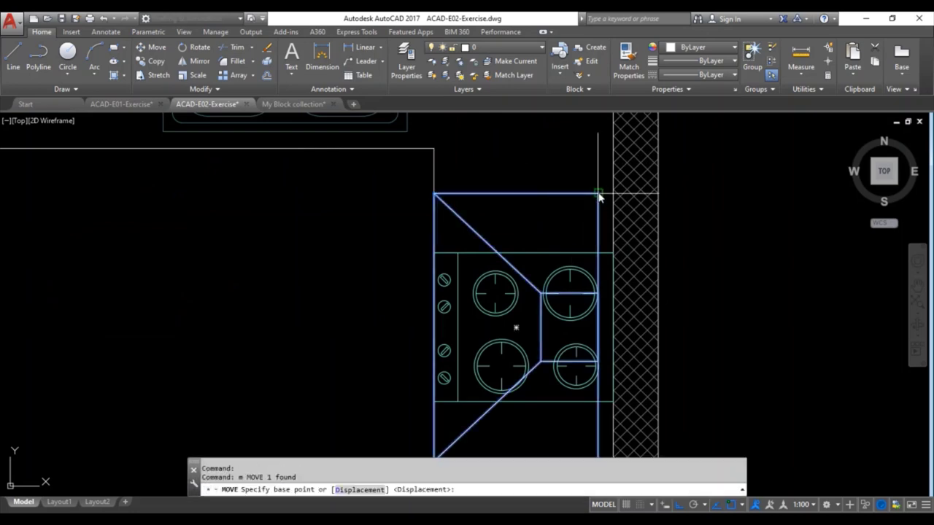
click(598, 194)
click(605, 195)
scroll(588, 202, down, 3)
scroll(570, 209, up, 1)
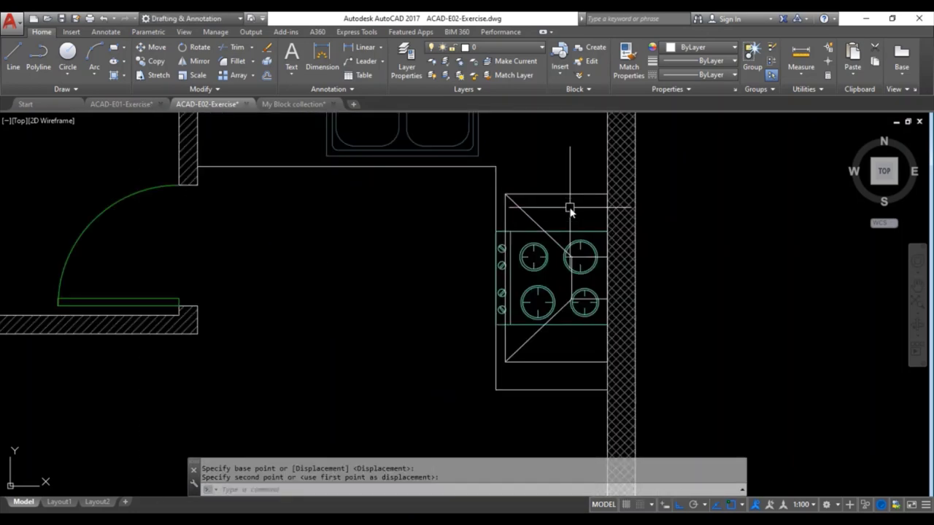
click(520, 207)
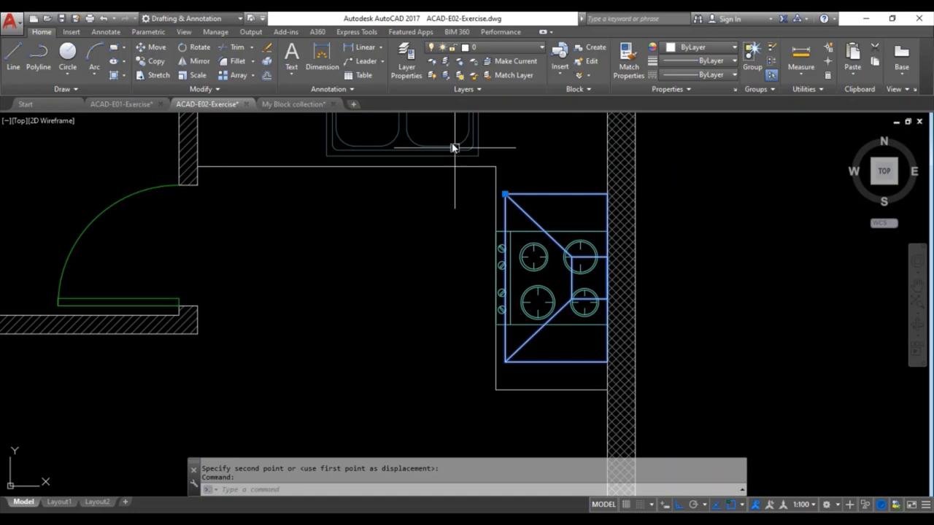
- Put the hood on the appliances layer
click(491, 48)
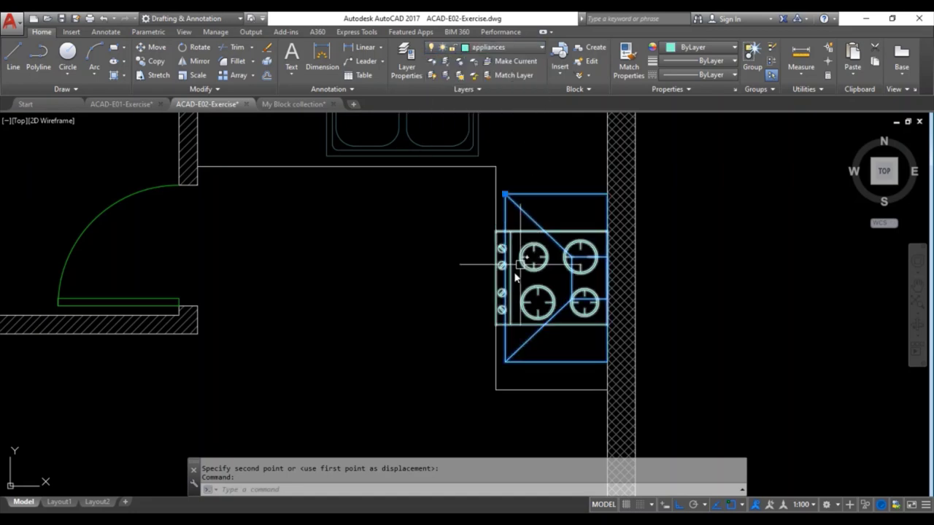
key(Escape)
key(Escape)
scroll(452, 329, down, 3)
middle_drag(580, 254, 572, 197)
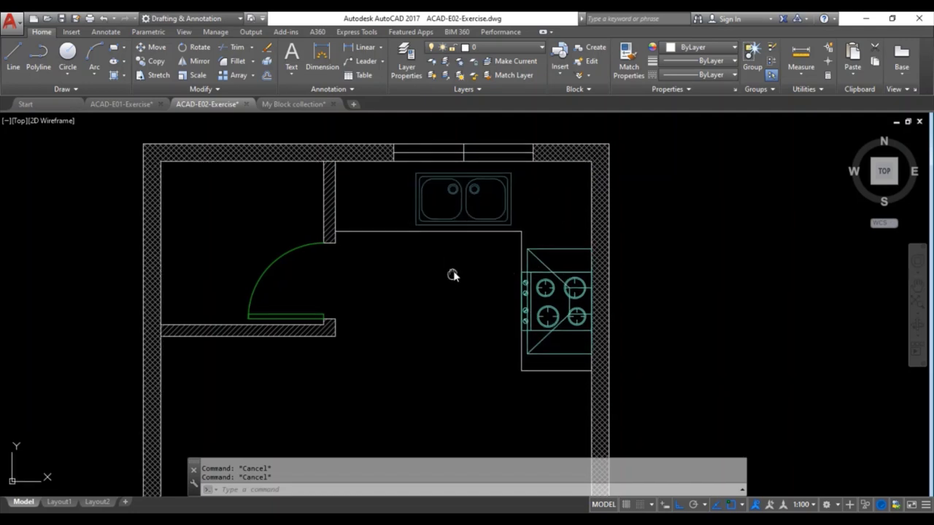
middle_drag(450, 270, 458, 229)
middle_drag(537, 349, 517, 246)
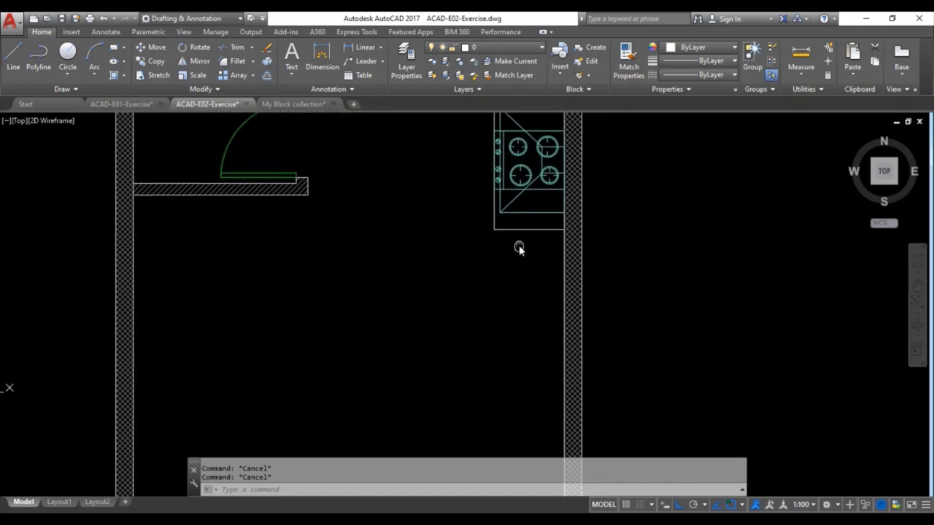
- Copy the fridge block from My Block collection and paste it below the stove
click(302, 106)
scroll(497, 299, up, 5)
click(571, 385)
click(414, 210)
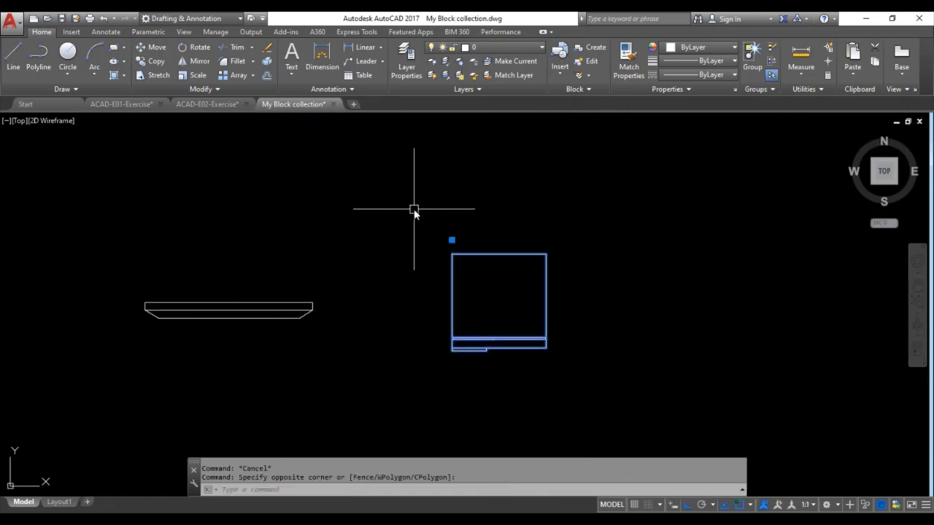
key(Escape)
click(207, 104)
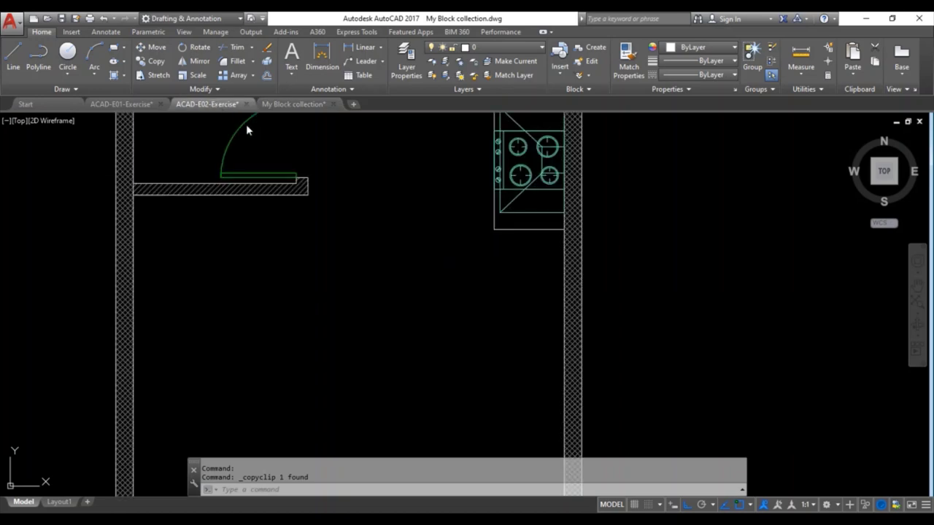
middle_drag(438, 278, 447, 240)
key(ctrl+v)
click(423, 281)
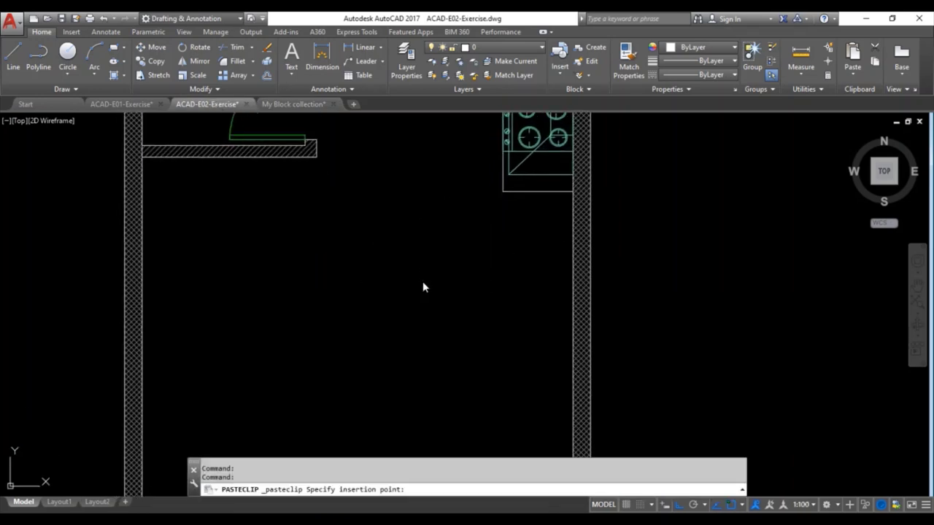
- Rotate the pasted fridge about its corner so it faces into the room
click(508, 302)
click(412, 215)
text(ro)
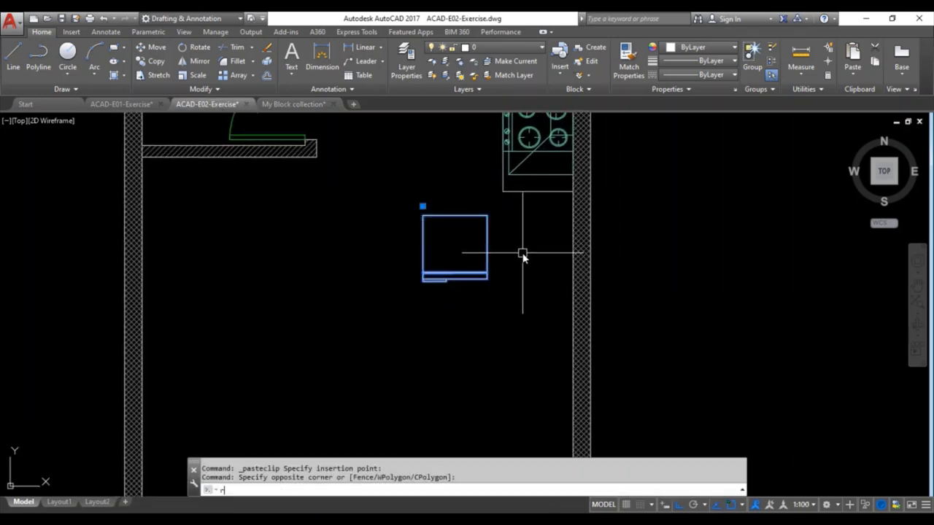
key(Return)
click(486, 216)
click(514, 273)
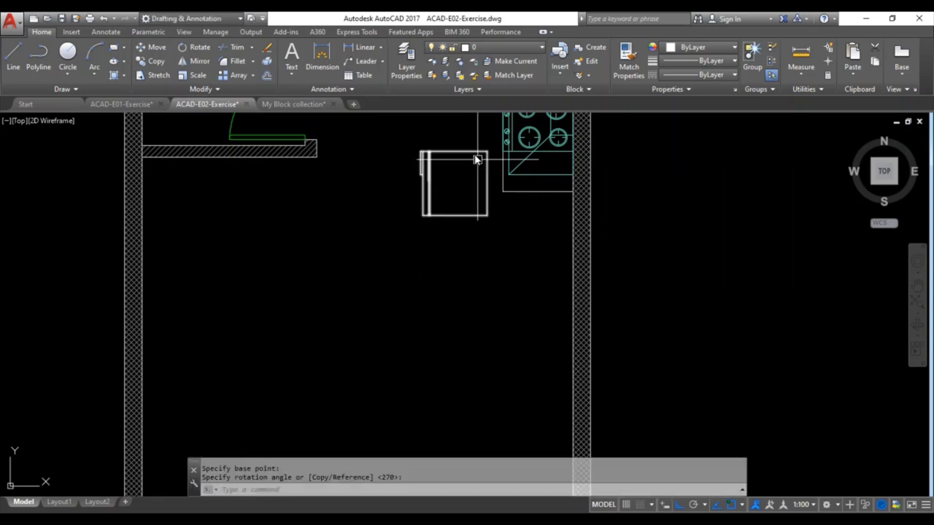
scroll(452, 166, up, 2)
middle_drag(452, 166, 445, 218)
key(Escape)
- Move the fridge by its top corner against the wall under the counter
text(m)
key(Return)
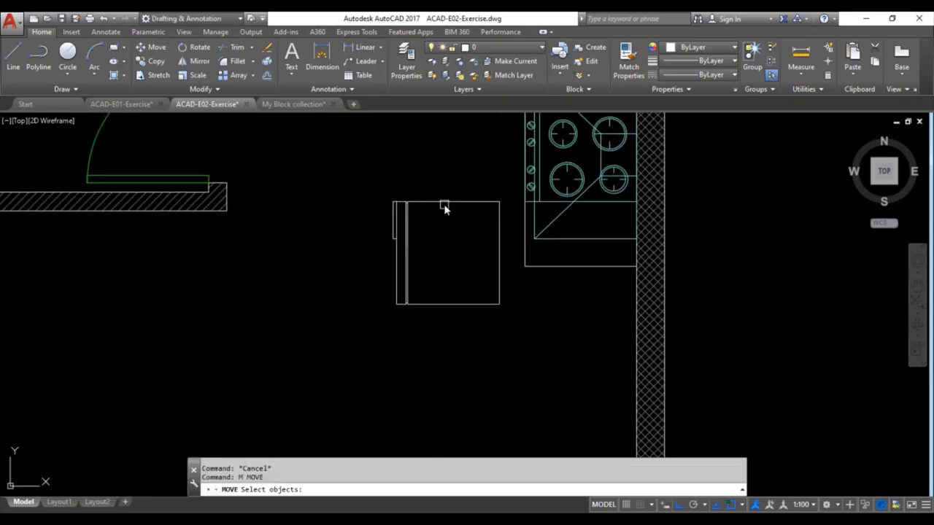
click(446, 202)
key(Return)
scroll(479, 209, up, 2)
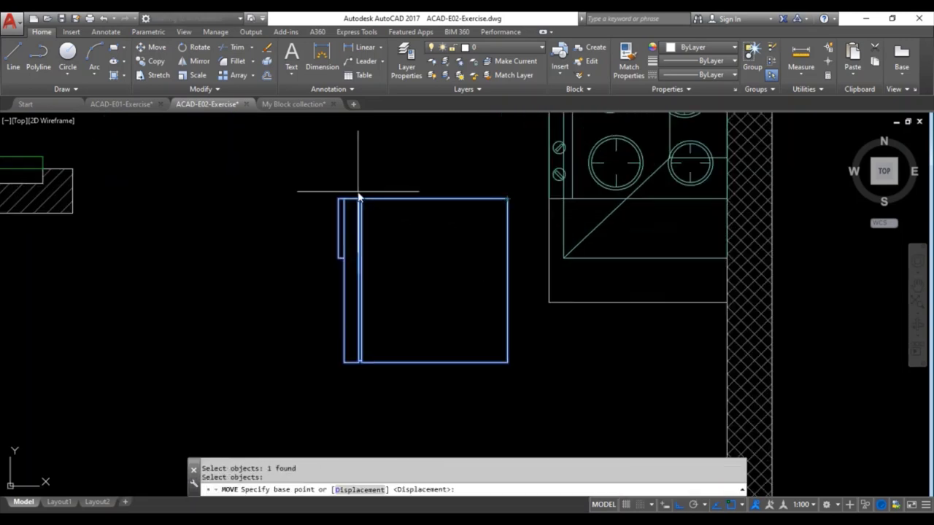
scroll(342, 198, up, 3)
click(354, 210)
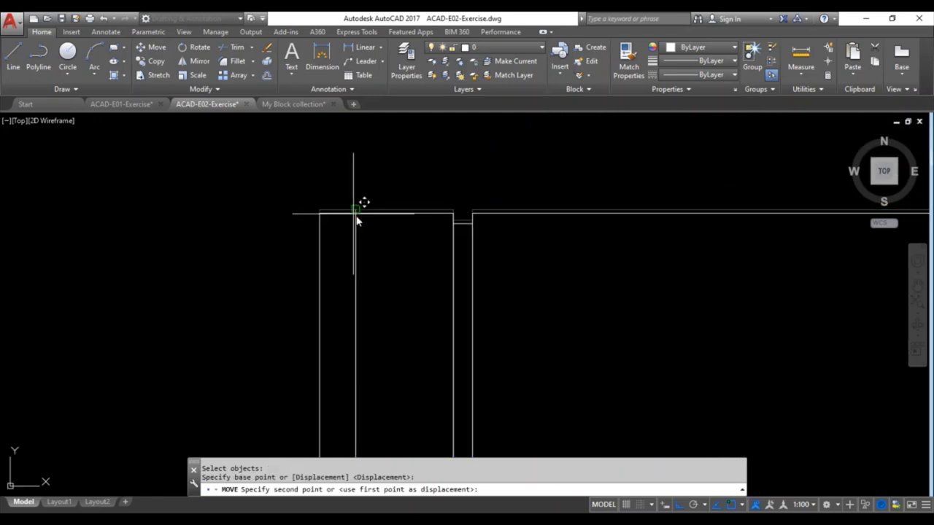
scroll(357, 210, down, 3)
scroll(387, 219, up, 3)
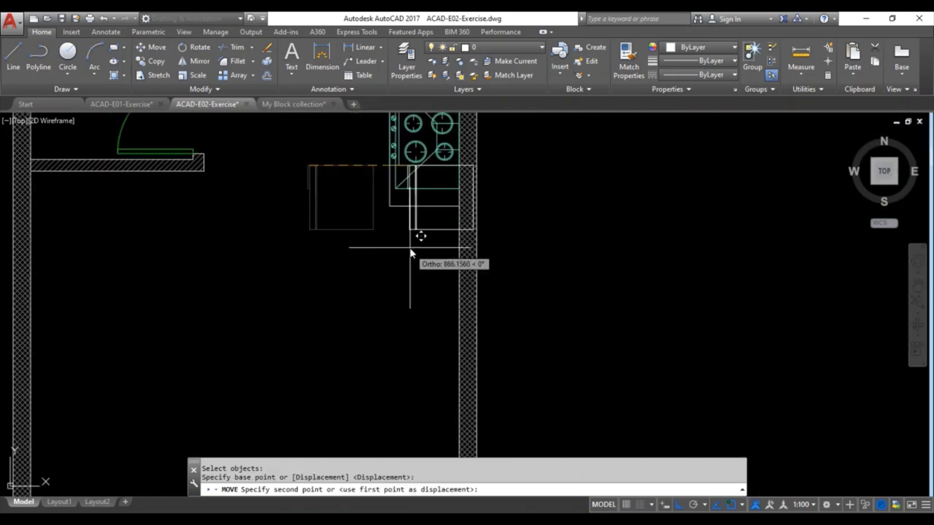
click(394, 209)
scroll(433, 212, up, 2)
scroll(446, 215, up, 1)
key(Escape)
- Shift the fridge down by 50 units
click(475, 215)
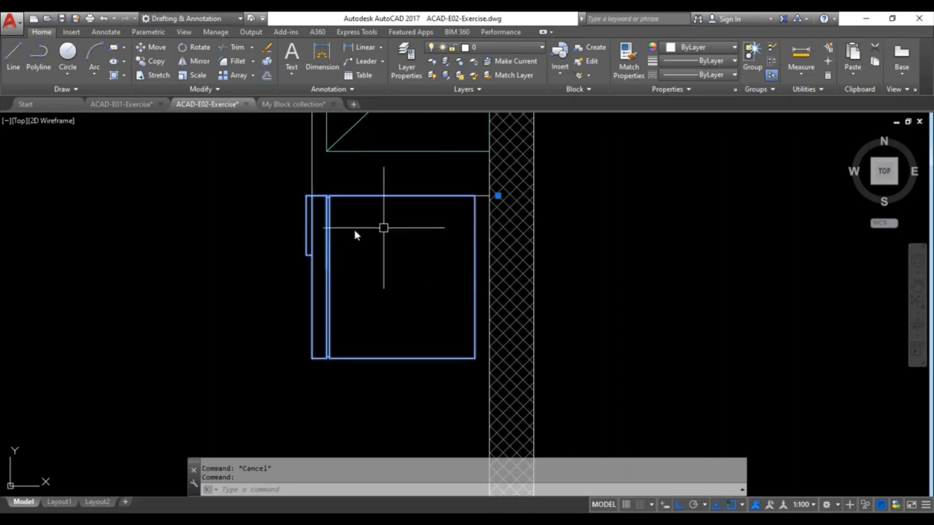
text(m)
key(Return)
click(270, 187)
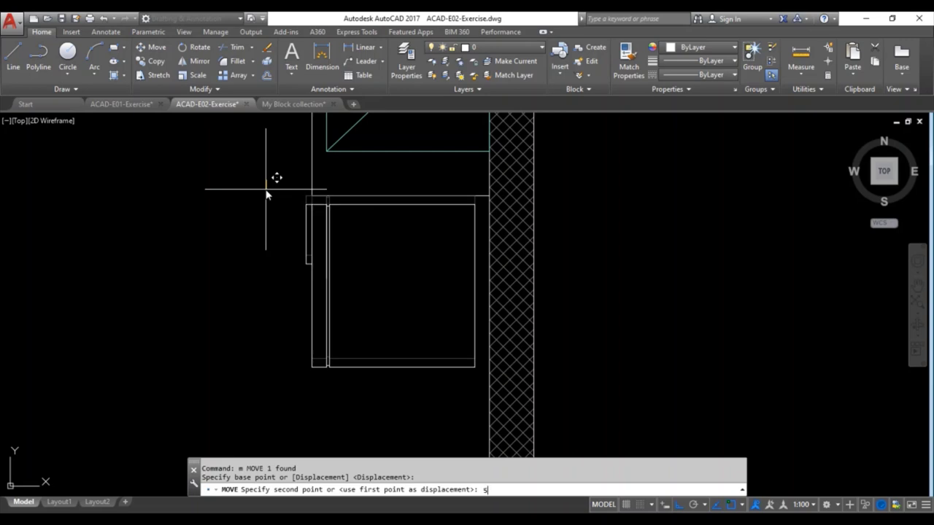
key(Return)
key(Escape)
- Check which layer the fridge block is on
scroll(416, 198, down, 2)
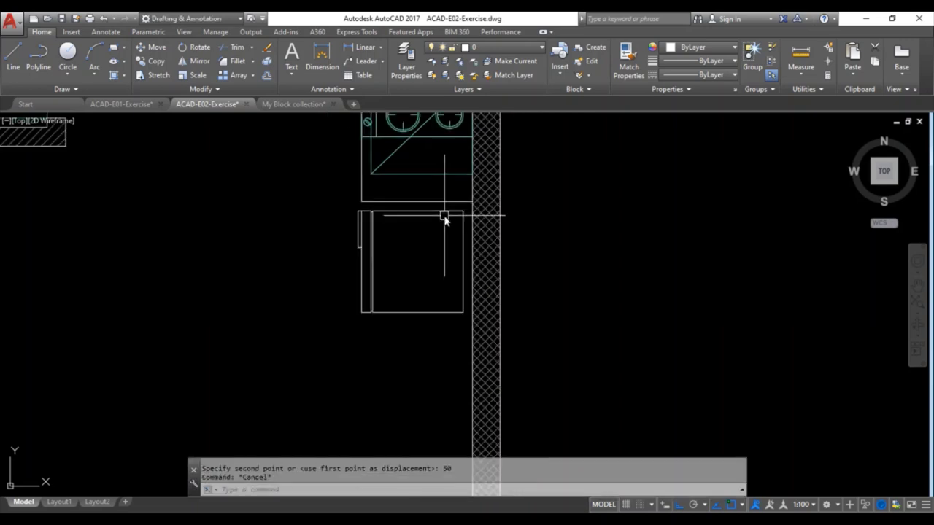
scroll(444, 214, down, 1)
click(425, 259)
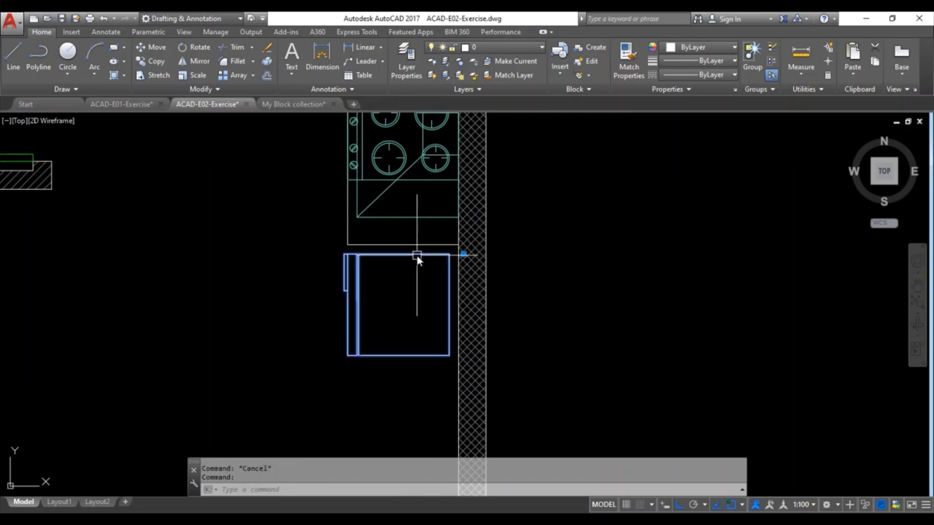
click(467, 48)
click(485, 62)
key(Escape)
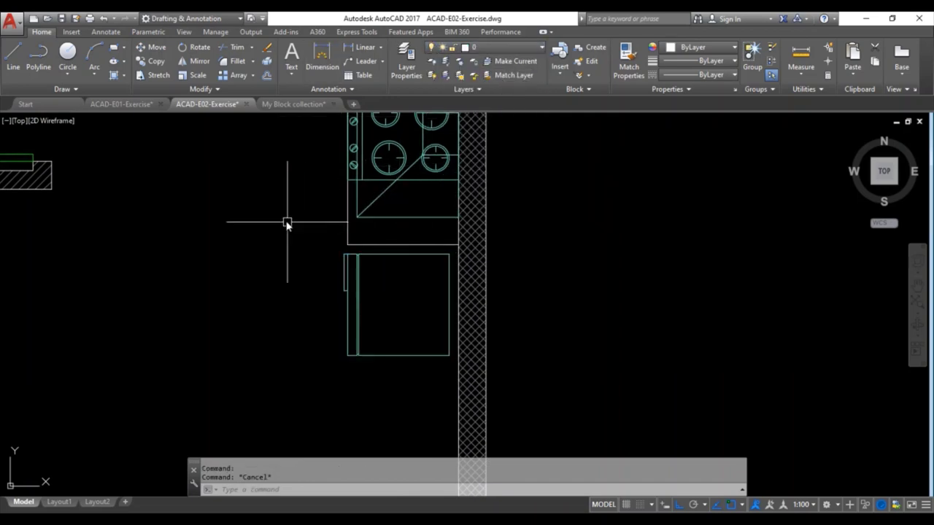
- Save the kitchen plan and zoom in on the door opening to draw a line
scroll(285, 223, down, 2)
mouse_move(285, 222)
middle_down()
mouse_move(370, 287)
mouse_move(411, 297)
middle_up()
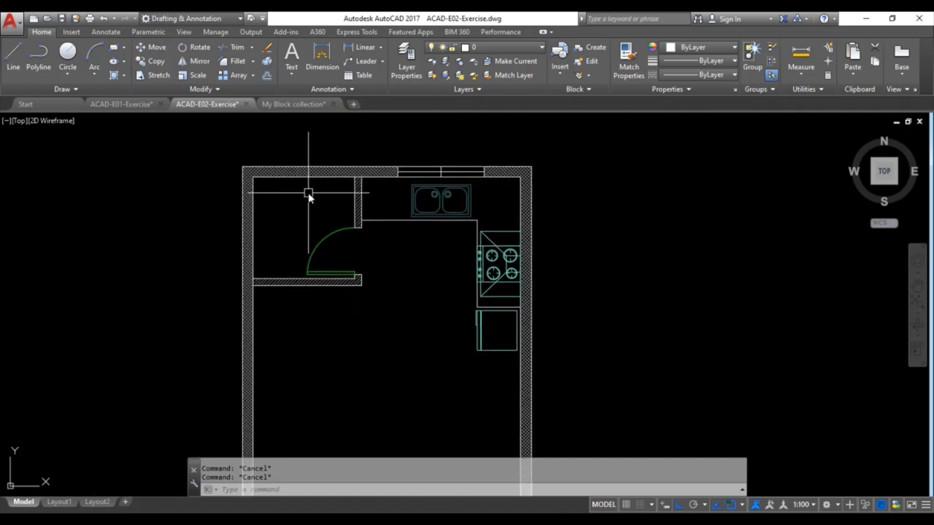
scroll(308, 191, up, 2)
key(ctrl+s)
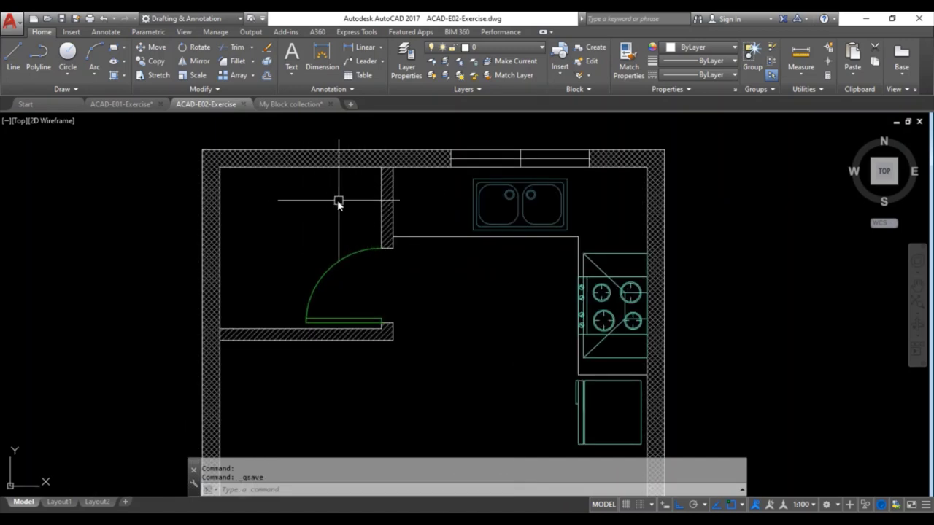
scroll(387, 245, up, 2)
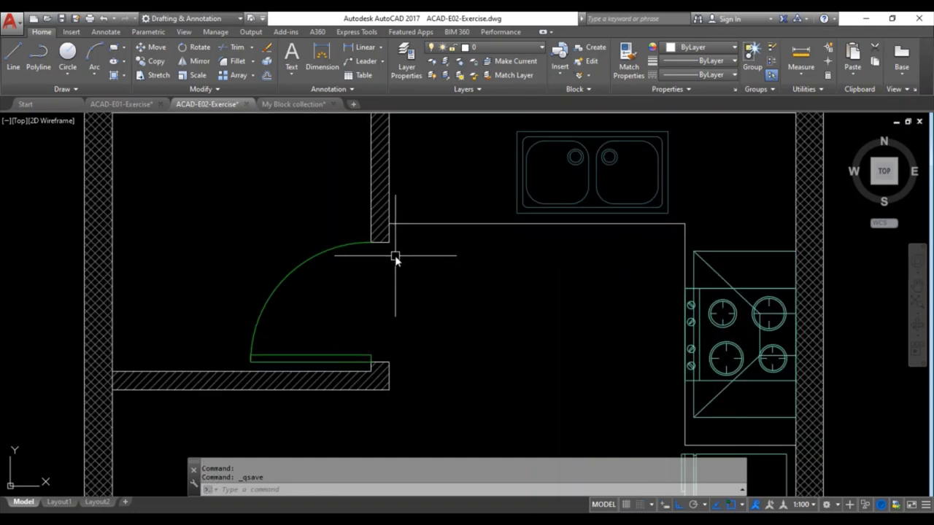
scroll(365, 255, up, 1)
middle_drag(367, 260, 378, 256)
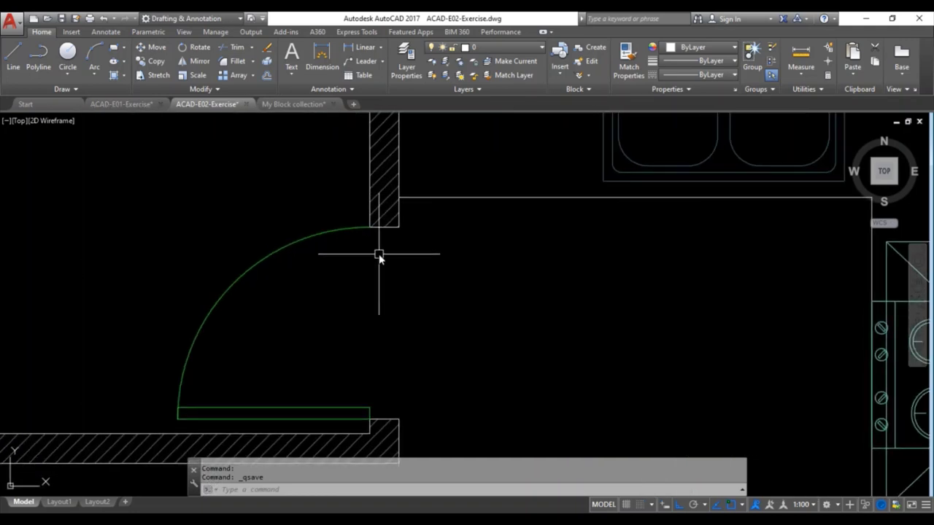
text(l)
key(Return)
- Draw a vertical line from the door arc's end down to the wall corner
click(370, 227)
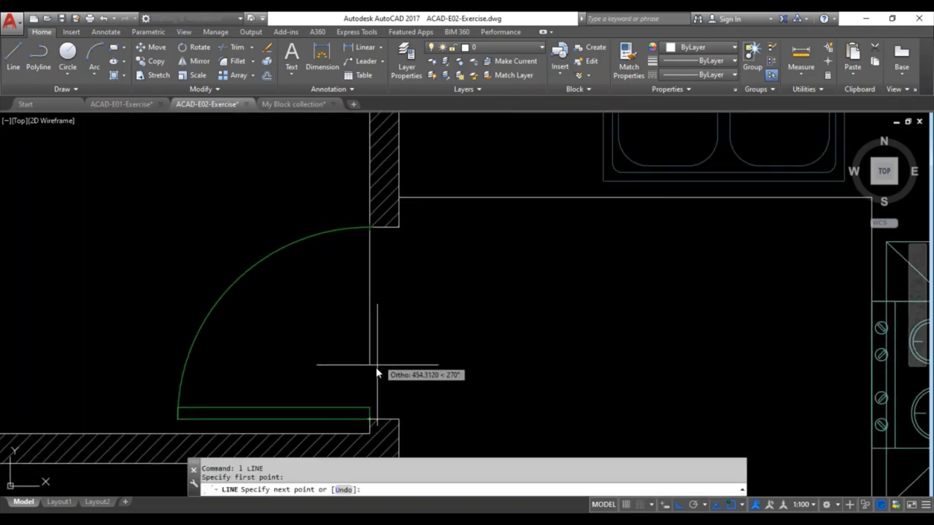
click(369, 420)
key(Escape)
key(Escape)
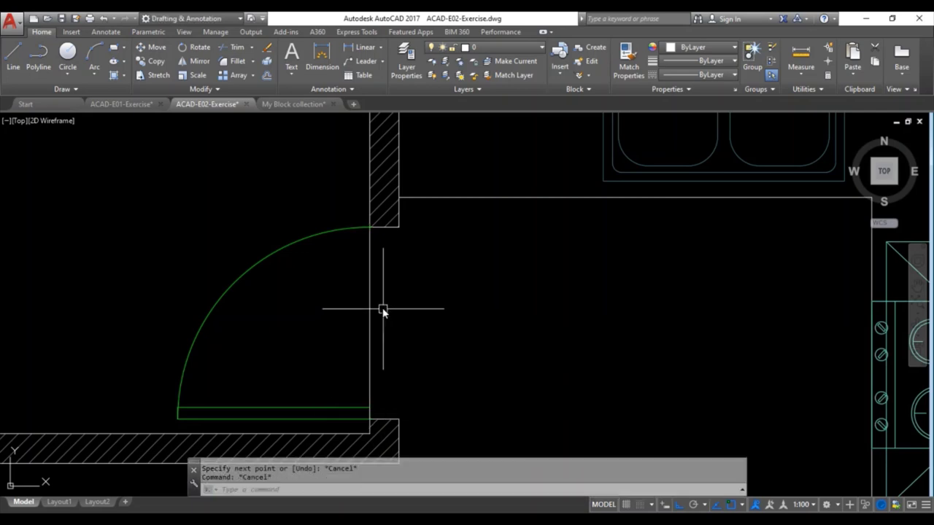
scroll(381, 309, down, 1)
- Move the new door line onto the tiles layer
click(373, 294)
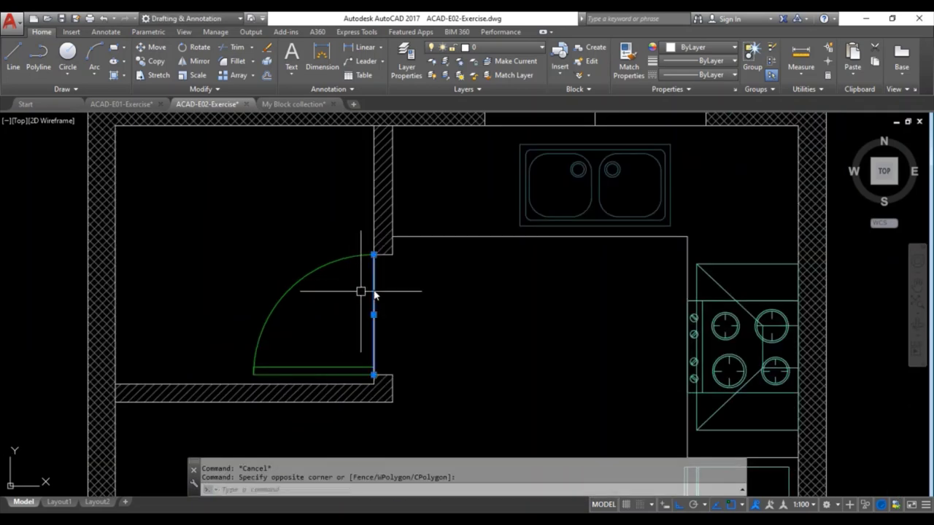
click(488, 46)
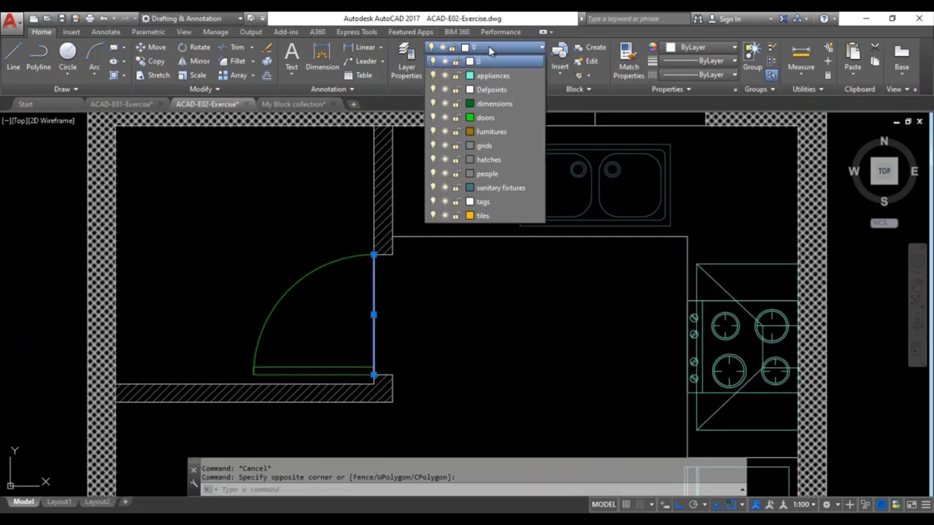
click(500, 216)
key(Escape)
scroll(379, 280, up, 1)
scroll(427, 287, up, 1)
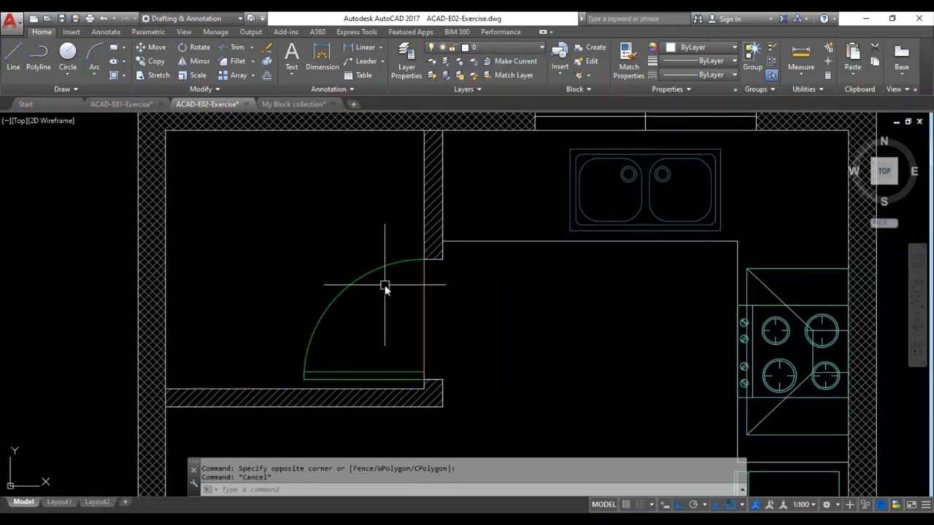
scroll(387, 282, up, 1)
scroll(393, 281, down, 2)
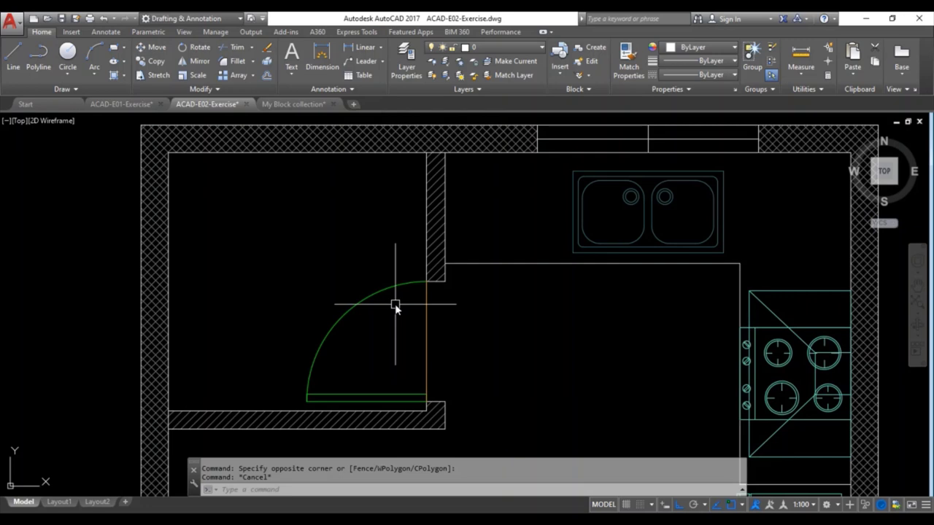
- Offset the door line 300 units to the left
text(o)
key(Return)
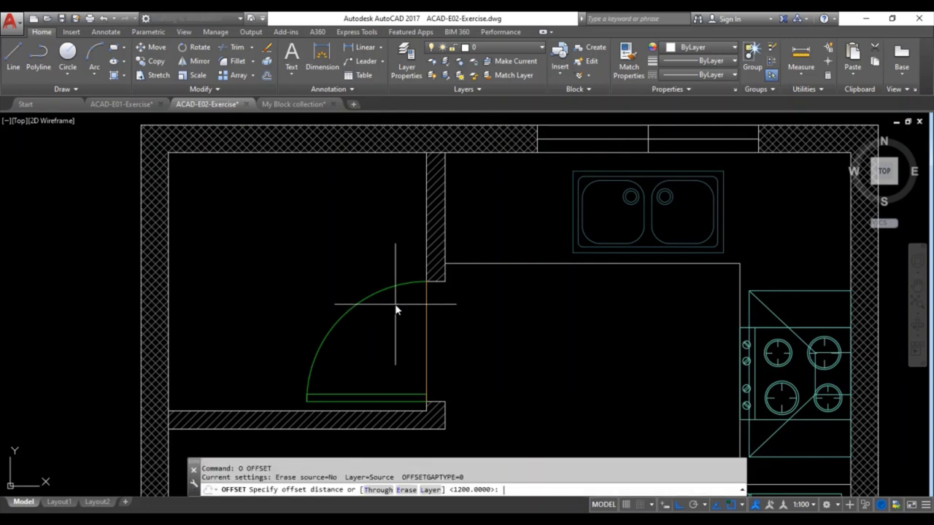
text(00)
key(Return)
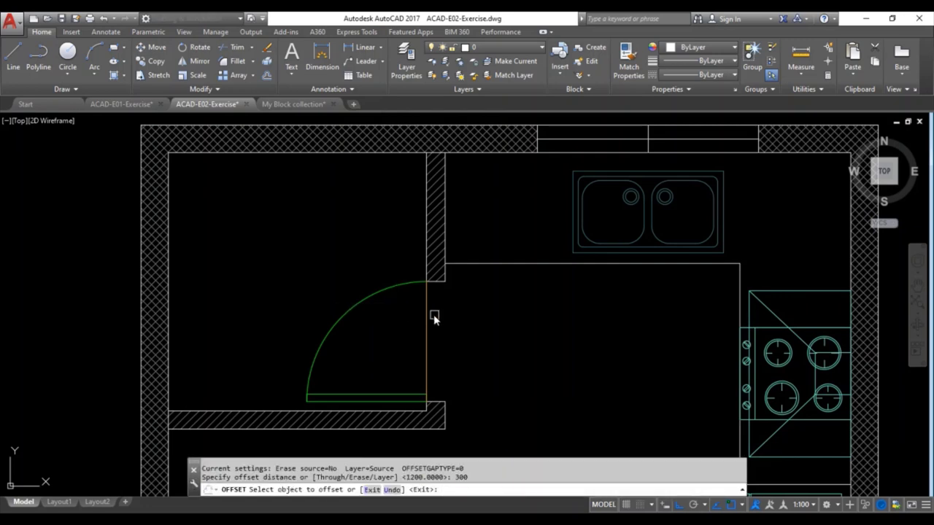
click(430, 314)
click(387, 312)
key(Escape)
- Extend the new tile line to the top and bottom wall edges
key(Escape)
key(Escape)
text(e)
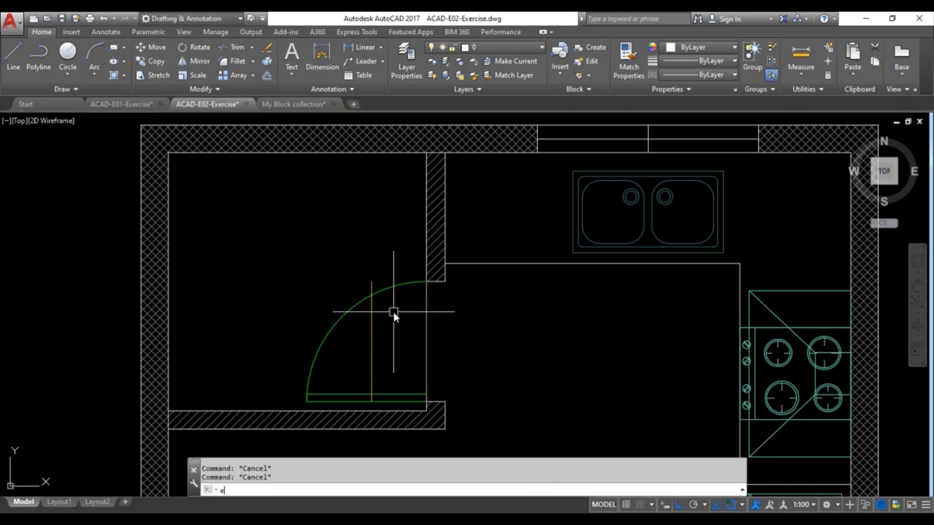
text(x)
key(Return)
key(Escape)
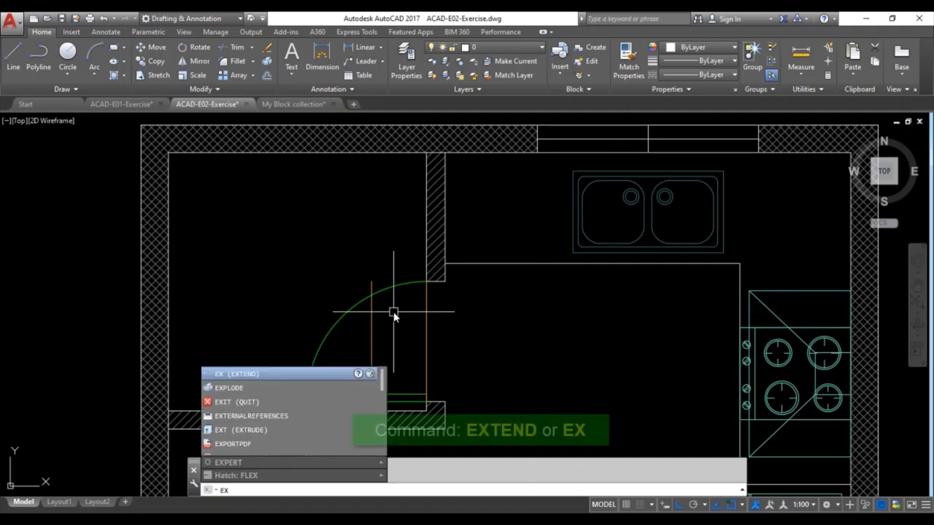
key(Return)
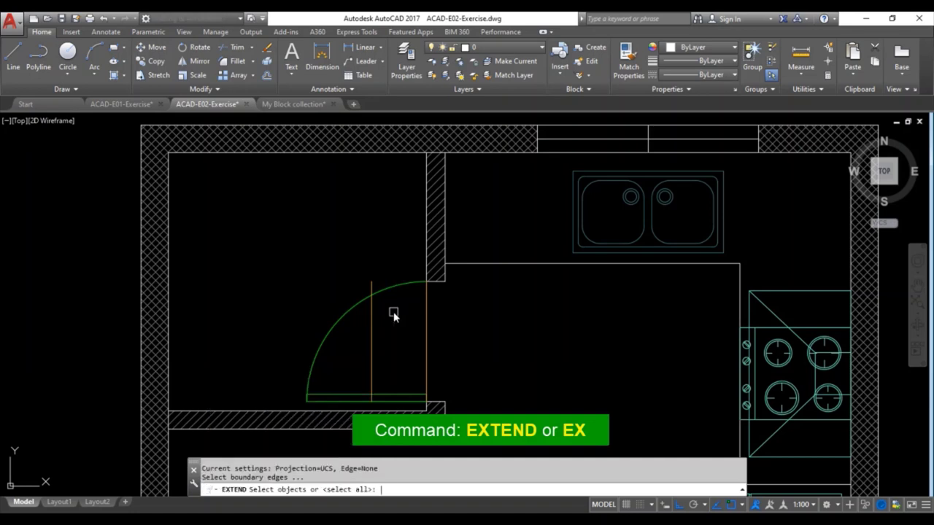
click(291, 411)
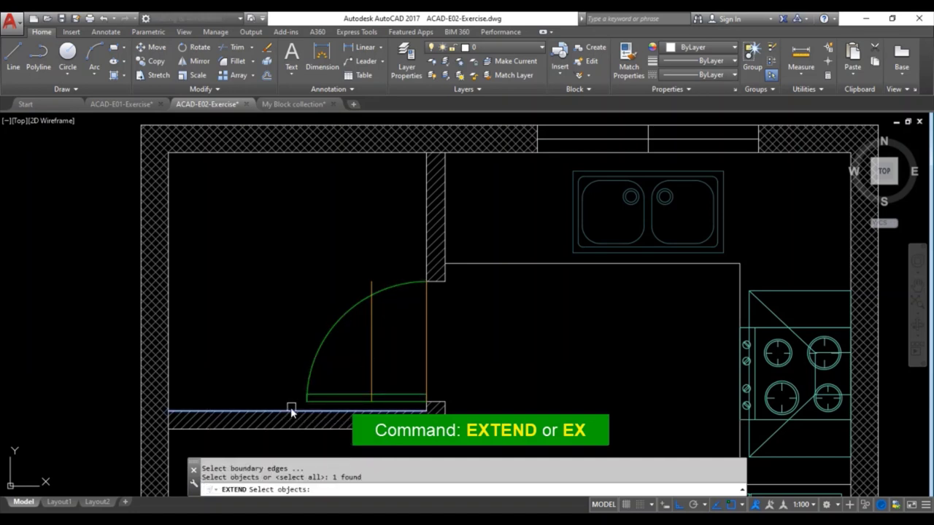
click(300, 154)
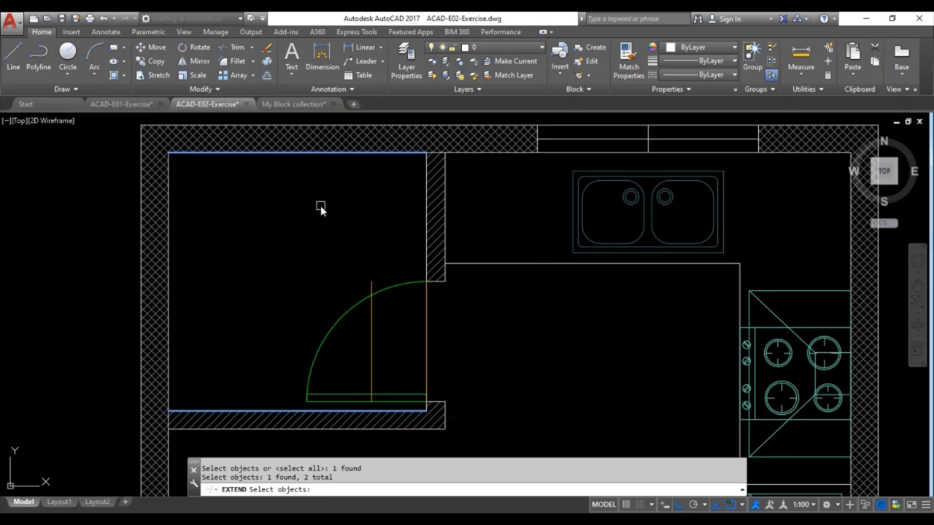
key(Return)
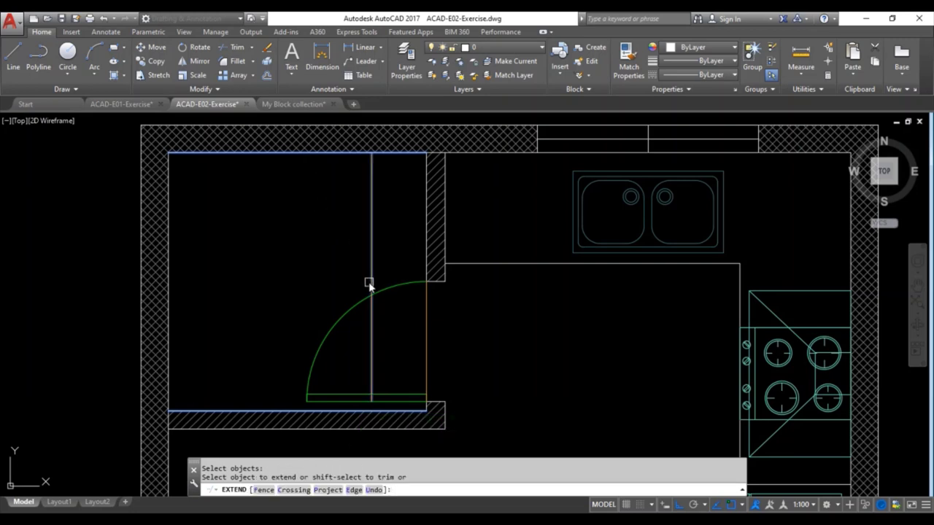
click(369, 282)
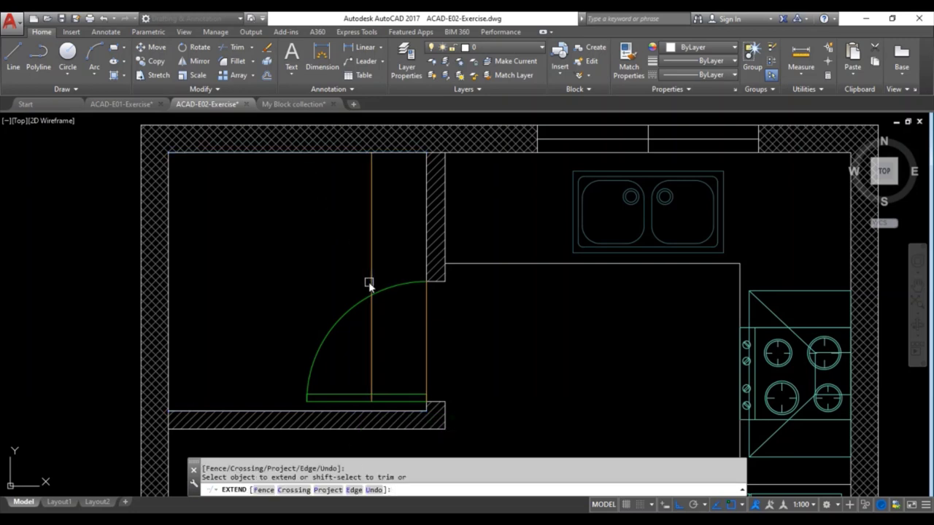
click(373, 369)
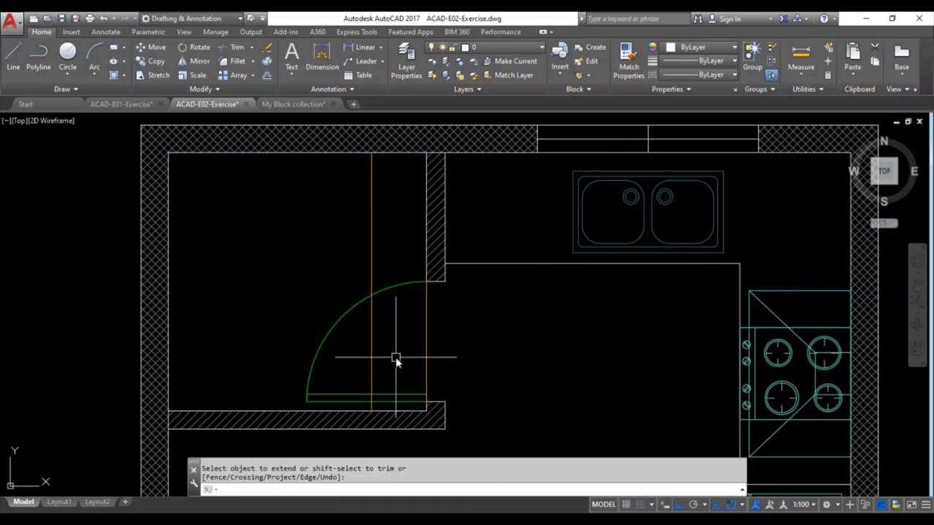
- Offset three more vertical tile lines leftward, each 300 apart
key(Escape)
text(o)
key(Return)
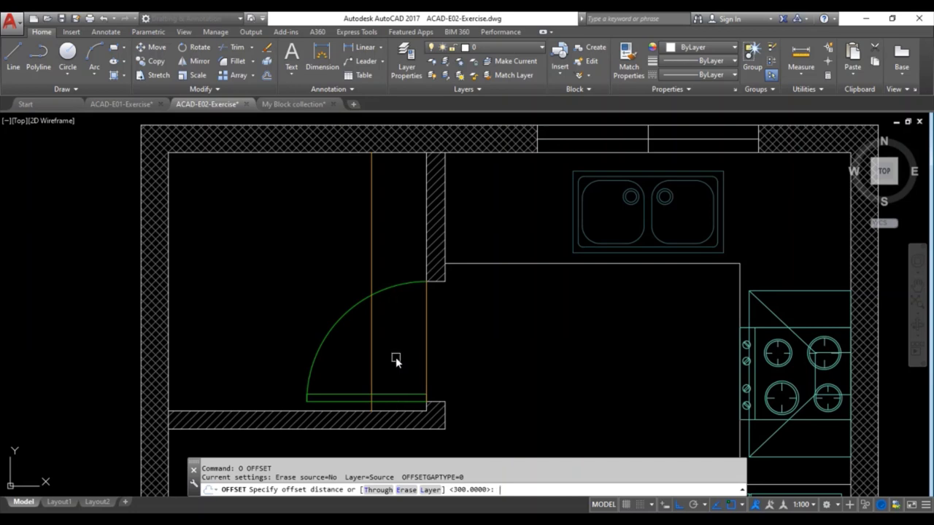
key(Return)
click(372, 334)
click(318, 338)
click(316, 289)
click(251, 271)
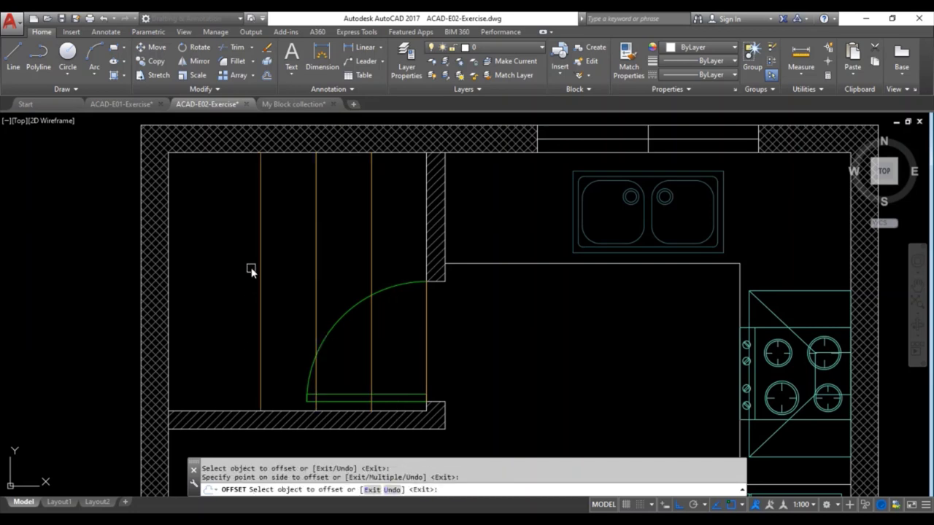
click(260, 270)
click(229, 267)
key(Escape)
key(Escape)
key(Escape)
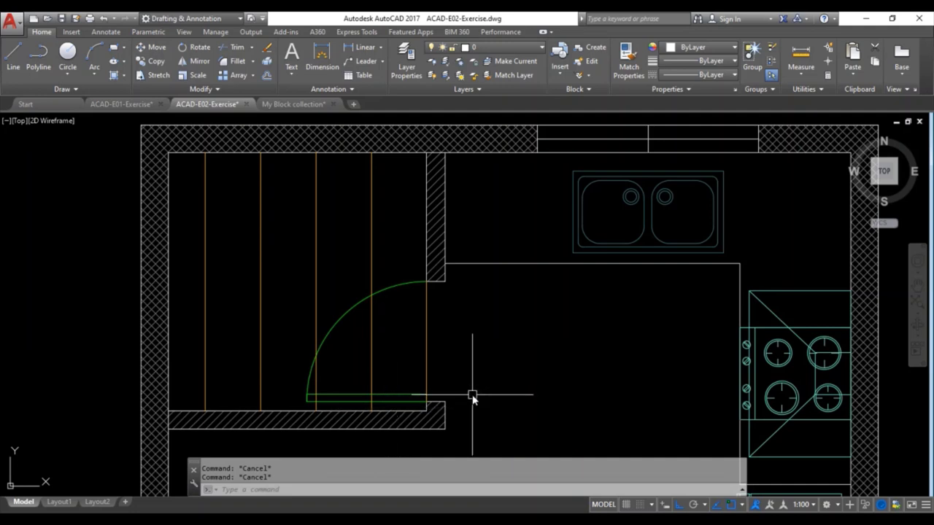
- Offset the bottom wall's inner edge 300 upward as a horizontal tile line, then save
text(o)
key(Return)
text(3)
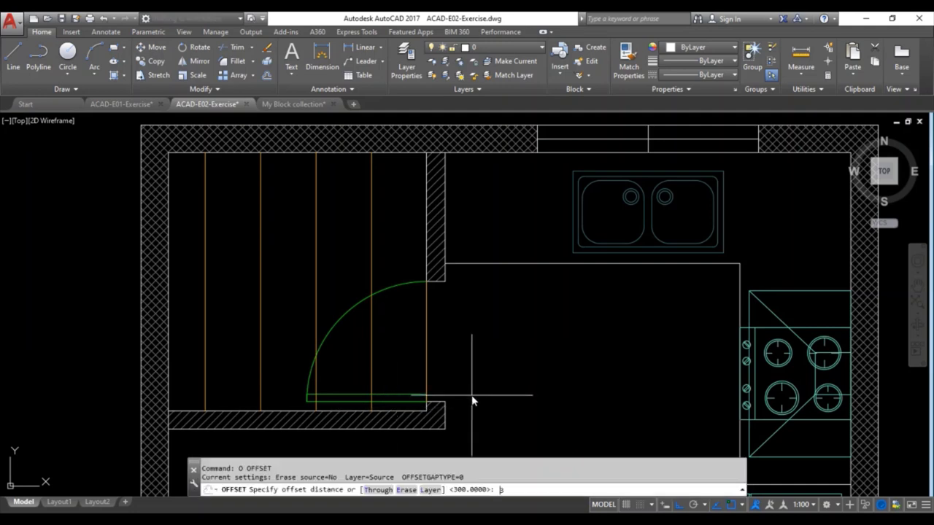
key(Return)
click(394, 402)
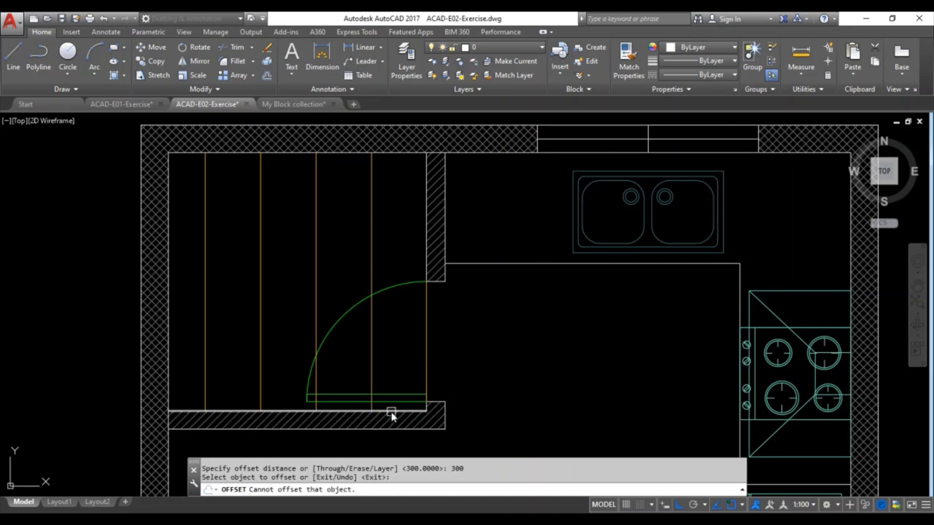
click(390, 350)
key(Escape)
key(ctrl+s)
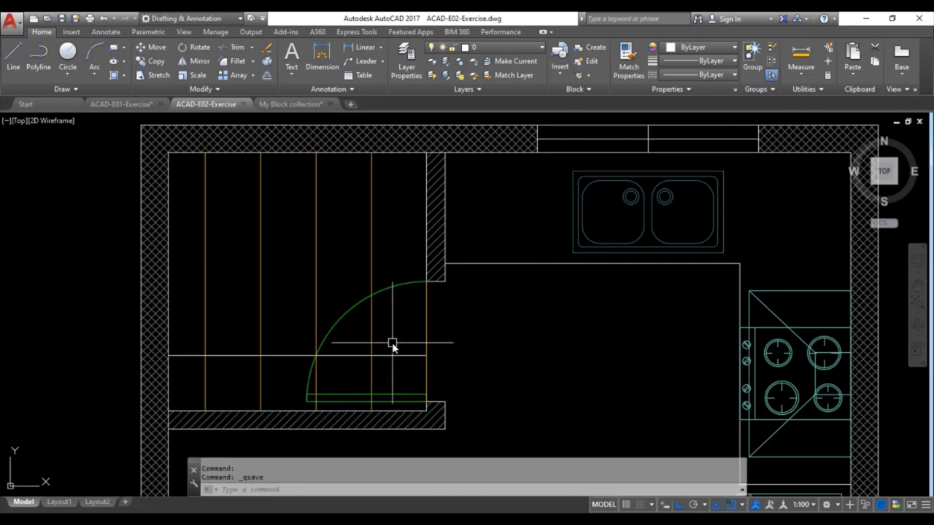
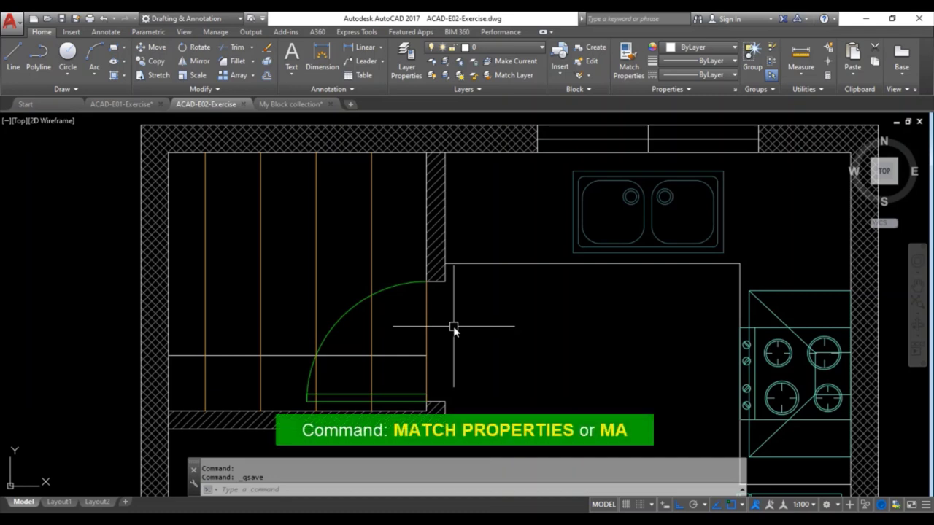
- Match properties from the orange tile line with MATCHPROP (MA) and save the drawing
text(MA)
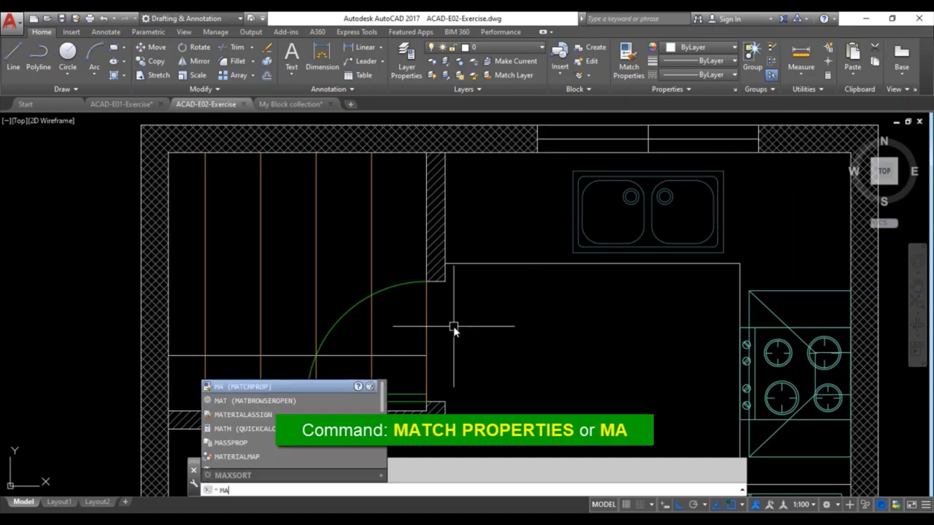
key(Return)
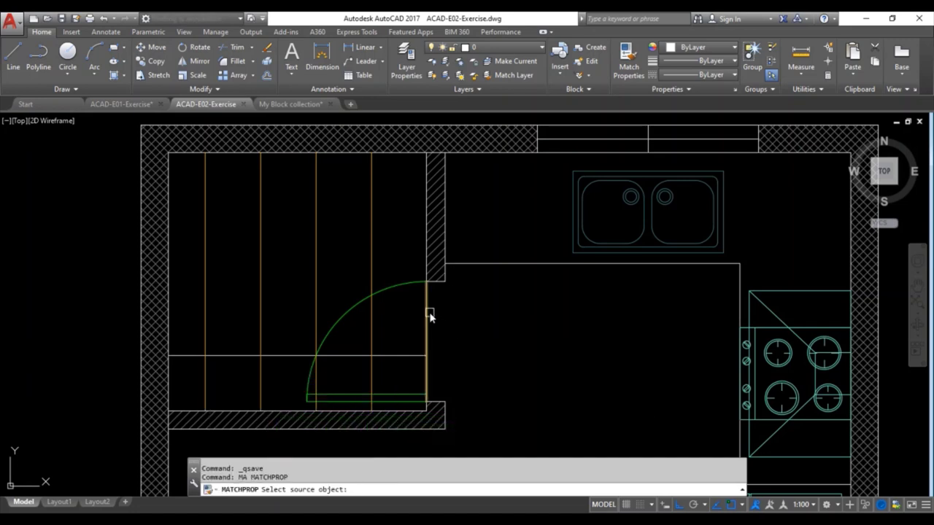
click(429, 314)
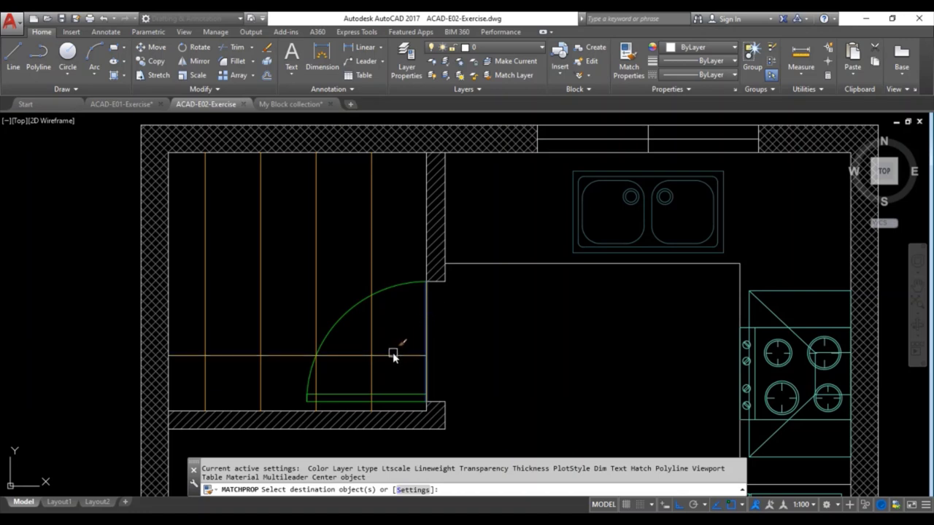
key(Return)
key(ctrl+s)
- Offset horizontal tile lines upward at 300 spacing across the bathroom floor
text(o)
key(Return)
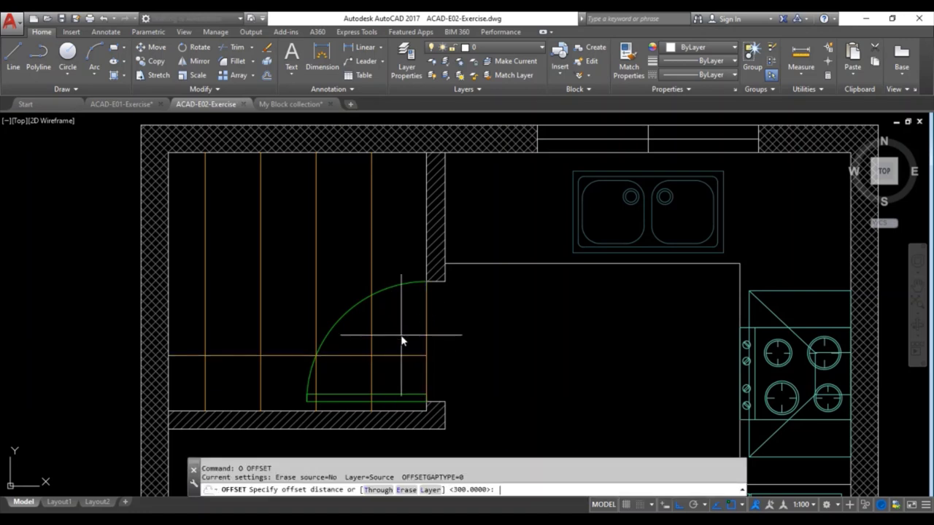
key(Return)
click(399, 356)
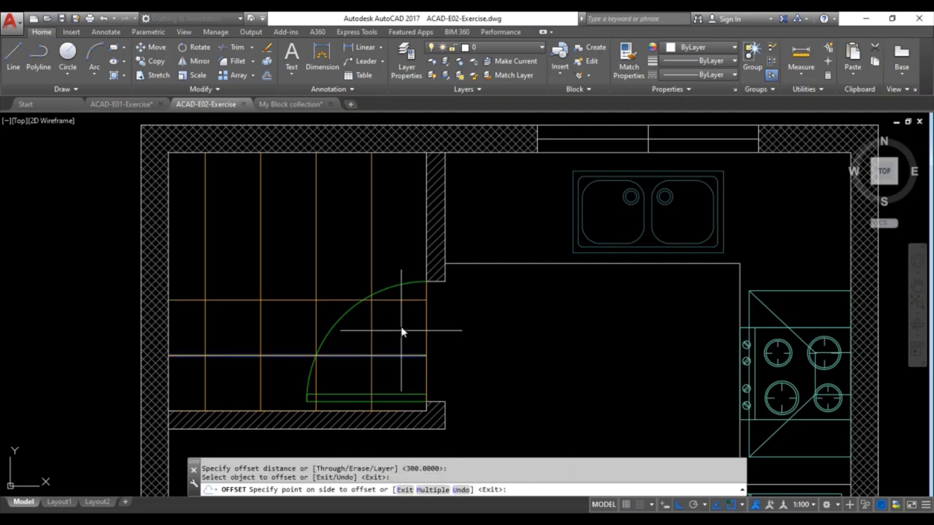
click(402, 321)
click(402, 300)
click(397, 248)
click(391, 206)
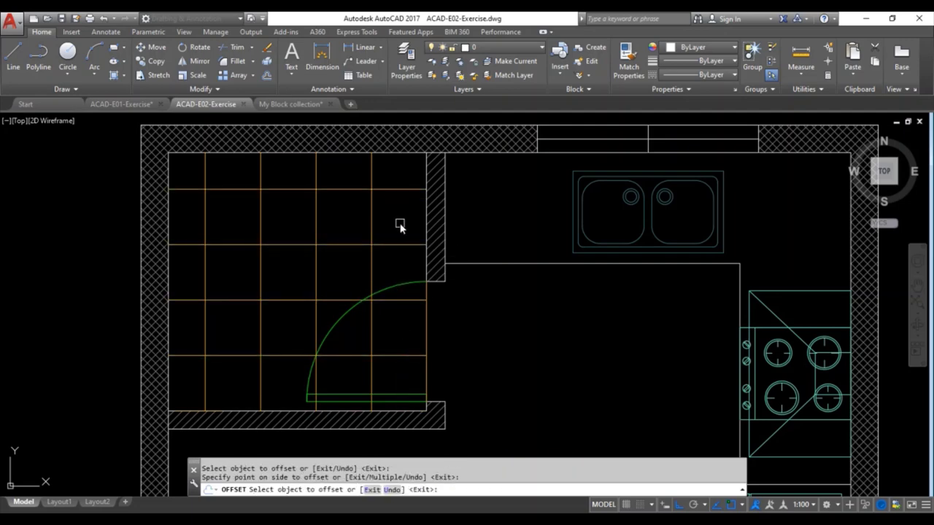
key(Escape)
key(Escape)
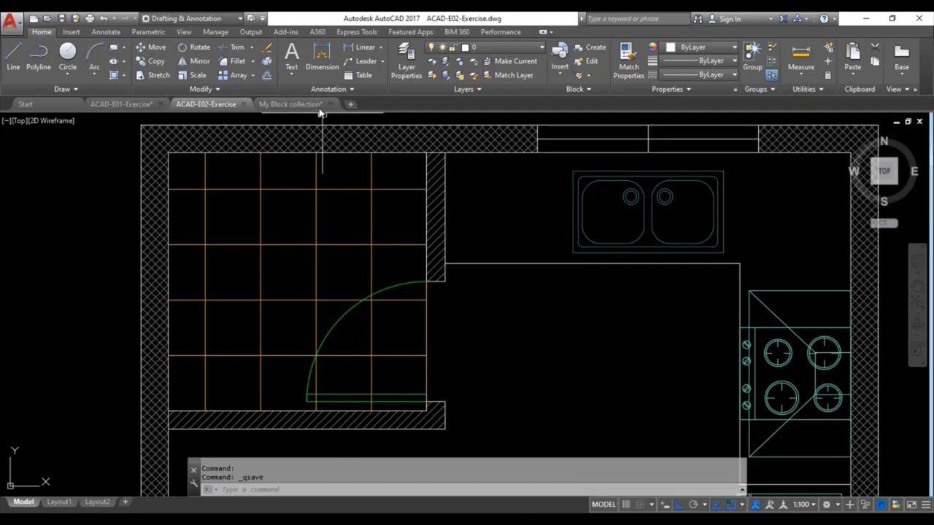
- Select the rectangular sink with oval basin in the My Block collection drawing
click(304, 102)
scroll(532, 233, down, 5)
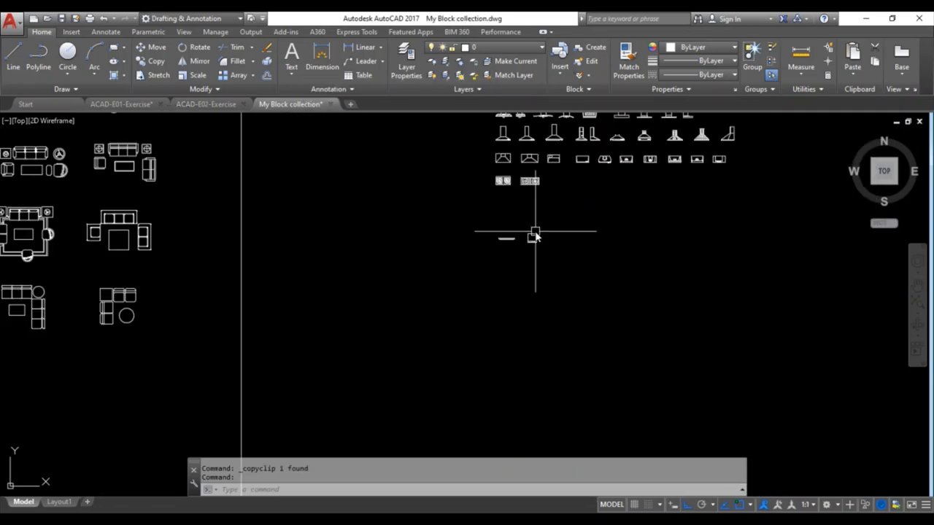
scroll(500, 327, down, 3)
scroll(496, 233, up, 3)
scroll(473, 210, up, 3)
middle_drag(473, 209, 475, 290)
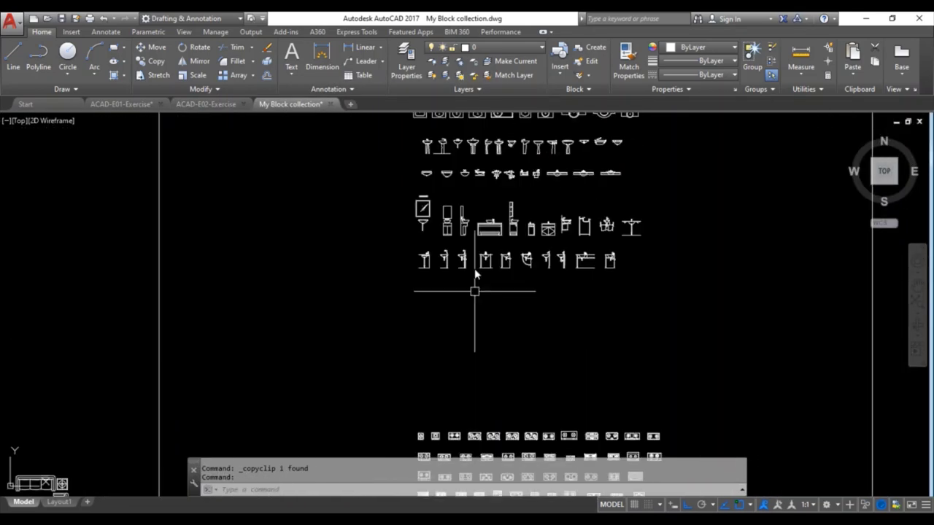
scroll(460, 291, down, 2)
scroll(406, 167, up, 3)
scroll(400, 173, up, 2)
scroll(422, 237, down, 3)
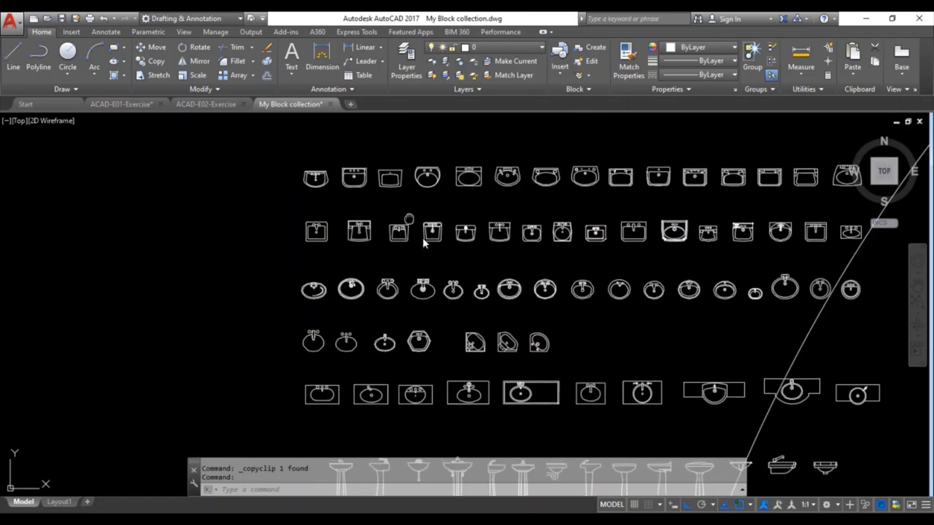
scroll(416, 238, up, 4)
scroll(416, 236, down, 3)
middle_drag(388, 265, 398, 225)
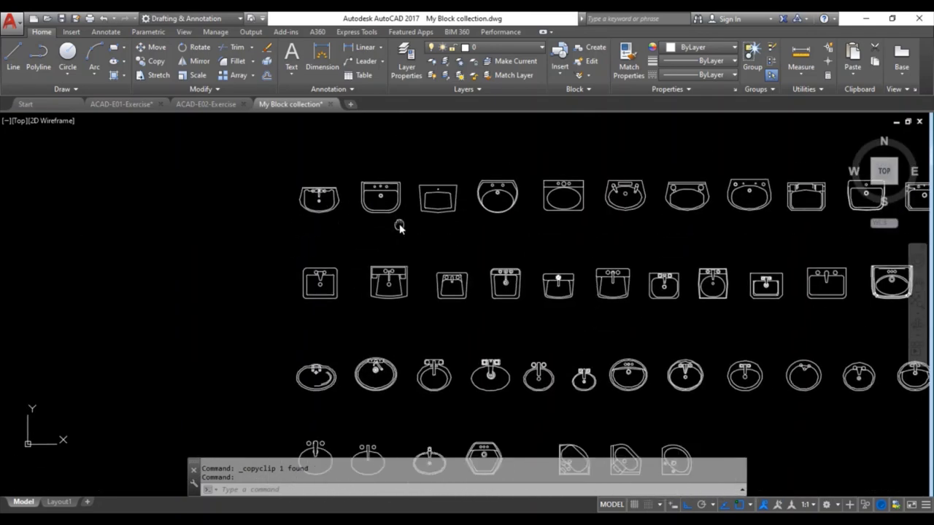
middle_drag(481, 246, 314, 290)
click(409, 224)
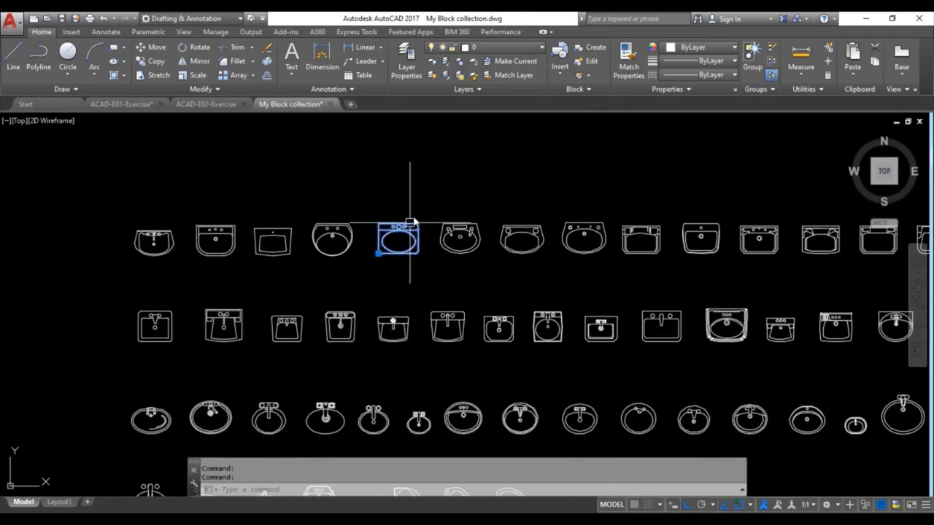
scroll(420, 197, down, 4)
middle_drag(428, 175, 416, 291)
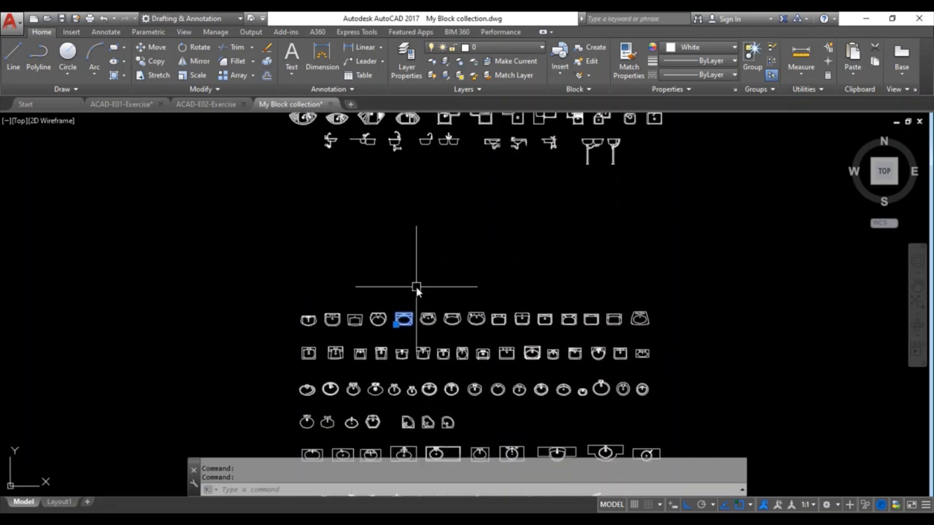
- Paste the sink into the floor plan beside the bathroom
click(211, 106)
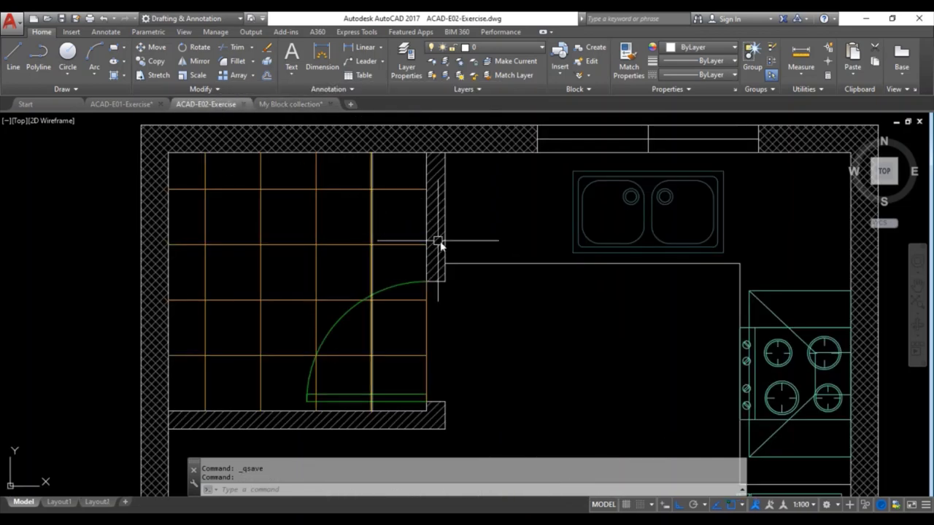
mouse_move(510, 332)
middle_down()
mouse_move(460, 267)
mouse_move(480, 295)
middle_up()
key(ctrl+v)
click(420, 312)
click(480, 296)
click(457, 268)
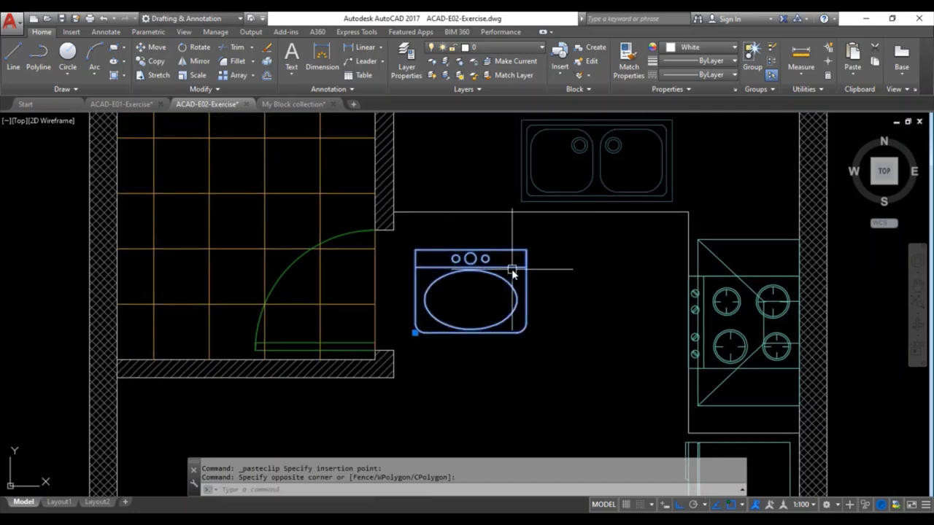
- Rotate the sink 270 degrees about its taps with ROTATE (RO)
text(ro)
key(Return)
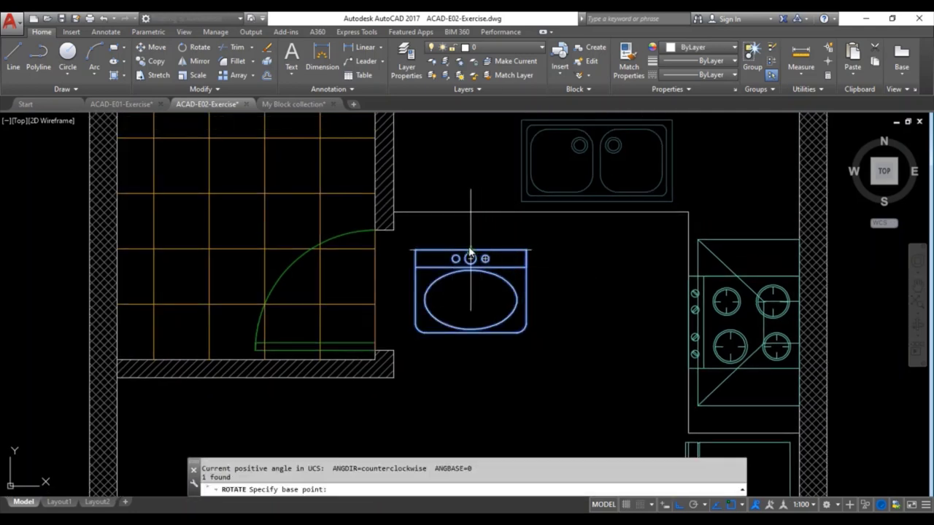
click(470, 254)
click(533, 341)
- Move the rotated sink against the bathroom's inner wall
middle_drag(488, 273, 543, 353)
click(543, 354)
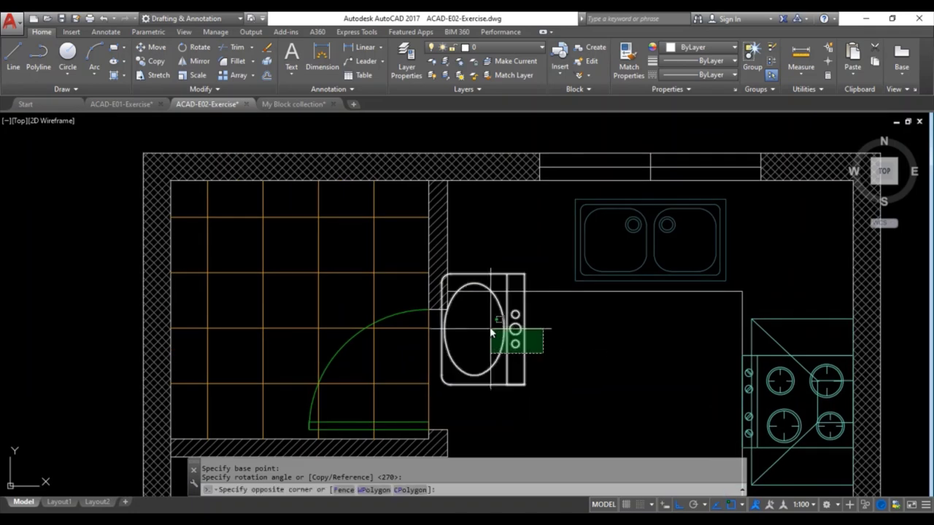
click(491, 332)
text(m)
key(Return)
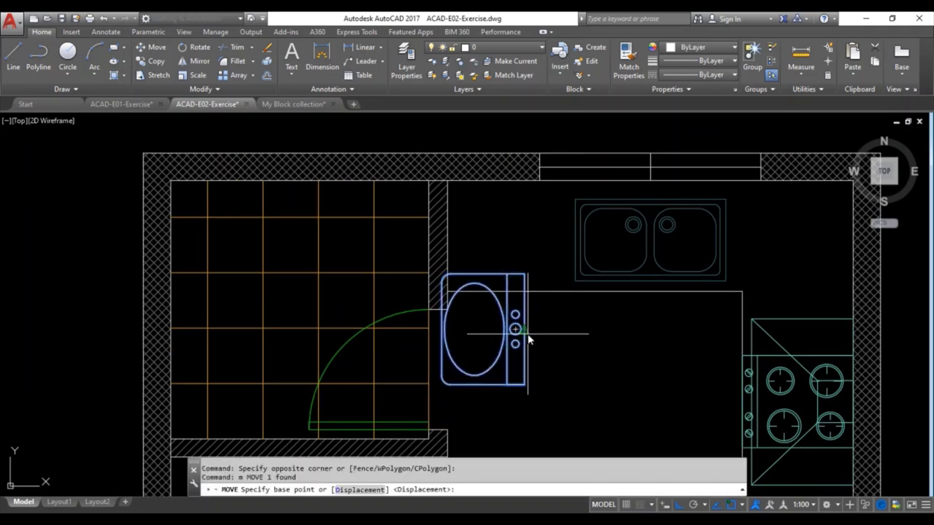
click(527, 334)
scroll(387, 224, up, 5)
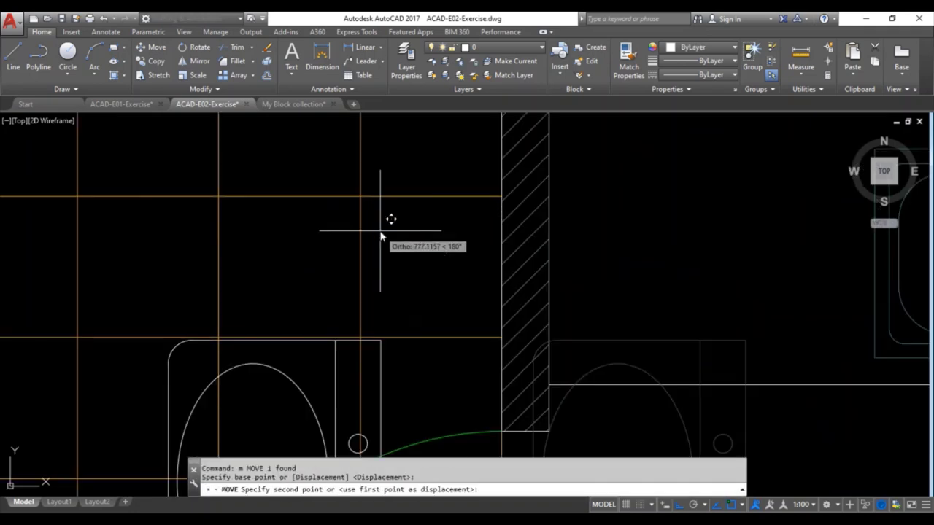
click(511, 256)
scroll(501, 265, down, 2)
scroll(489, 259, down, 3)
key(Escape)
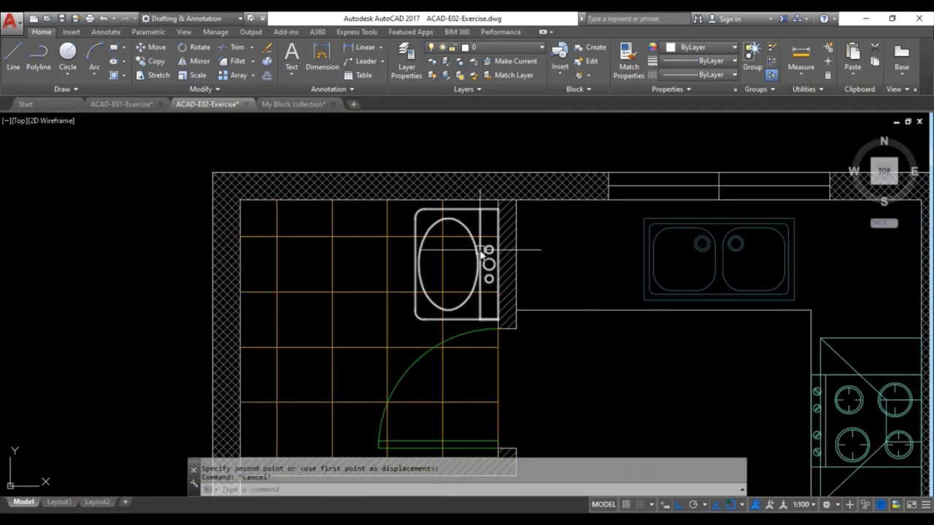
- Put the sink on the sanitary fixtures layer
click(481, 253)
click(484, 48)
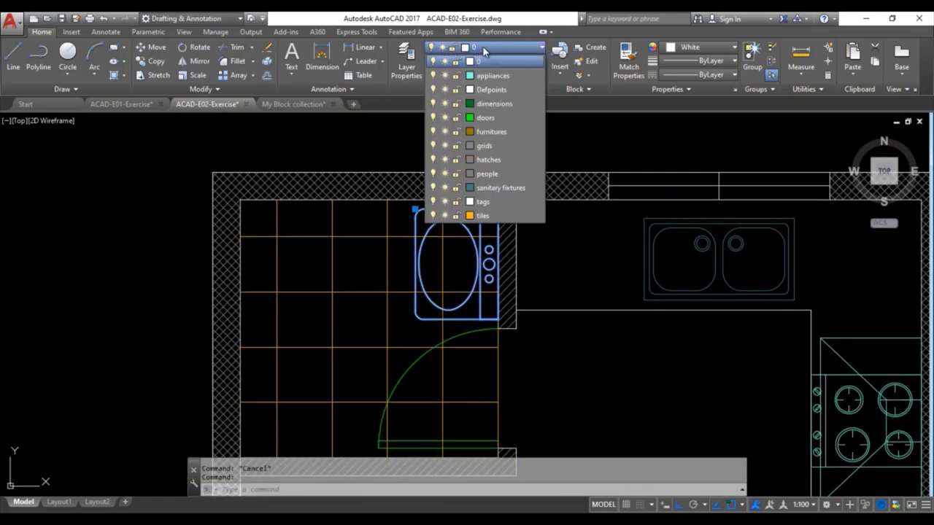
click(500, 188)
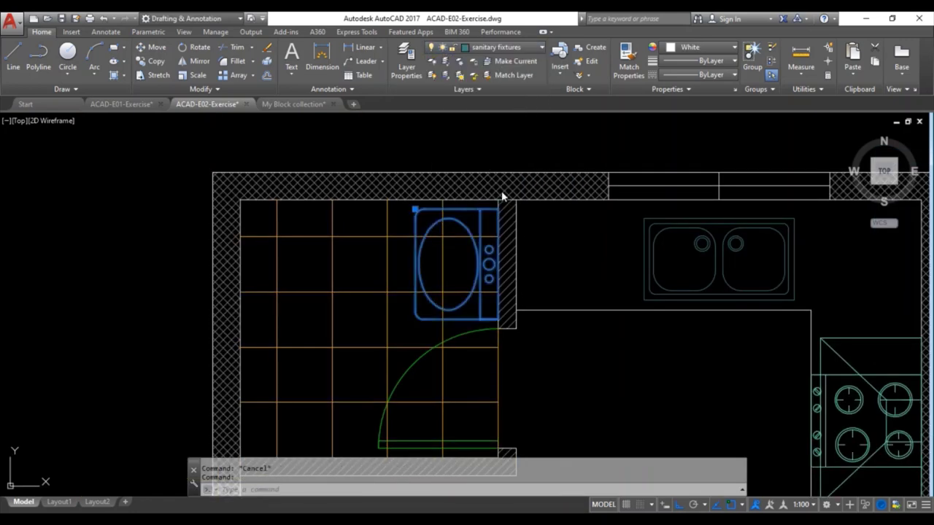
key(Escape)
scroll(450, 212, up, 5)
scroll(460, 190, down, 1)
scroll(543, 267, down, 3)
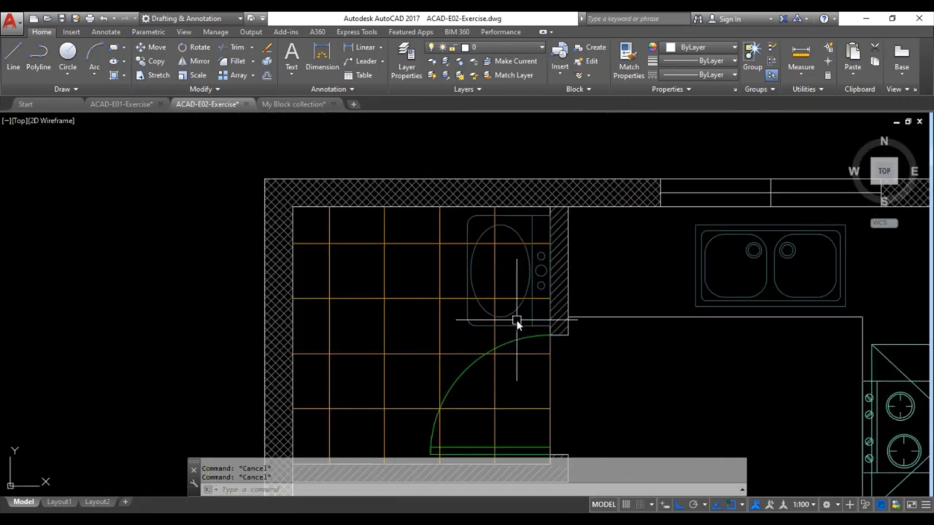
scroll(484, 229, up, 5)
scroll(454, 200, up, 1)
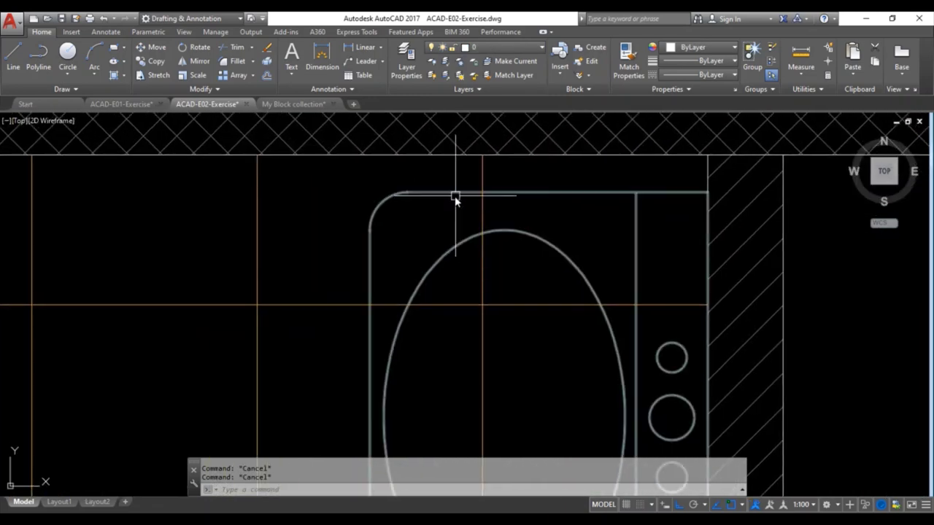
- Trim the tile lines under the sink using its top and left edges, then save
text(tr)
key(Return)
click(463, 193)
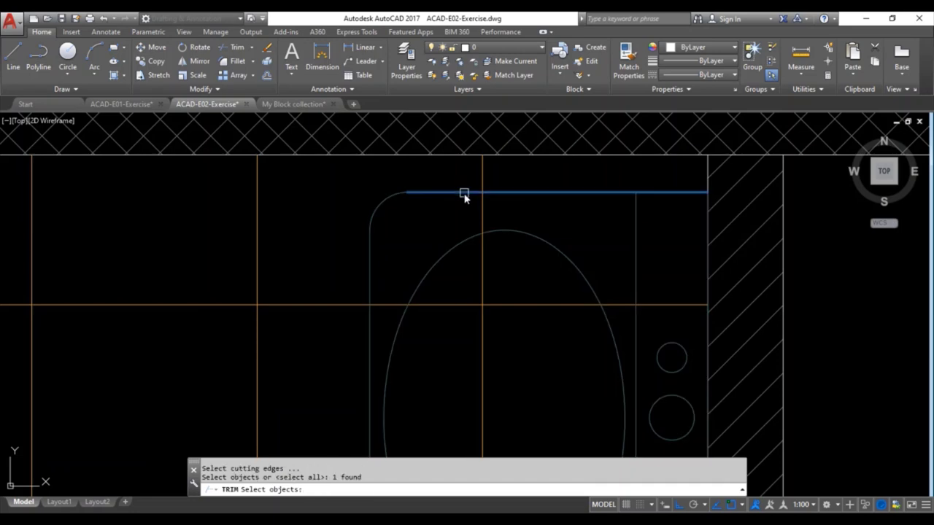
scroll(461, 195, down, 4)
click(427, 226)
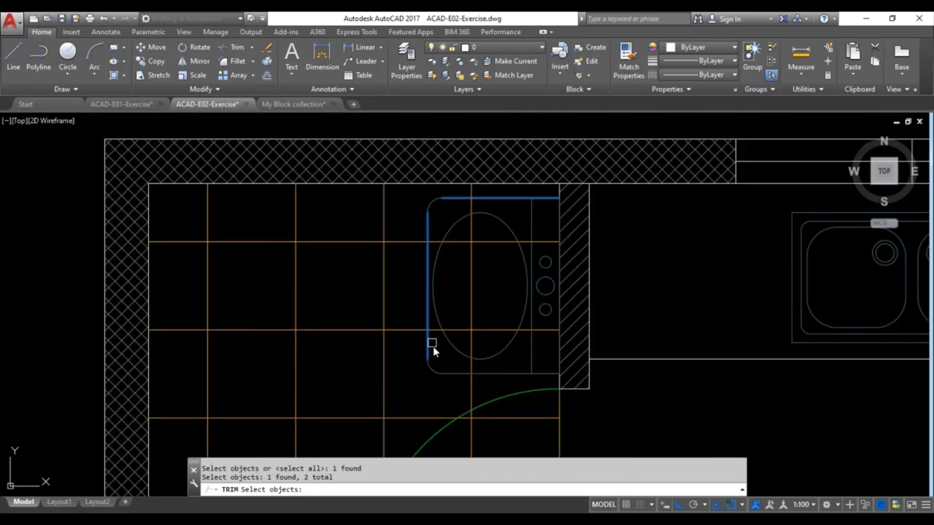
key(Return)
click(468, 372)
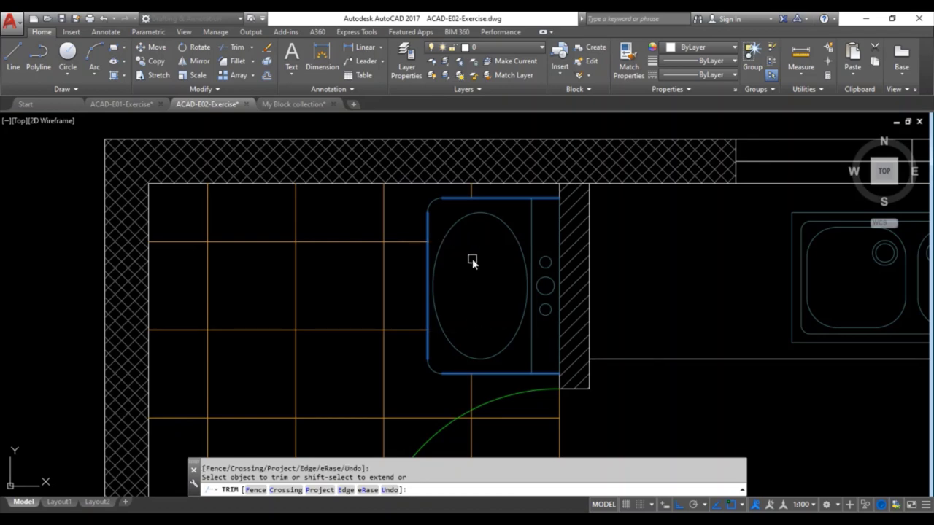
key(Escape)
key(Escape)
scroll(472, 261, down, 2)
key(ctrl+s)
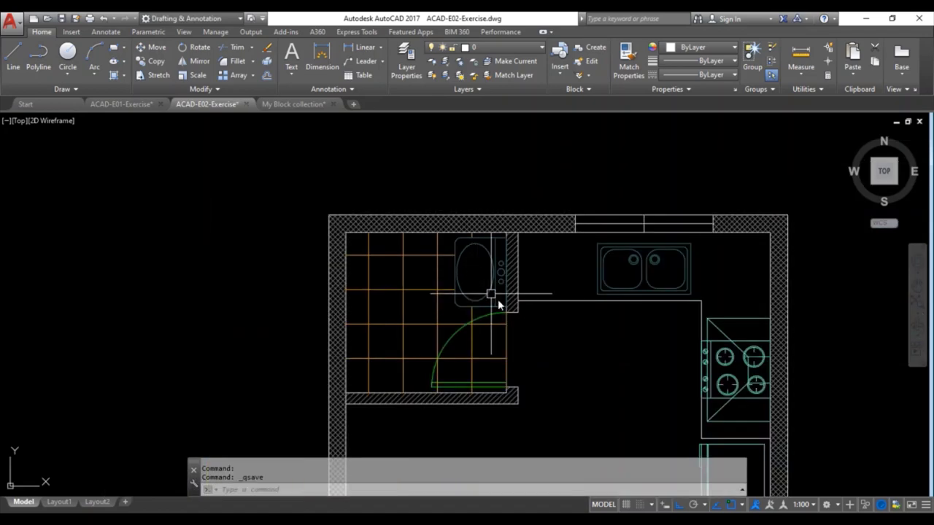
scroll(350, 355, up, 2)
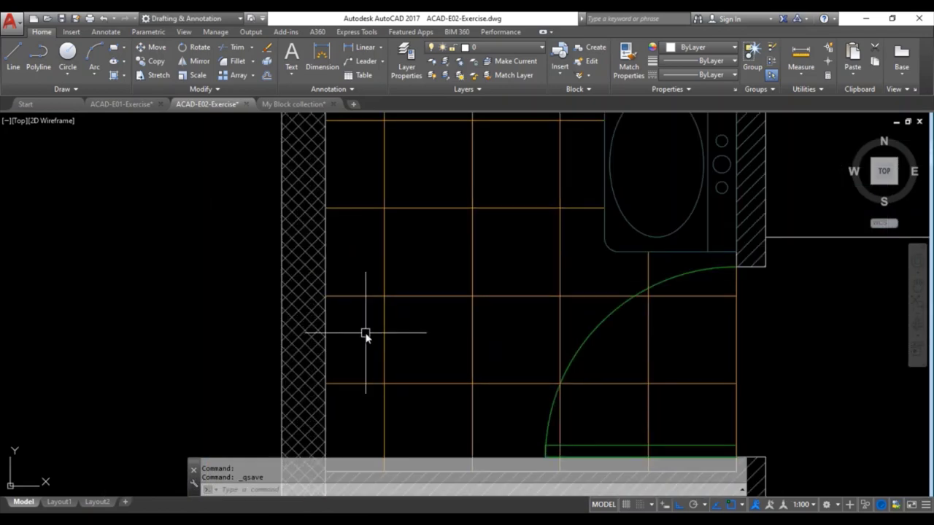
scroll(354, 233, down, 2)
- Copy the round wall-hung toilet block from My Block collection and paste it into the bathroom
click(295, 103)
click(515, 291)
click(438, 202)
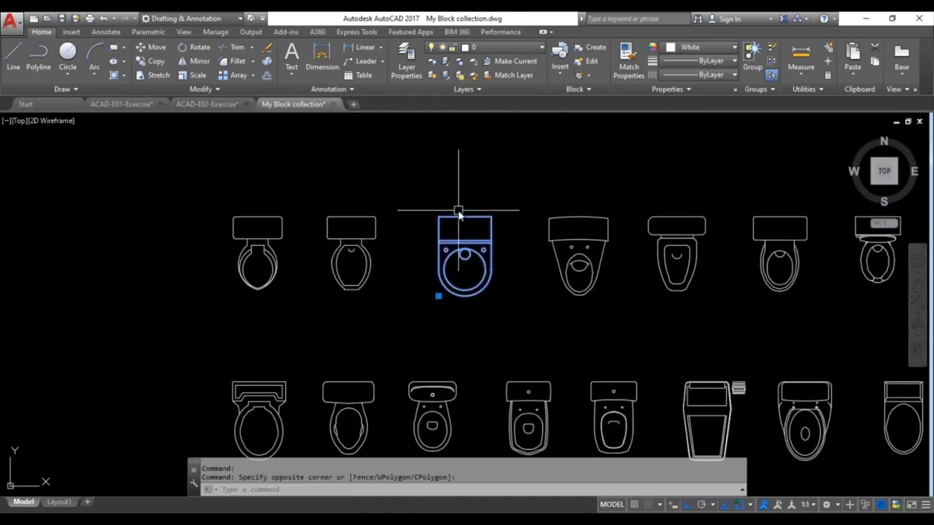
key(ctrl+c)
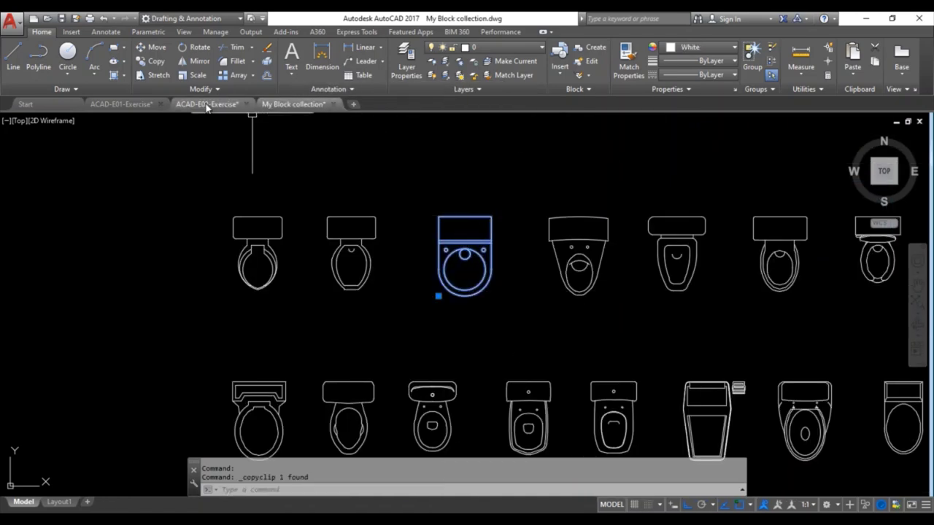
click(212, 104)
key(ctrl+v)
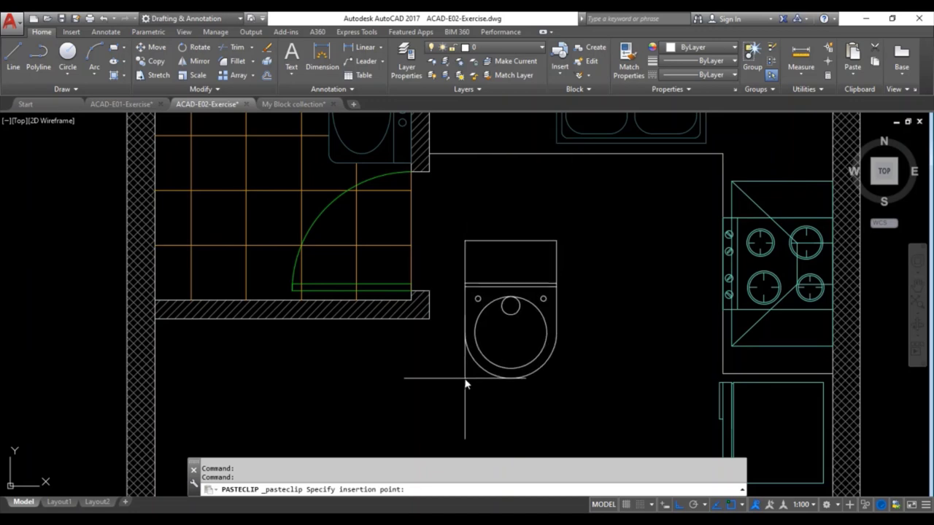
click(465, 377)
click(584, 347)
click(521, 262)
- Rotate the toilet 90 degrees about the tank's top midpoint
text(ro)
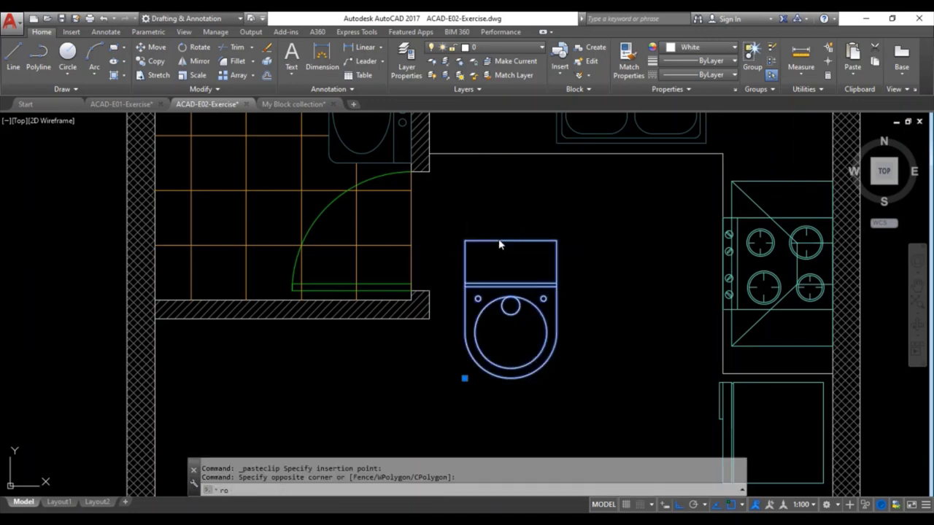
key(Return)
click(511, 241)
click(499, 217)
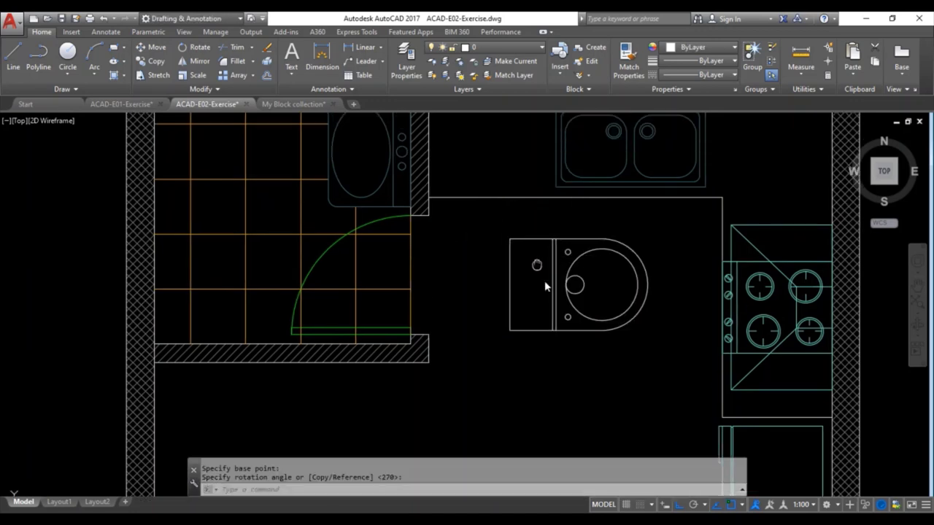
- Move the toilet by its lower-left corner into the bathroom wall corner
middle_drag(537, 260, 546, 285)
click(542, 323)
click(494, 273)
text(m)
key(Return)
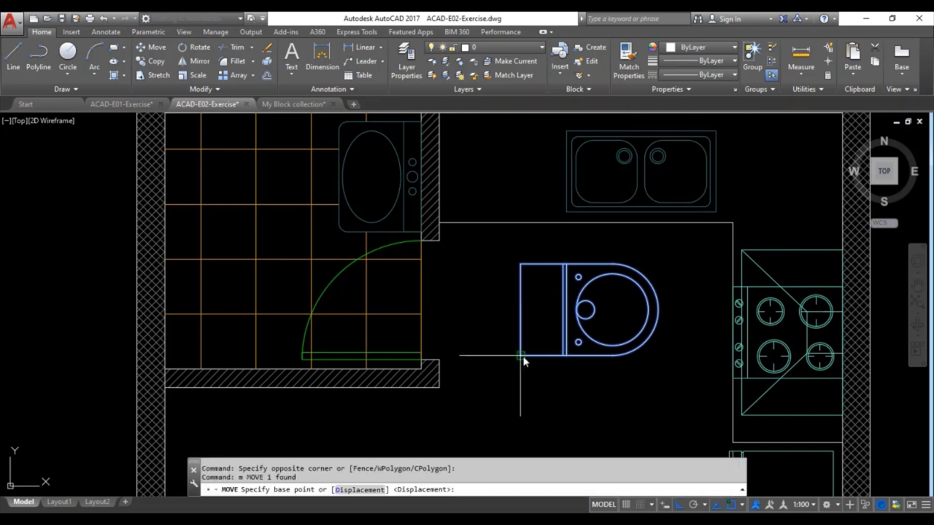
click(521, 356)
scroll(178, 368, up, 6)
click(147, 357)
scroll(147, 358, down, 5)
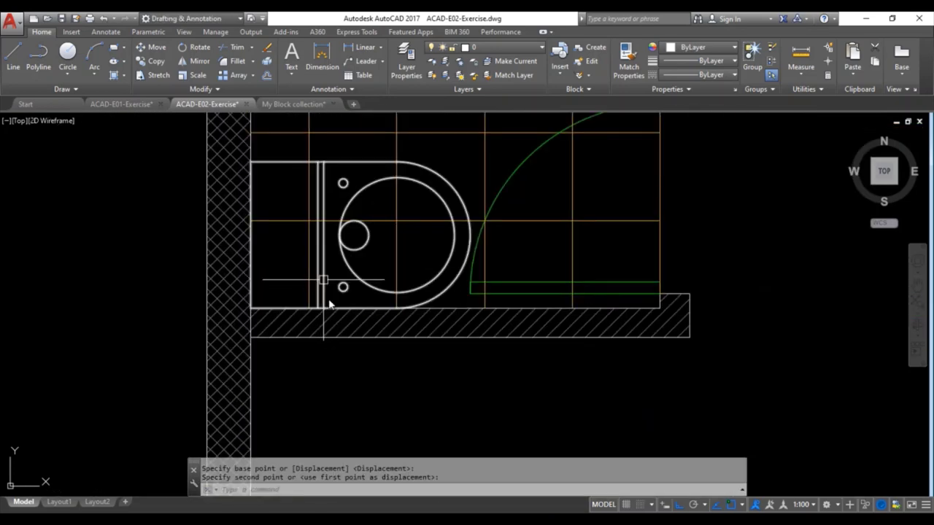
scroll(328, 302, up, 4)
key(Escape)
key(Escape)
- Move the toilet 350 units up the wall with Ortho on
click(459, 291)
text(m)
key(Return)
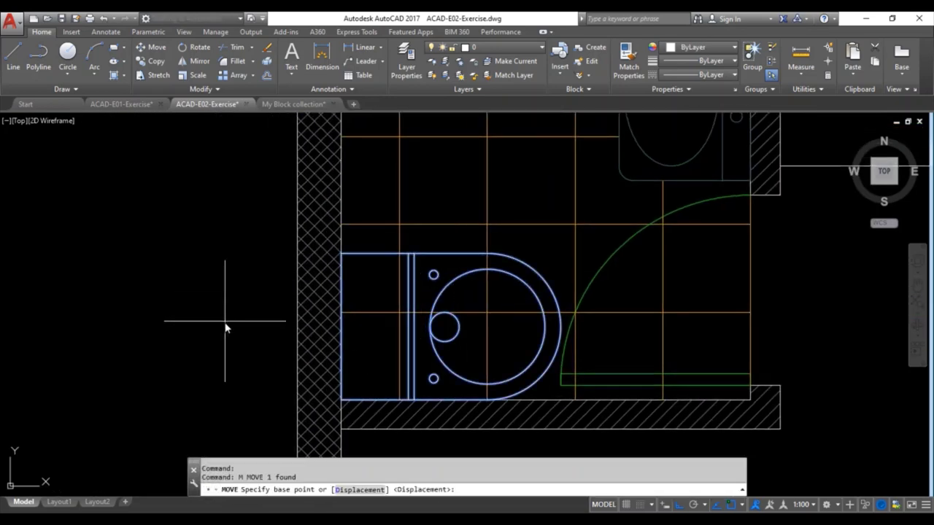
click(225, 323)
text(350)
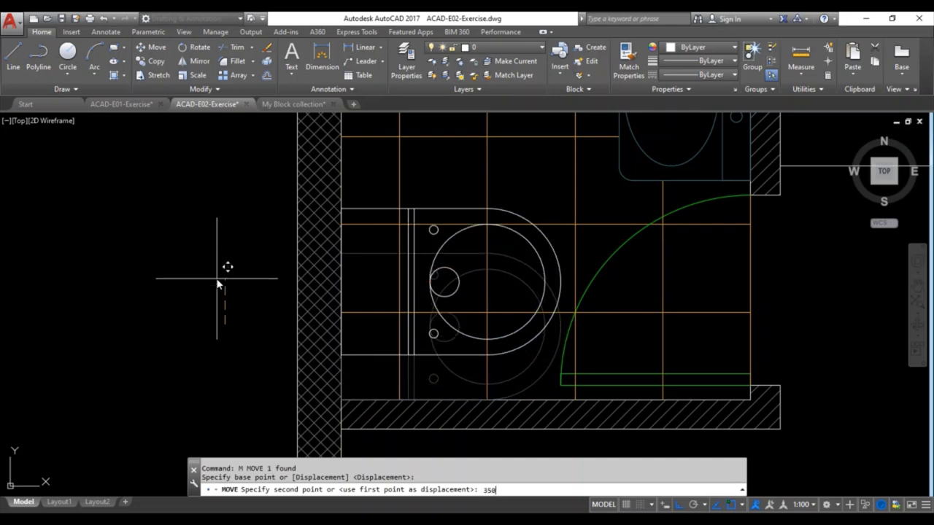
key(Return)
scroll(438, 246, down, 3)
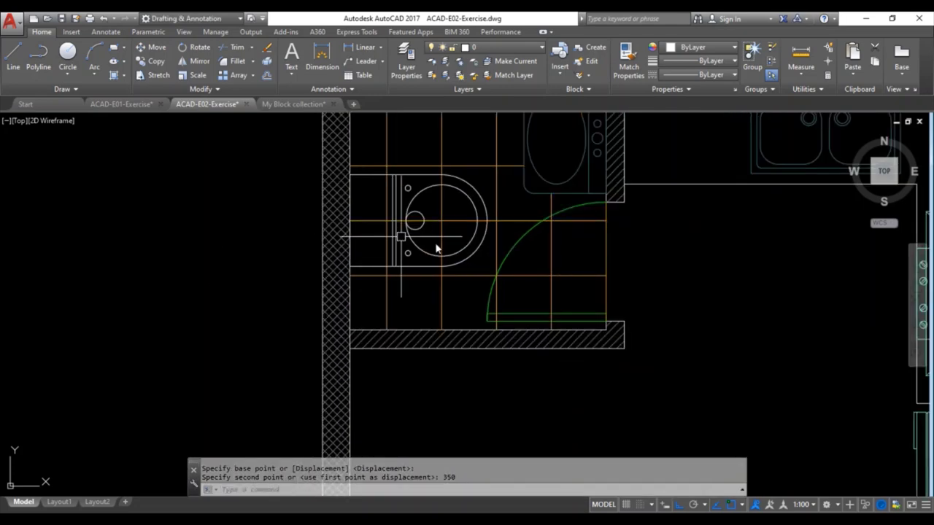
scroll(438, 246, down, 2)
scroll(379, 308, up, 4)
key(Escape)
key(Escape)
middle_drag(379, 308, 441, 272)
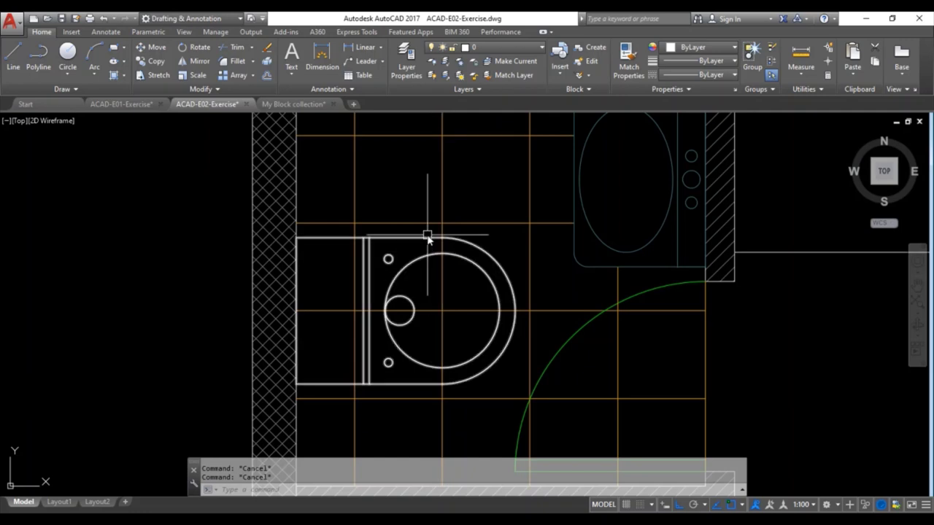
scroll(402, 206, up, 1)
scroll(406, 211, up, 1)
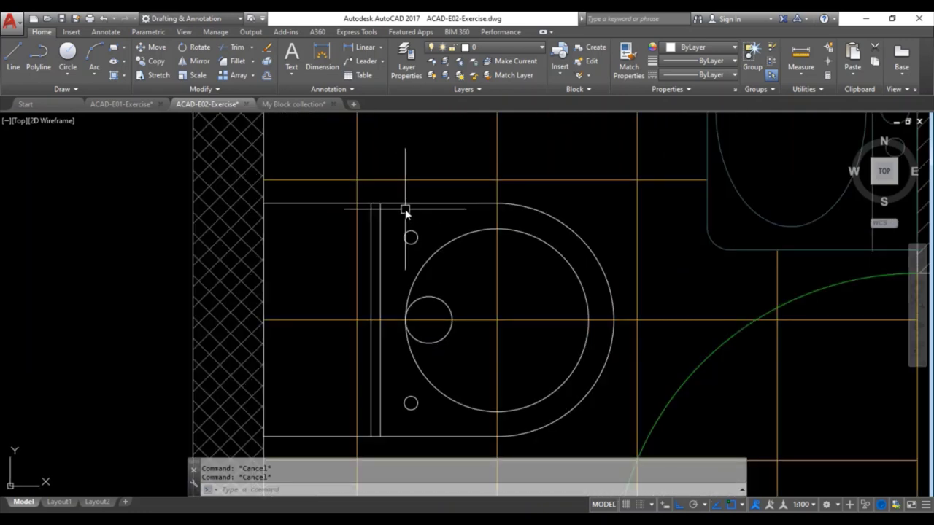
- Begin trimming with TRIM (TR), using the toilet's top line as a cutting edge
text(tr)
key(Return)
click(409, 203)
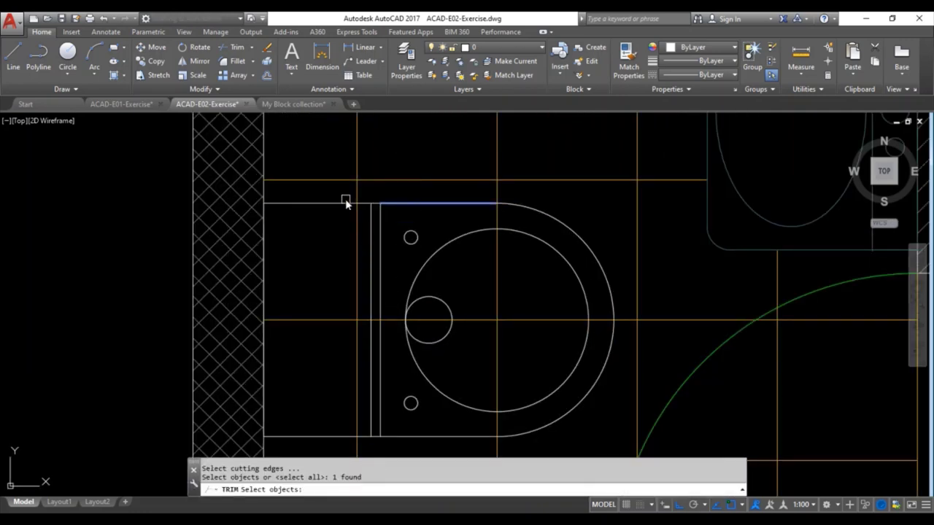
- Add the toilet's outer arc as a cutting edge and try trimming the tile lines inside it
middle_drag(562, 208, 572, 144)
click(555, 149)
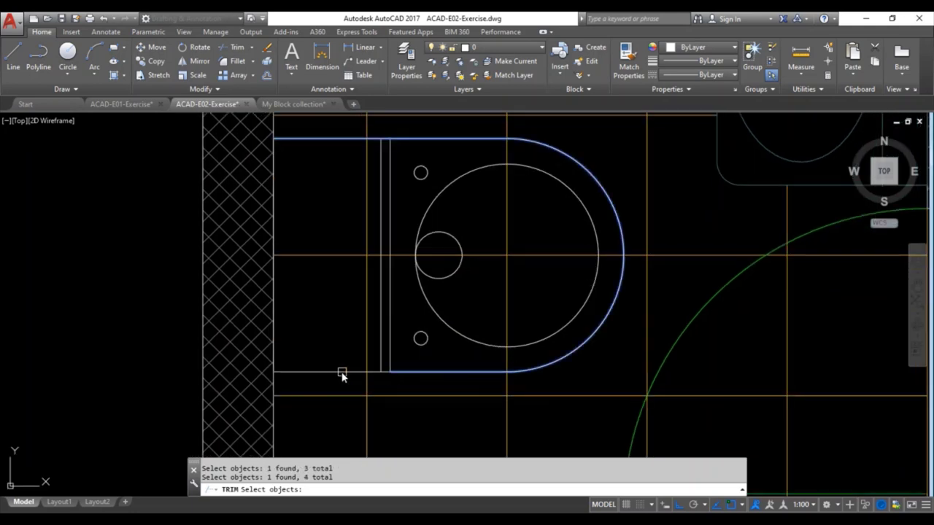
scroll(395, 333, down, 2)
key(Return)
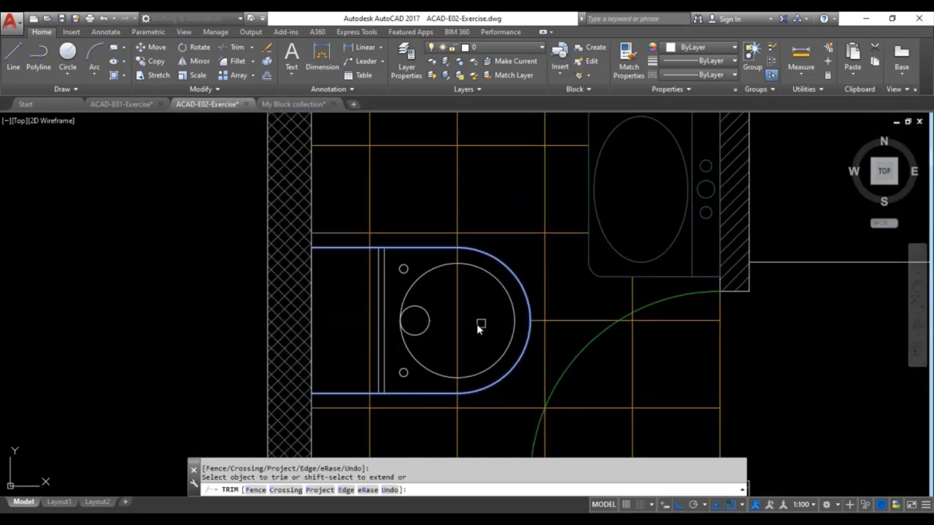
drag(458, 307, 358, 284)
click(364, 286)
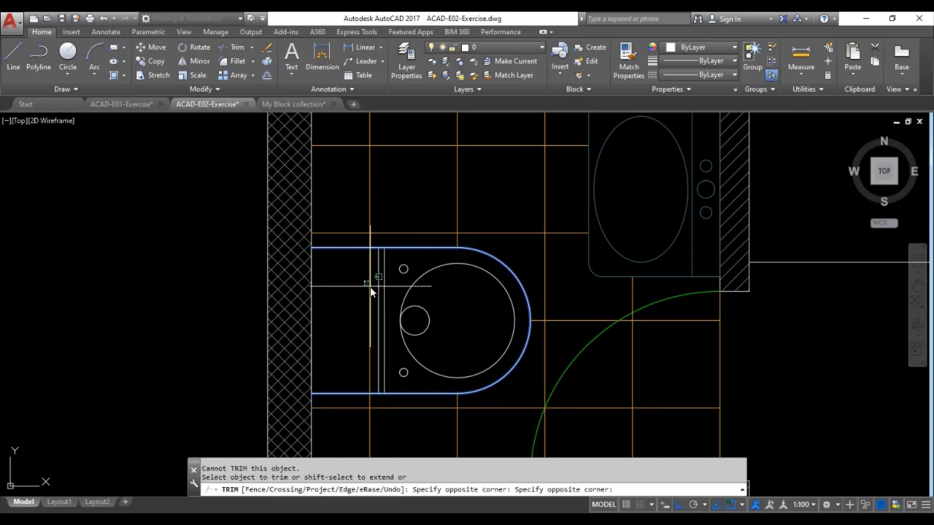
click(368, 289)
key(Escape)
scroll(365, 289, down, 2)
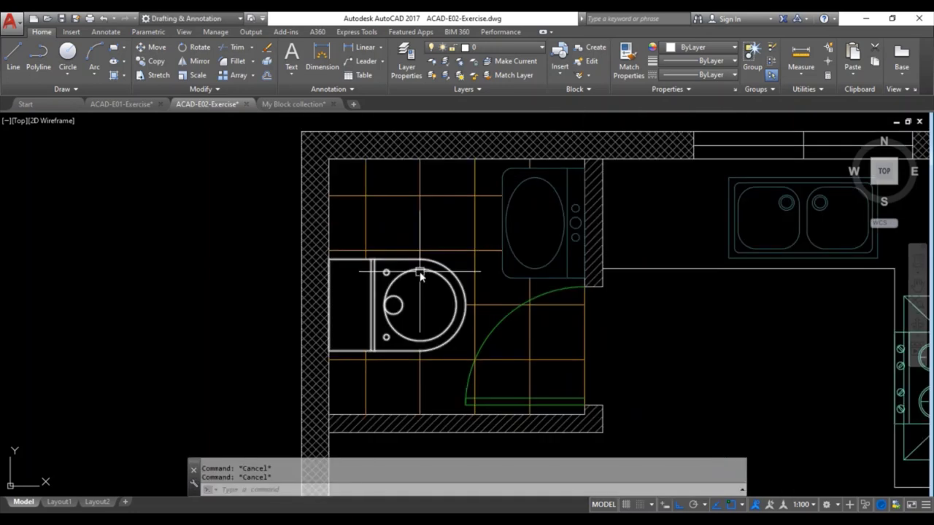
- Put the toilet on the sanitary fixtures layer
click(441, 264)
click(506, 45)
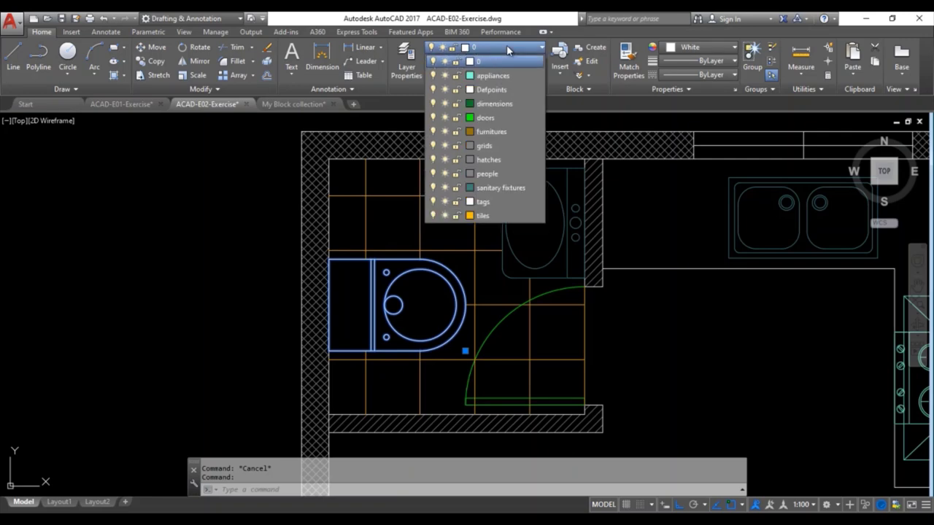
click(495, 184)
key(Escape)
- Save the drawing and reselect the toilet to confirm its layer
middle_drag(641, 309, 546, 241)
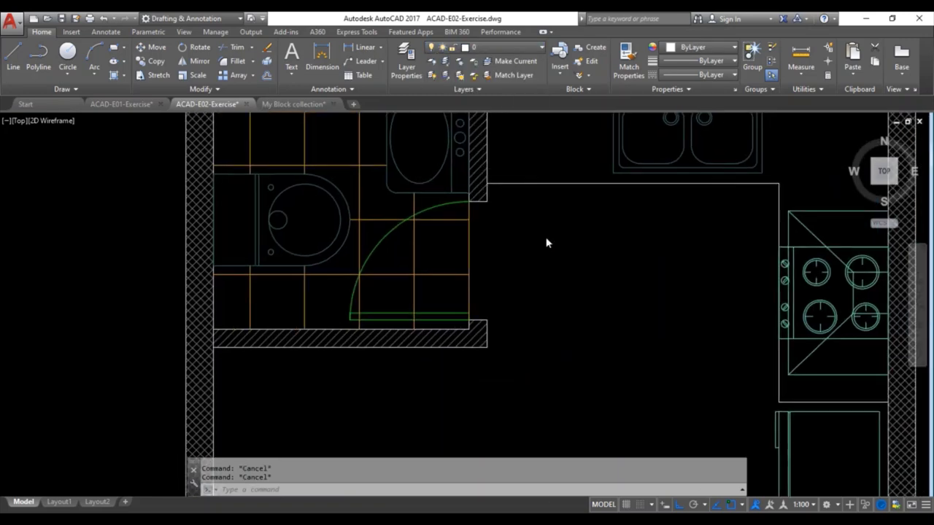
scroll(548, 251, down, 5)
scroll(483, 209, up, 2)
key(ctrl+s)
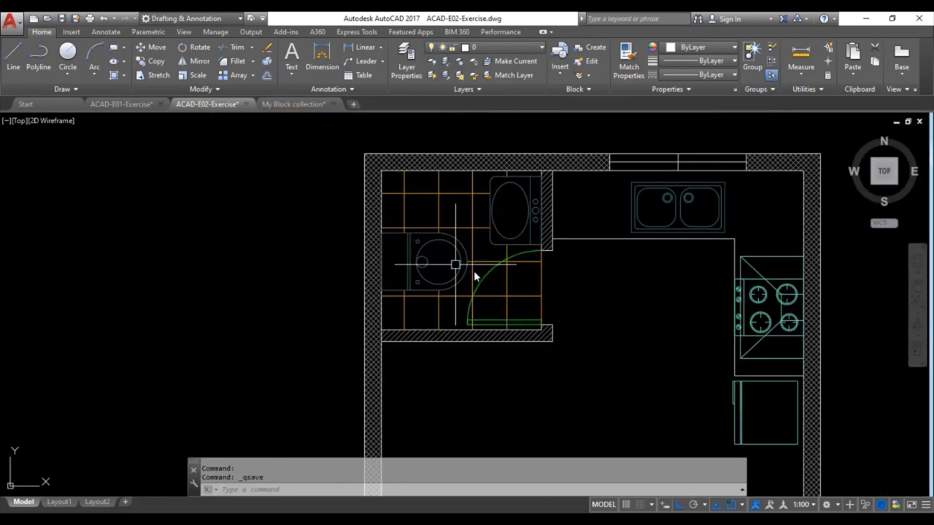
scroll(473, 219, up, 6)
scroll(484, 236, down, 3)
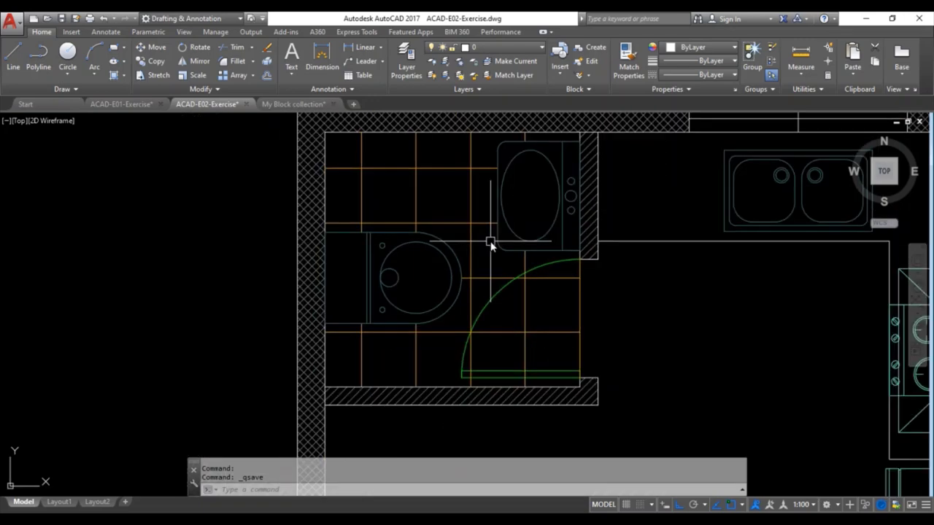
scroll(490, 244, down, 3)
scroll(452, 214, up, 2)
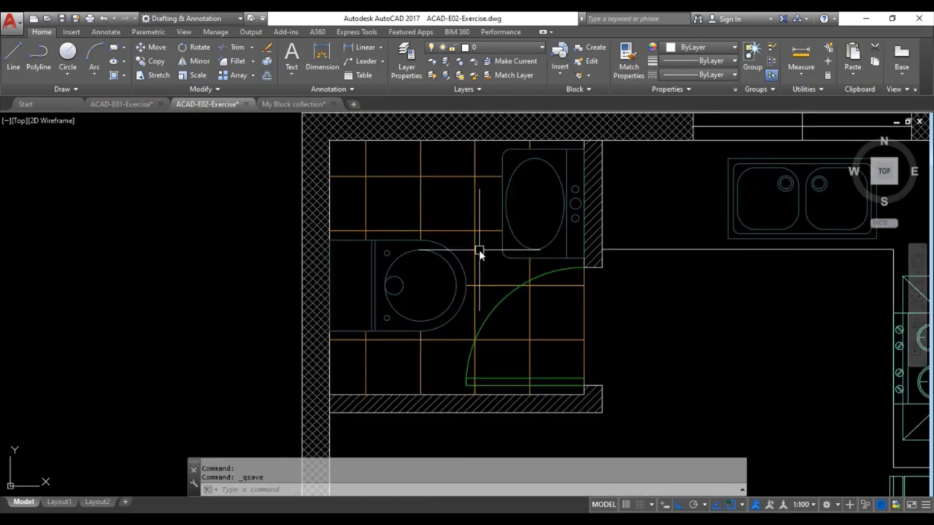
click(463, 264)
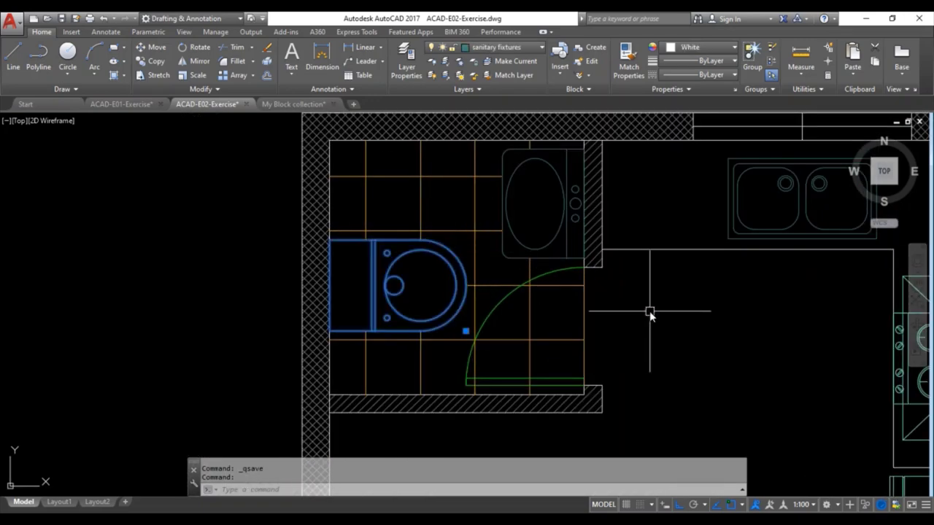
- Undo two view changes, then start moving the toilet and cancel, leaving it in place
key(Escape)
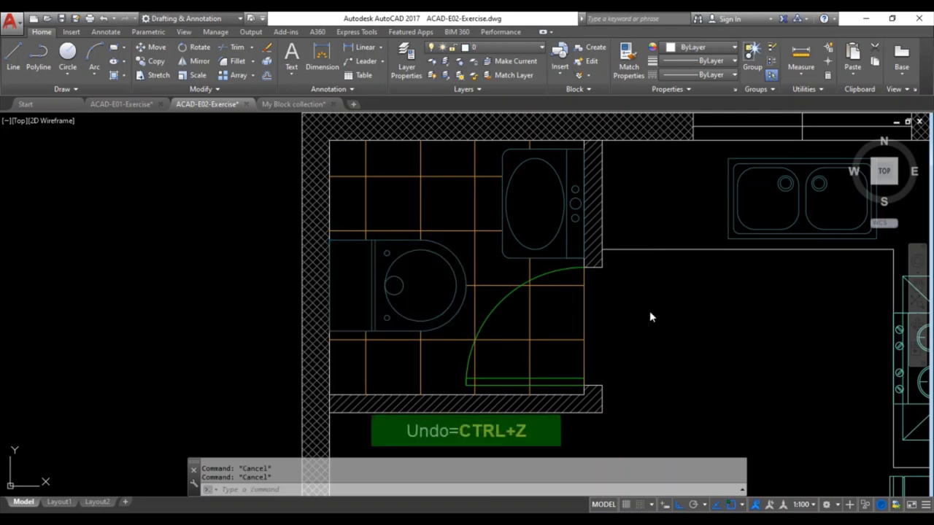
key(ctrl+z)
key(ctrl+z)
key(ctrl+z)
key(ctrl+z)
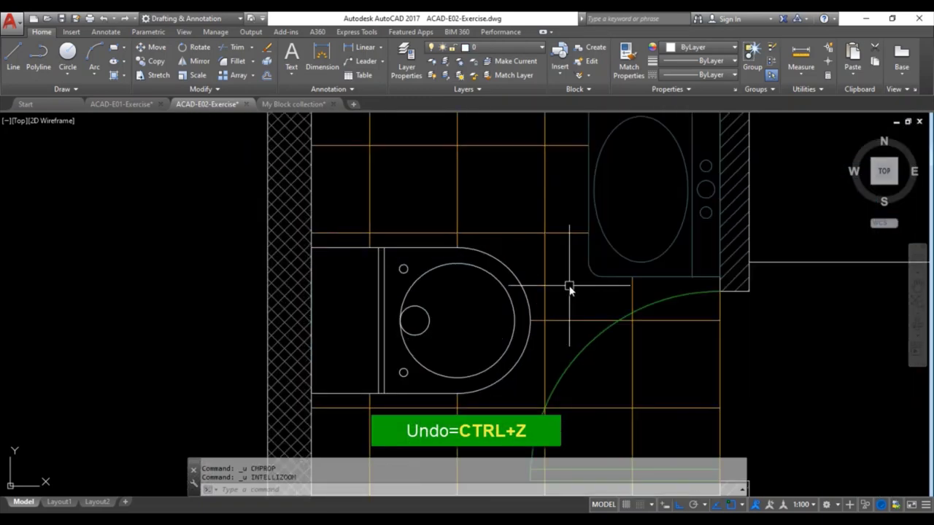
key(ctrl+z)
key(Escape)
click(521, 264)
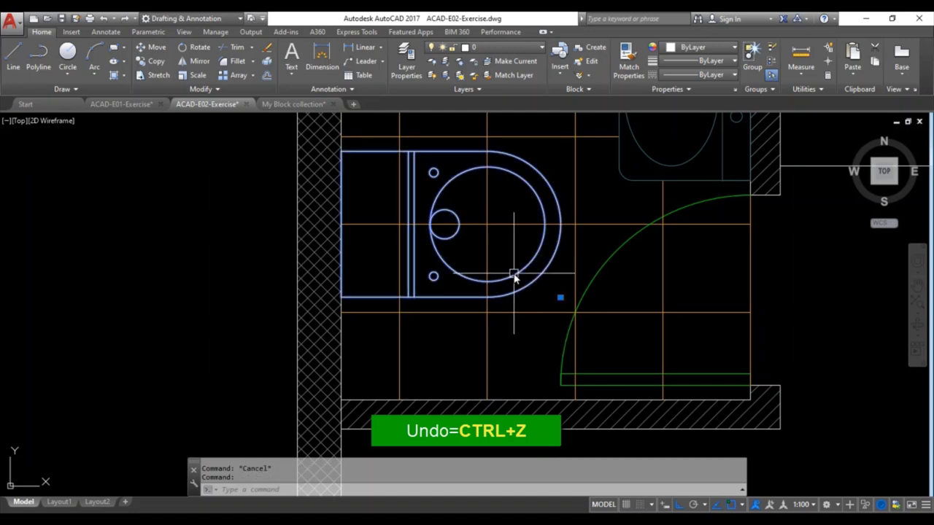
text(m)
key(Return)
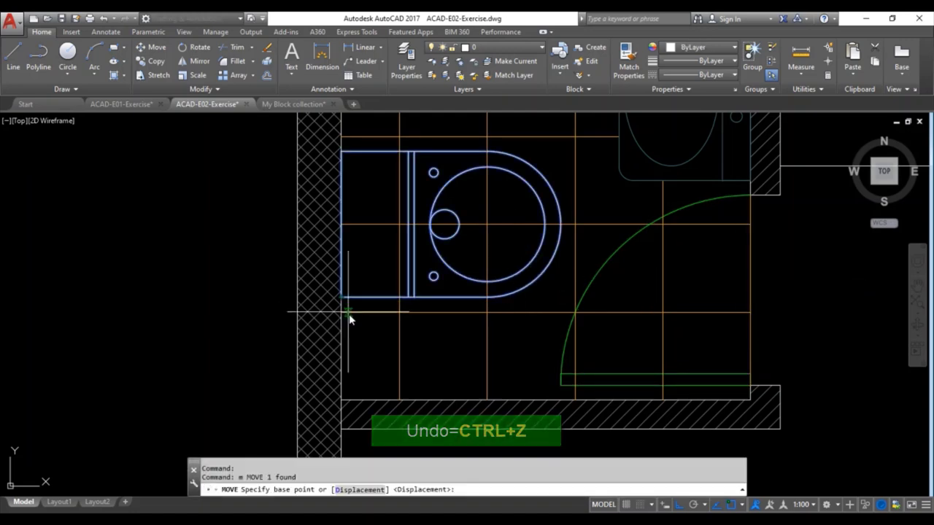
click(343, 300)
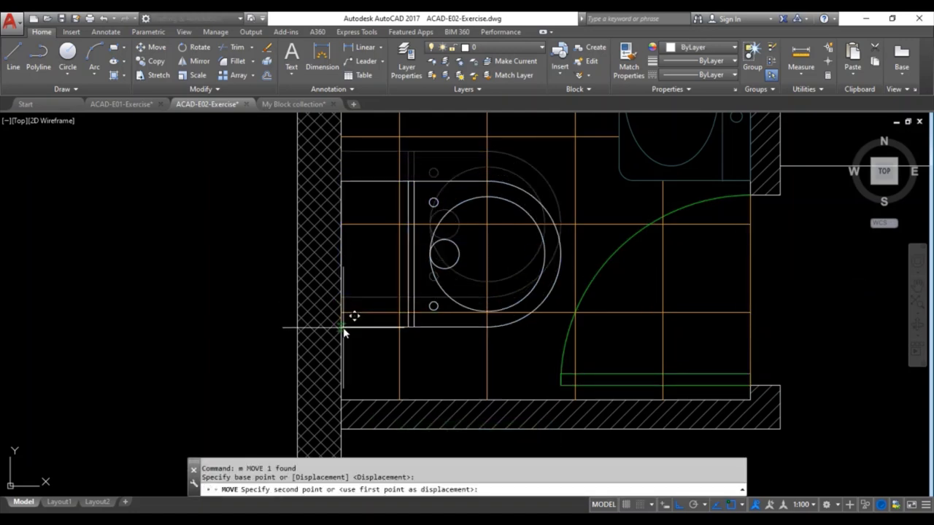
key(Escape)
key(Escape)
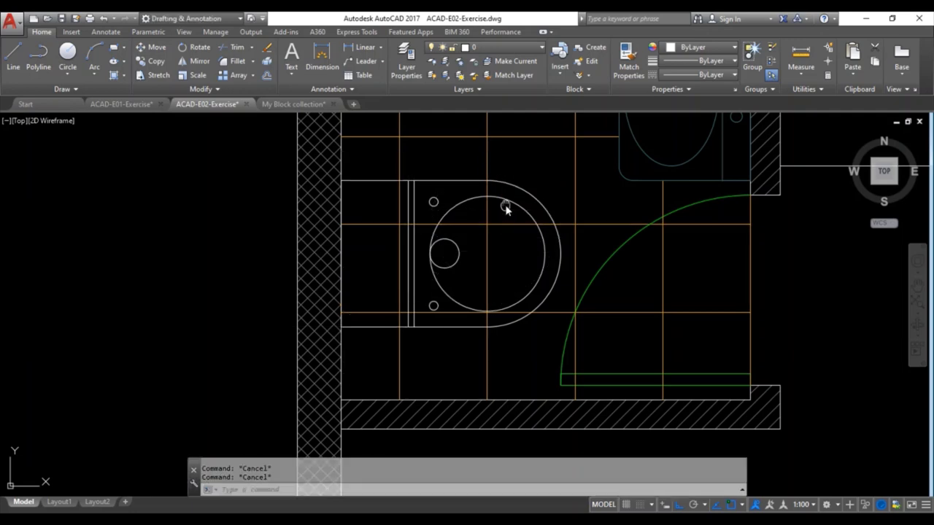
- Try trimming the toilet outline against its arc, top and bottom lines, then abandon the trim
middle_drag(518, 178, 476, 241)
text(ma)
key(Return)
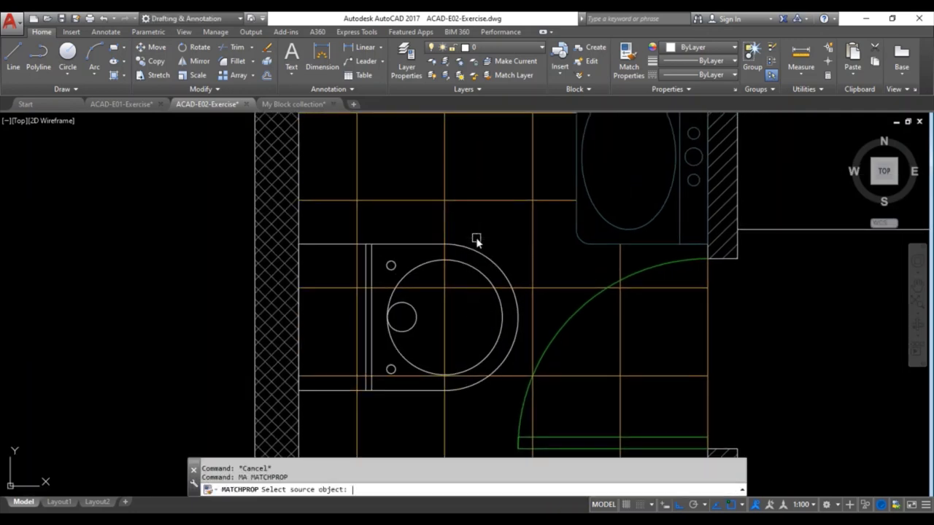
key(Escape)
key(Escape)
text(r)
key(Return)
click(468, 248)
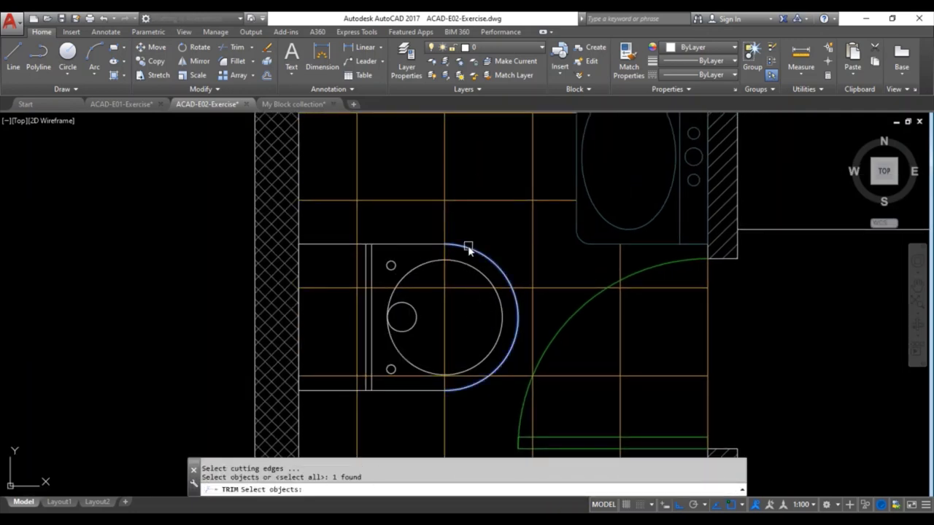
click(345, 246)
click(330, 387)
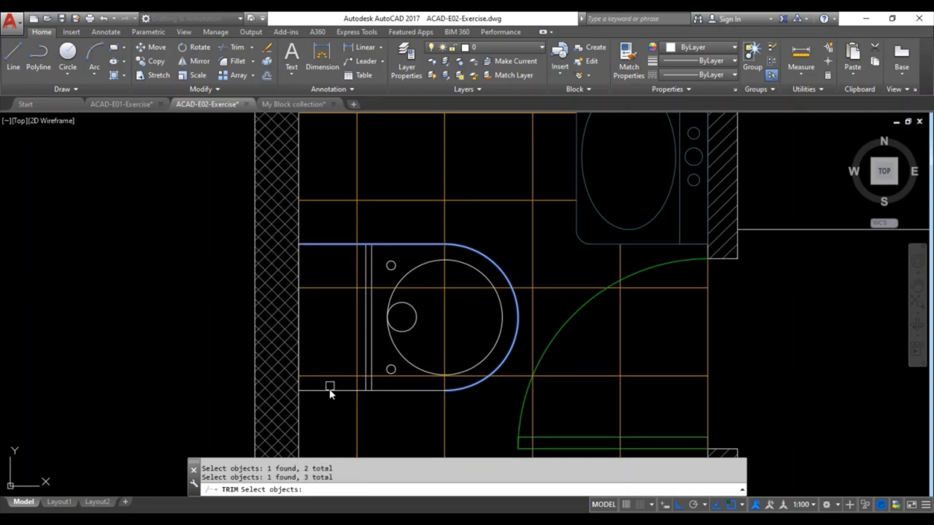
key(Return)
click(444, 390)
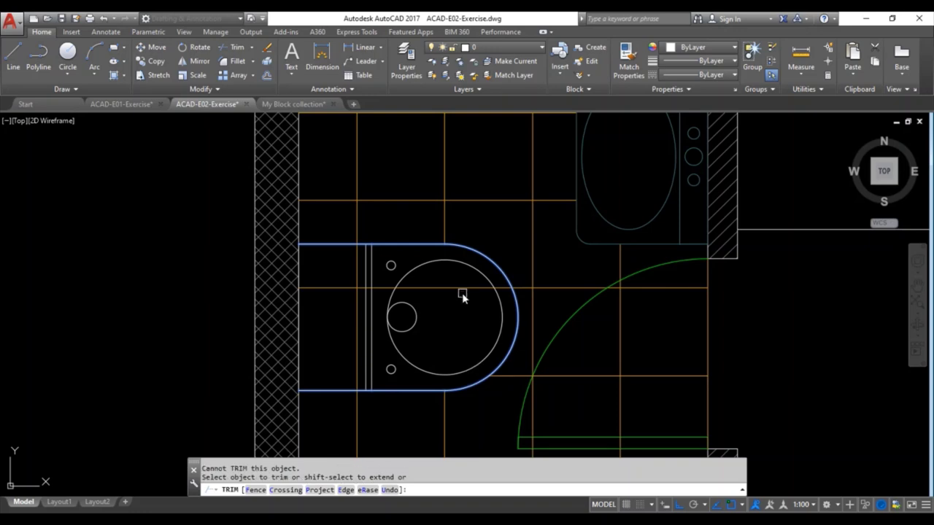
click(351, 281)
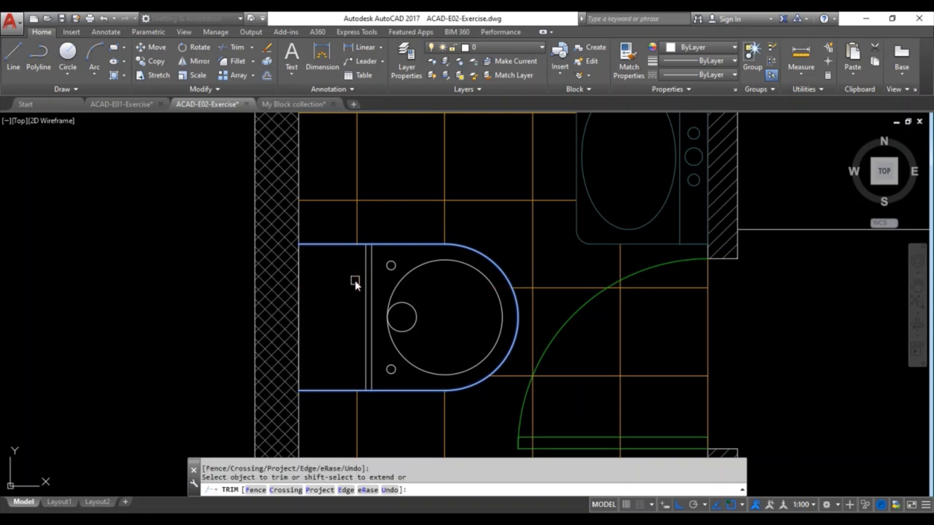
key(Escape)
key(Escape)
- Save the drawing and zoom and pan to the empty area below the bathroom's bottom wall
mouse_move(493, 236)
middle_down()
mouse_move(477, 261)
mouse_move(400, 208)
middle_up()
scroll(484, 256, down, 2)
key(ctrl+s)
scroll(477, 263, down, 2)
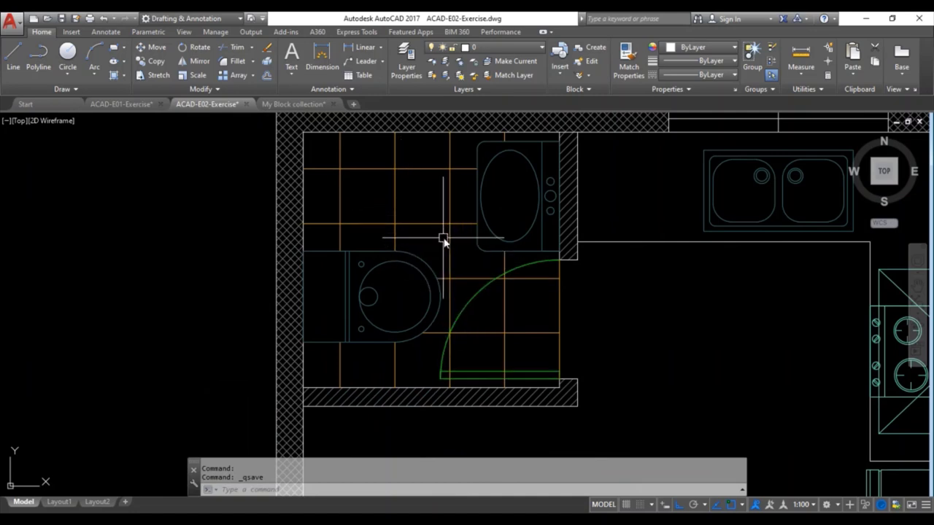
scroll(445, 242, up, 2)
scroll(448, 245, down, 2)
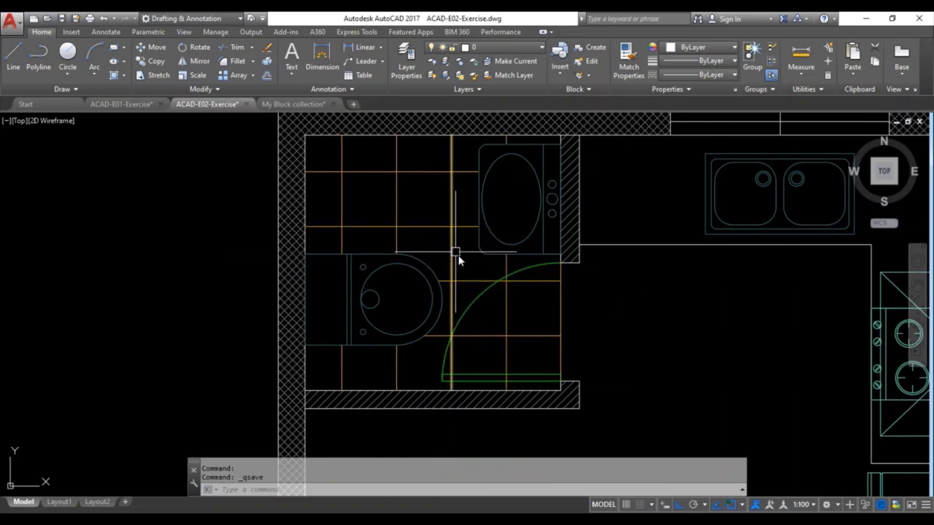
middle_drag(461, 264, 437, 248)
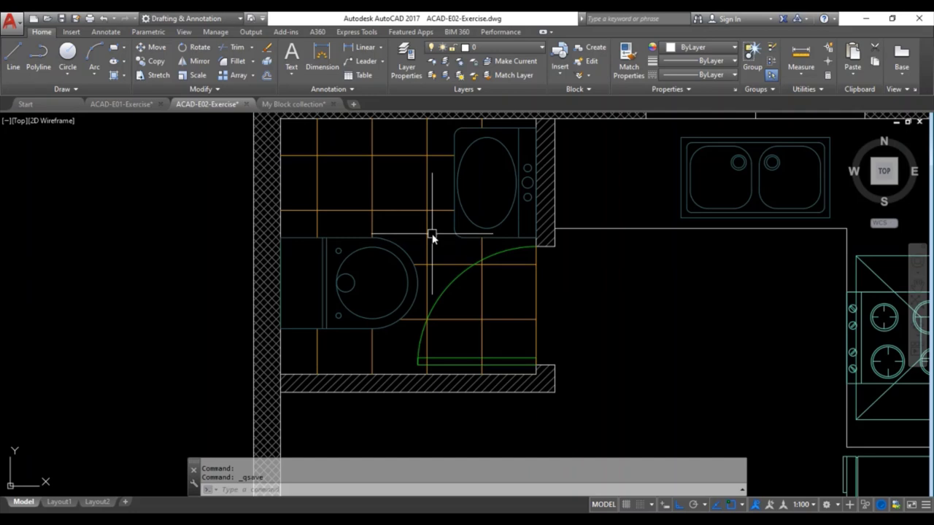
middle_drag(462, 407, 416, 250)
key(Escape)
key(Escape)
mouse_move(334, 280)
middle_down()
mouse_move(389, 296)
mouse_move(434, 292)
middle_up()
scroll(515, 290, up, 2)
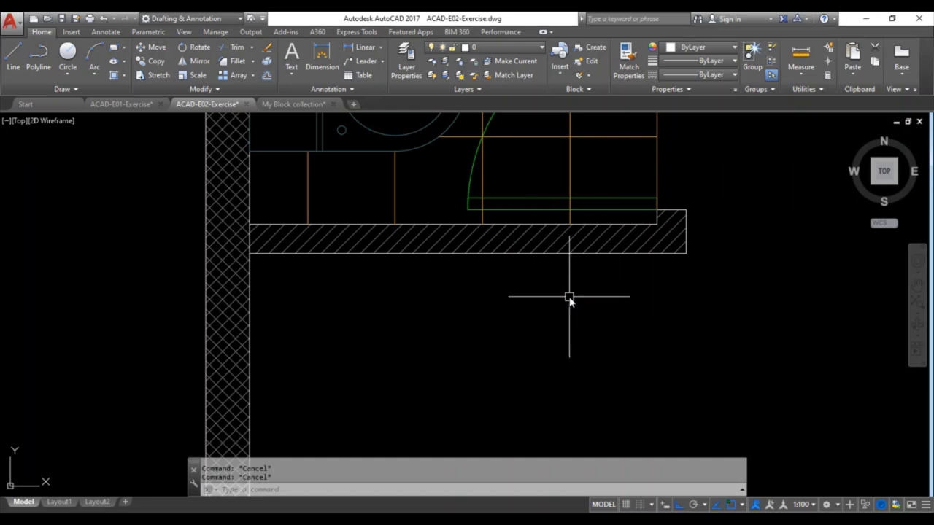
- Offset the wall's lower edge 600 downward to form the furniture outline's bottom
text(o)
key(Return)
key(Return)
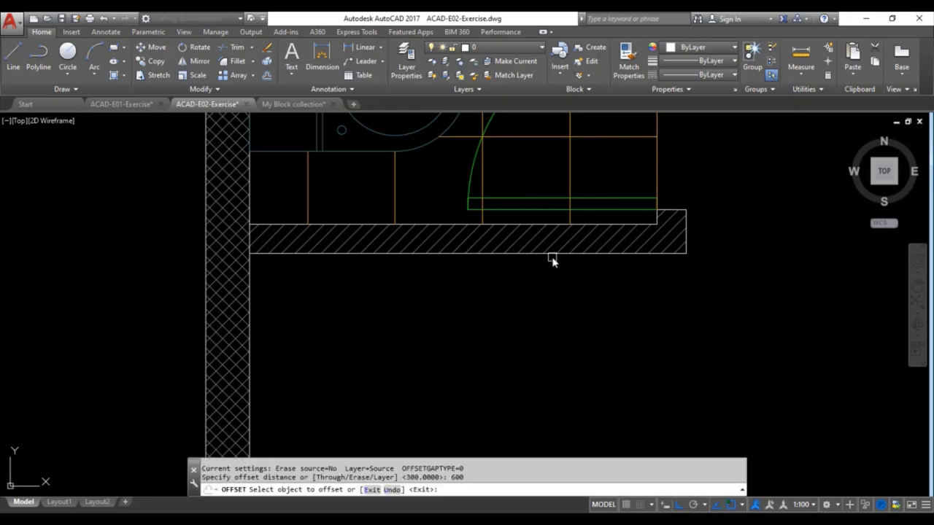
click(552, 253)
click(557, 308)
key(Escape)
scroll(698, 273, down, 2)
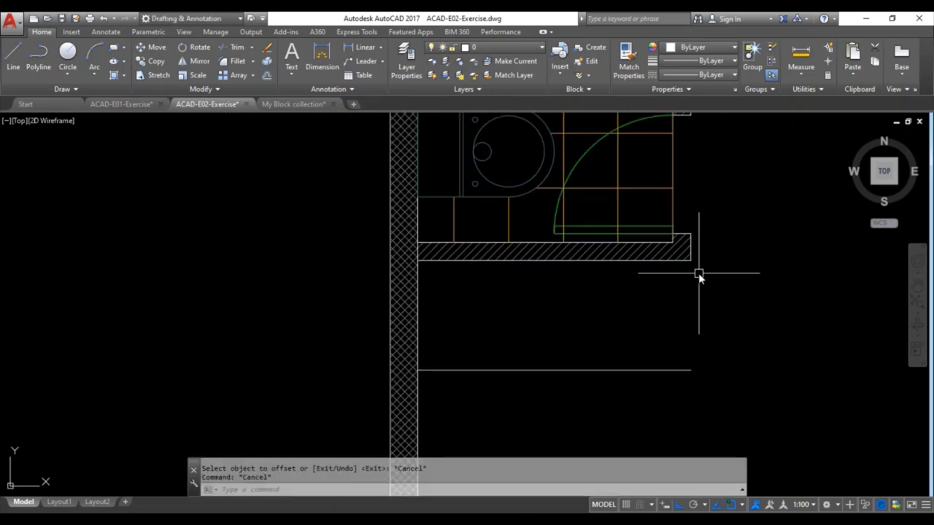
- Draw the vertical closing line from the wall corner and put the new lines on the furnitures layer
text(l)
key(Return)
click(690, 260)
click(693, 368)
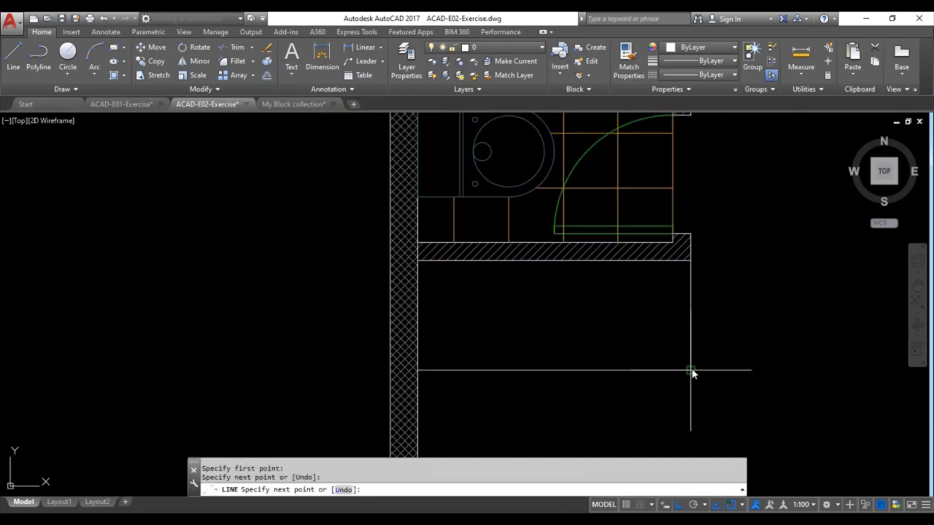
key(Escape)
click(700, 376)
click(642, 214)
click(508, 44)
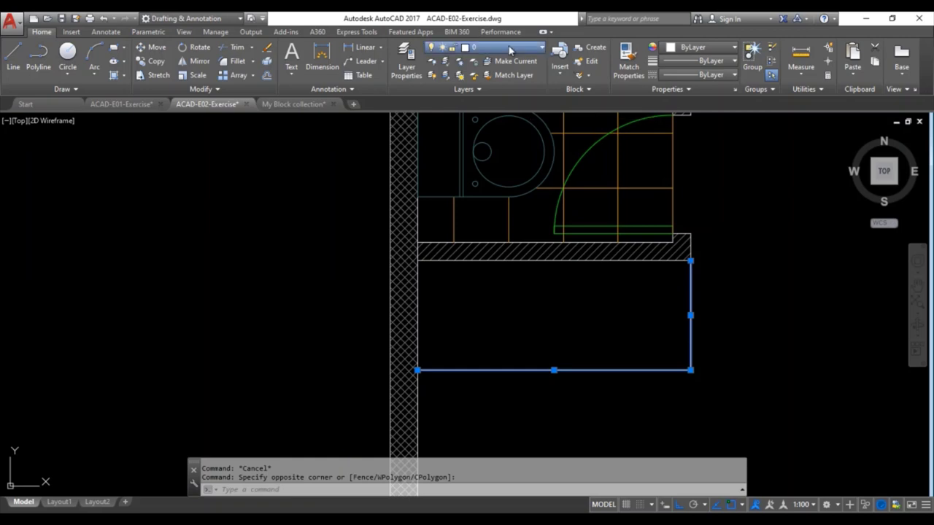
click(497, 132)
key(Escape)
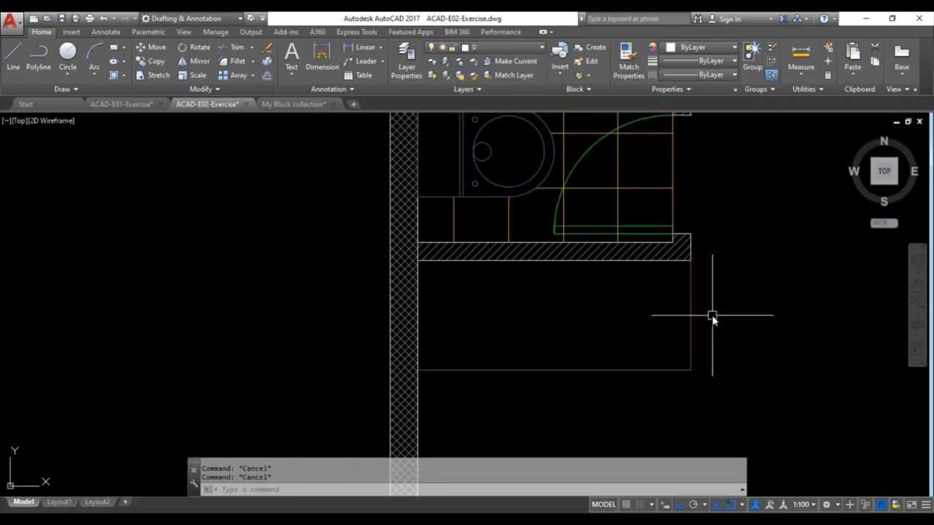
- Draw a middle horizontal line, match it to the orange outline, and save
text(l)
key(Return)
click(690, 315)
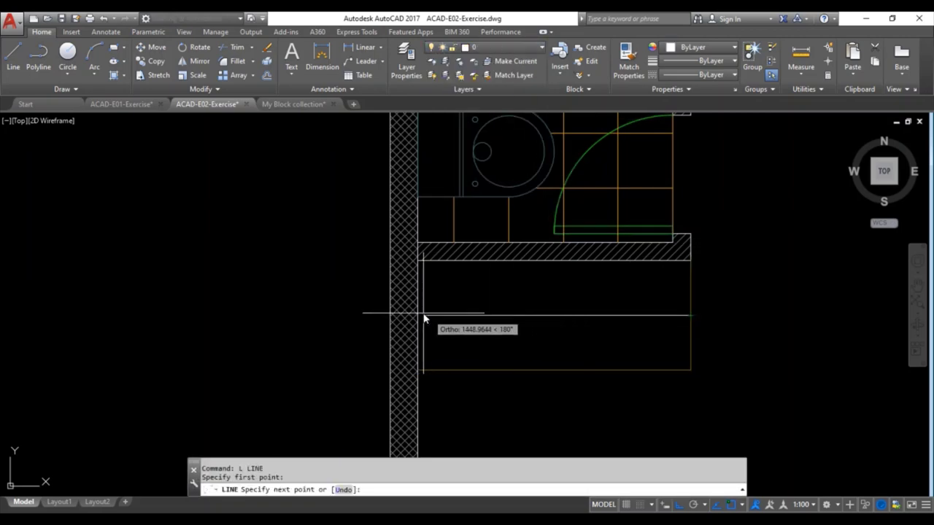
key(Escape)
text(ma)
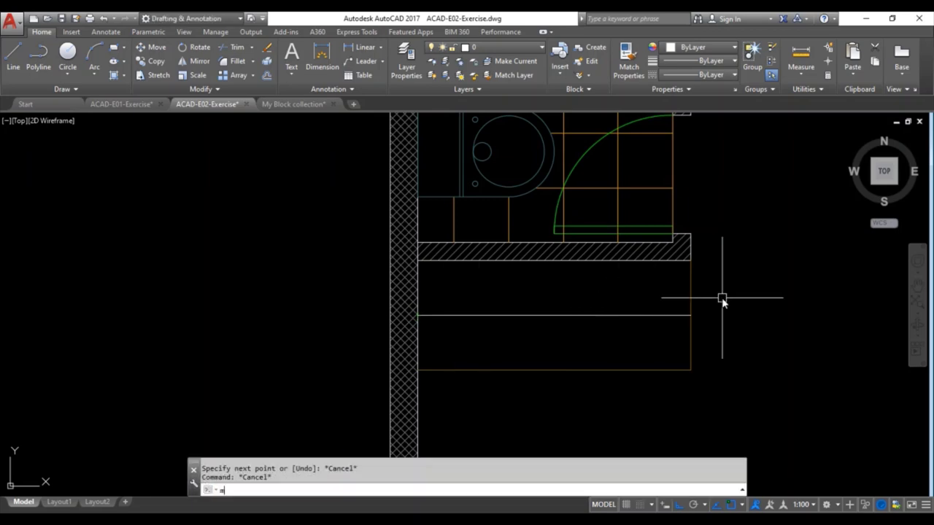
key(Return)
click(691, 292)
click(624, 314)
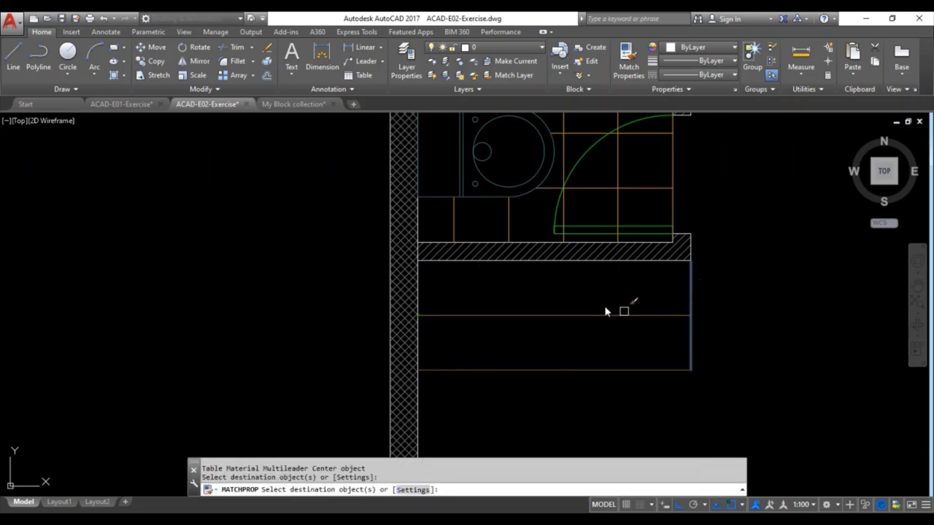
key(Escape)
scroll(567, 292, up, 2)
key(ctrl+s)
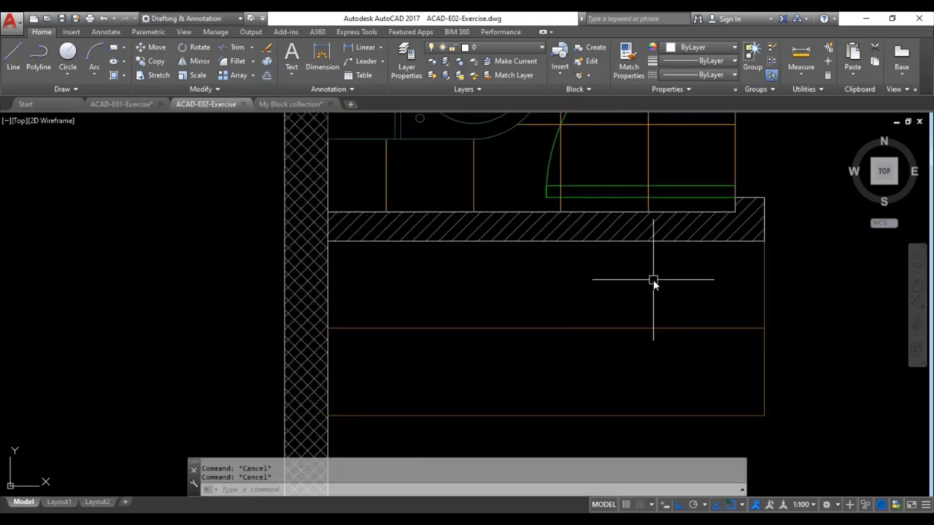
- Offset the line under the wall 50 downward as an inset line
text(o)
key(Return)
key(Return)
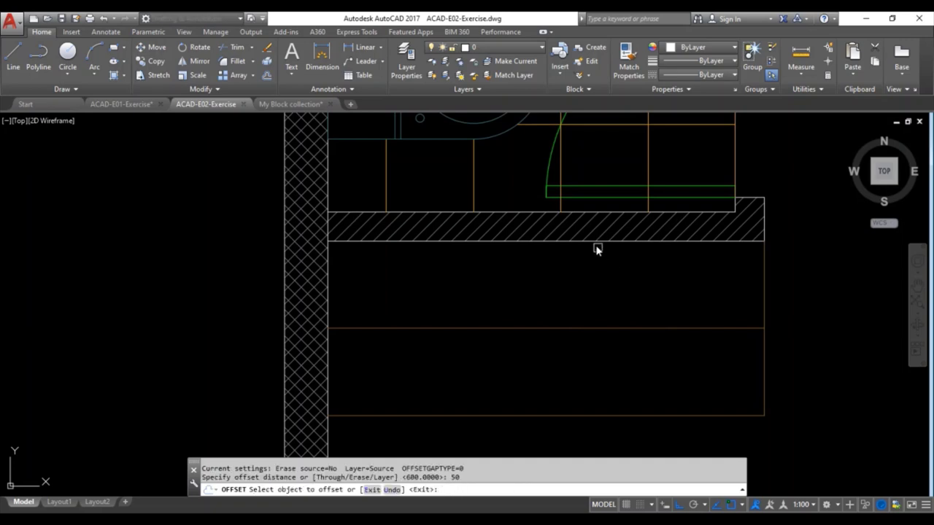
click(595, 241)
click(611, 290)
click(608, 415)
key(Escape)
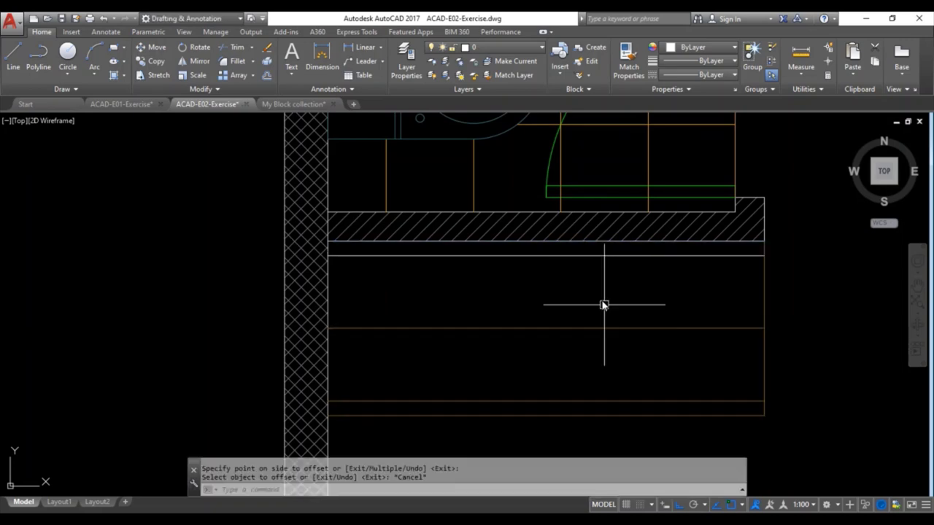
middle_drag(588, 294, 582, 271)
- Draw a vertical line from the inset line down to the unit's bottom
text(l)
key(Return)
click(540, 234)
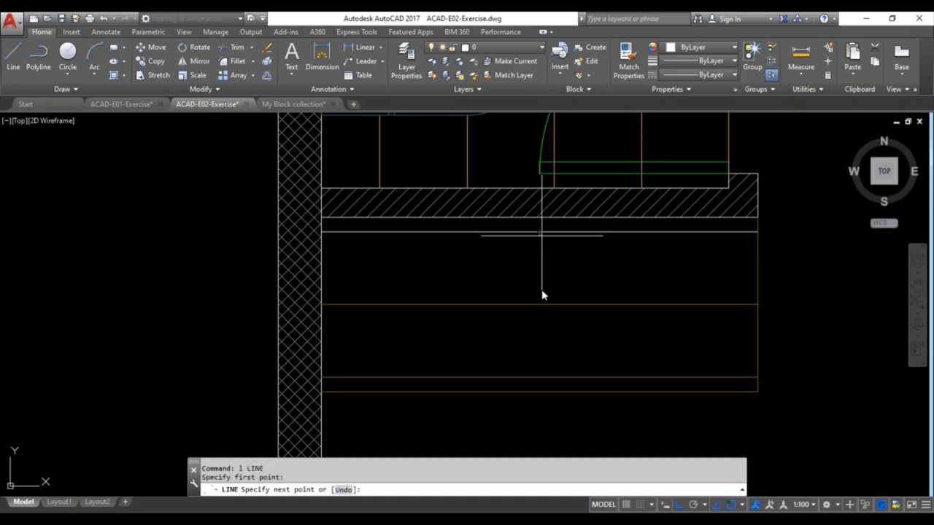
click(540, 377)
key(Escape)
key(Escape)
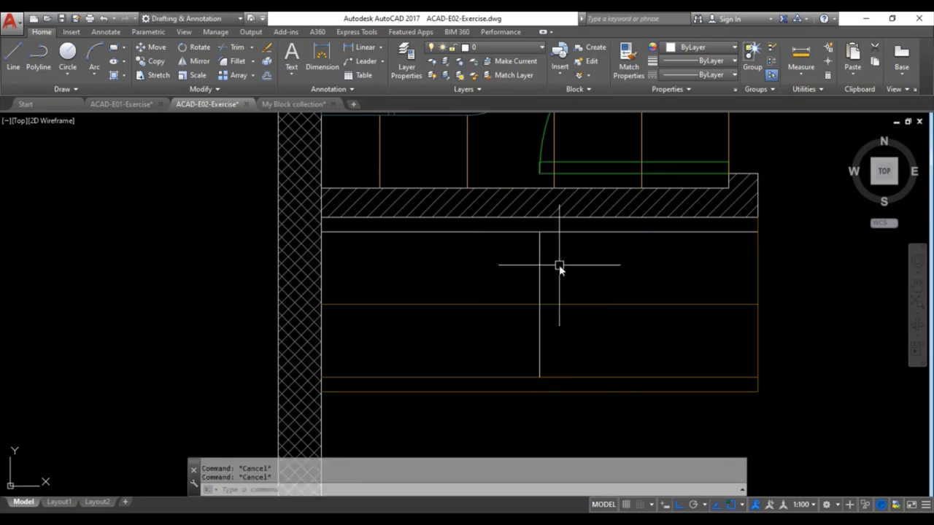
- Offset the vertical line 25 to its right to form a narrow strip
text(o)
key(Return)
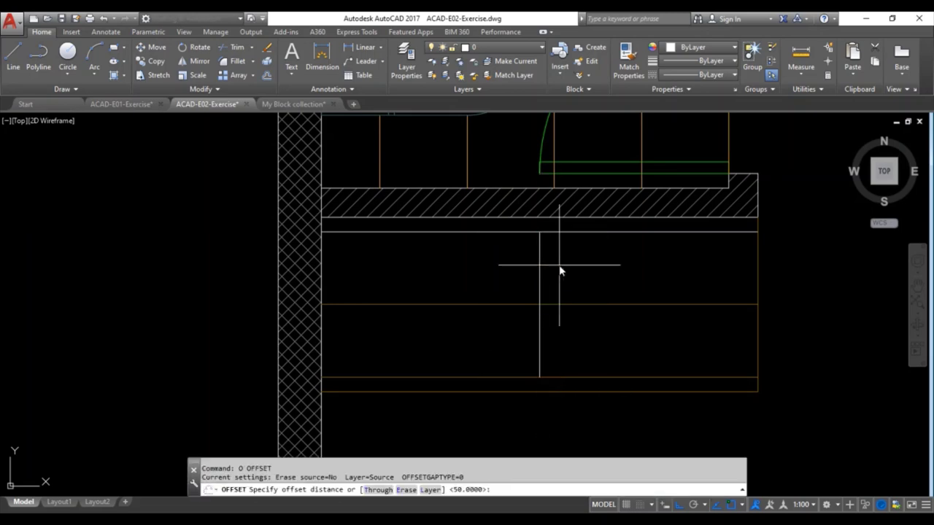
key(Return)
click(539, 254)
click(562, 263)
key(Escape)
key(Escape)
scroll(571, 266, up, 2)
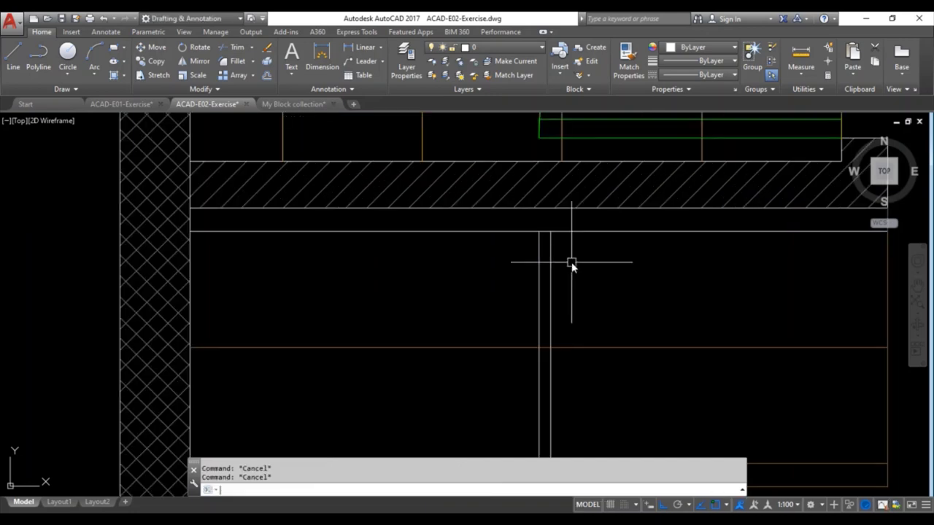
scroll(569, 255, down, 2)
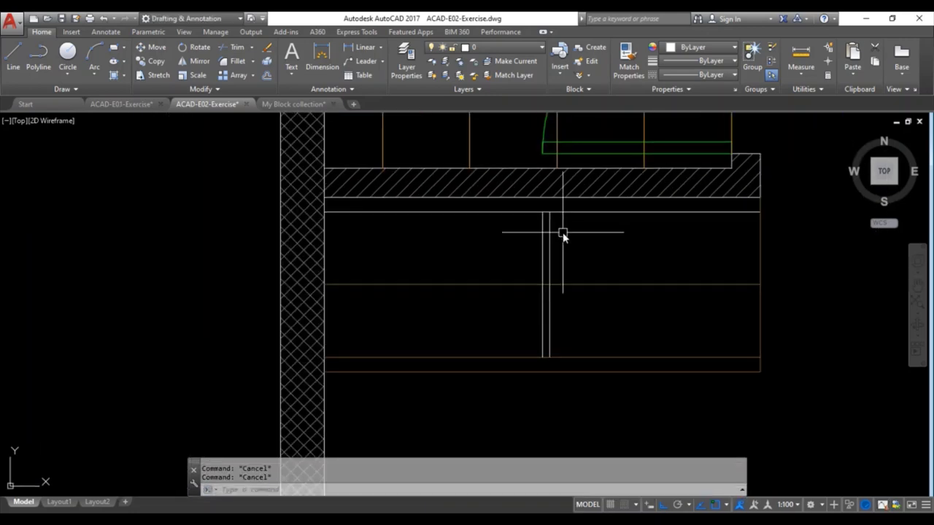
text(rec)
key(Return)
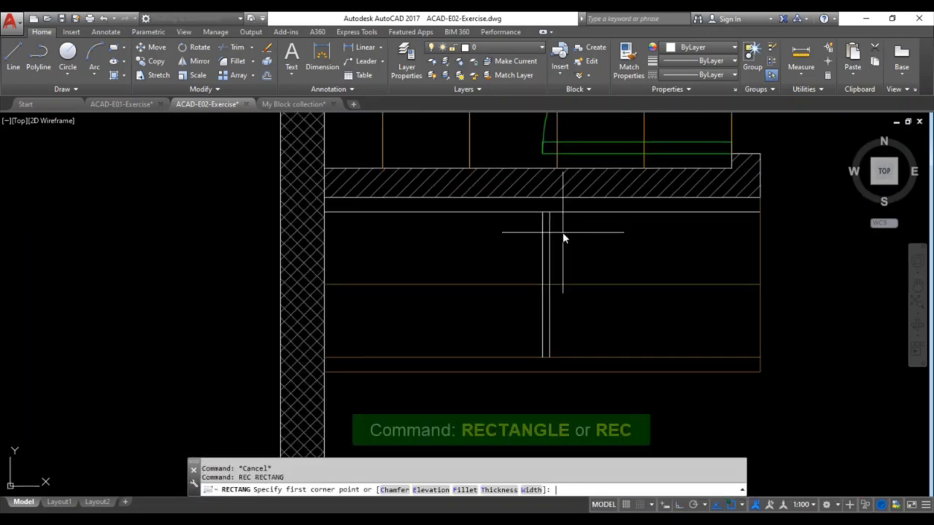
- Start a rectangle at the strip's top corner, then end the command
scroll(540, 214, up, 2)
click(546, 216)
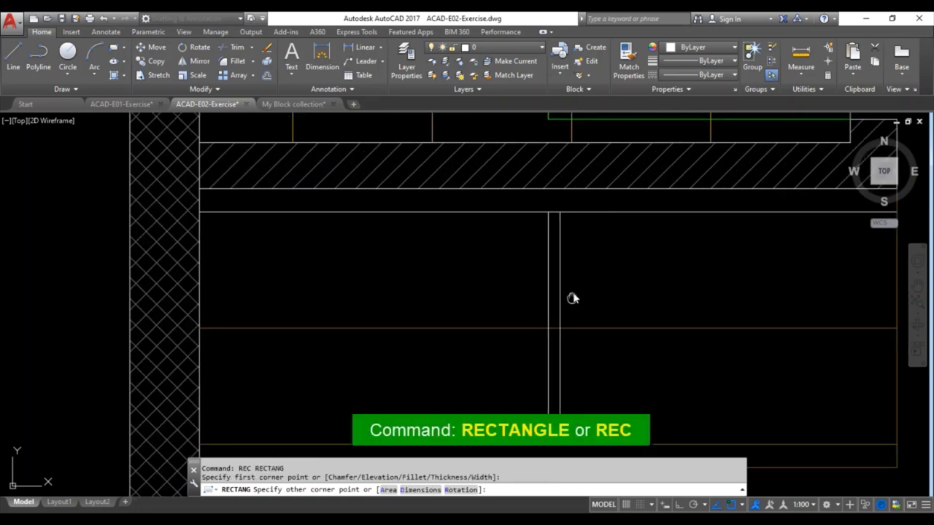
middle_drag(572, 298, 571, 321)
key(Escape)
key(Escape)
- Erase the helper lines: both vertical strip lines, the inset line and the bottom line
scroll(592, 306, down, 2)
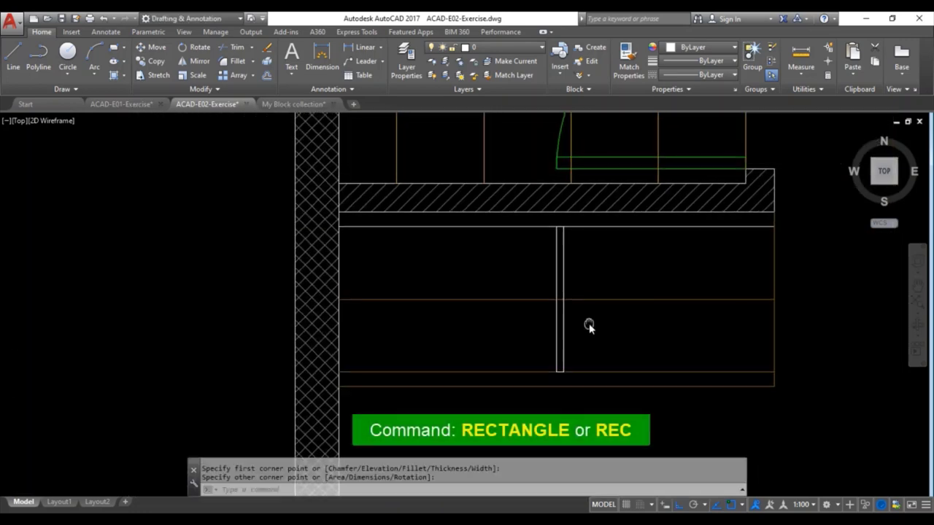
click(591, 263)
click(494, 250)
scroll(576, 235, up, 5)
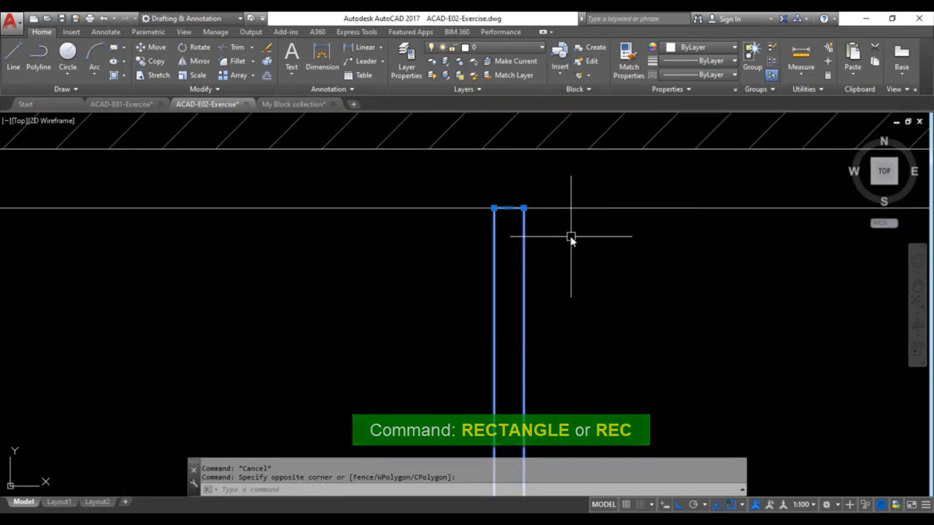
scroll(500, 219, up, 4)
click(482, 169)
scroll(583, 219, down, 4)
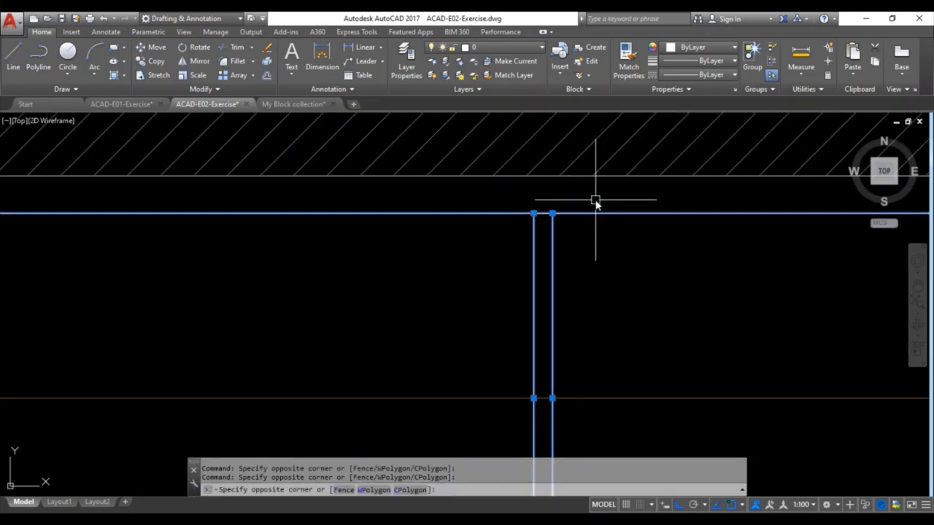
scroll(638, 294, down, 2)
click(638, 383)
text(e)
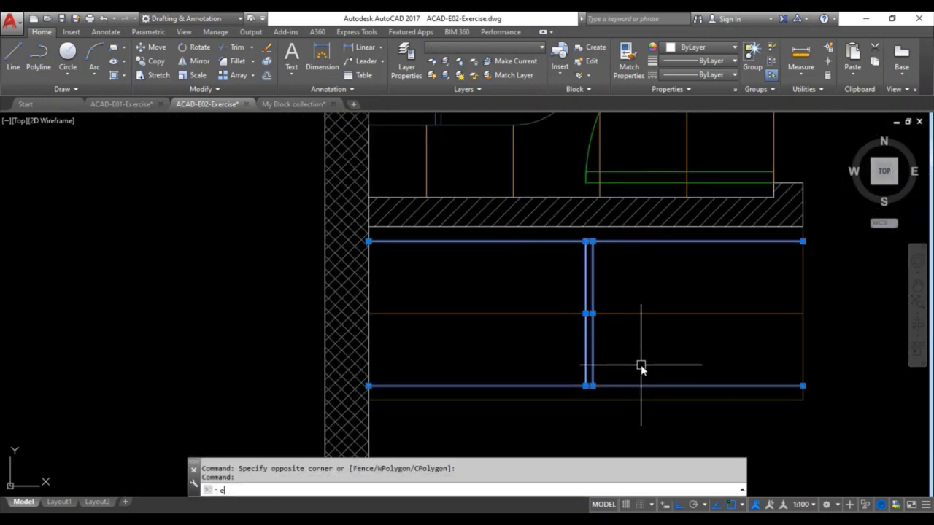
key(Return)
key(Escape)
- Match the thin rectangle's properties to the orange furniture line
text(ma)
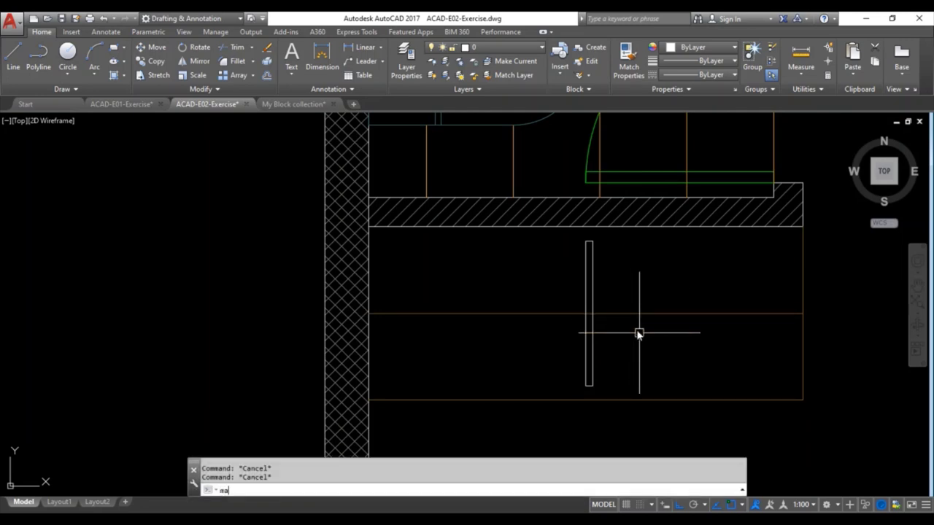
key(Return)
click(635, 314)
click(604, 321)
key(Escape)
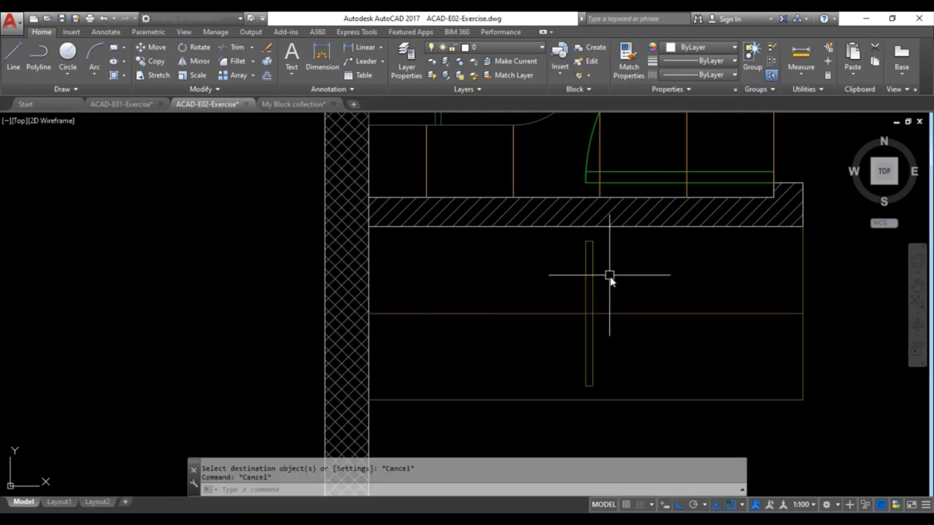
- Move the thin rectangle beside the left wall inside the unit
click(605, 267)
middle_drag(615, 267, 671, 274)
text(m)
key(Return)
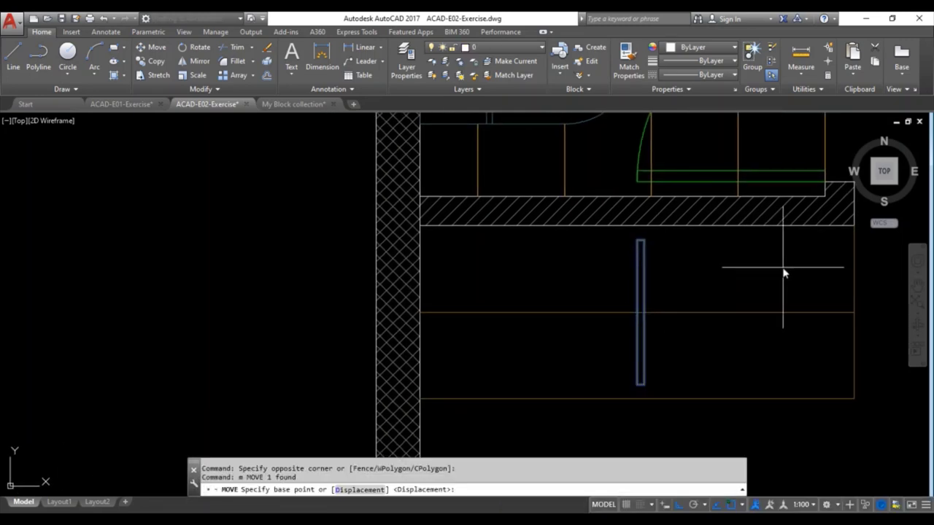
click(802, 273)
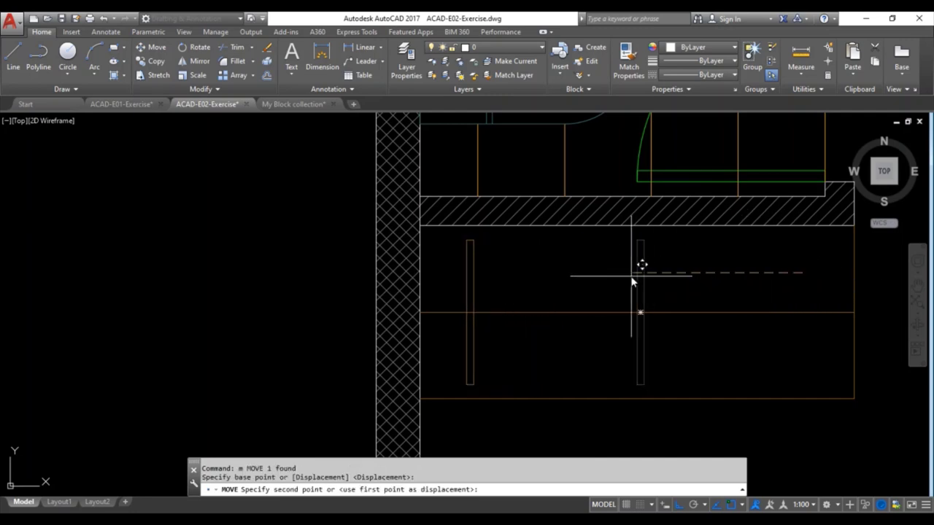
key(Escape)
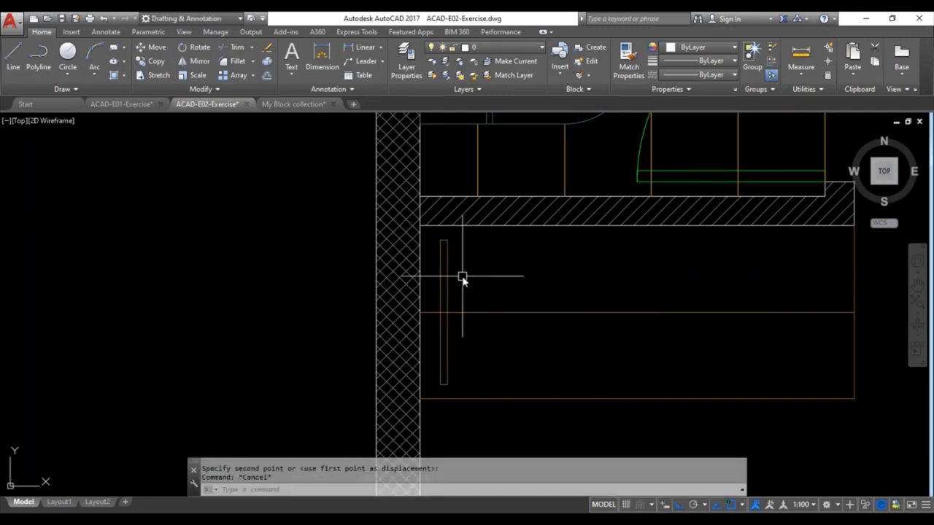
click(463, 276)
- Copy the thin rectangle, placing four copies along the wardrobe row
click(440, 270)
text(p)
key(Return)
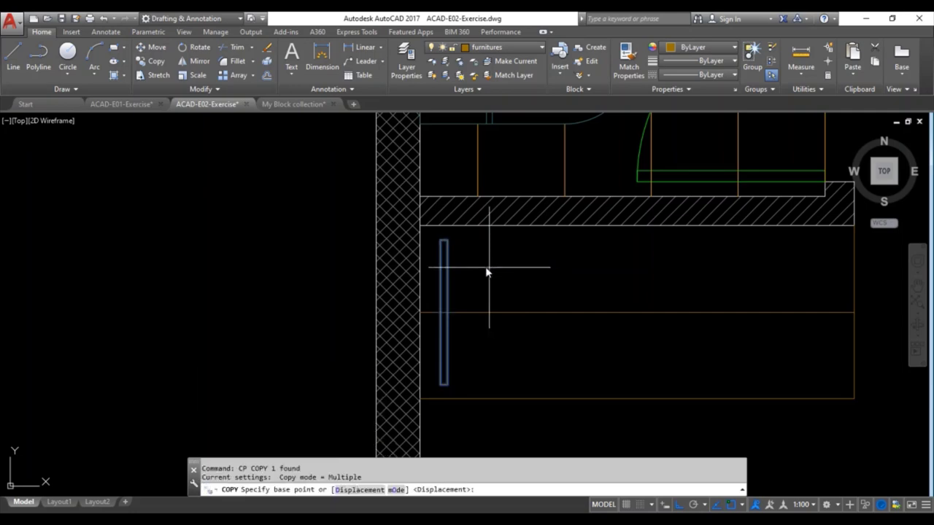
click(486, 266)
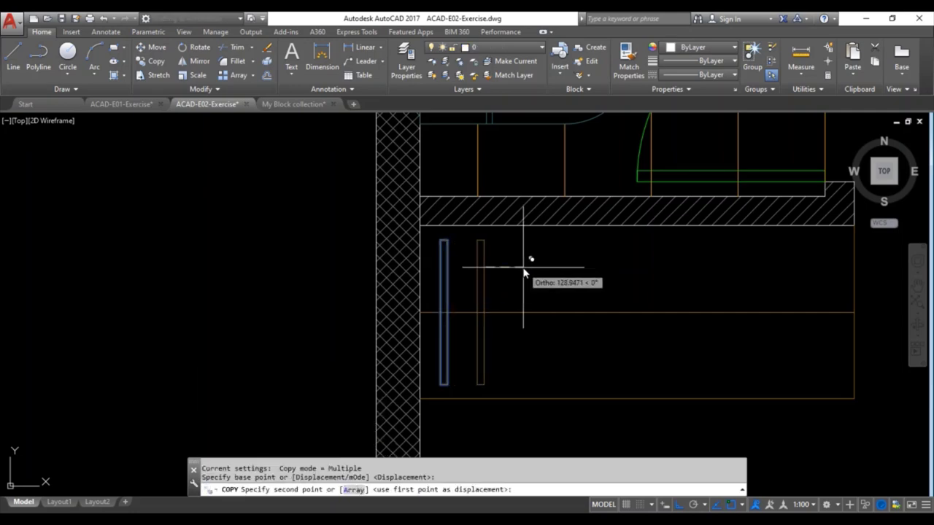
click(525, 266)
click(601, 267)
click(668, 267)
click(724, 266)
- Place four more rectangle copies up to the right end of the row
middle_drag(765, 267, 539, 253)
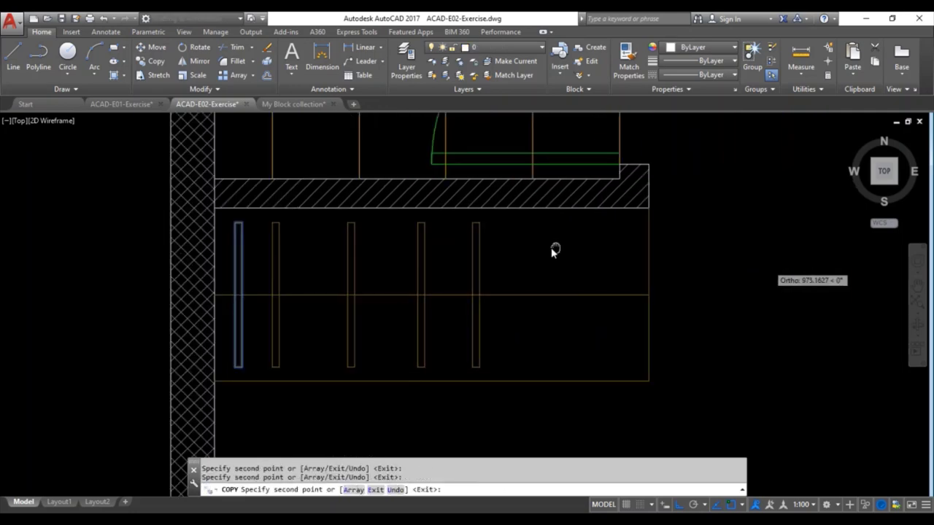
click(532, 252)
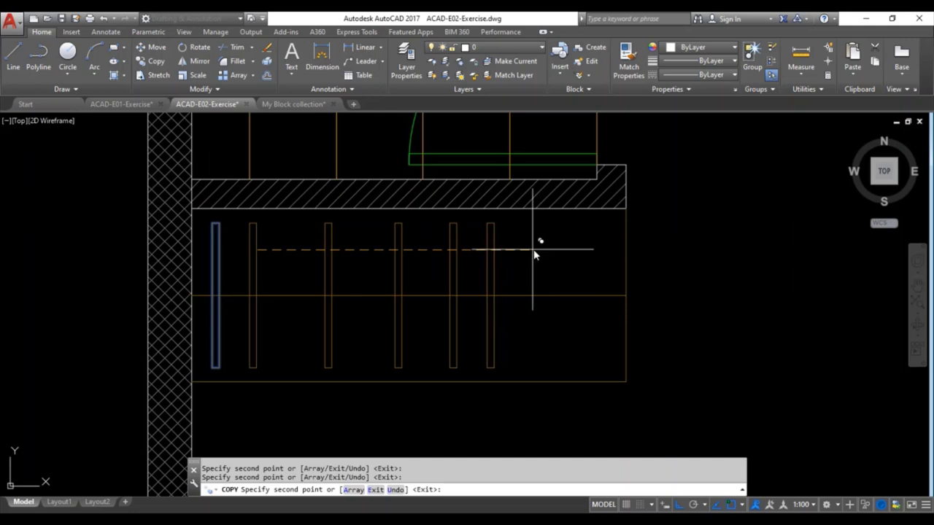
click(572, 251)
click(608, 252)
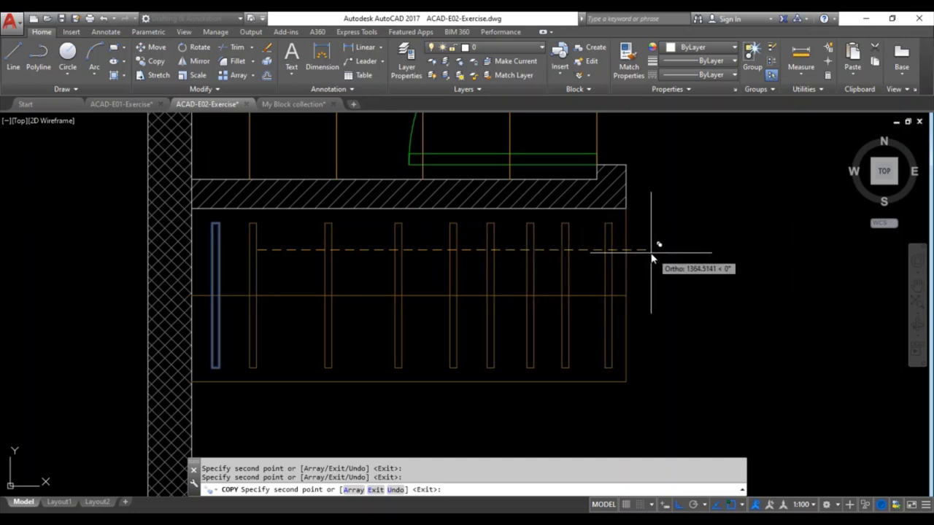
click(640, 252)
key(Escape)
middle_drag(577, 252, 740, 231)
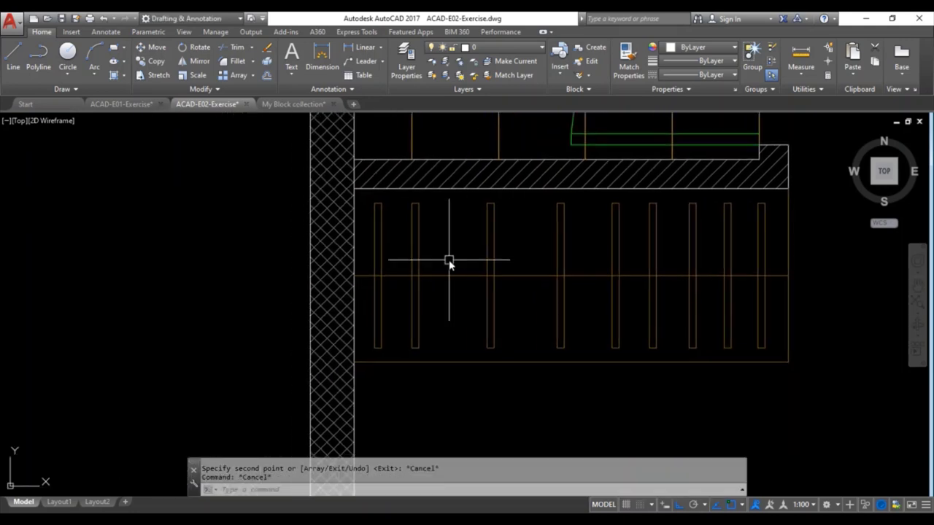
- Move one of the copied rectangles slightly to the right
click(491, 255)
click(503, 257)
text(m)
key(Return)
click(522, 310)
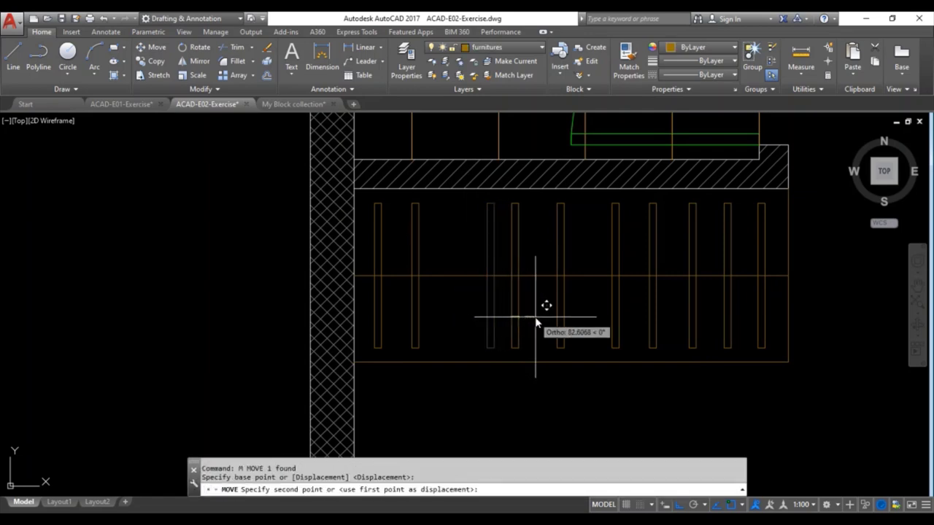
click(546, 309)
click(531, 235)
- Start copying another rectangle with CP, then cancel and zoom in on the row
click(485, 239)
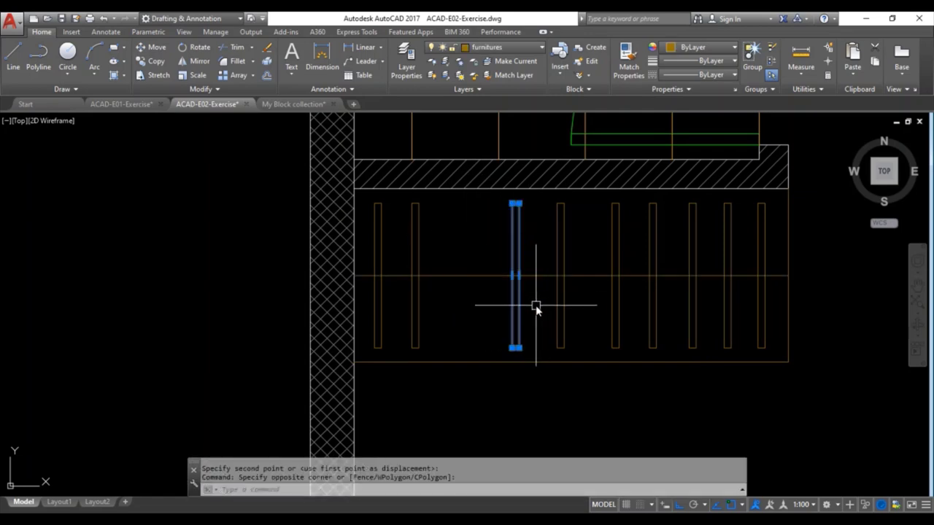
text(cp)
key(Return)
click(590, 430)
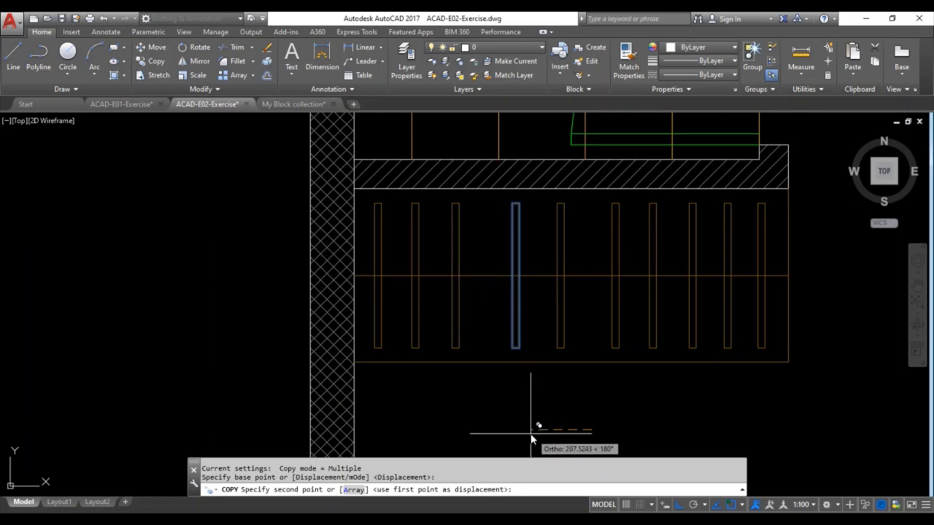
key(Escape)
scroll(467, 304, up, 3)
scroll(454, 214, up, 2)
click(532, 281)
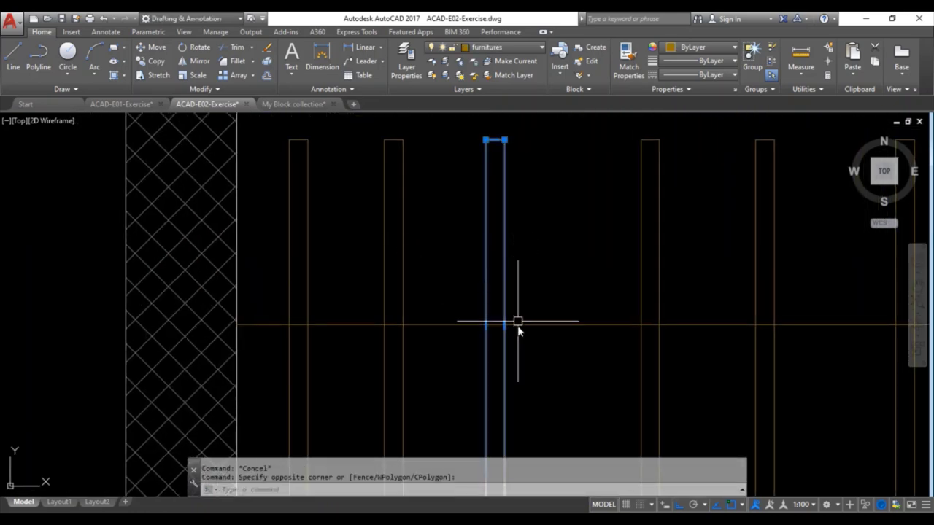
- Rotate one wardrobe bar to a slanted angle with Ortho turned off
text(ro)
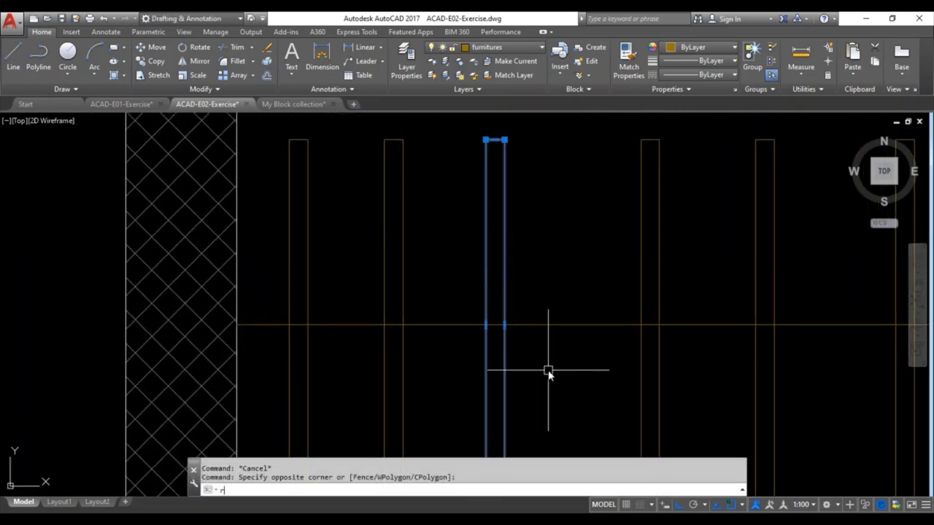
key(Return)
click(496, 326)
key(F8)
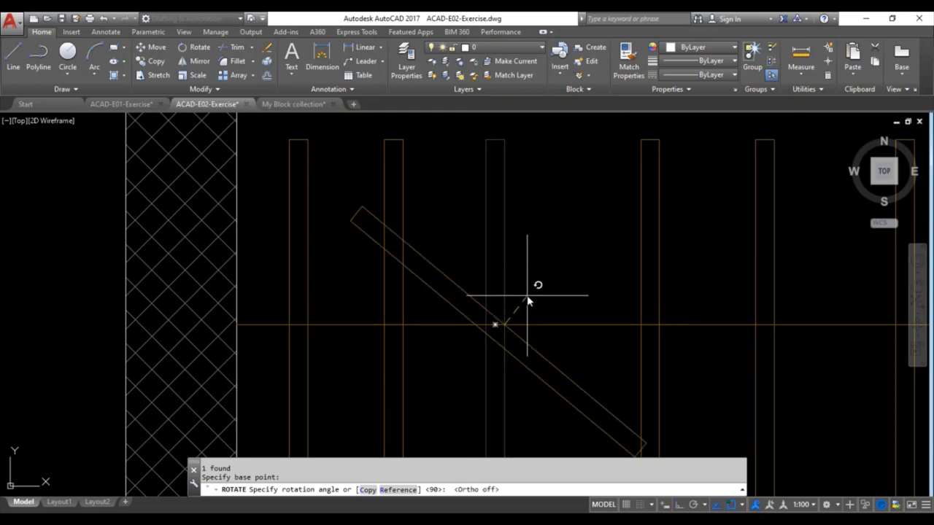
scroll(547, 330, down, 3)
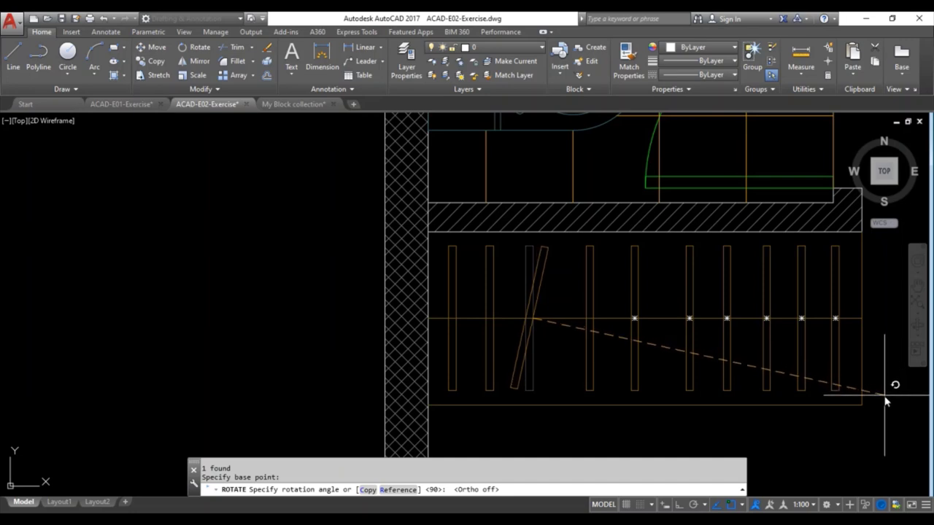
key(Escape)
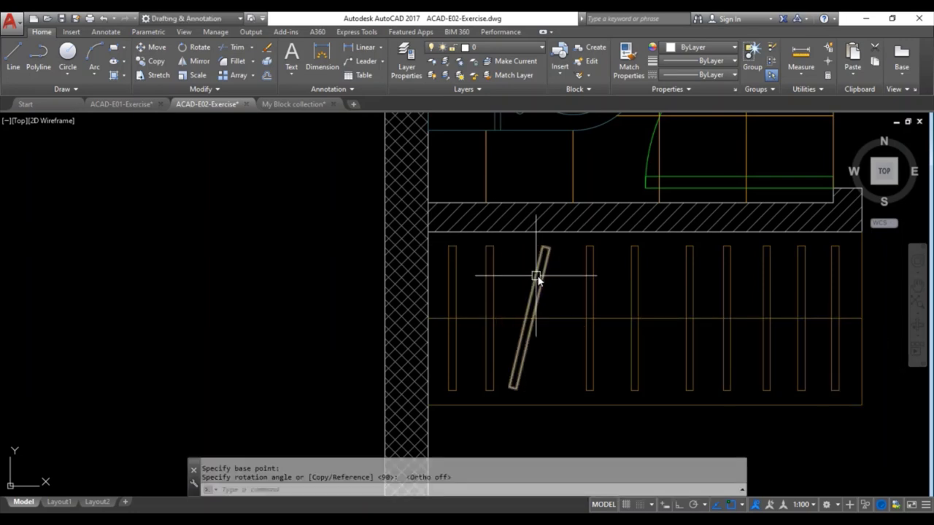
scroll(537, 272, up, 1)
scroll(503, 281, down, 1)
- Shift the second vertical bar and the slanted bar slightly to the left
click(498, 279)
click(455, 260)
middle_drag(497, 283, 487, 228)
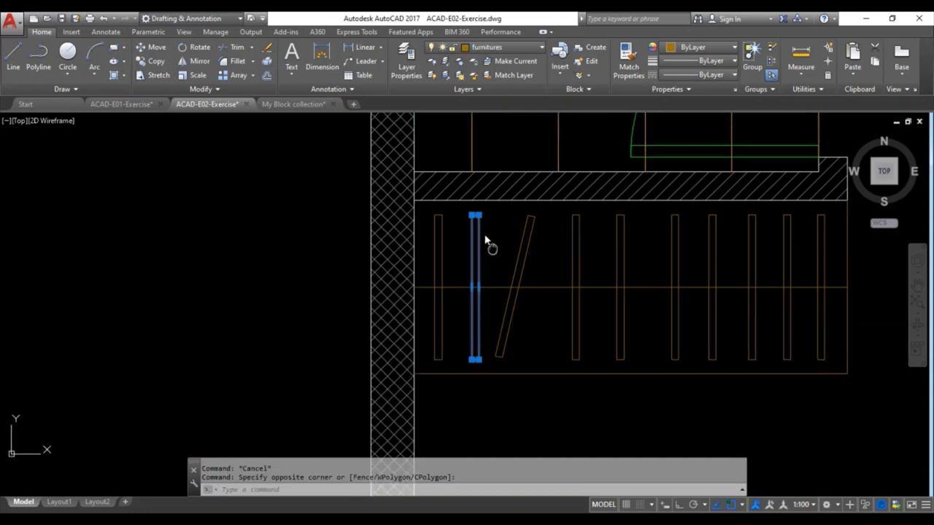
text(m)
key(Return)
click(547, 287)
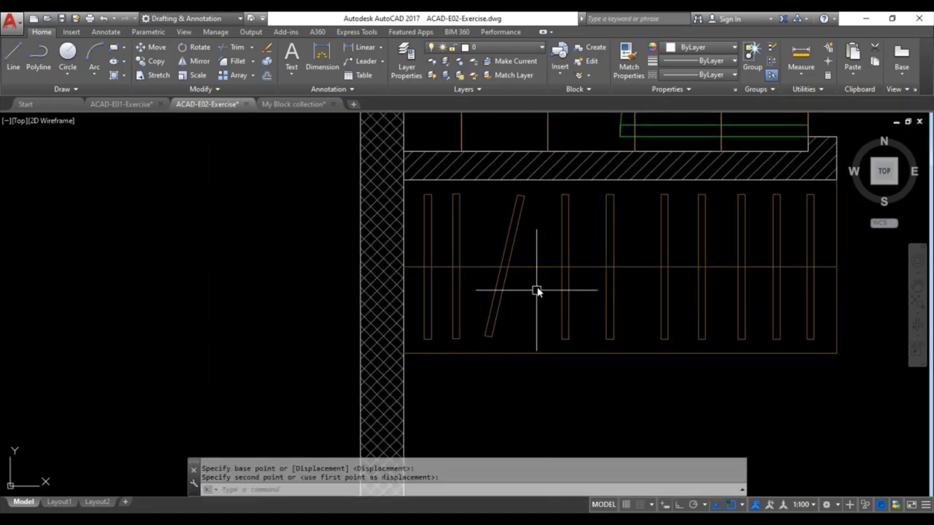
click(538, 287)
click(531, 277)
click(492, 214)
text(m)
key(Return)
click(599, 416)
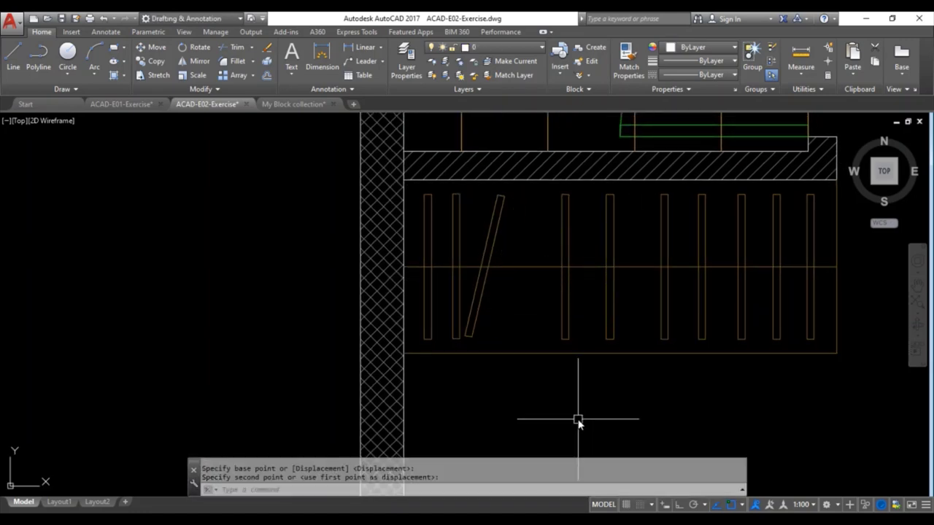
click(577, 417)
key(Escape)
key(Escape)
- Move another vertical bar to a new position beside the slanted one
click(571, 233)
click(520, 219)
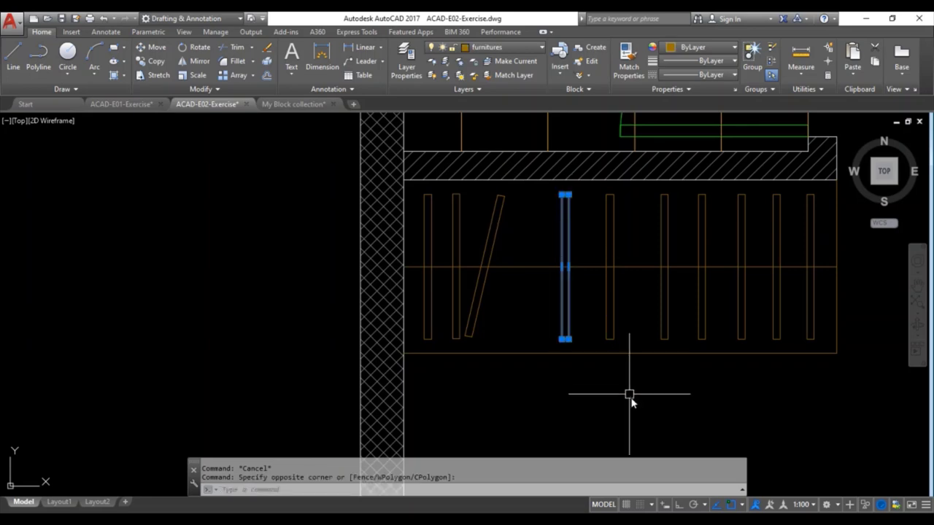
text(m)
key(Return)
click(625, 397)
click(602, 417)
- Copy the slanted bar to a spot further right
click(534, 270)
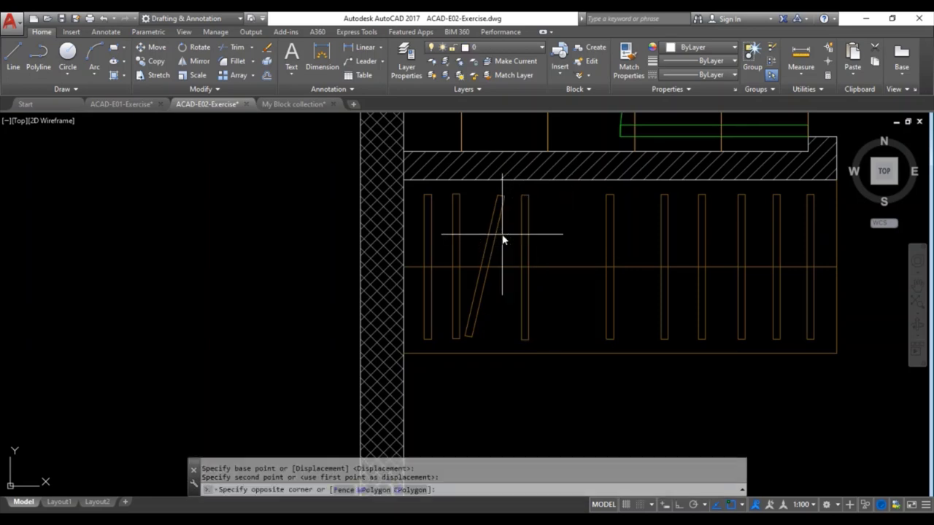
click(487, 219)
key(Escape)
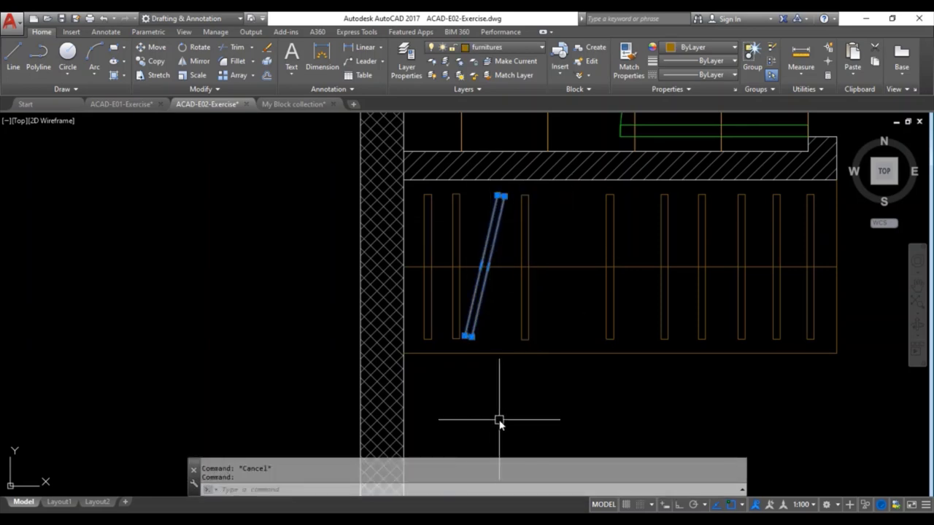
text(co)
key(Return)
click(480, 426)
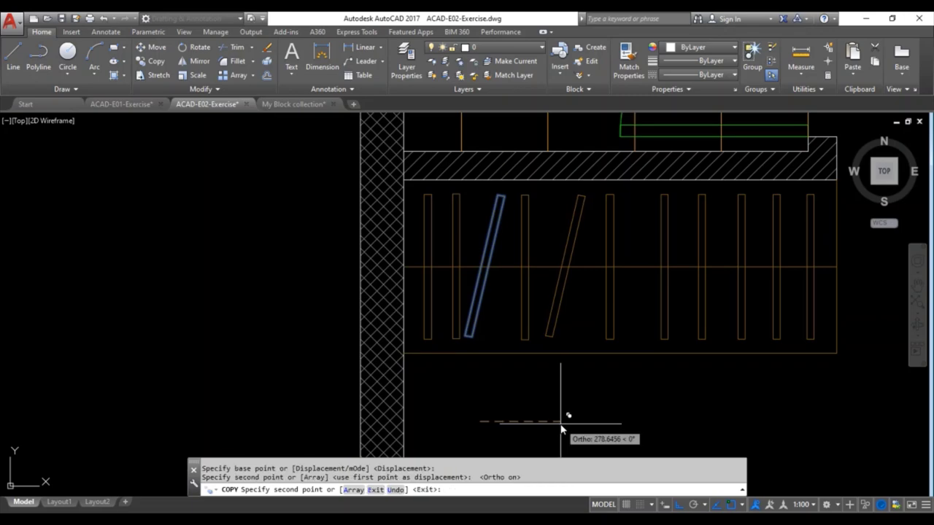
click(562, 409)
scroll(606, 372, down, 4)
key(Escape)
- Save the drawing with Ctrl+S
middle_drag(653, 348, 466, 287)
key(Escape)
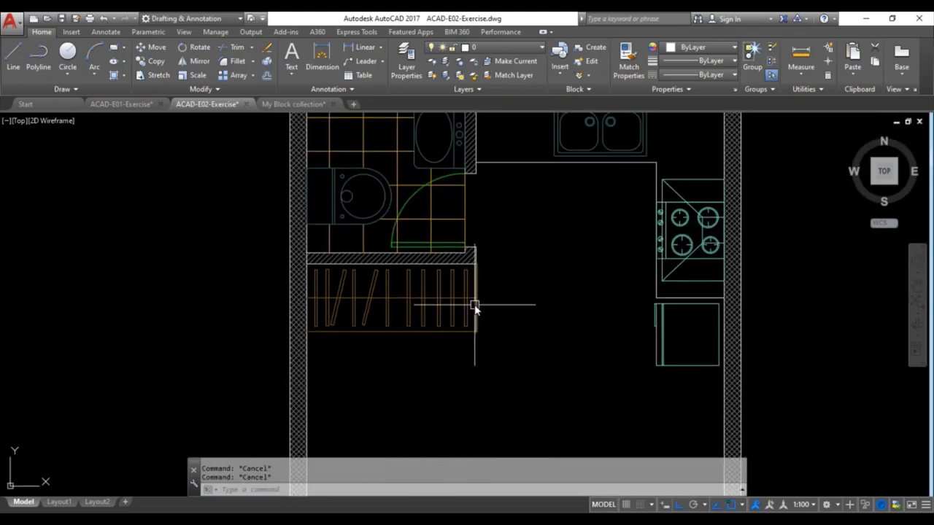
key(ctrl+s)
scroll(438, 284, down, 4)
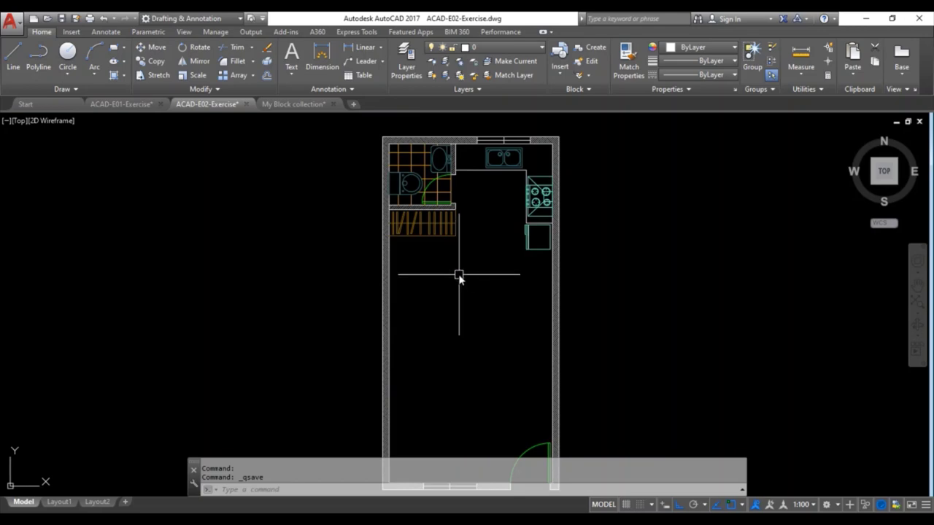
- Find and select the single bed block in the My Block collection drawing
click(299, 104)
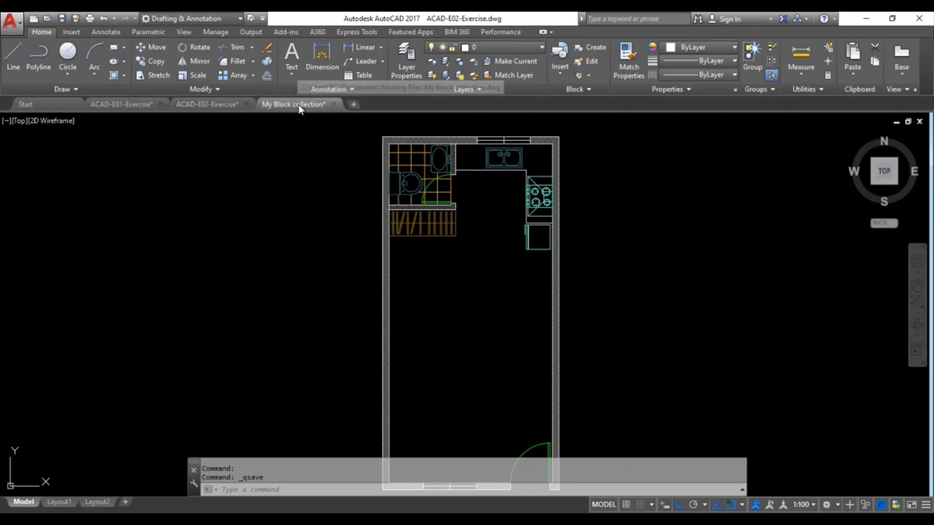
scroll(620, 212, down, 5)
scroll(522, 221, down, 5)
scroll(313, 224, up, 5)
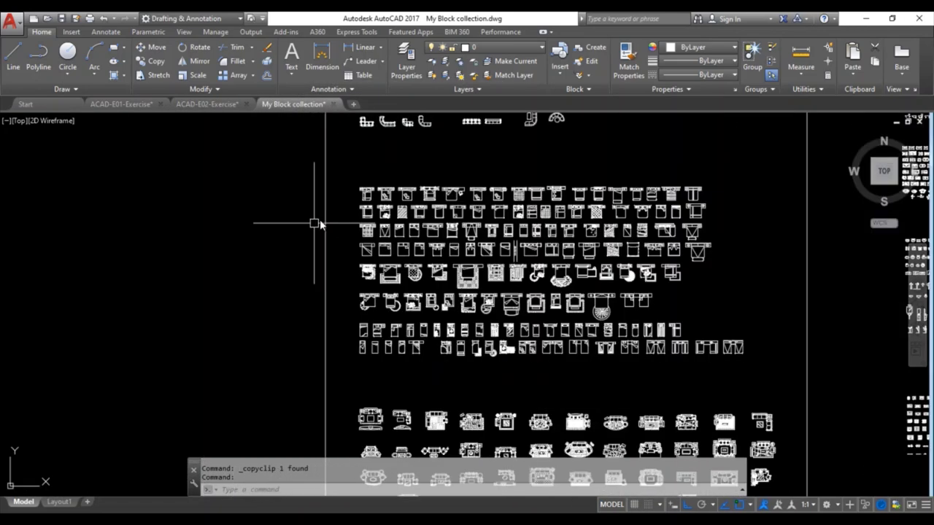
scroll(488, 231, up, 3)
scroll(424, 209, up, 2)
scroll(423, 208, up, 2)
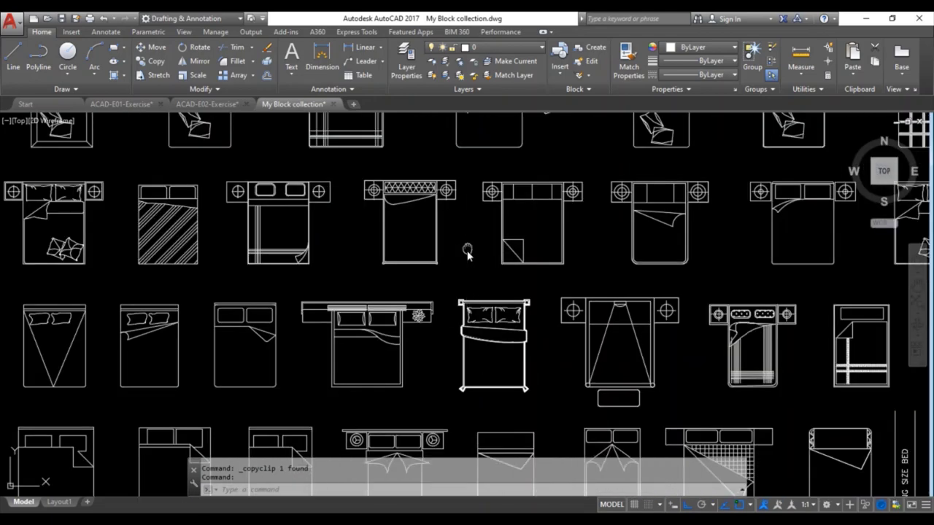
scroll(467, 252, up, 2)
scroll(467, 248, down, 4)
scroll(383, 251, up, 2)
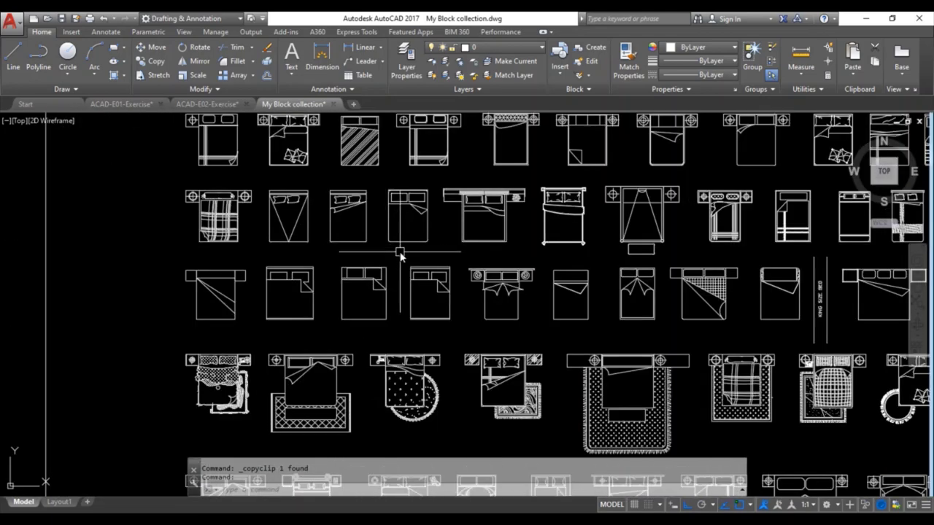
scroll(400, 252, up, 2)
click(350, 254)
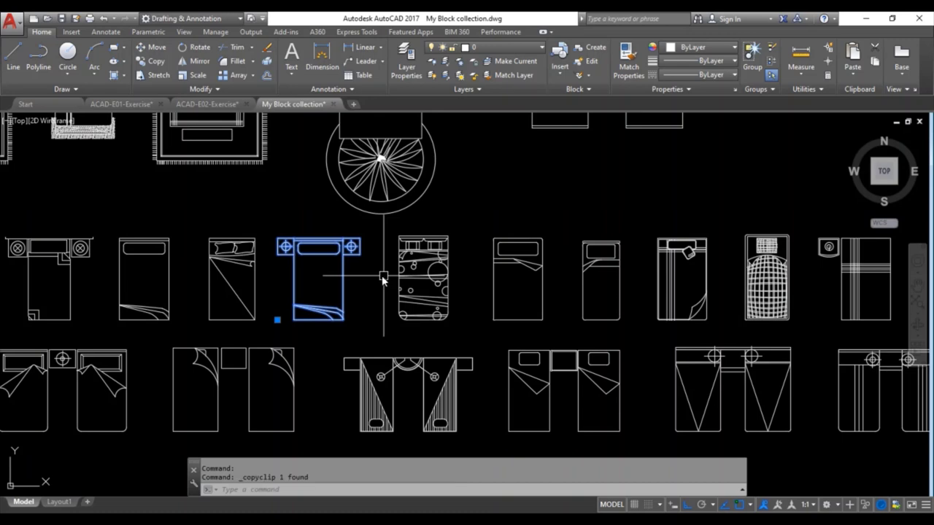
key(Escape)
key(Escape)
- Paste the copied bed into the empty room of the apartment plan
click(215, 105)
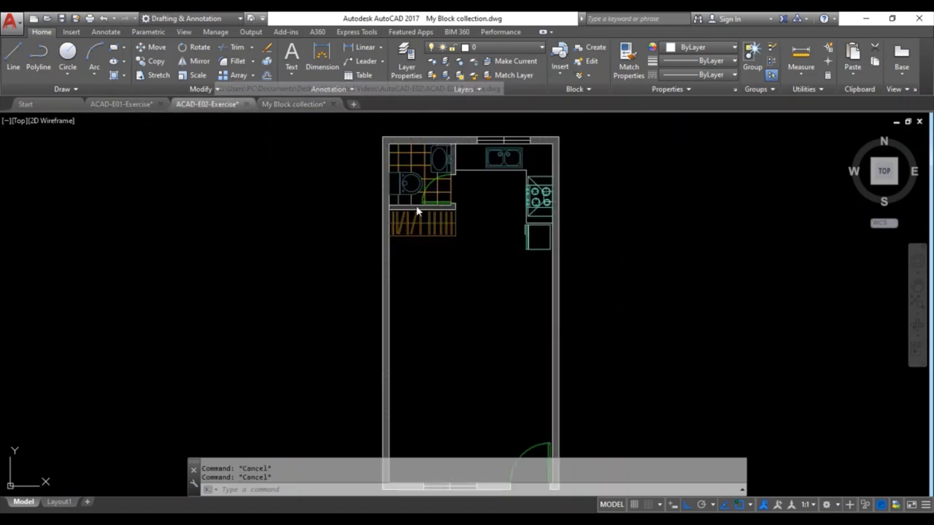
middle_drag(466, 267, 481, 223)
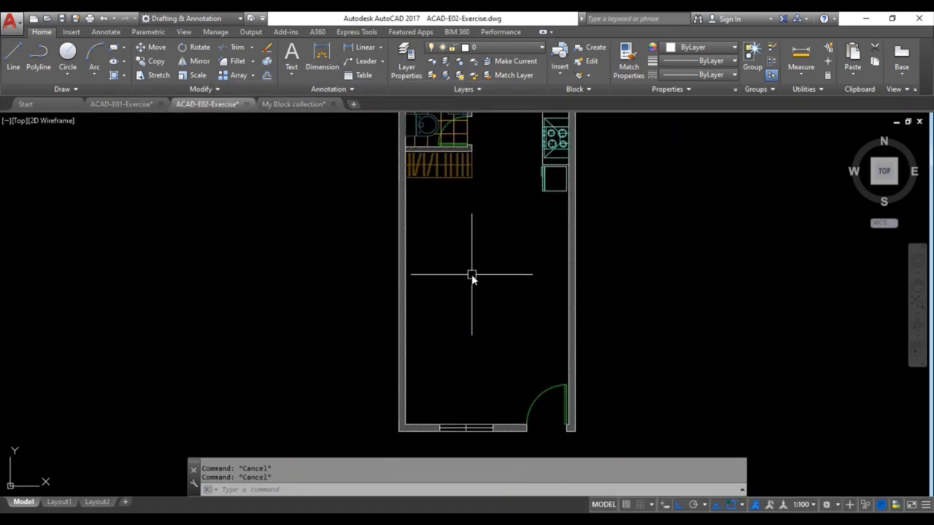
key(ctrl+v)
scroll(462, 275, down, 5)
scroll(423, 299, down, 2)
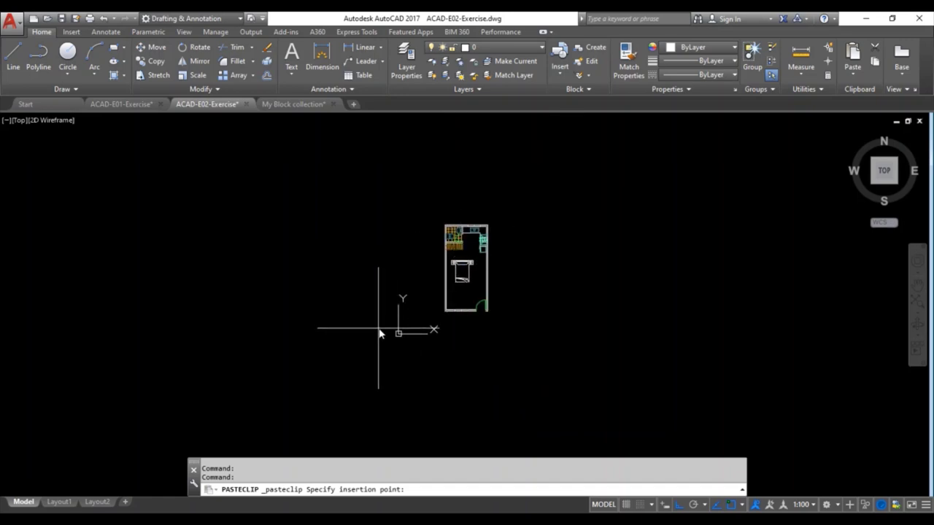
click(453, 255)
scroll(460, 266, up, 10)
- Rotate the pasted bed so it lies sideways
click(532, 333)
click(454, 183)
scroll(485, 246, down, 3)
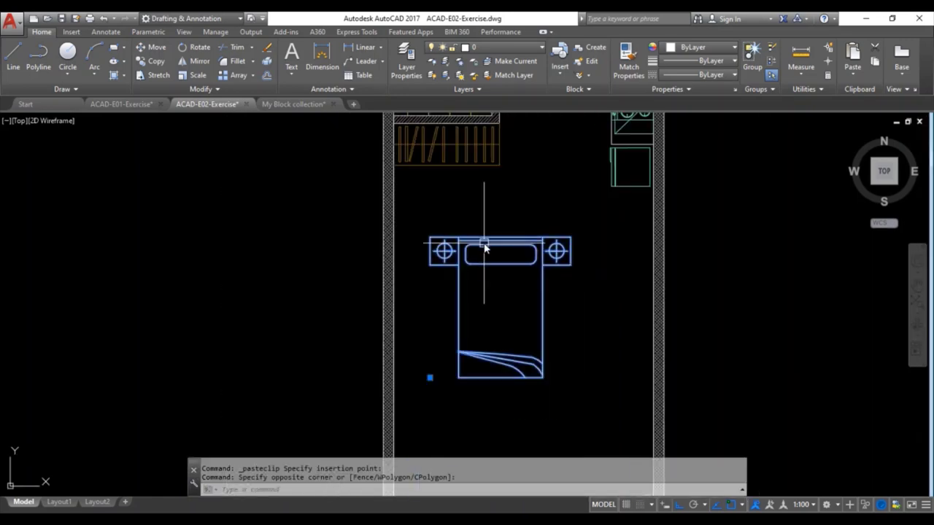
text(ro)
key(Return)
scroll(492, 246, up, 4)
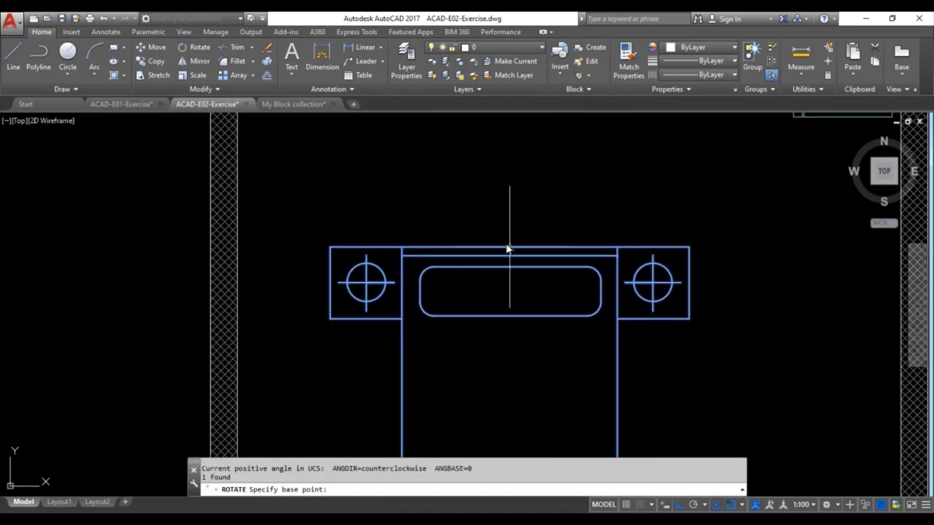
click(507, 248)
scroll(500, 250, down, 5)
scroll(525, 252, up, 4)
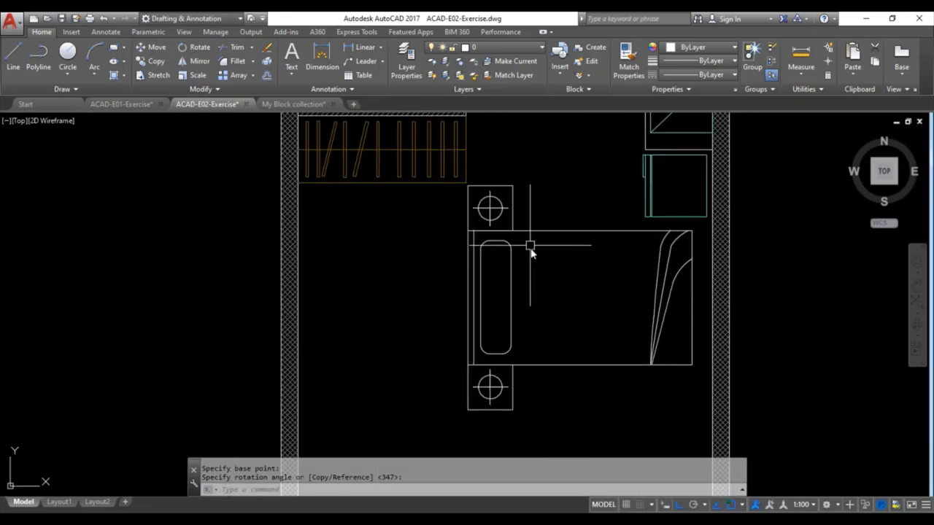
click(531, 252)
- Move the bed by its headboard midpoint against the left wall
text(m)
key(Return)
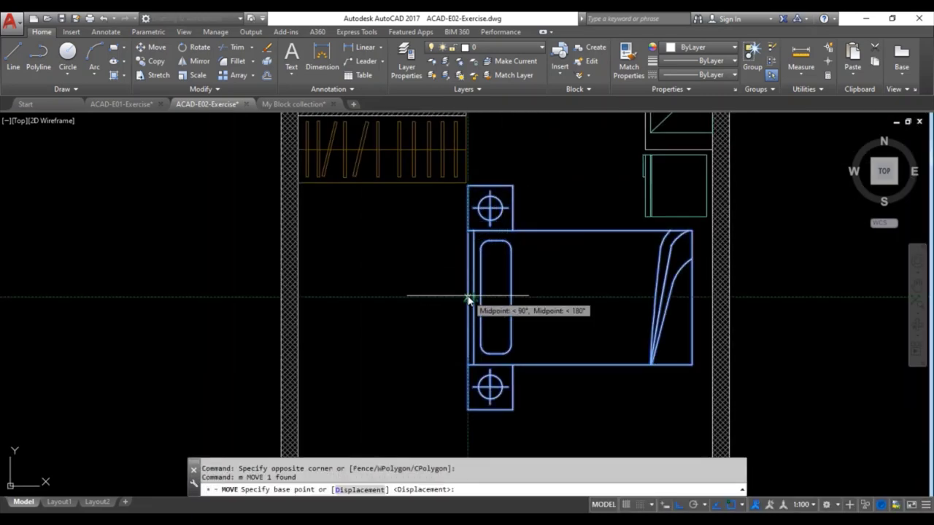
click(468, 299)
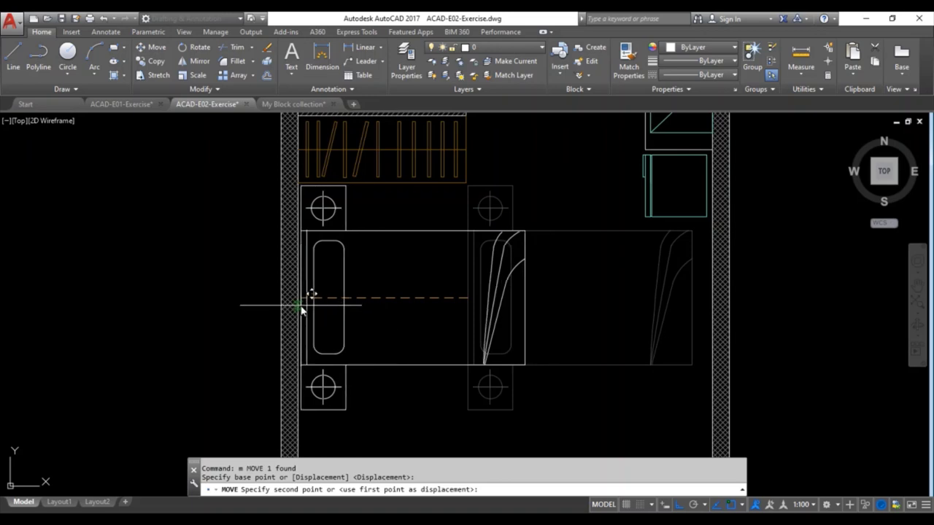
click(301, 297)
scroll(444, 205, up, 2)
scroll(444, 202, down, 4)
key(Escape)
key(Escape)
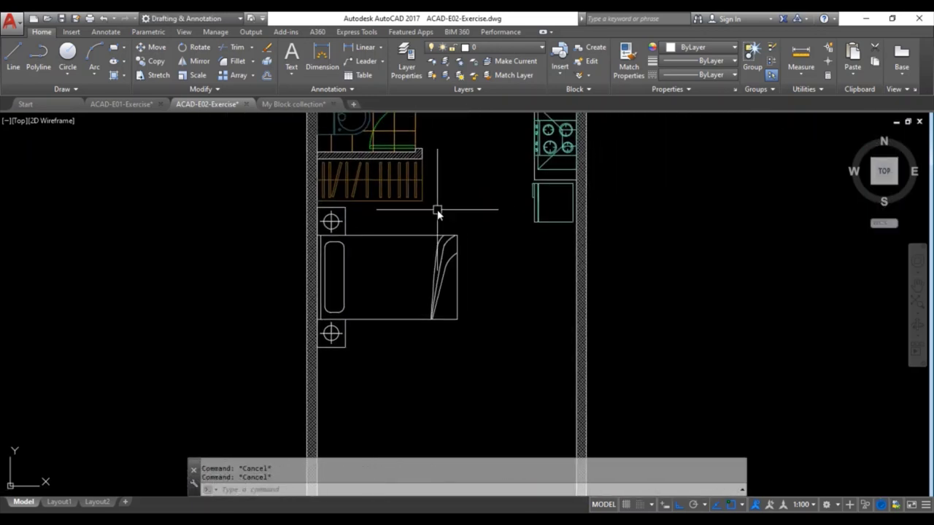
scroll(433, 203, up, 2)
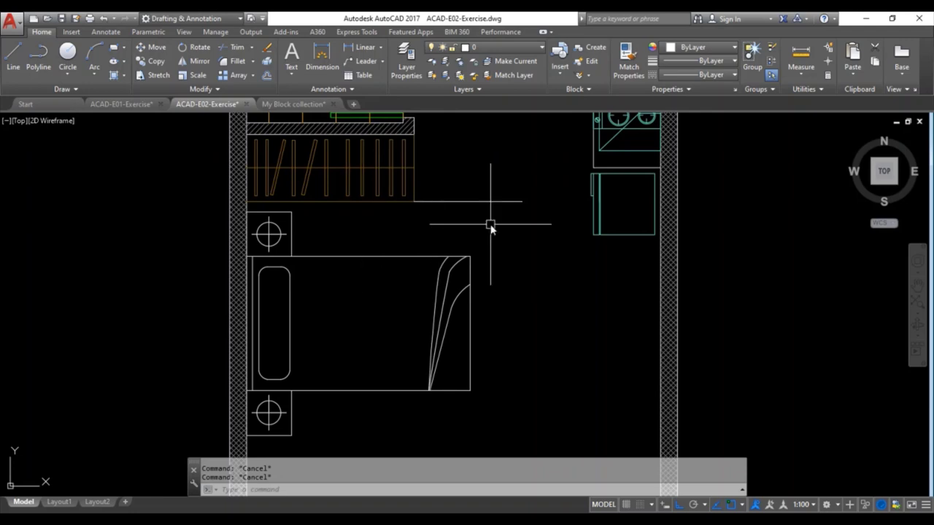
- Offset a line by 800, then erase the stray line below the wardrobe
text(o)
key(Return)
text(800)
key(Return)
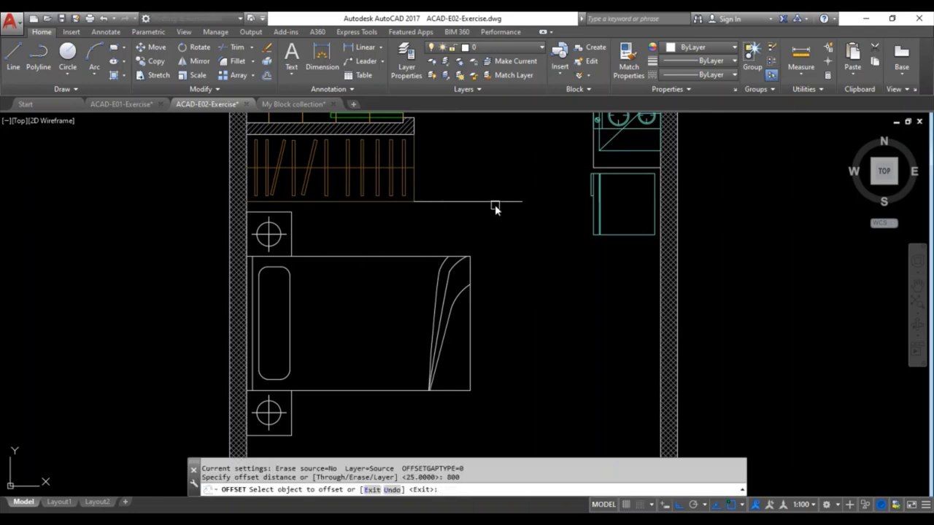
click(495, 202)
click(510, 232)
key(Escape)
drag(510, 229, 489, 192)
text(e)
key(Return)
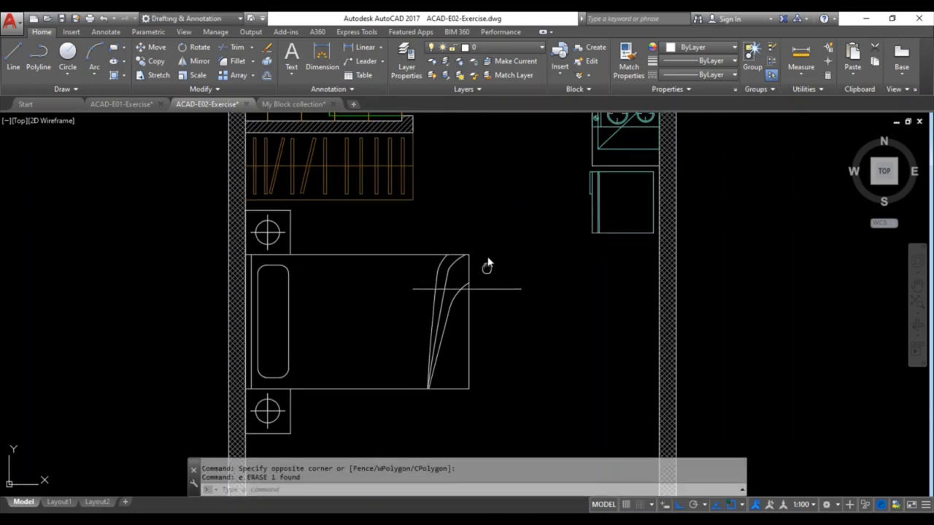
- Move the bed by its top-right corner down to its new position
middle_drag(487, 265, 489, 212)
click(494, 224)
click(442, 192)
key(Return)
scroll(488, 195, up, 2)
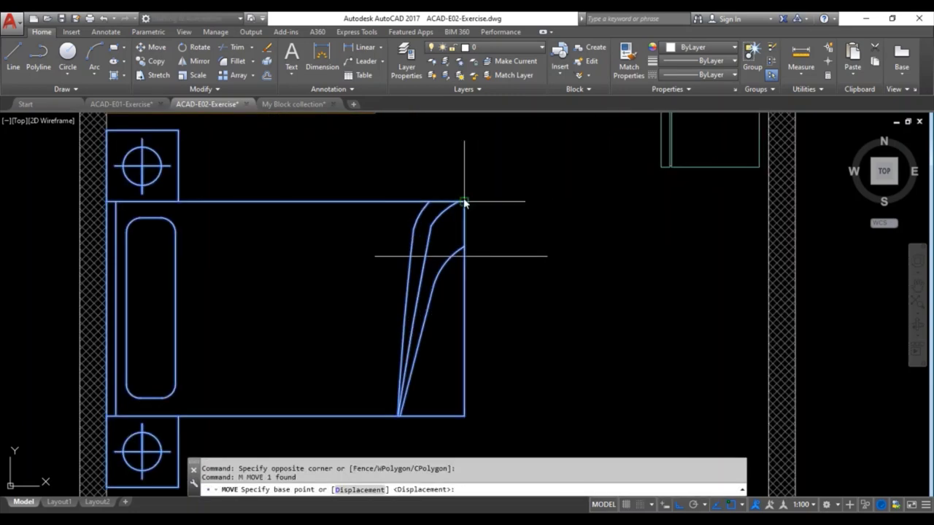
click(464, 202)
click(468, 264)
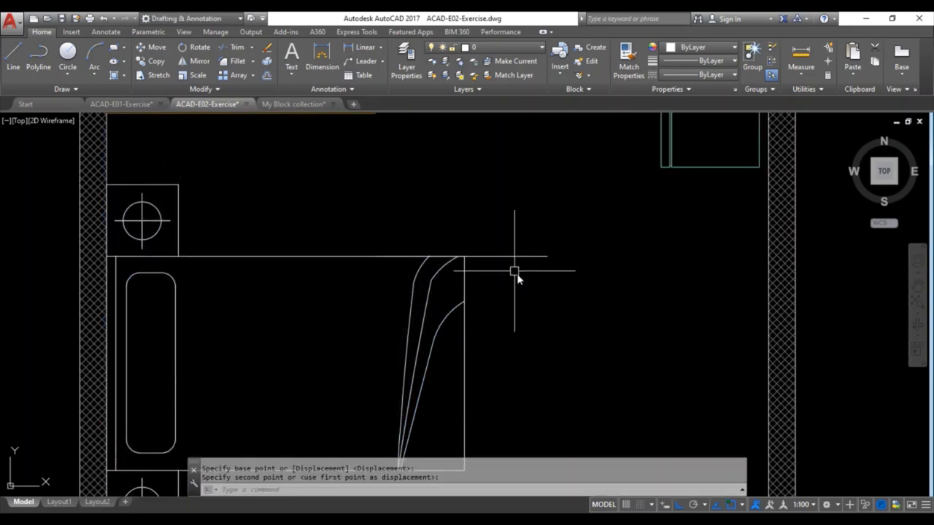
key(Escape)
click(498, 236)
scroll(498, 235, down, 3)
key(Escape)
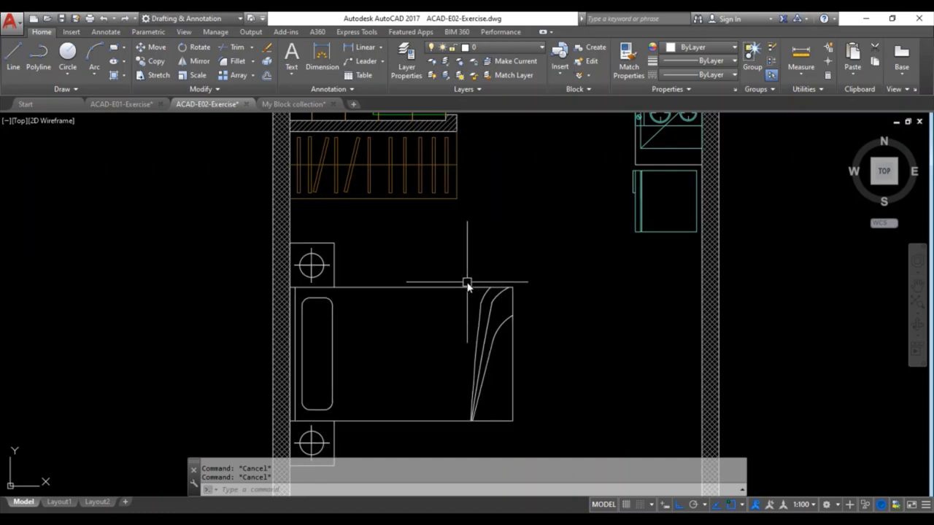
- Give the bed the wardrobe's orange properties using MATCHPROP, then save the drawing
text(MA)
click(448, 200)
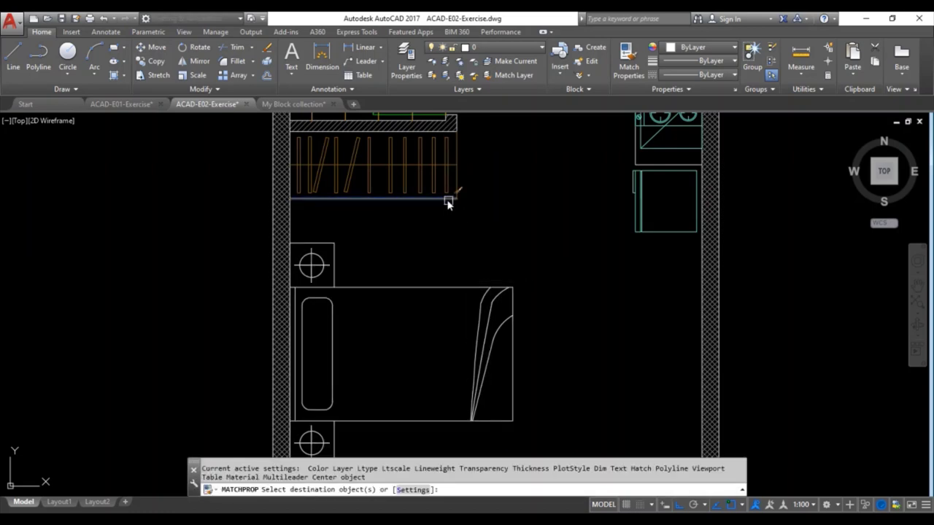
click(476, 288)
key(Return)
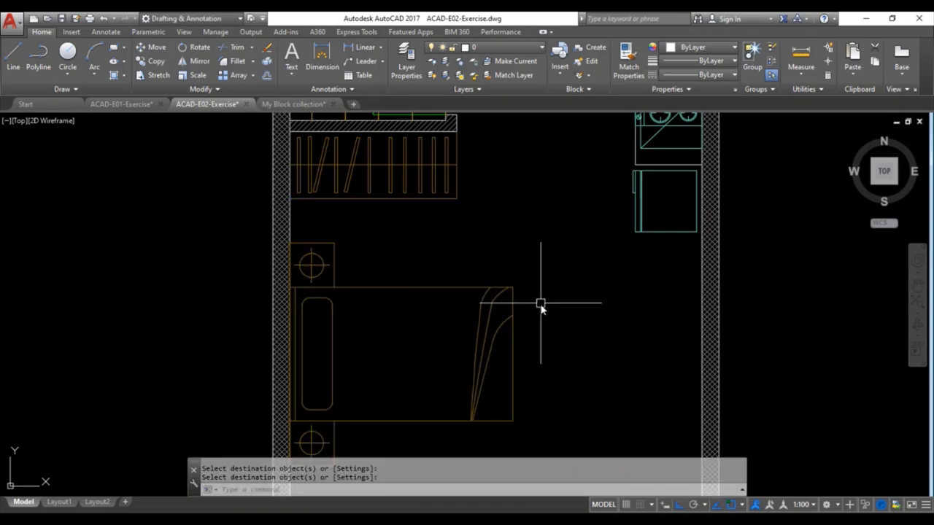
middle_drag(540, 306, 542, 236)
scroll(415, 246, down, 2)
key(ctrl+s)
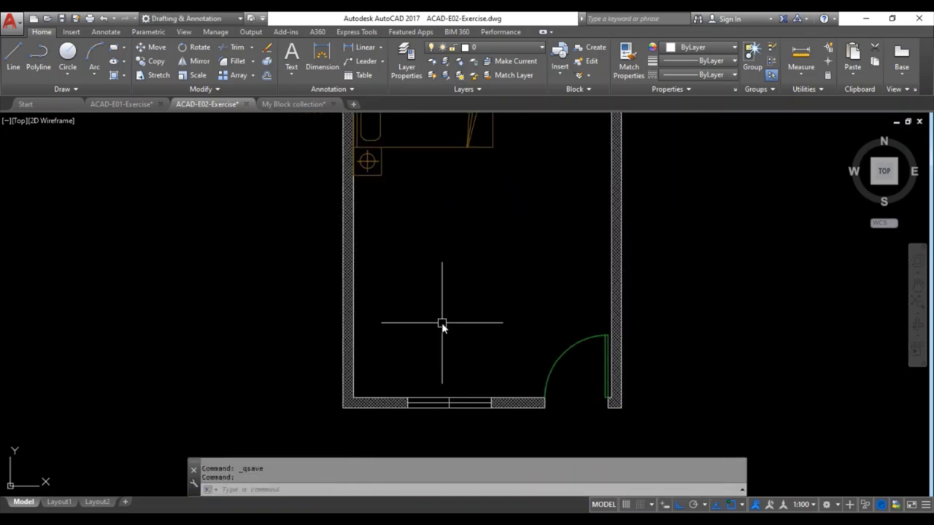
- Bring the L-shaped sofa blocks into view in the My Block collection drawing
click(292, 104)
middle_drag(671, 260, 350, 248)
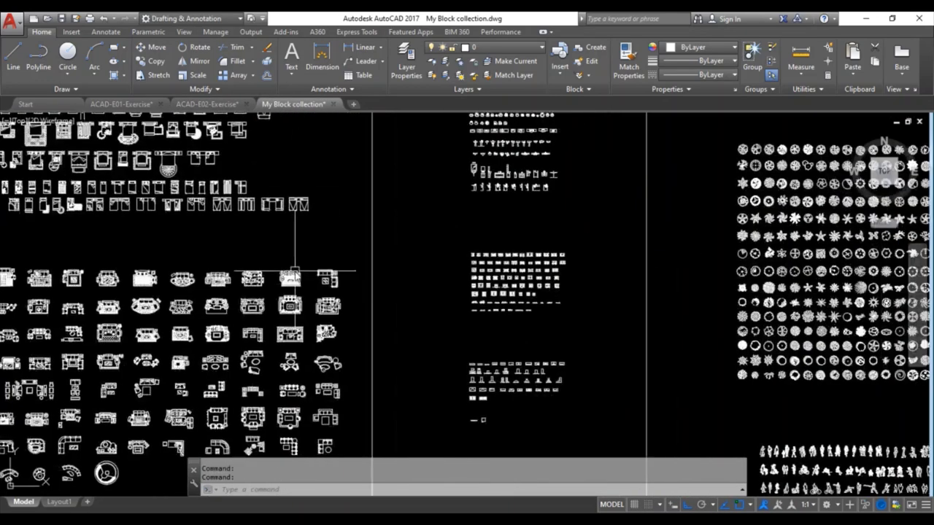
scroll(513, 192, up, 2)
scroll(394, 241, up, 1)
scroll(292, 285, up, 2)
scroll(292, 270, up, 2)
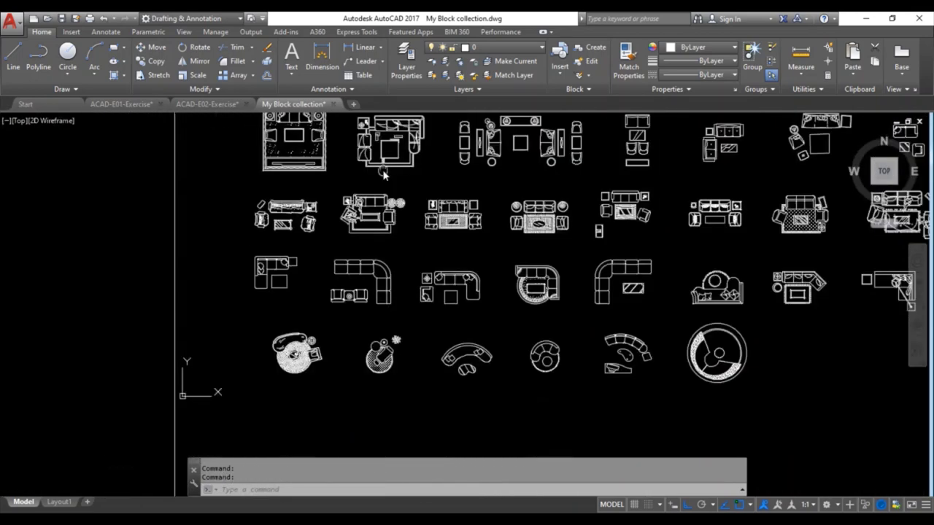
scroll(289, 261, up, 2)
middle_drag(368, 277, 432, 245)
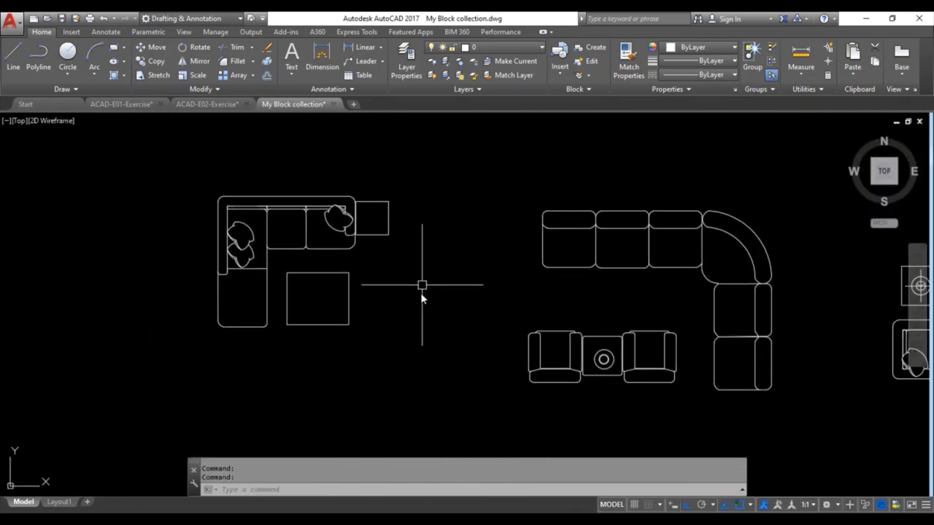
- Copy the L-shaped sofa with coffee table and paste it into the apartment plan
click(418, 339)
click(219, 206)
key(Escape)
key(Escape)
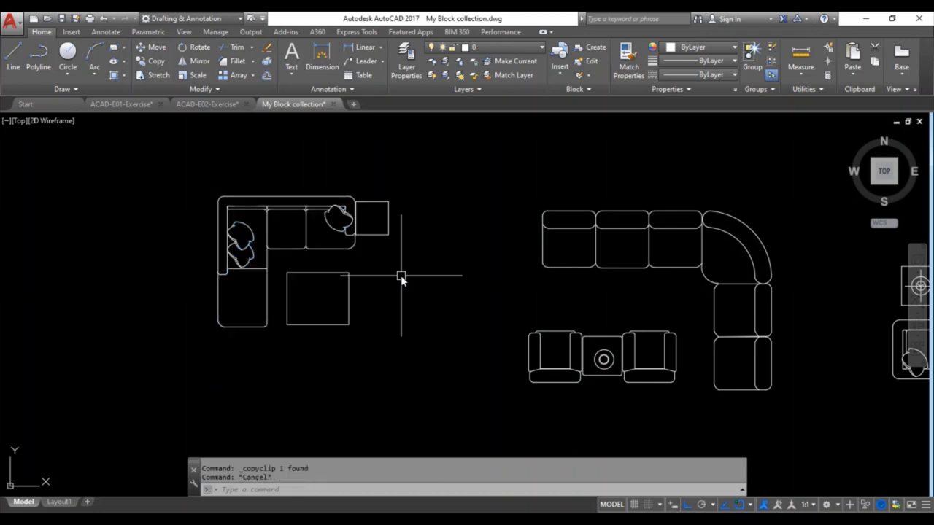
click(308, 213)
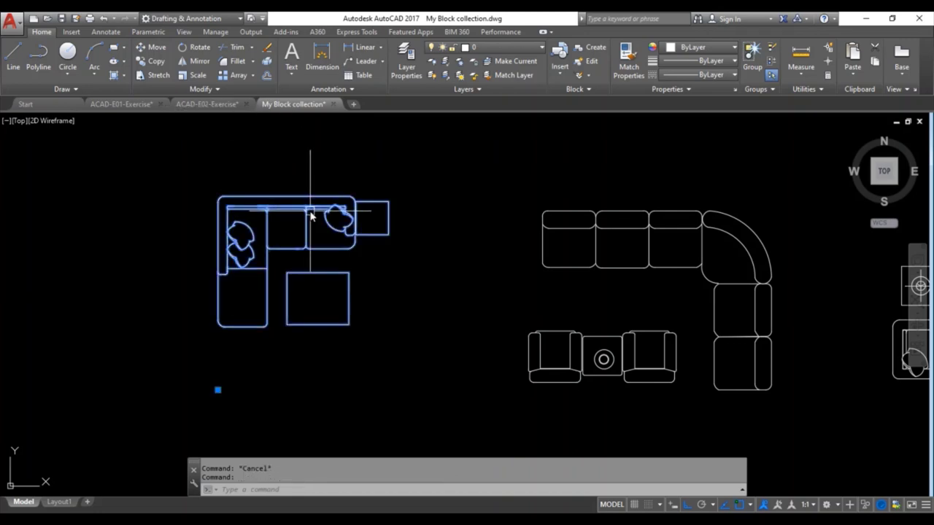
key(Escape)
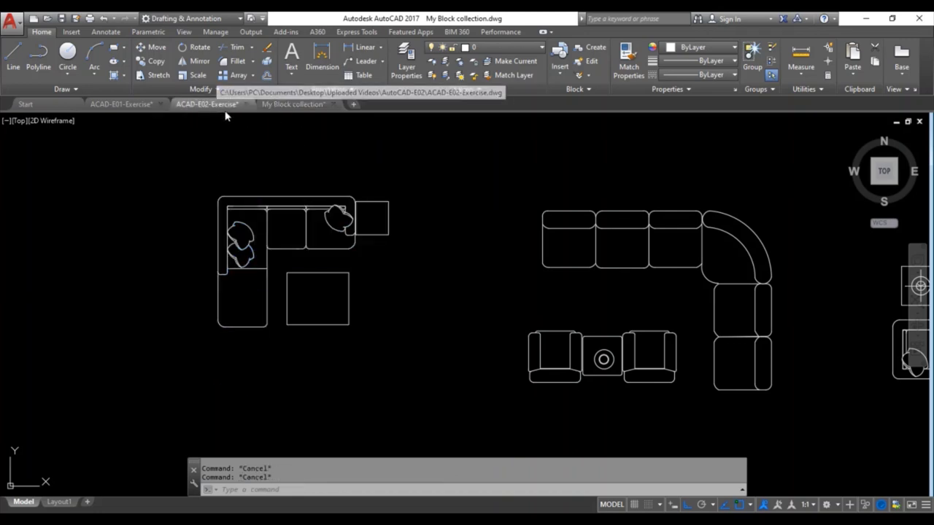
click(218, 107)
key(ctrl+v)
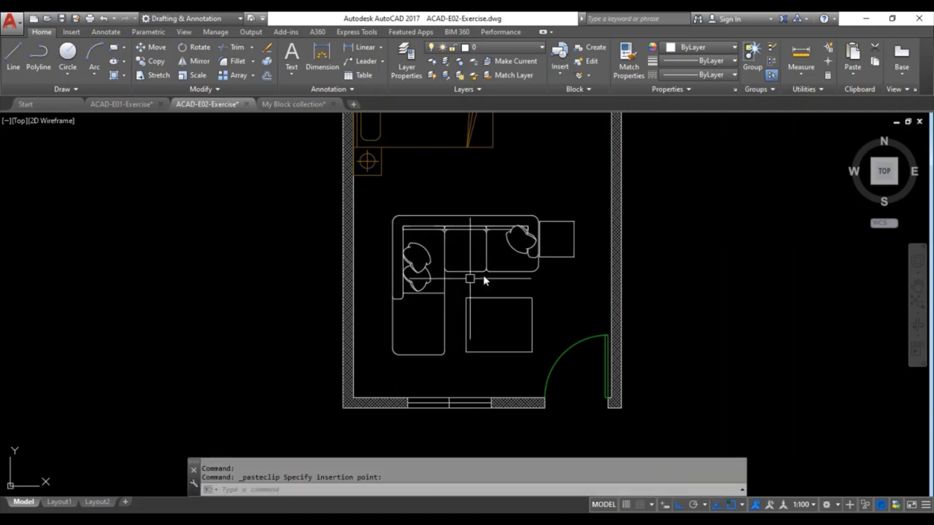
- Rotate the pasted L-shaped sofa by 90°
text(o)
key(Return)
click(471, 236)
key(Return)
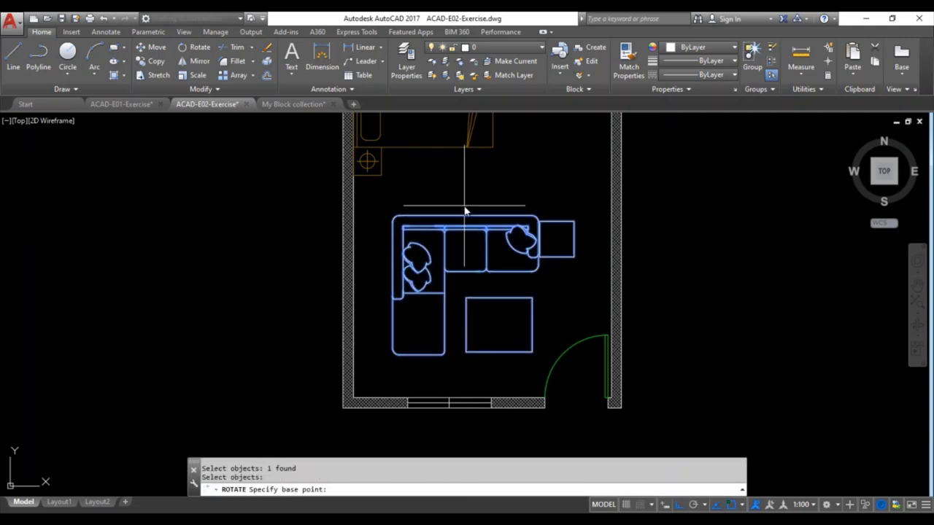
click(465, 216)
click(458, 196)
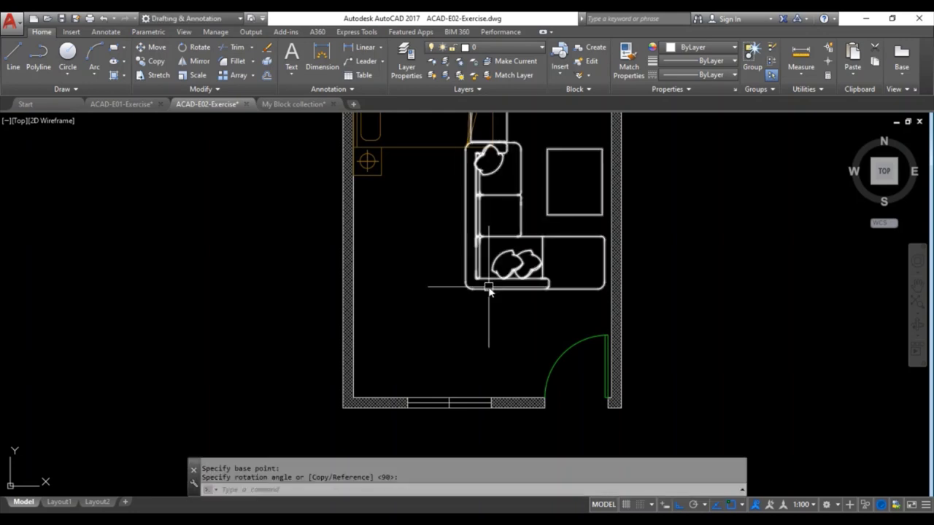
text(M)
- Move the sofa down into the room's lower-left corner, pushed against the left wall
key(Return)
click(503, 295)
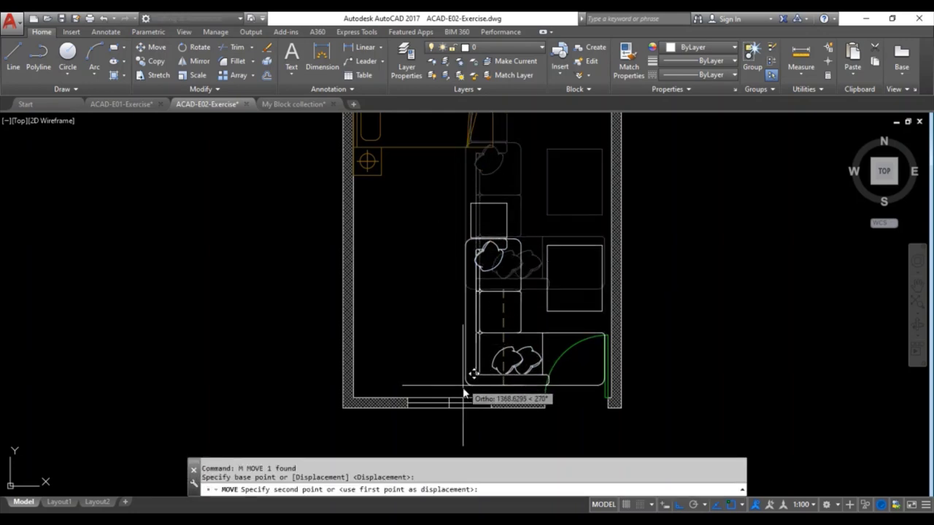
click(446, 327)
key(Return)
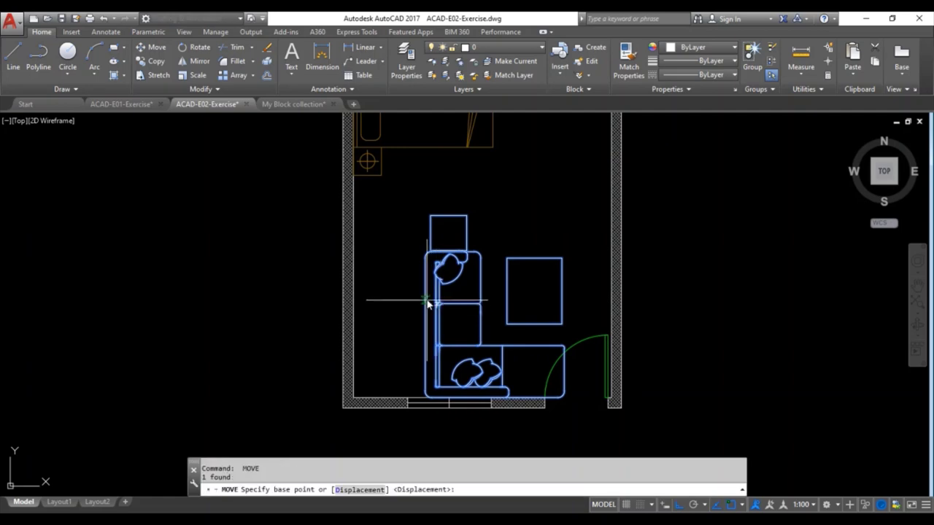
click(426, 300)
click(360, 308)
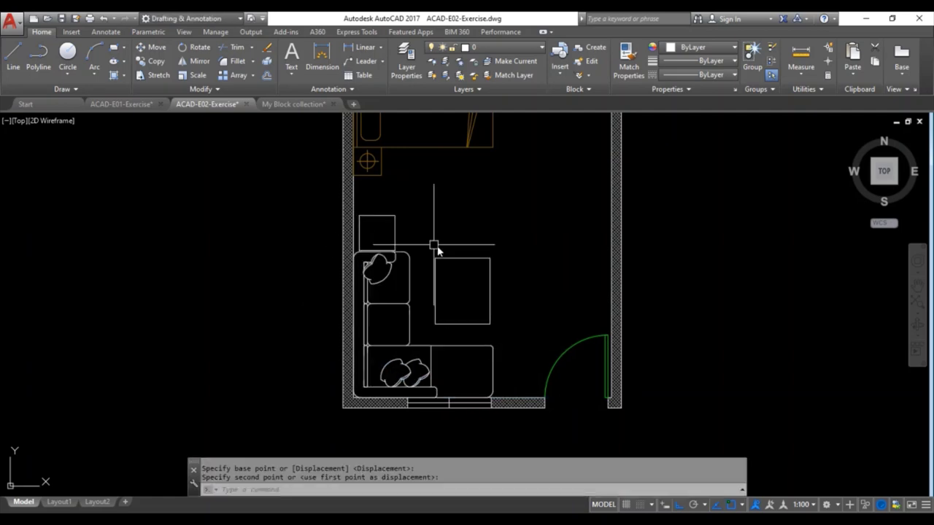
key(Escape)
key(Escape)
middle_drag(503, 258, 497, 295)
- Put the sofa on the furnitures layer and save the drawing
text(MA)
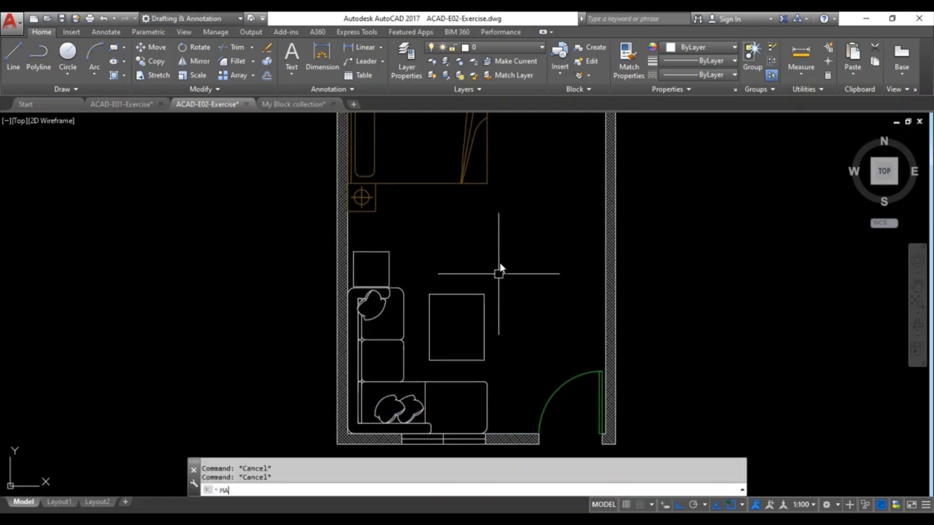
key(Escape)
key(Escape)
click(479, 293)
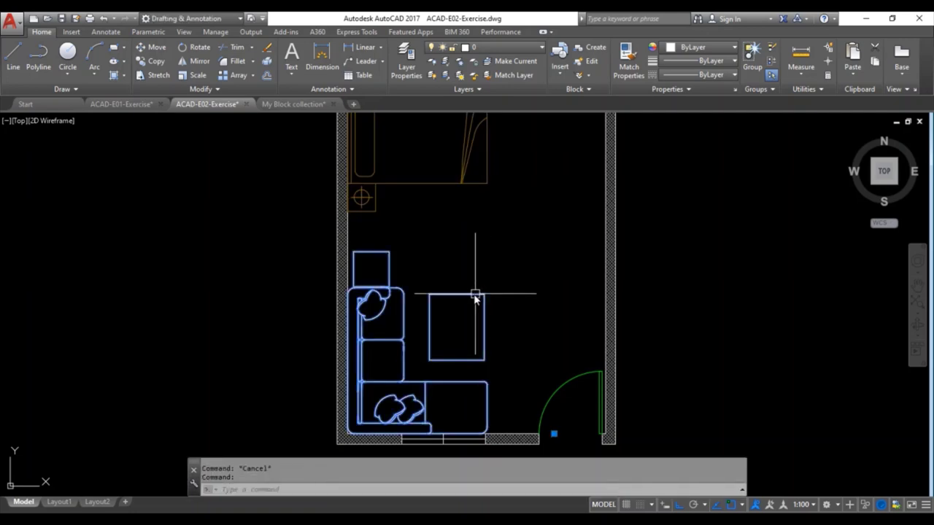
click(489, 49)
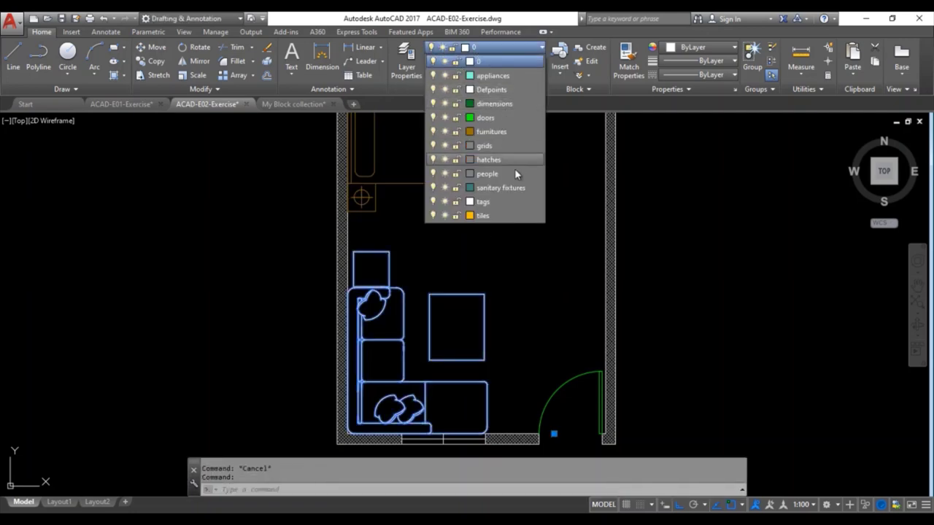
click(510, 127)
key(Escape)
key(Escape)
middle_drag(531, 251, 546, 211)
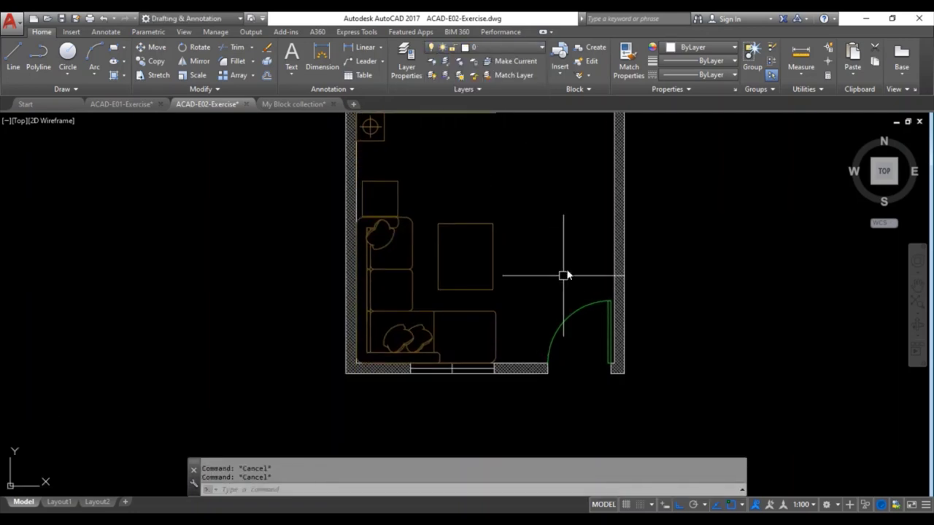
middle_drag(562, 273, 548, 340)
scroll(402, 265, up, 2)
key(ctrl+s)
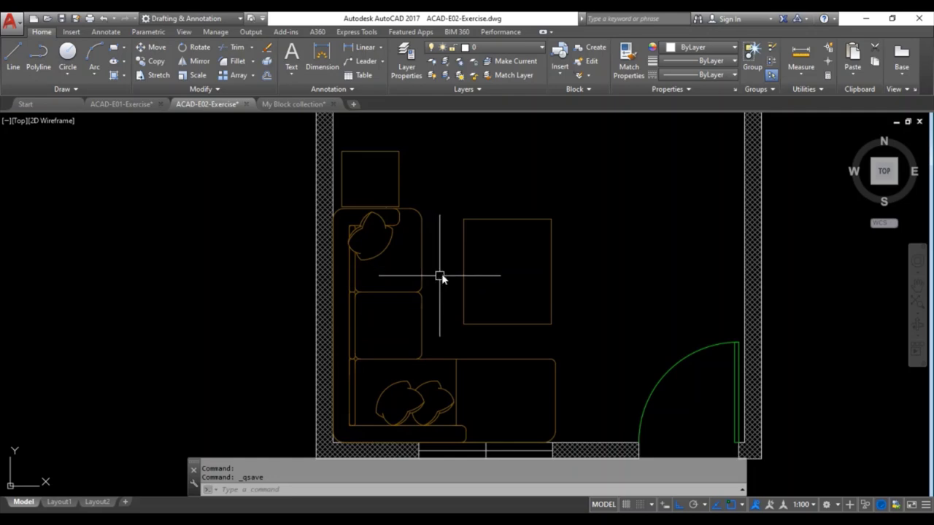
- Copy the top-view seated figure from the My Block collection drawing
click(308, 104)
scroll(576, 210, down, 3)
scroll(577, 210, down, 3)
scroll(554, 270, down, 3)
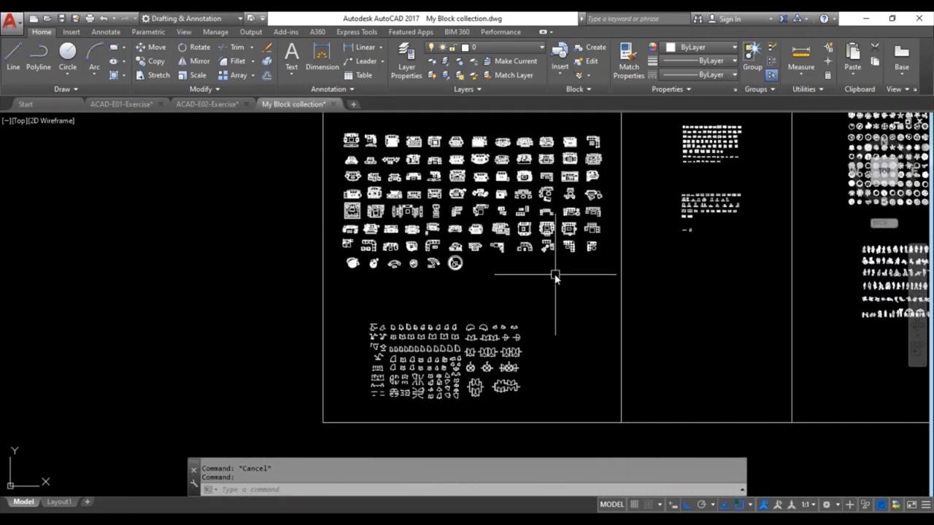
scroll(474, 302, up, 4)
scroll(531, 299, up, 3)
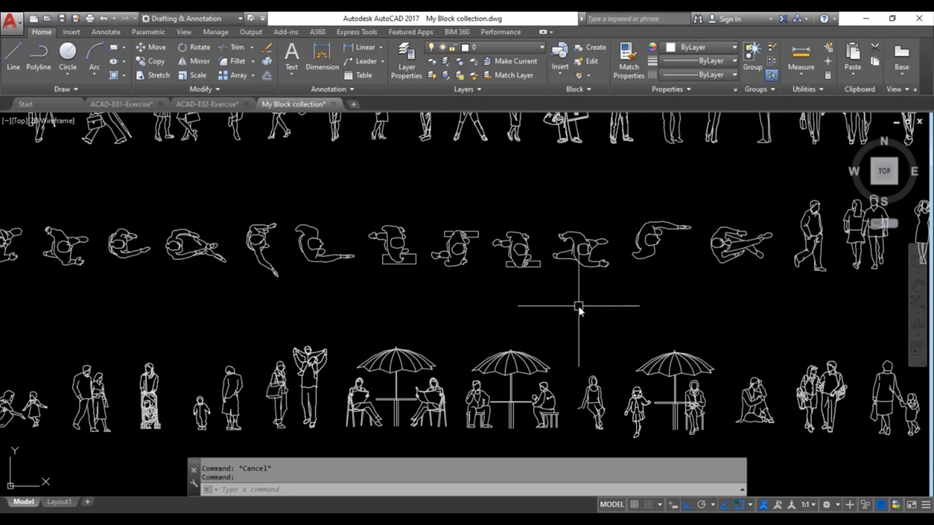
scroll(292, 237, up, 8)
click(559, 388)
click(427, 246)
key(ctrl+c)
key(Escape)
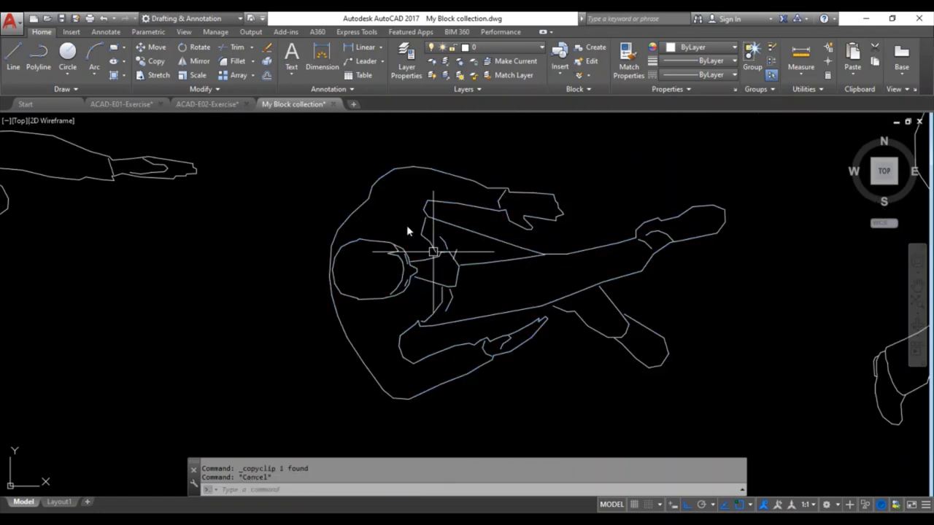
- Paste the figure onto the living-room sofa in ACAD-E02-Exercise
click(207, 107)
scroll(490, 264, down, 3)
scroll(467, 273, up, 3)
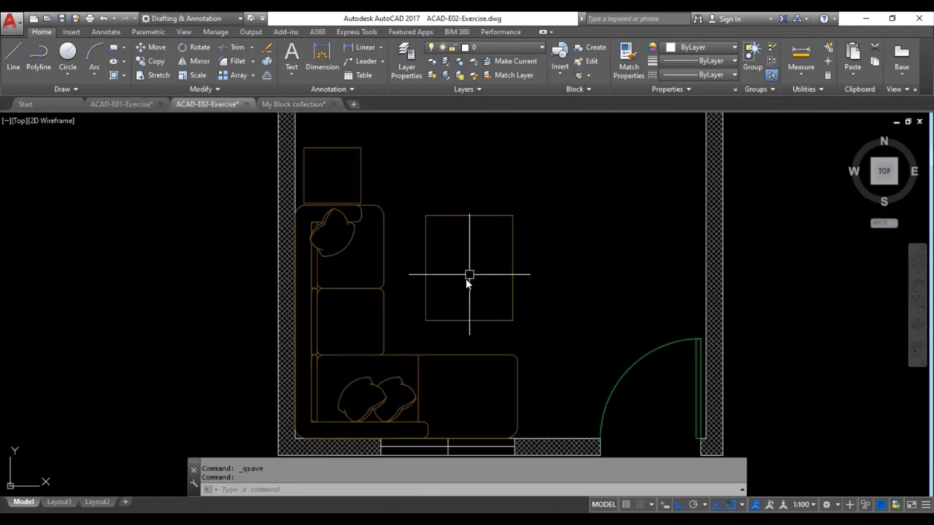
key(ctrl+v)
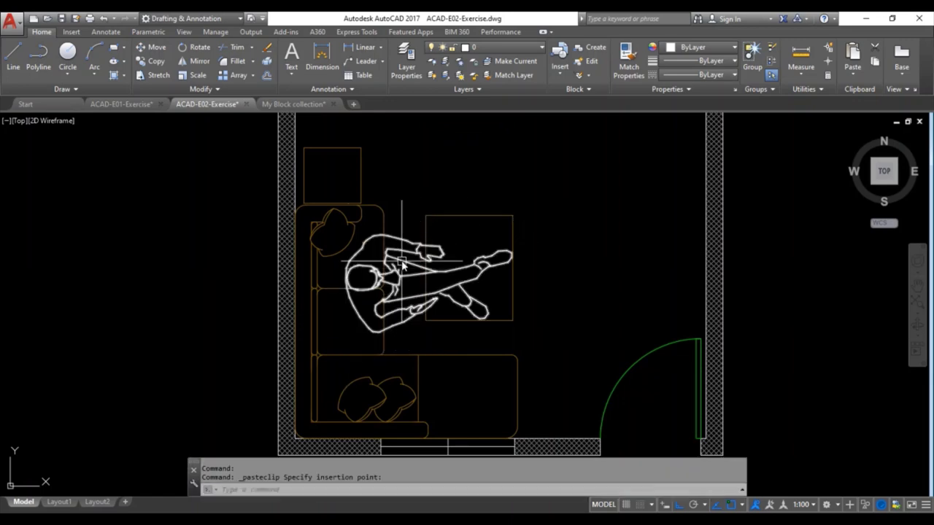
click(402, 259)
key(Escape)
- Put the seated figure on the people layer and save the drawing
click(407, 245)
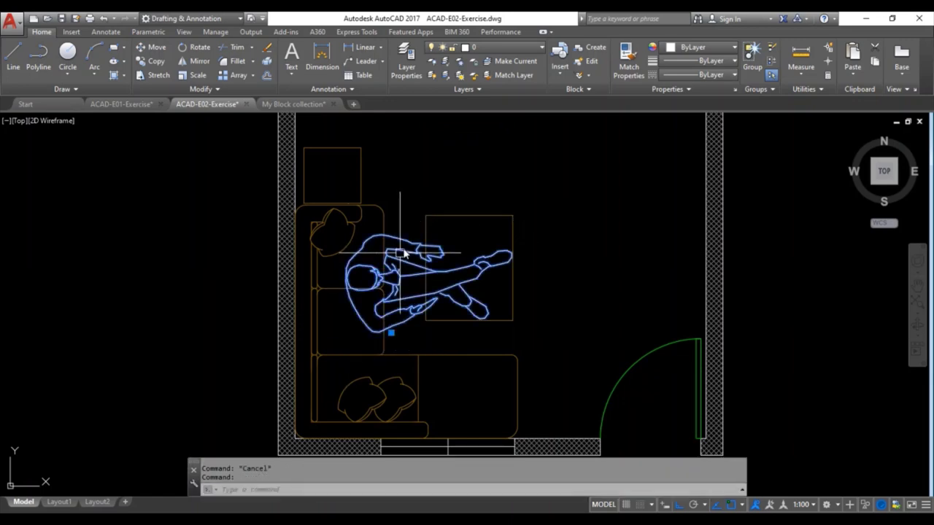
click(514, 47)
click(488, 174)
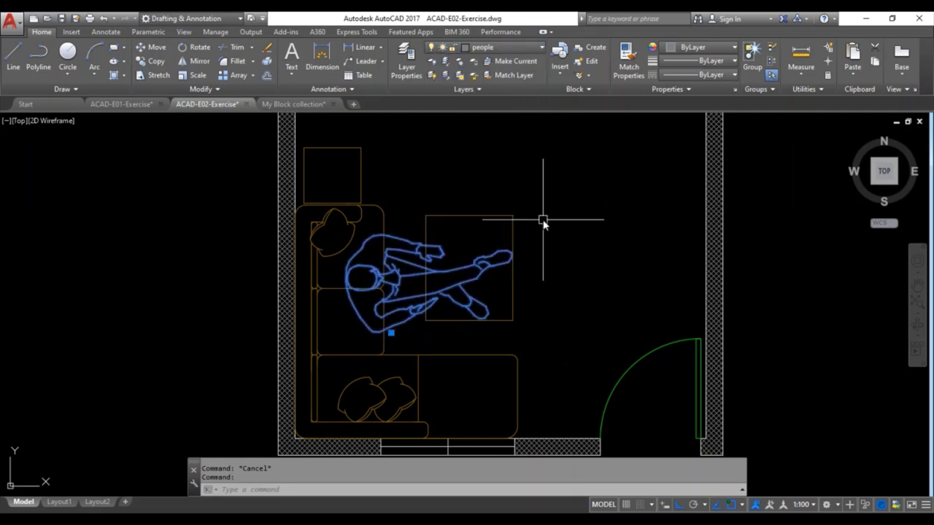
scroll(457, 337, down, 4)
key(ctrl+s)
- Return to the My Block collection drawing with the top-view figures in view
scroll(465, 192, up, 4)
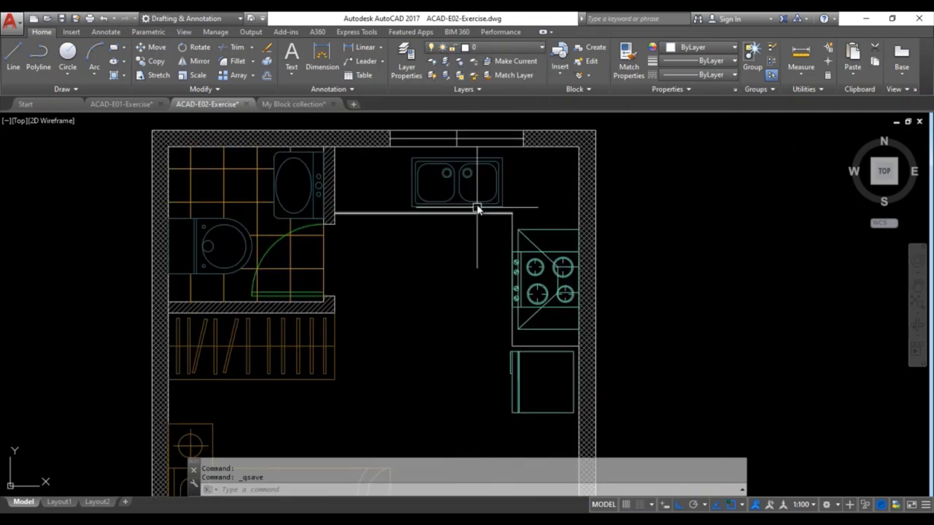
scroll(461, 211, up, 4)
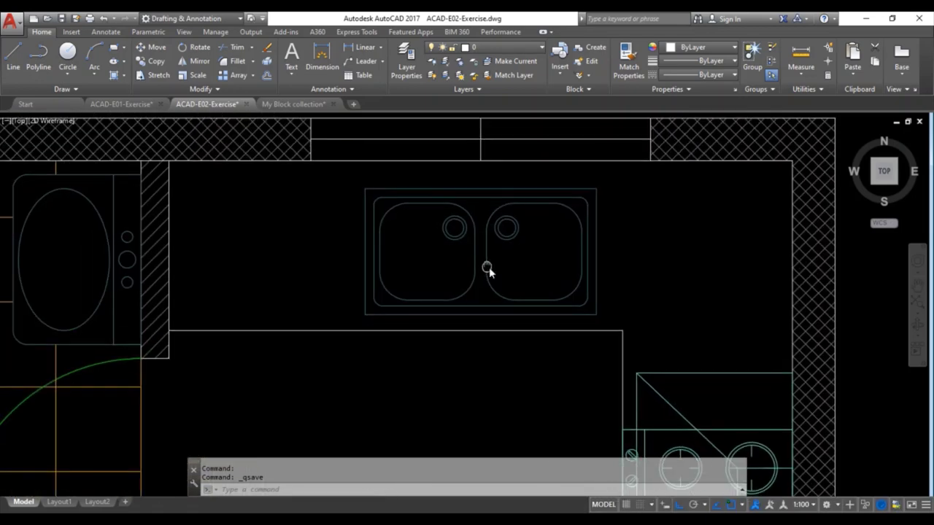
key(ctrl+Tab)
scroll(460, 229, up, 3)
scroll(450, 215, down, 3)
middle_drag(450, 215, 403, 253)
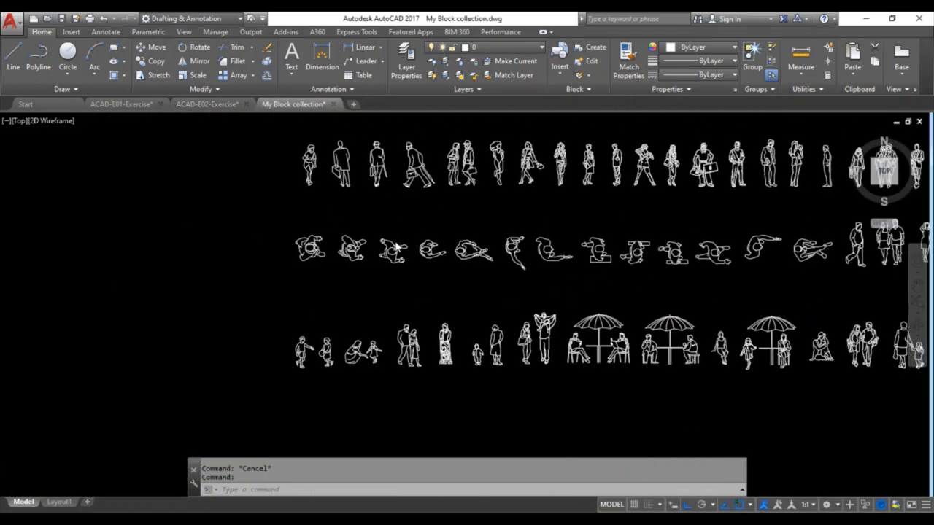
scroll(404, 253, up, 3)
scroll(563, 292, down, 3)
- Copy the central top-view figure from the block collection
scroll(427, 236, up, 3)
mouse_move(532, 292)
middle_down()
mouse_move(427, 236)
mouse_move(470, 287)
middle_up()
scroll(471, 287, up, 2)
click(494, 327)
click(415, 220)
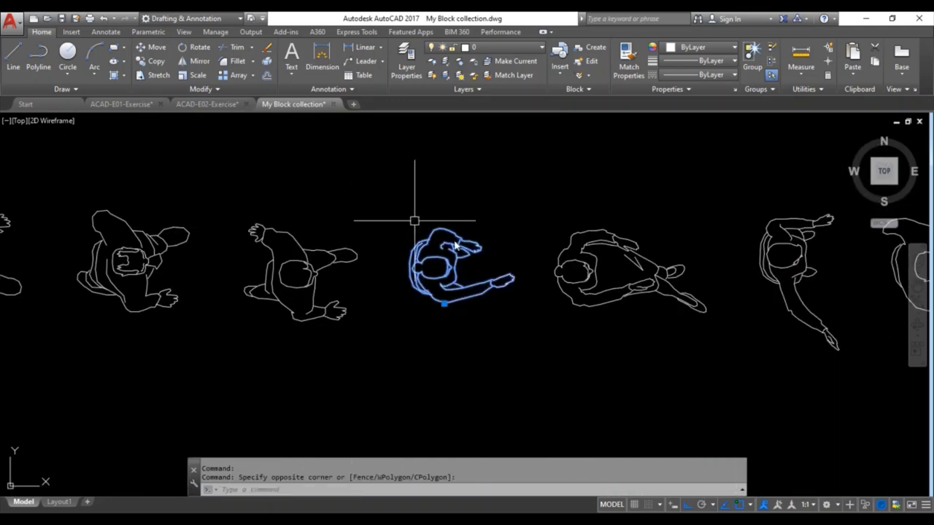
key(Escape)
key(Escape)
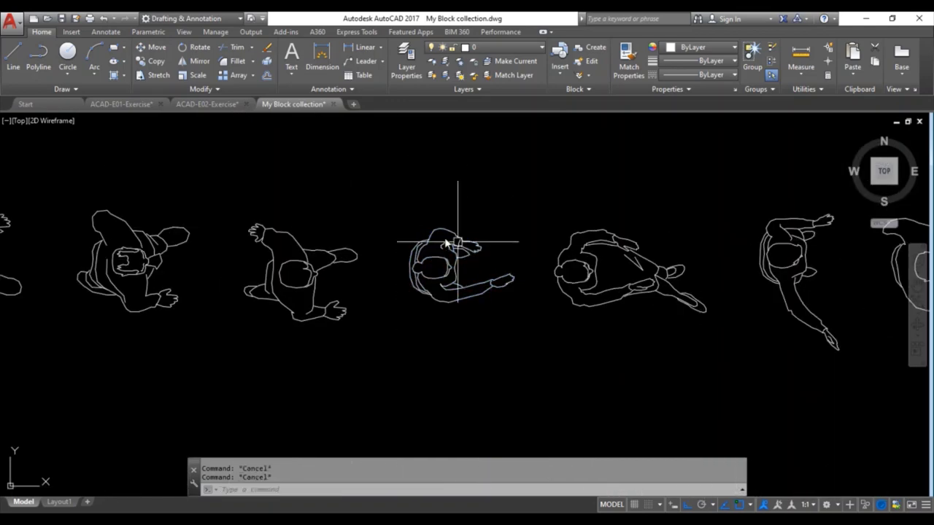
- Paste the figure into the kitchen of ACAD-E02-Exercise
click(209, 104)
scroll(455, 219, down, 4)
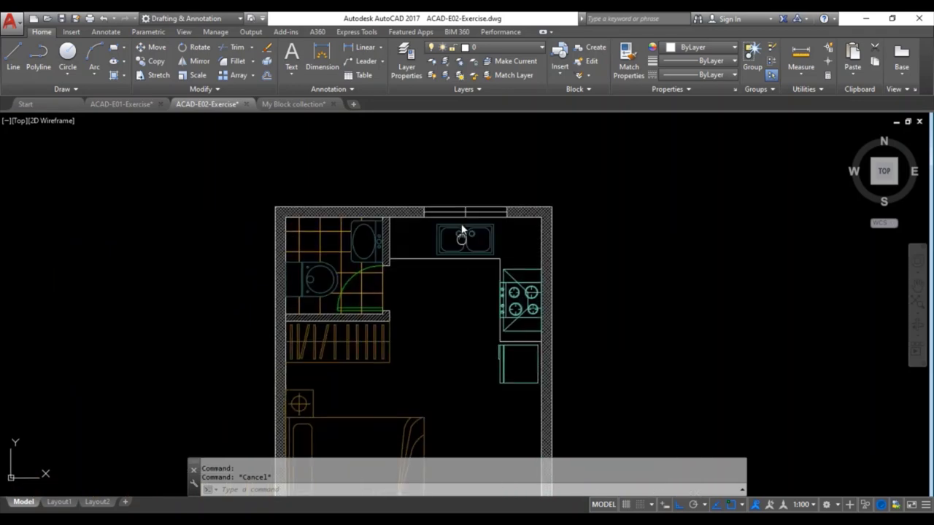
scroll(447, 251, up, 6)
key(ctrl+v)
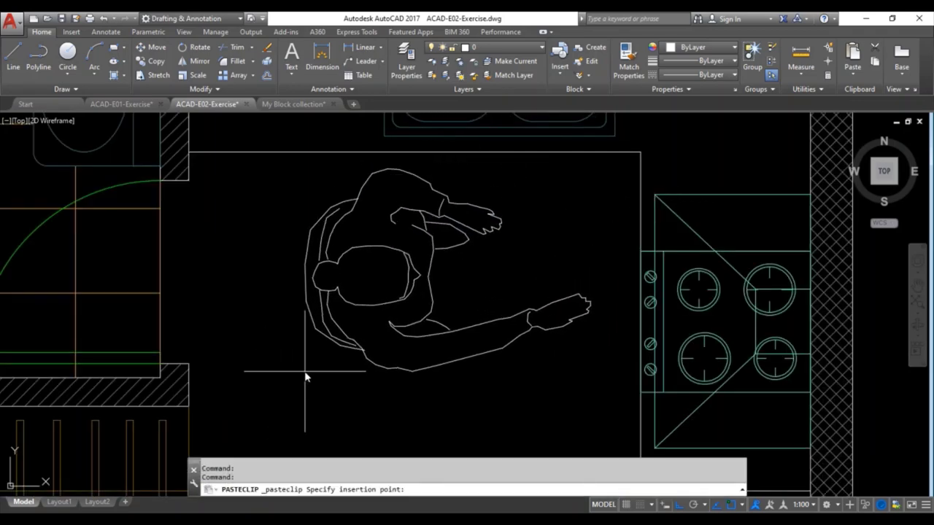
click(306, 375)
- Rotate the kitchen figure with Ortho off so it faces the sink
click(452, 377)
text(ro)
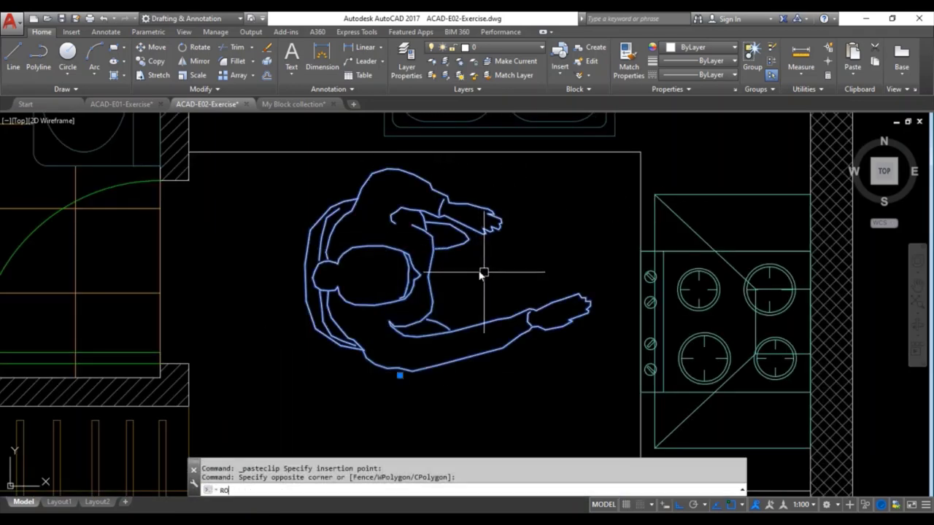
key(Return)
click(387, 279)
scroll(431, 236, down, 3)
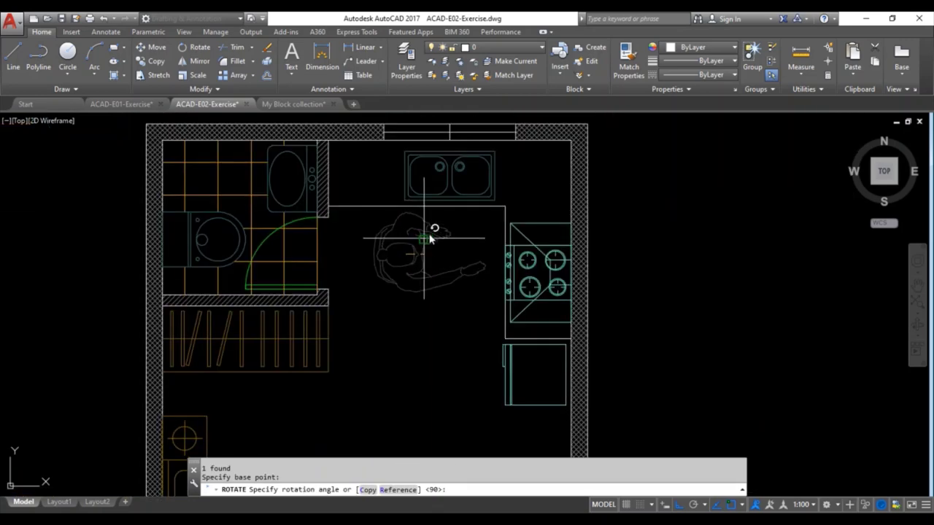
scroll(480, 156, up, 2)
scroll(479, 150, up, 2)
scroll(482, 168, down, 2)
scroll(487, 197, down, 2)
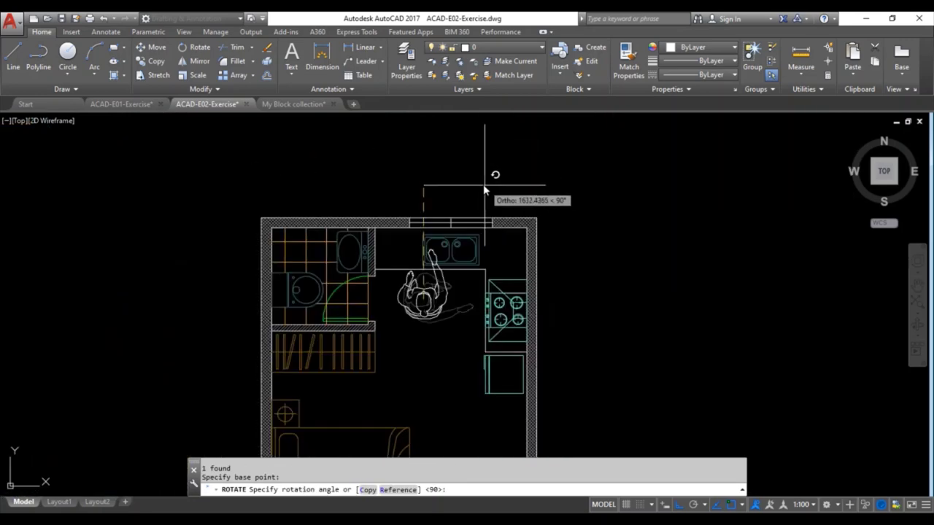
scroll(479, 186, up, 2)
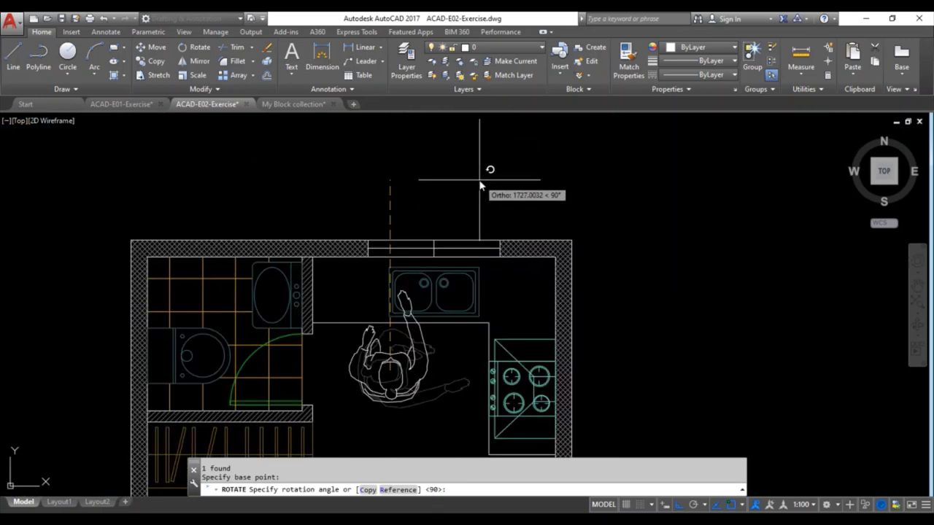
key(F8)
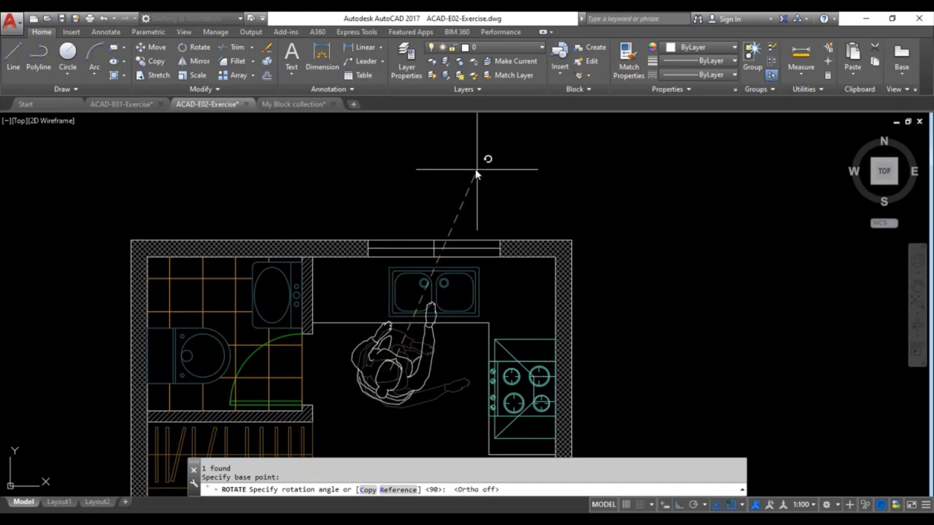
key(Escape)
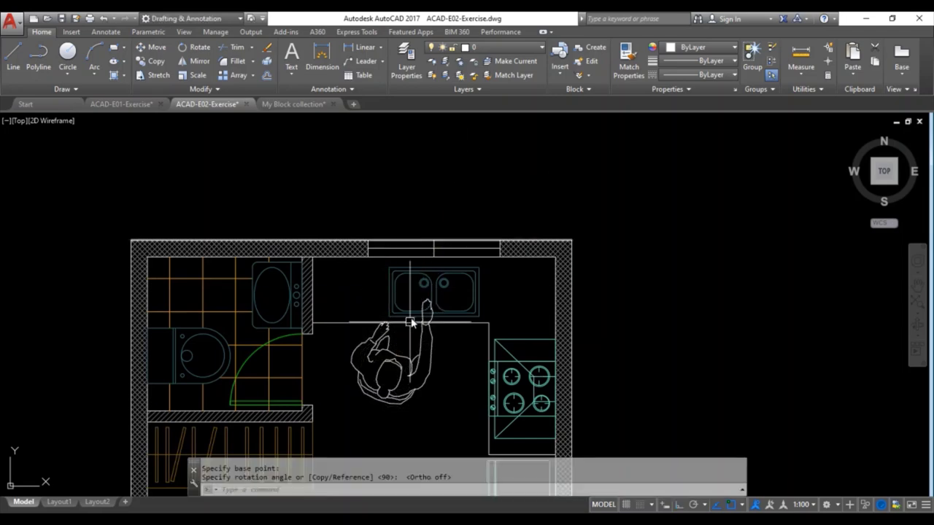
middle_drag(415, 317, 496, 216)
- Put the kitchen figure on the people layer
click(476, 199)
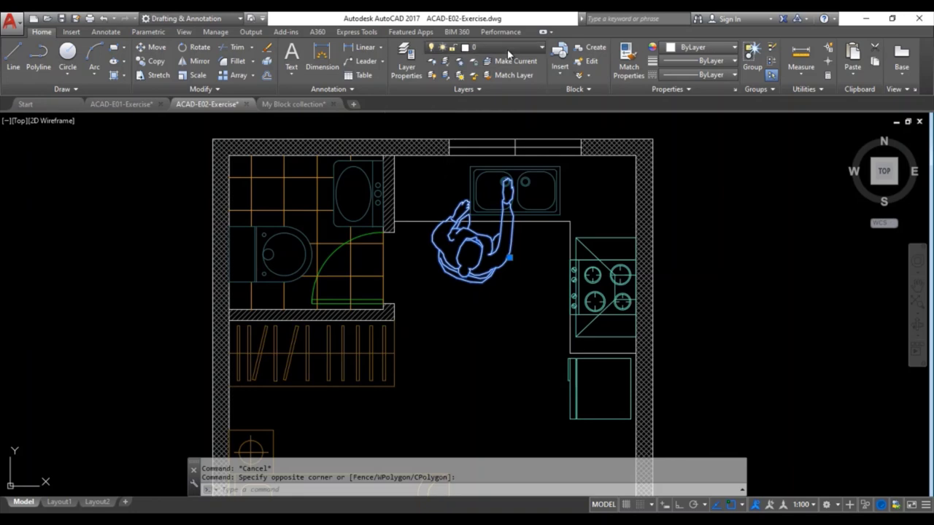
click(508, 54)
click(495, 178)
- Save, then offset the top outer wall line 1500 upward
key(ctrl+s)
scroll(608, 150, down, 3)
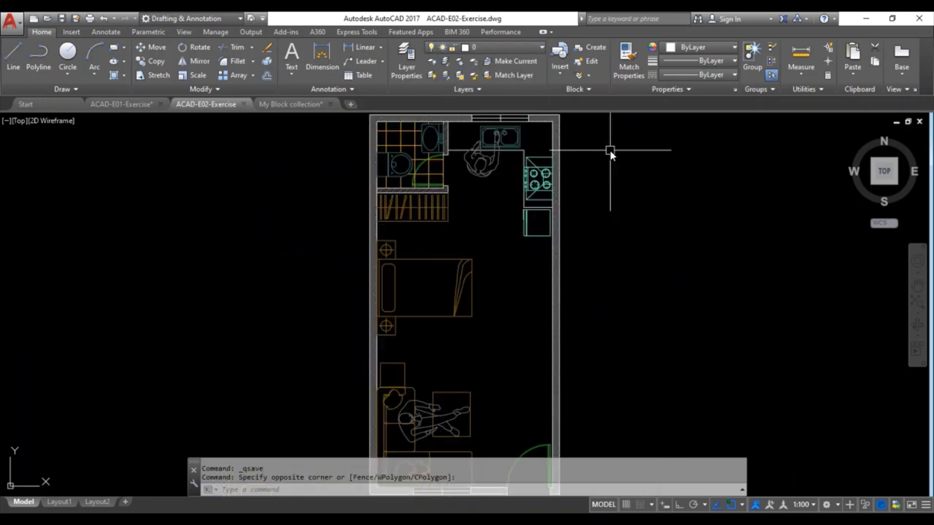
scroll(588, 188, up, 2)
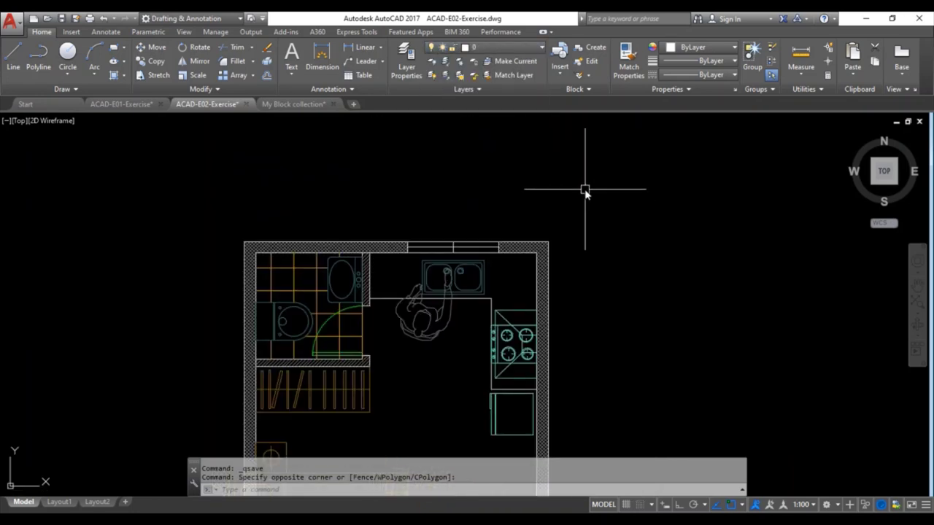
middle_drag(448, 172, 462, 210)
text(o)
key(Return)
text(1)
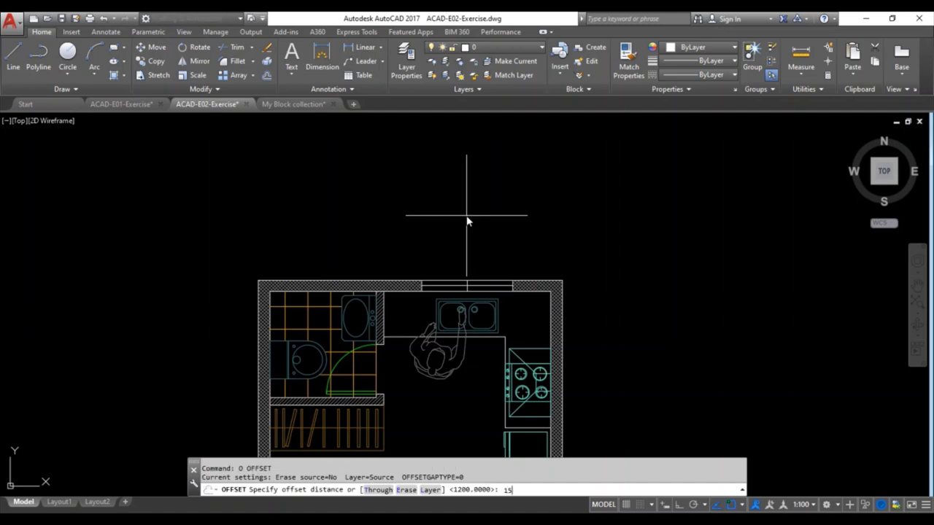
click(456, 278)
click(509, 240)
- Offset the bottom outer wall line 1500 below the plan
scroll(509, 240, down, 4)
middle_drag(500, 445, 492, 277)
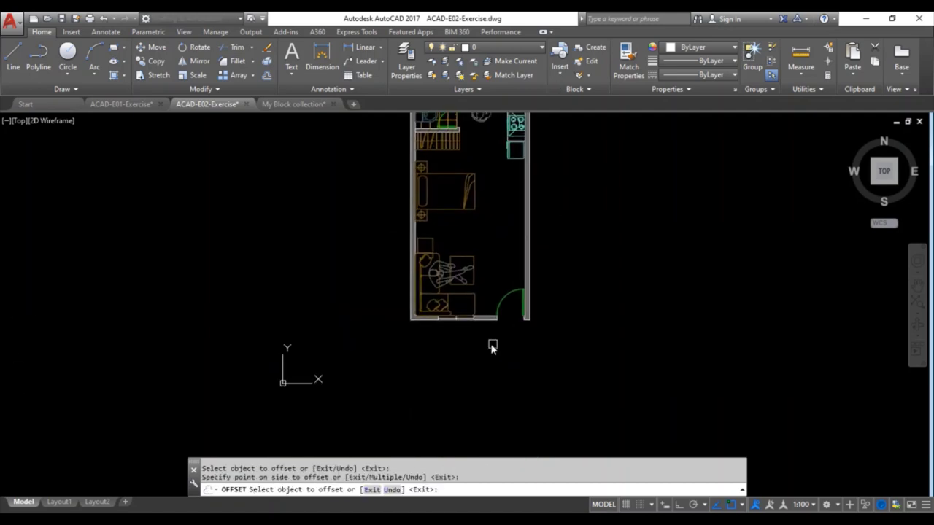
scroll(481, 332, up, 4)
scroll(475, 315, up, 2)
click(452, 304)
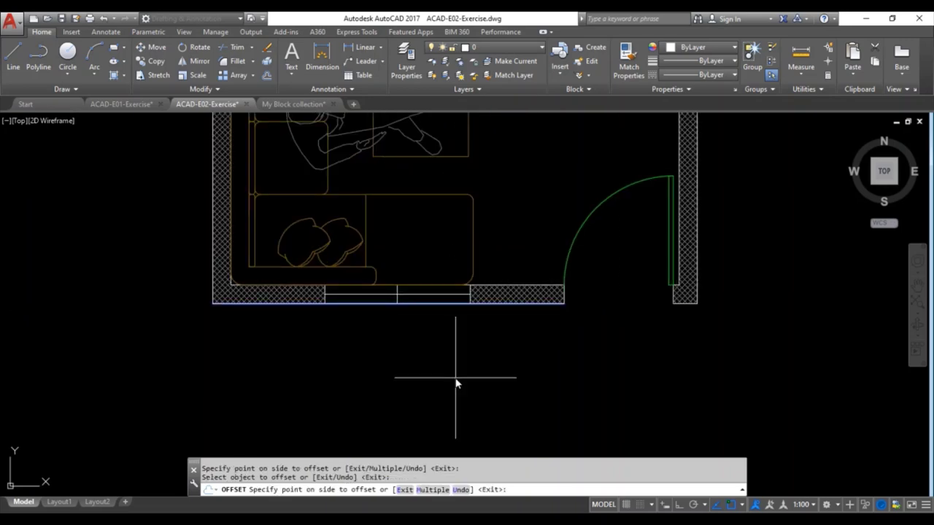
click(474, 368)
- Offset the right and left outer wall lines 1500 outward
scroll(515, 343, down, 4)
scroll(598, 263, down, 2)
scroll(538, 217, up, 5)
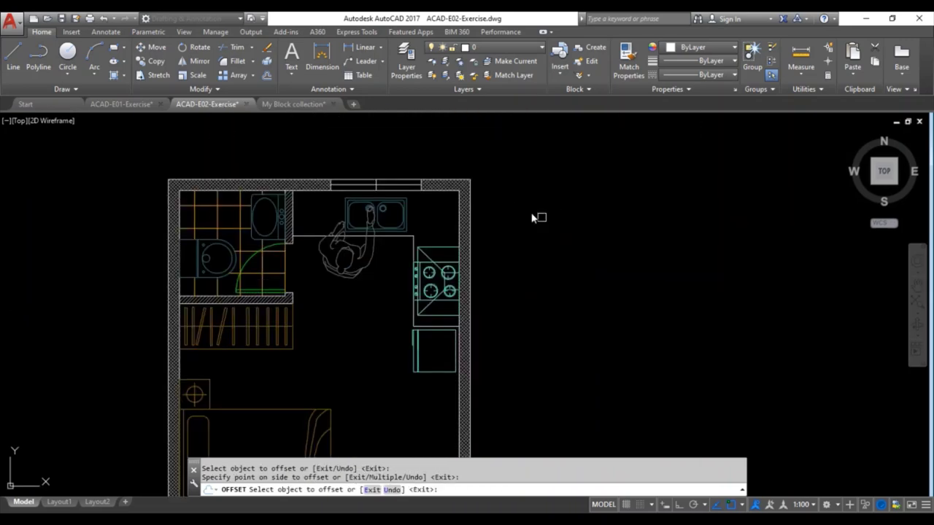
click(474, 196)
click(573, 198)
scroll(327, 256, down, 4)
click(326, 257)
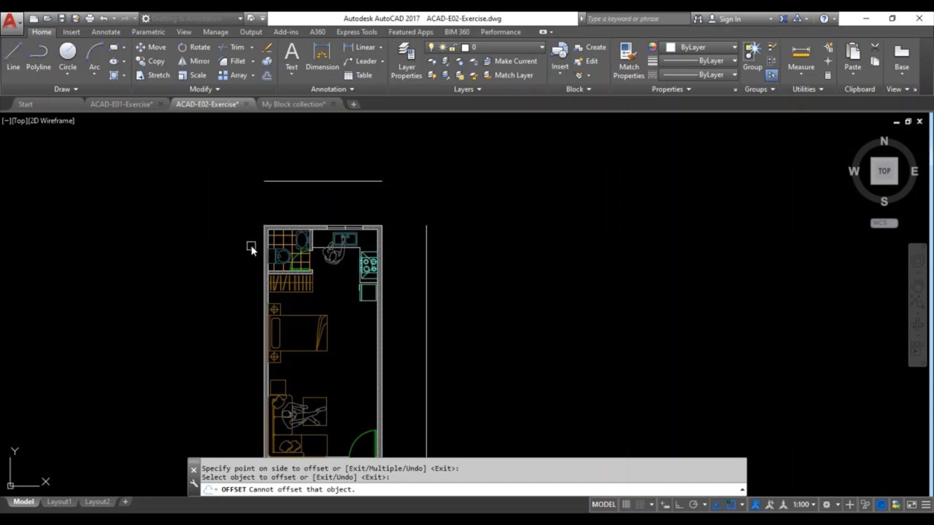
scroll(251, 248, up, 2)
click(280, 240)
click(274, 219)
key(Escape)
scroll(426, 252, down, 3)
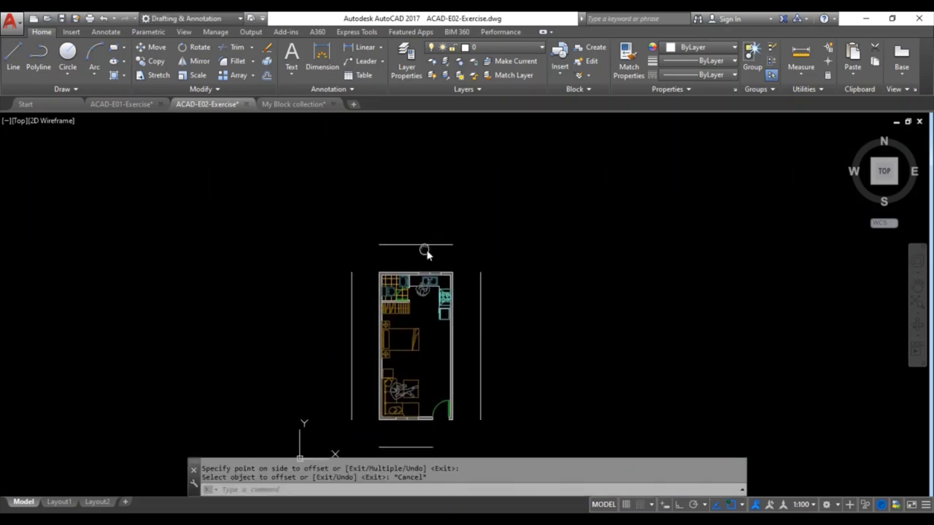
scroll(425, 251, up, 3)
key(Escape)
key(Escape)
text(l)
key(Return)
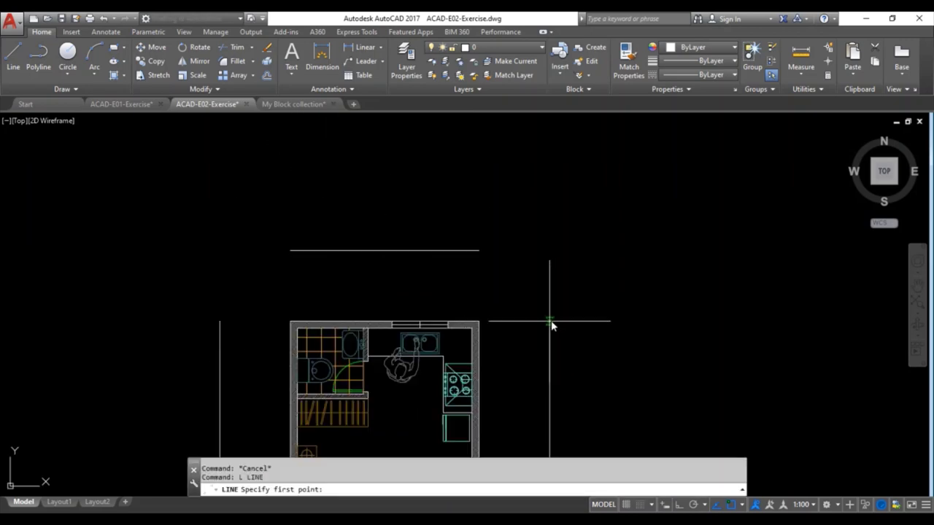
- Draw a horizontal grid line crossing the plan below the bottom wall
click(551, 321)
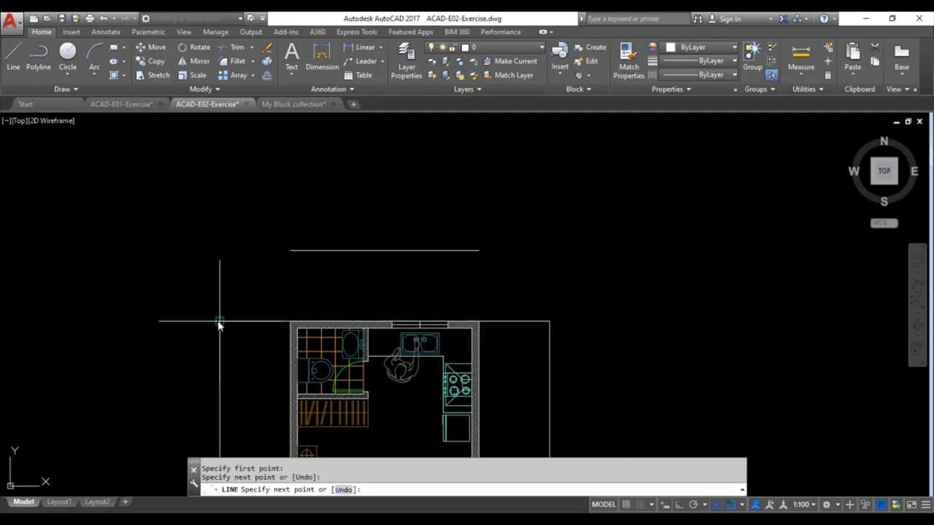
key(Escape)
scroll(452, 218, down, 5)
scroll(490, 209, up, 6)
click(484, 240)
click(458, 188)
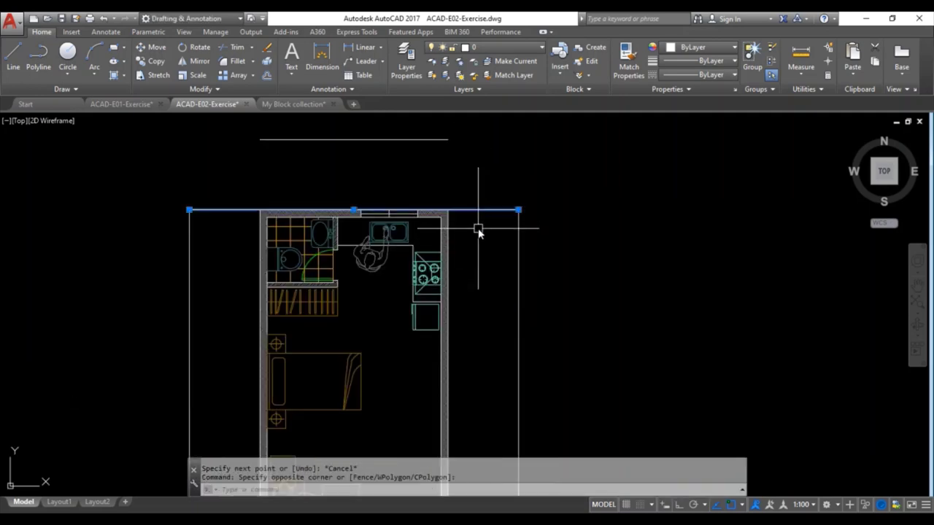
key(Escape)
click(493, 195)
key(Escape)
scroll(494, 266, down, 2)
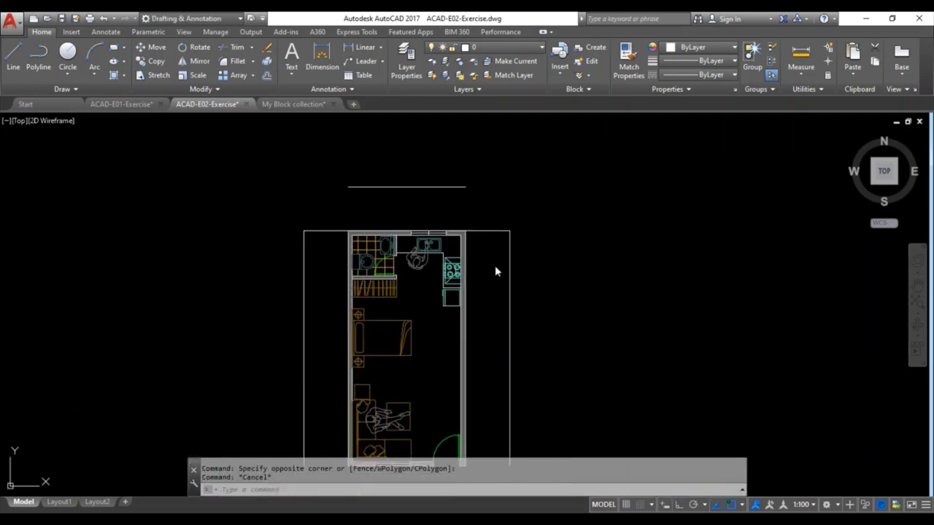
scroll(508, 289, up, 2)
text(l)
key(Return)
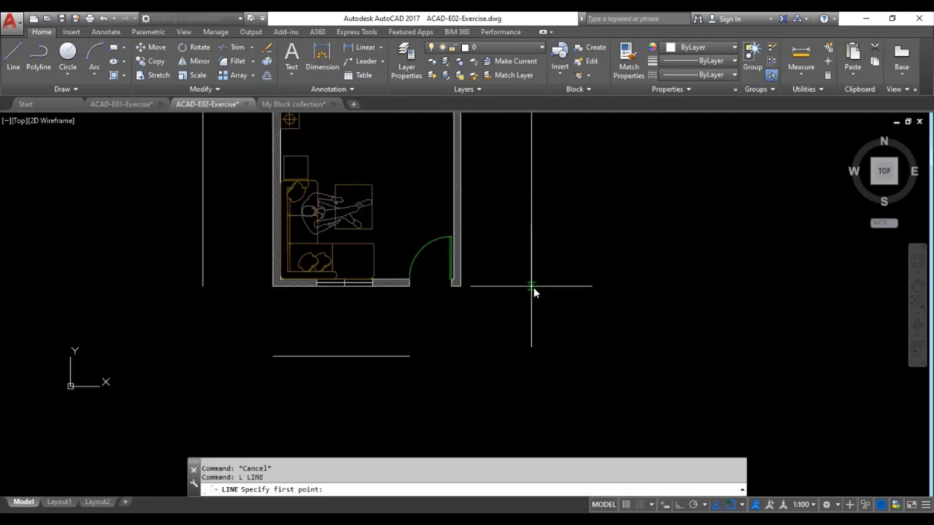
click(531, 286)
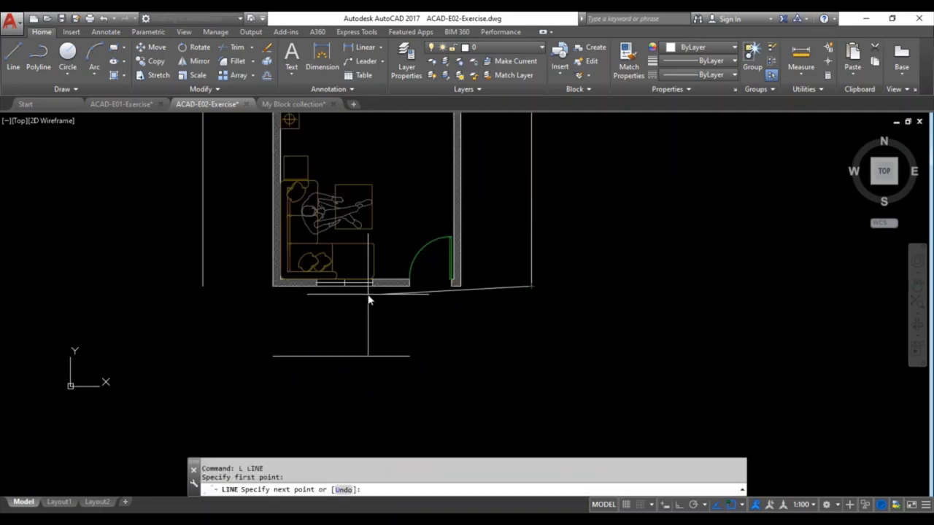
click(203, 286)
key(Escape)
scroll(235, 232, down, 3)
middle_drag(350, 354, 396, 325)
- Draw a vertical grid line down past the plan with Ortho (F8) on
key(Return)
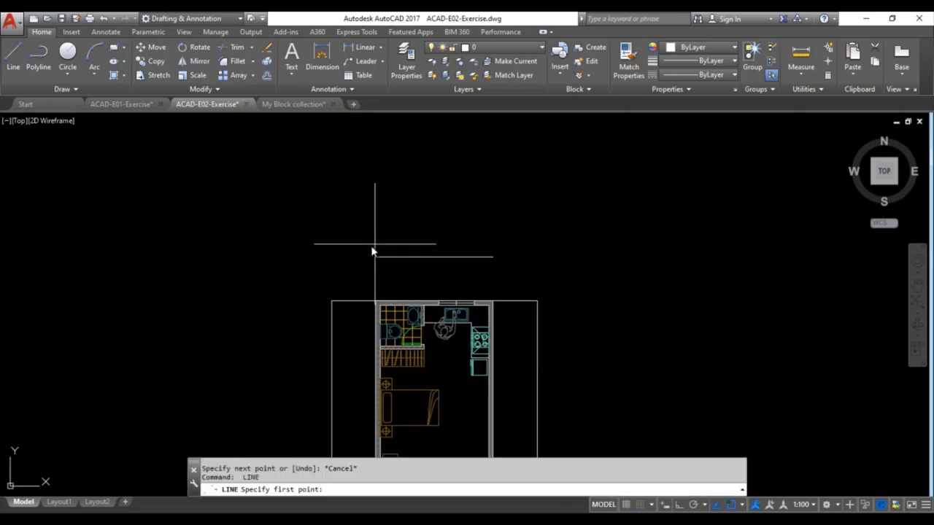
click(376, 257)
scroll(370, 219, down, 2)
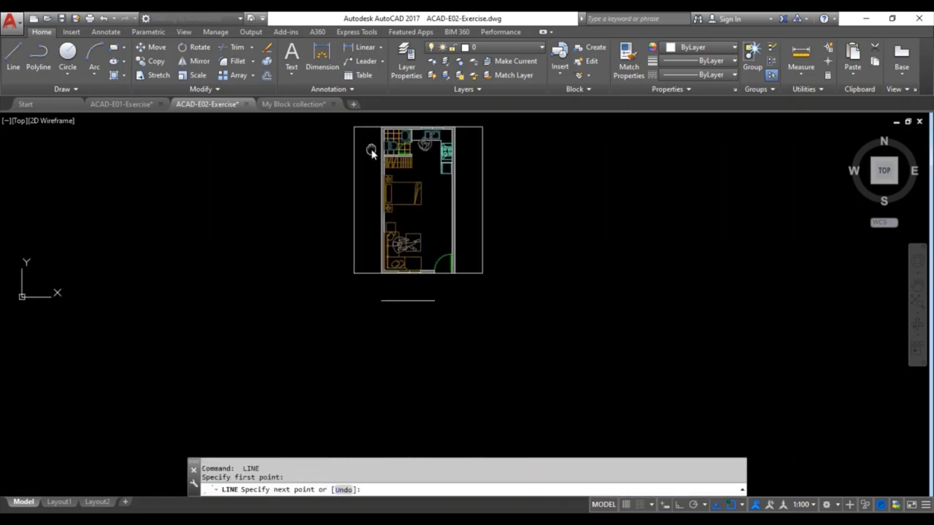
scroll(387, 308, up, 5)
click(365, 282)
key(Return)
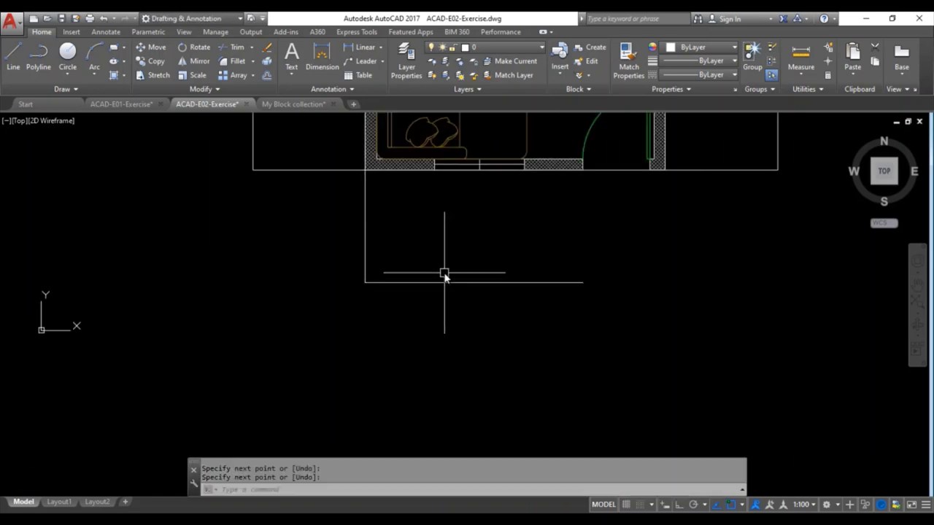
key(Escape)
key(F8)
scroll(501, 261, down, 2)
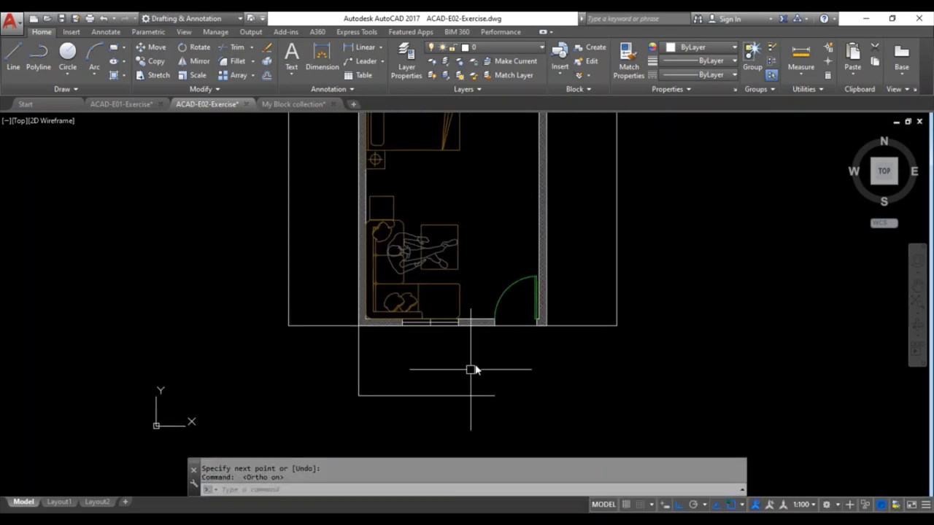
scroll(475, 241, down, 2)
key(Escape)
key(Escape)
scroll(548, 205, up, 2)
scroll(542, 271, up, 2)
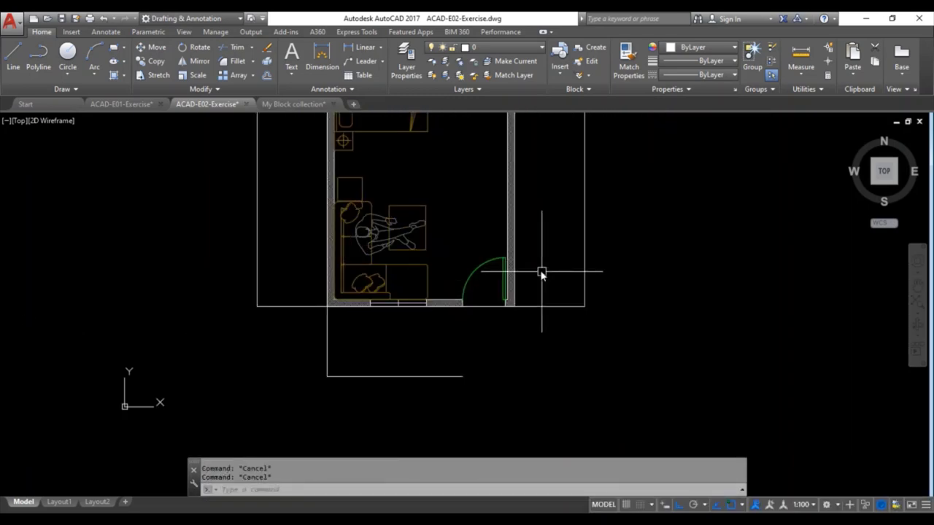
scroll(533, 256, up, 2)
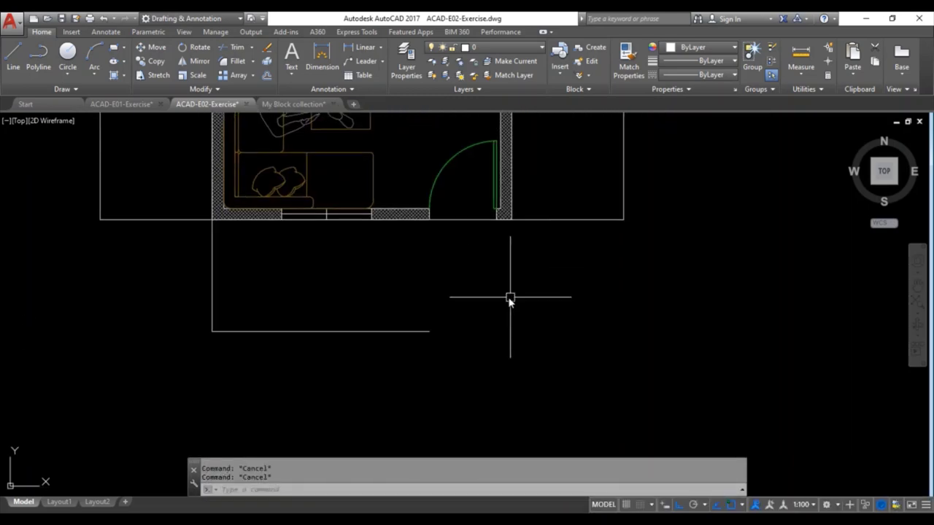
scroll(505, 296, down, 2)
- Erase the stray horizontal line below the plan
drag(400, 357, 377, 305)
key(space)
key(Escape)
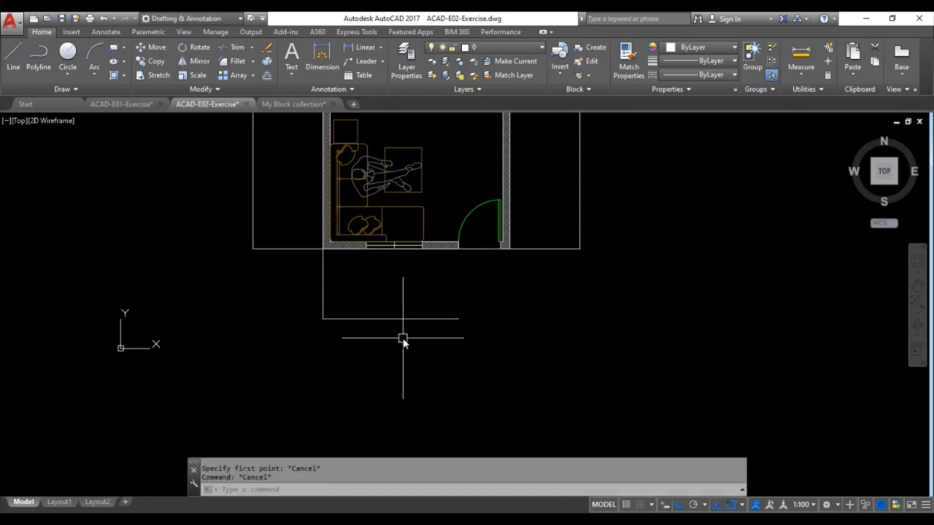
drag(402, 340, 381, 299)
text(e)
key(Return)
middle_drag(381, 298, 405, 428)
- Erase the extra left vertical, top horizontal and right vertical lines
drag(310, 297, 234, 198)
text(e)
key(Return)
scroll(308, 267, down, 5)
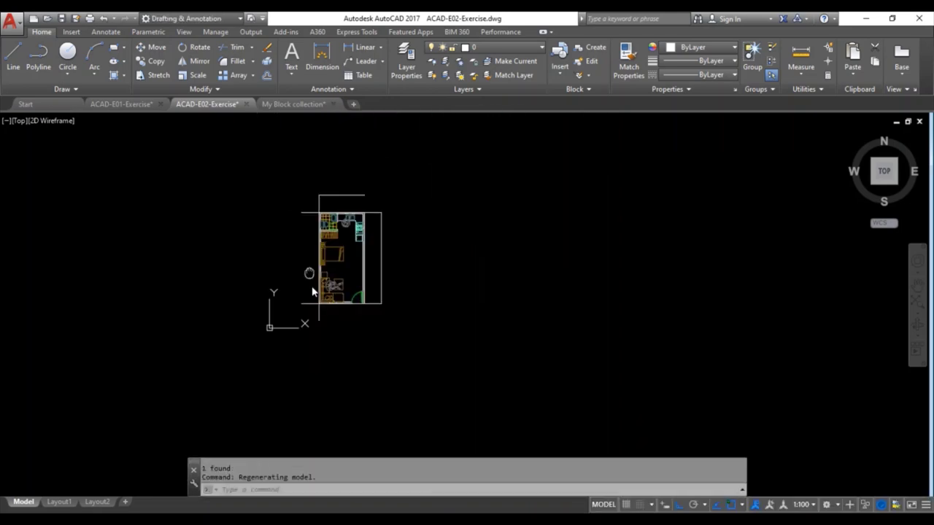
scroll(358, 233, up, 5)
drag(358, 234, 204, 161)
key(Delete)
scroll(424, 219, down, 4)
scroll(423, 219, up, 2)
drag(432, 275, 382, 250)
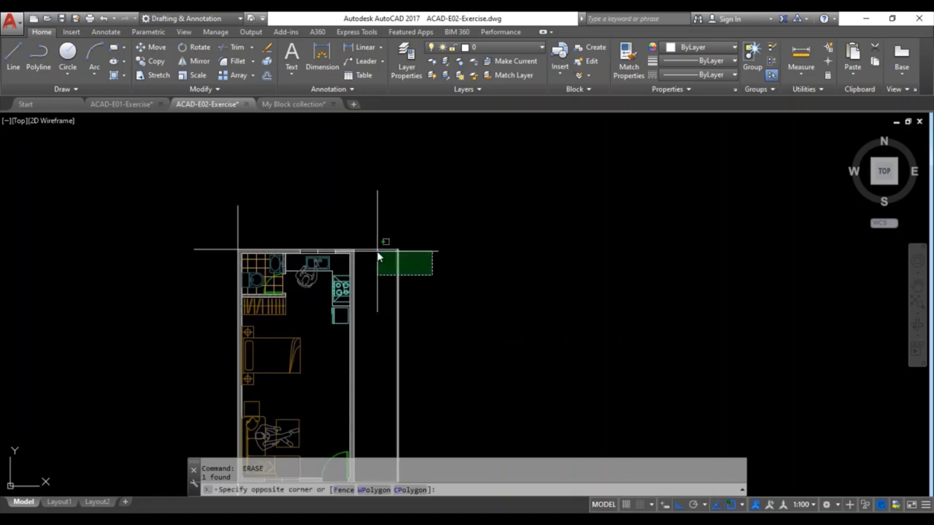
key(Delete)
scroll(264, 234, up, 4)
- Copy the left vertical grid line from the top-left corner to the right wall
drag(208, 229, 191, 234)
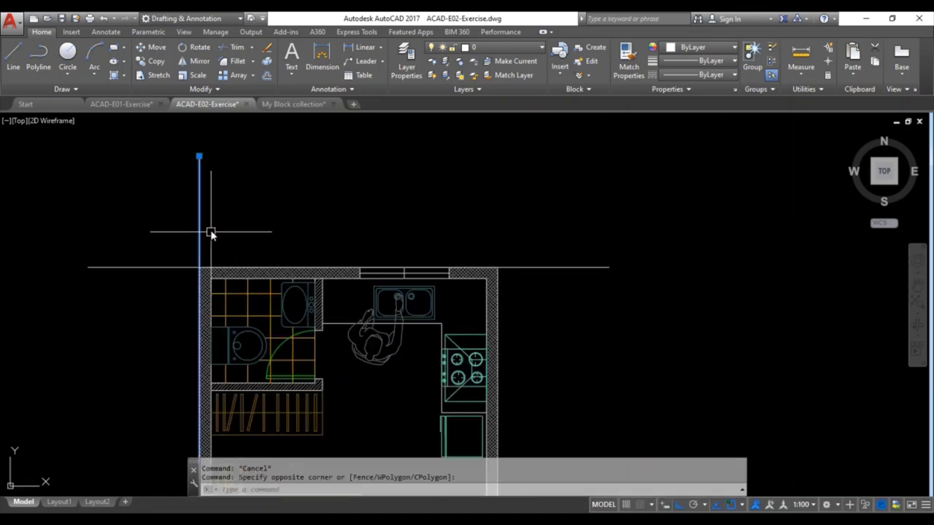
text(e)
key(Return)
scroll(211, 262, up, 5)
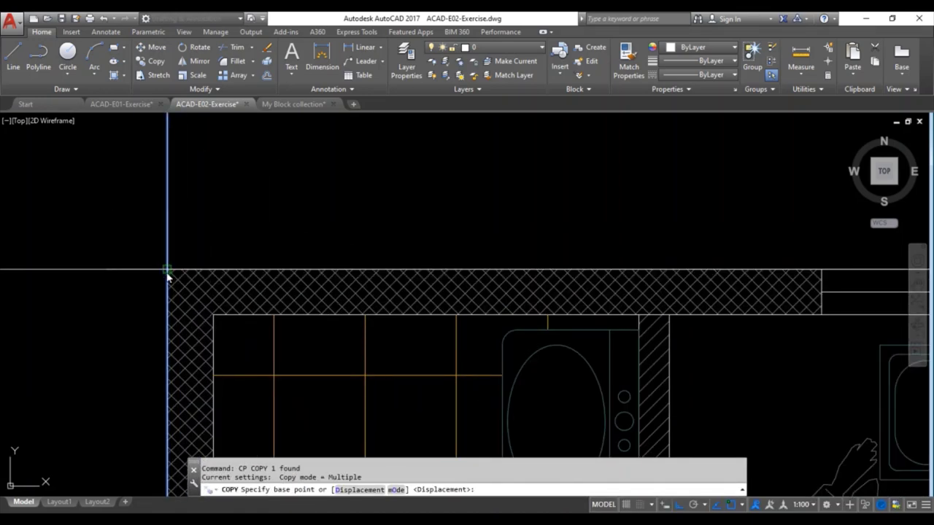
click(168, 272)
scroll(554, 248, down, 3)
scroll(448, 244, down, 2)
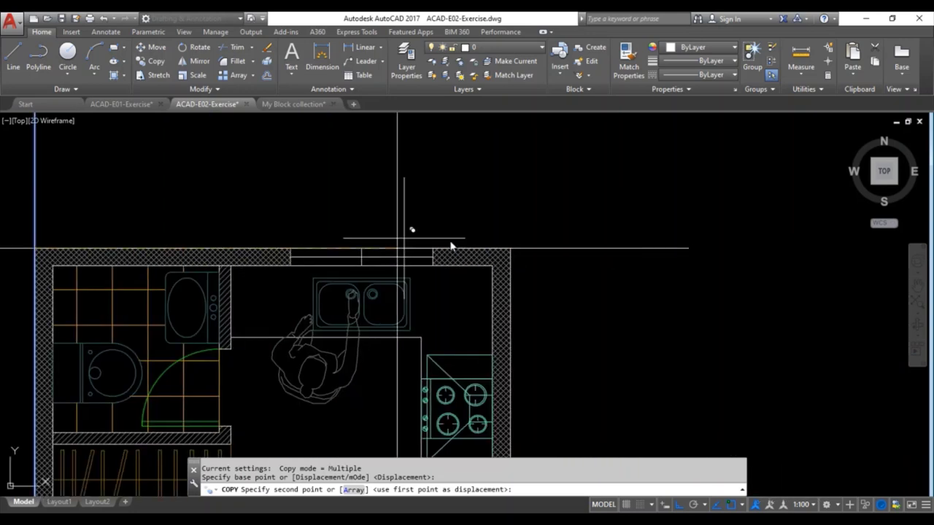
click(515, 244)
key(Escape)
scroll(575, 184, down, 5)
- Save, then move the two vertical and two horizontal grid lines onto the grids layer
key(ctrl+s)
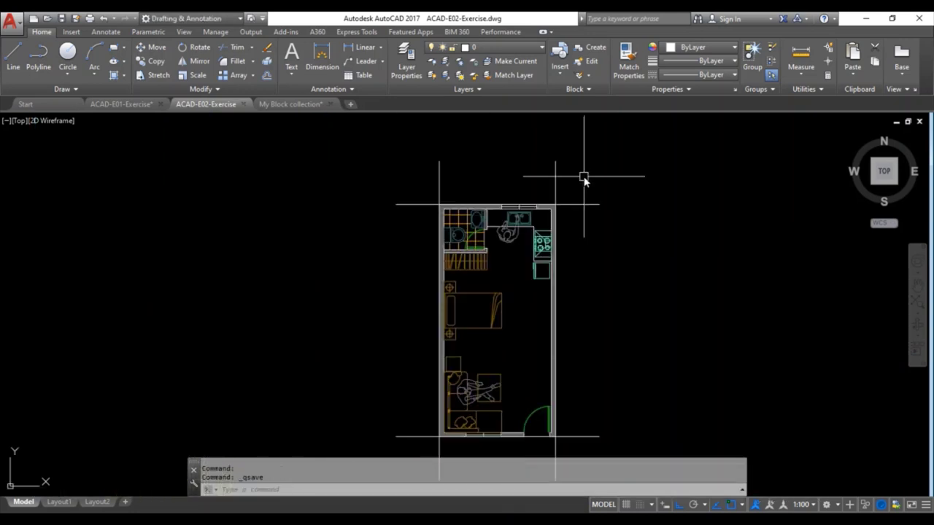
click(578, 183)
click(440, 166)
click(483, 183)
click(431, 191)
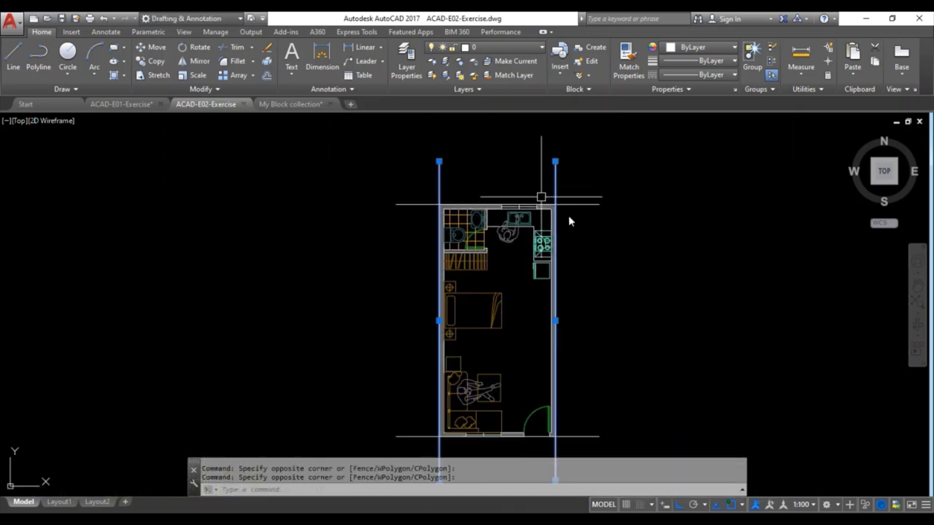
click(623, 450)
click(575, 189)
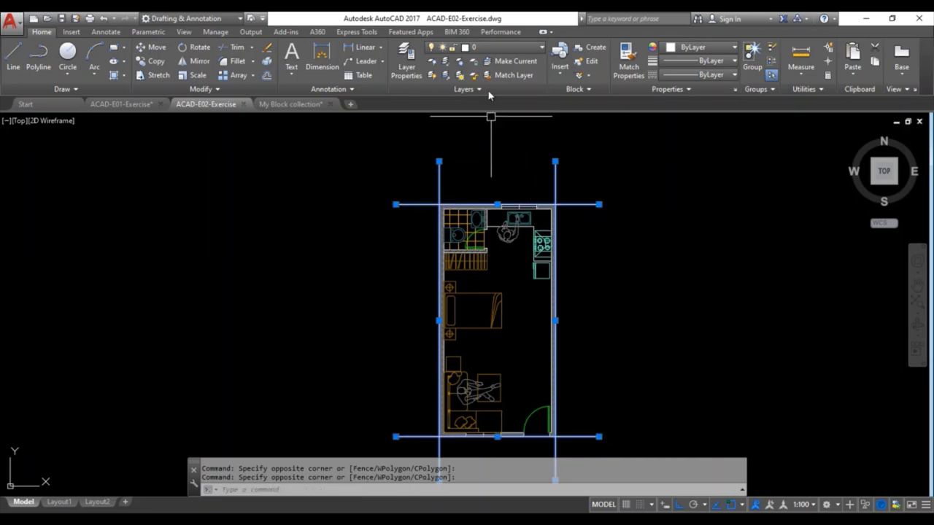
click(493, 48)
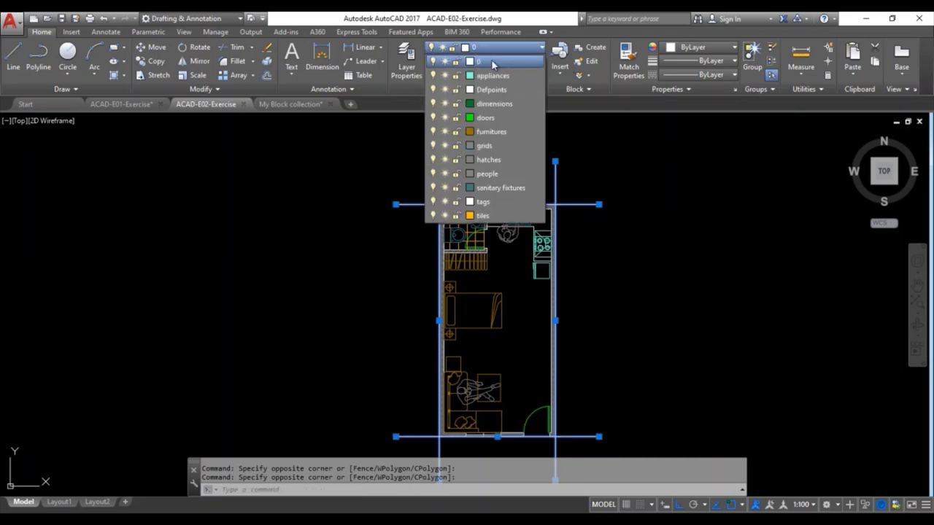
click(494, 146)
- Check the lines' linetype in the Properties palette, leaving it ByLayer
scroll(545, 177, up, 4)
right_click(546, 176)
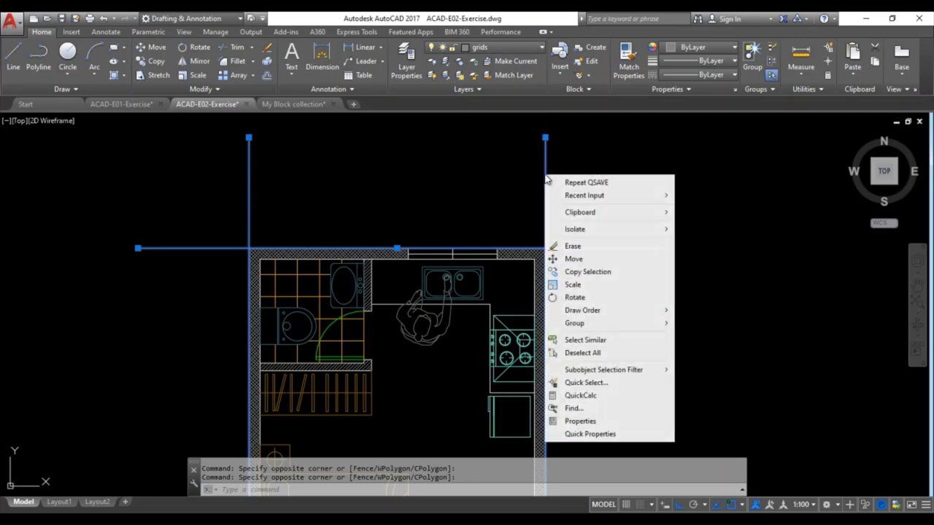
click(582, 420)
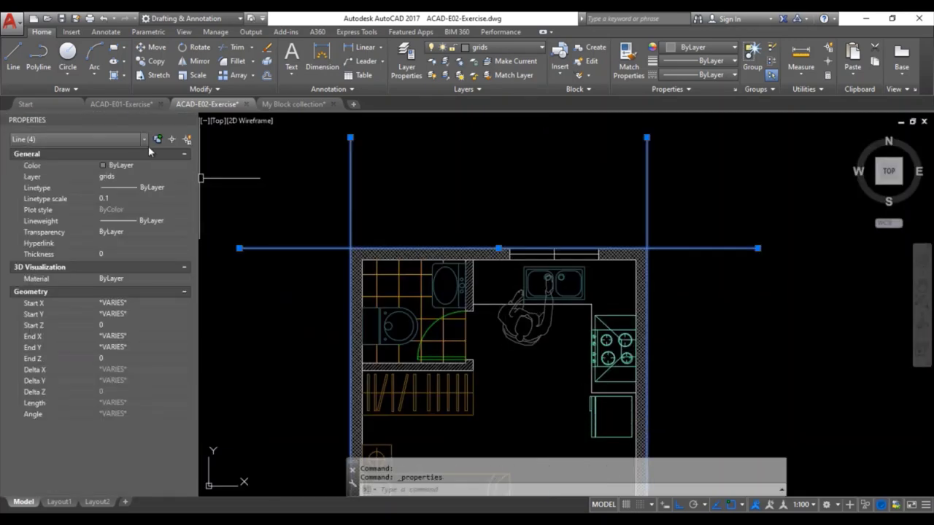
click(146, 187)
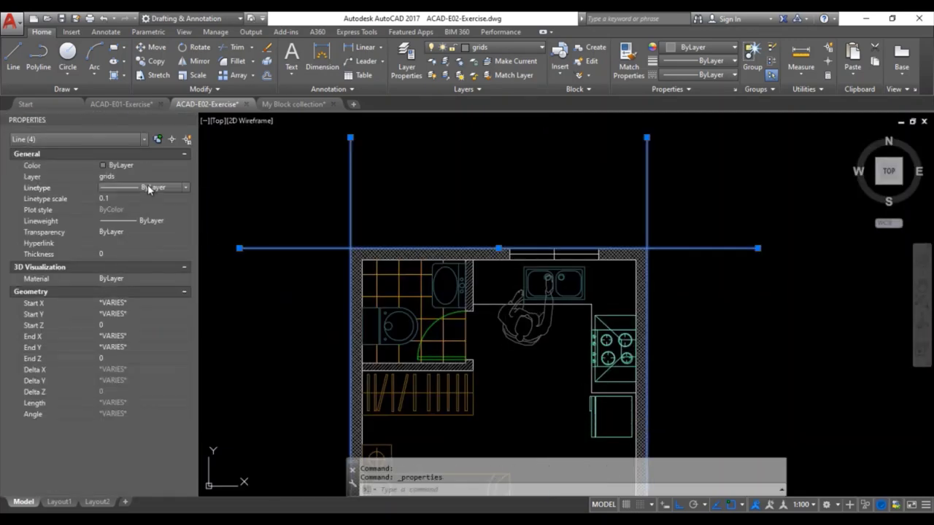
click(148, 184)
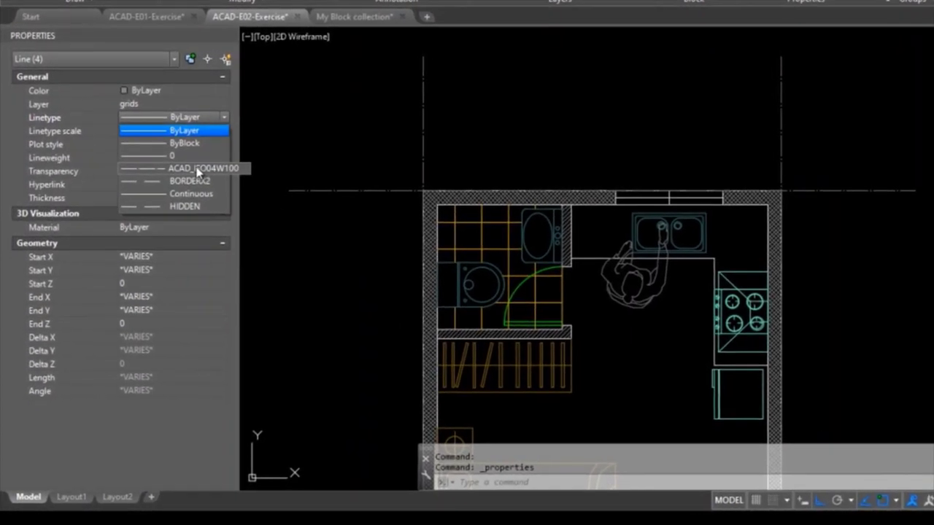
click(228, 37)
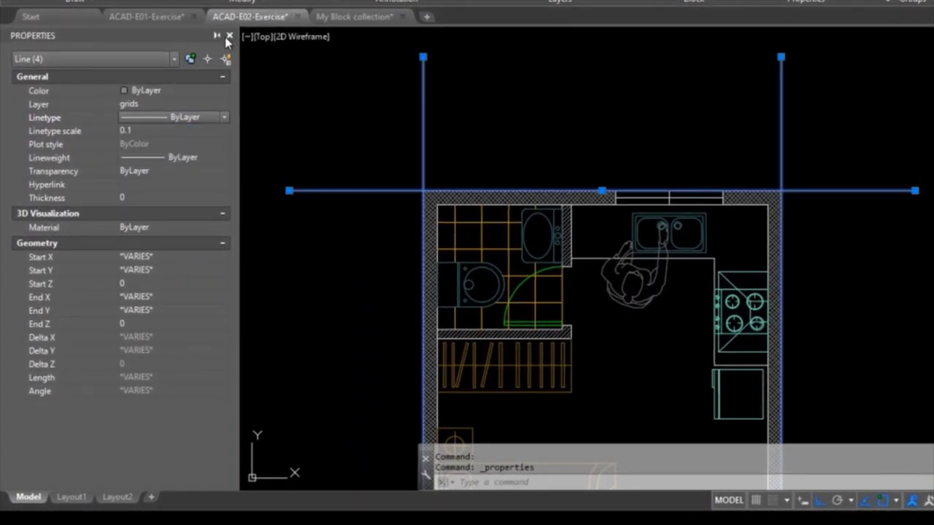
click(230, 37)
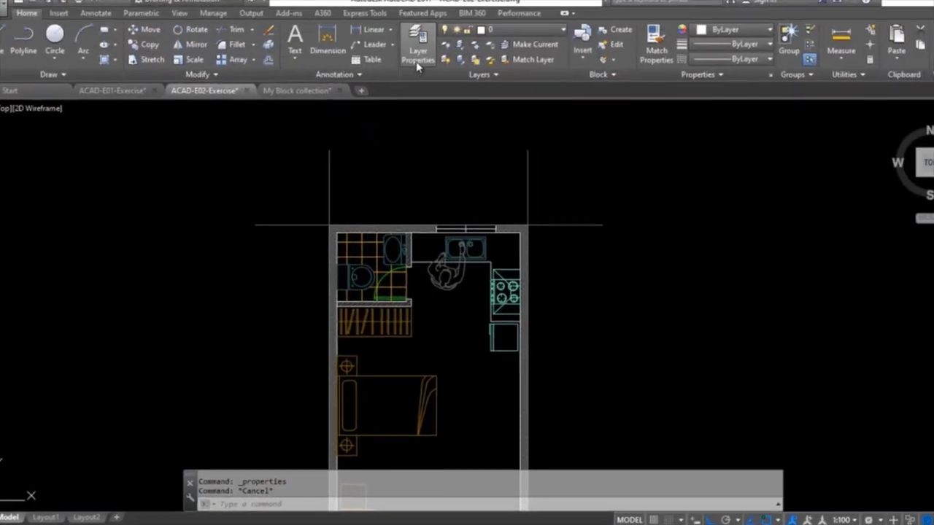
- Load the CENTER linetype and assign it to the grids layer in Layer Properties
click(400, 65)
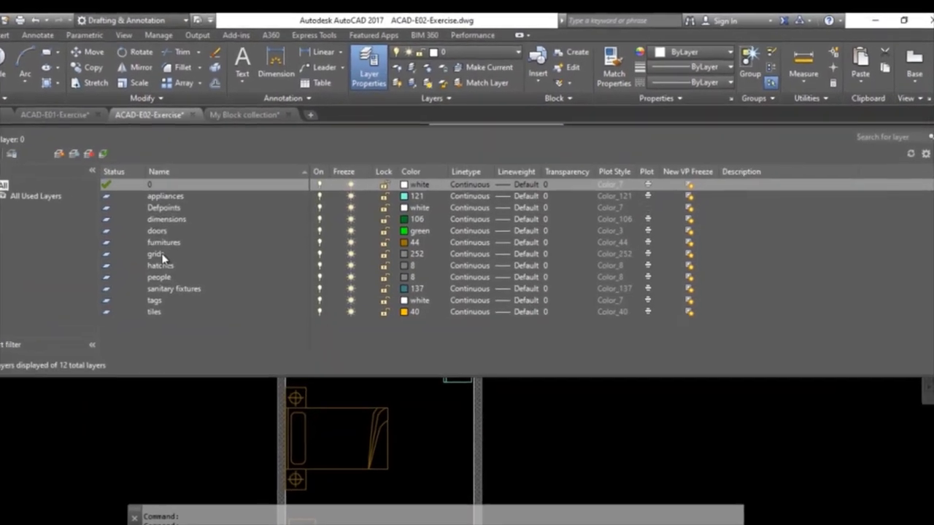
click(201, 239)
click(442, 285)
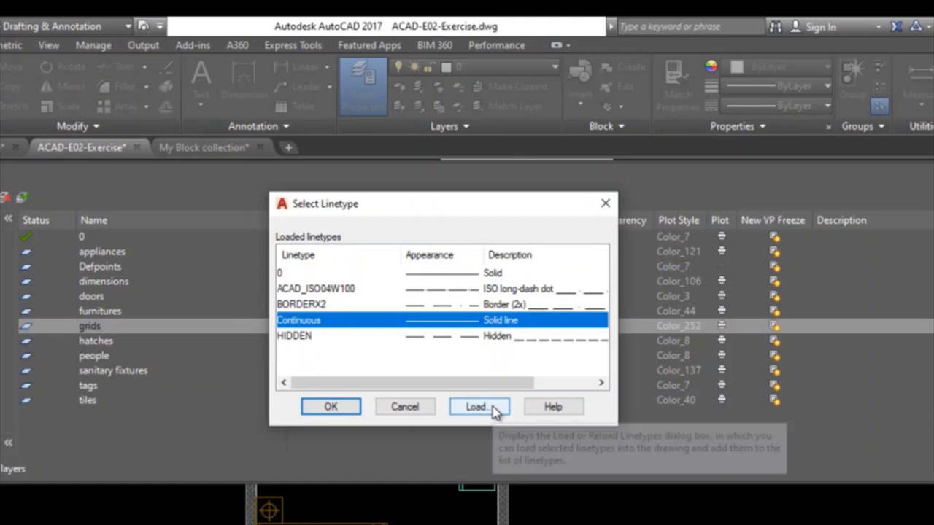
click(494, 411)
click(319, 321)
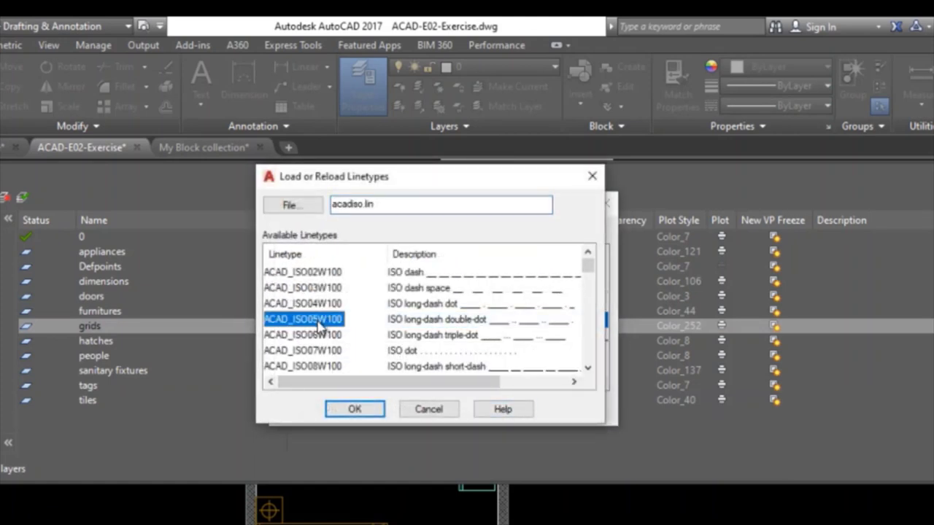
scroll(323, 323, down, 5)
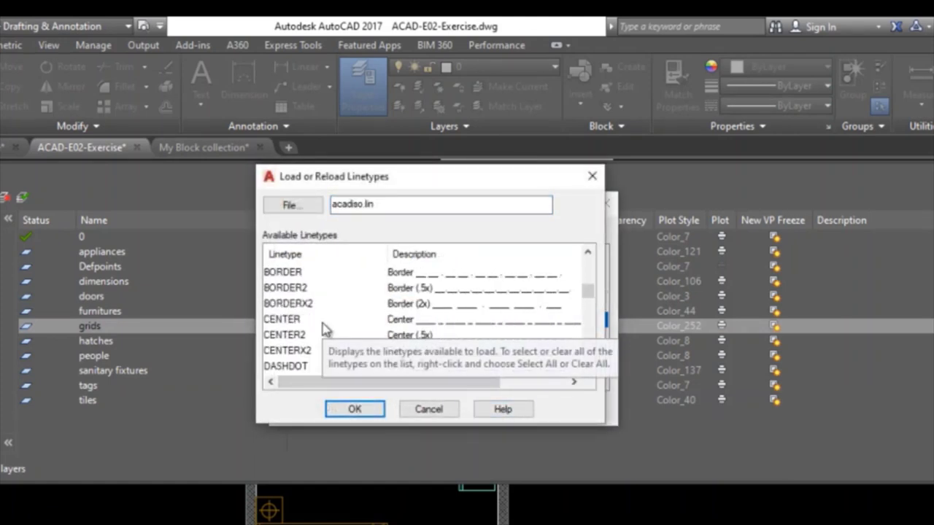
click(286, 320)
click(355, 410)
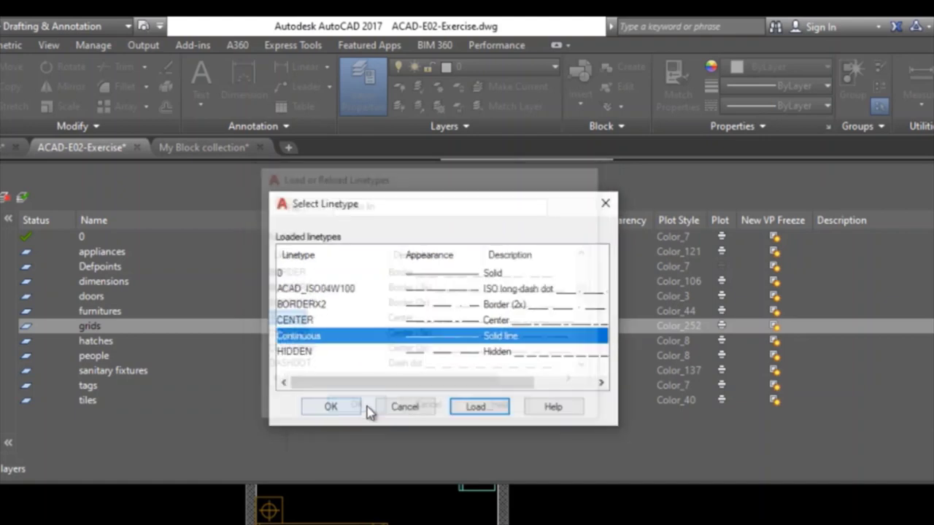
click(271, 308)
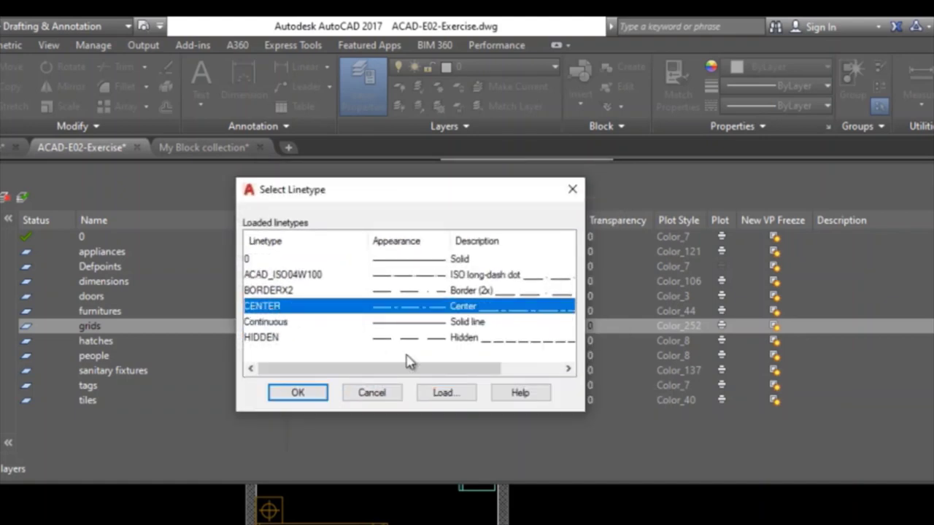
click(299, 394)
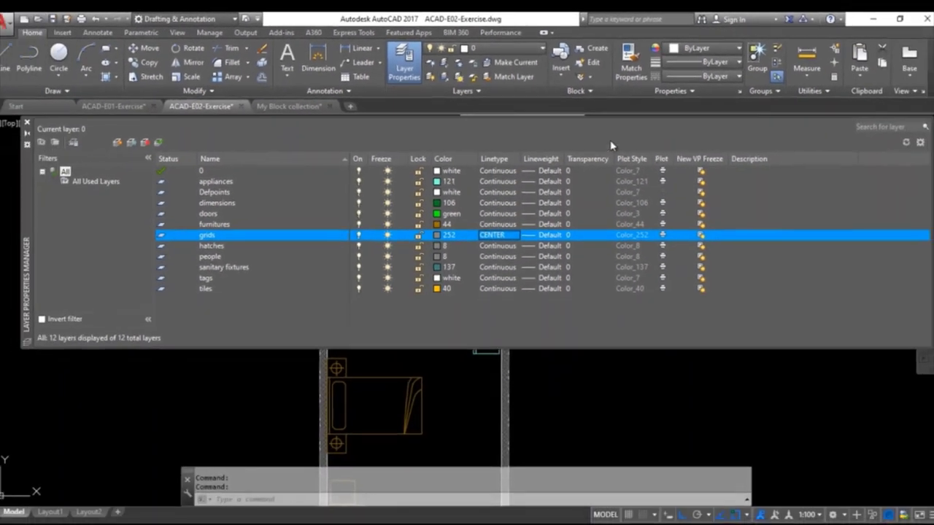
click(36, 121)
- Save the drawing and pan to the empty area above the plan
key(Escape)
scroll(528, 186, up, 2)
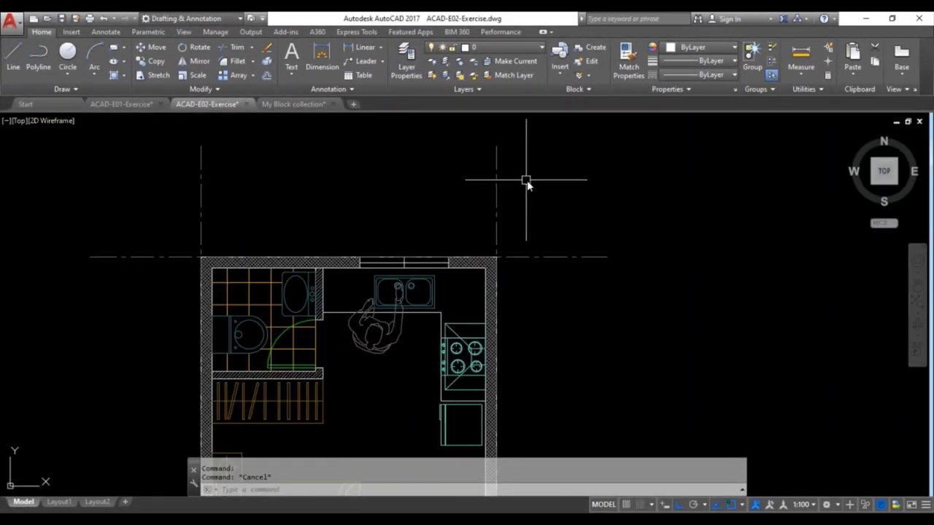
click(553, 219)
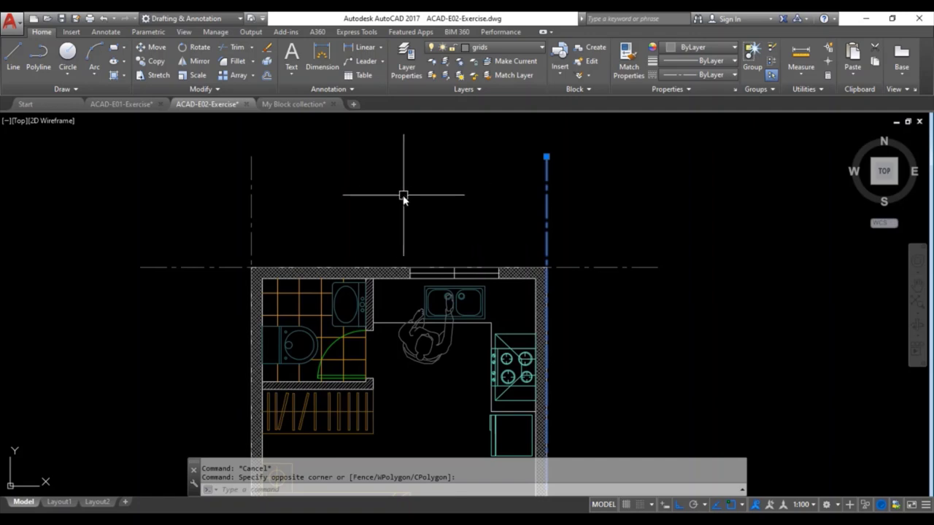
click(250, 201)
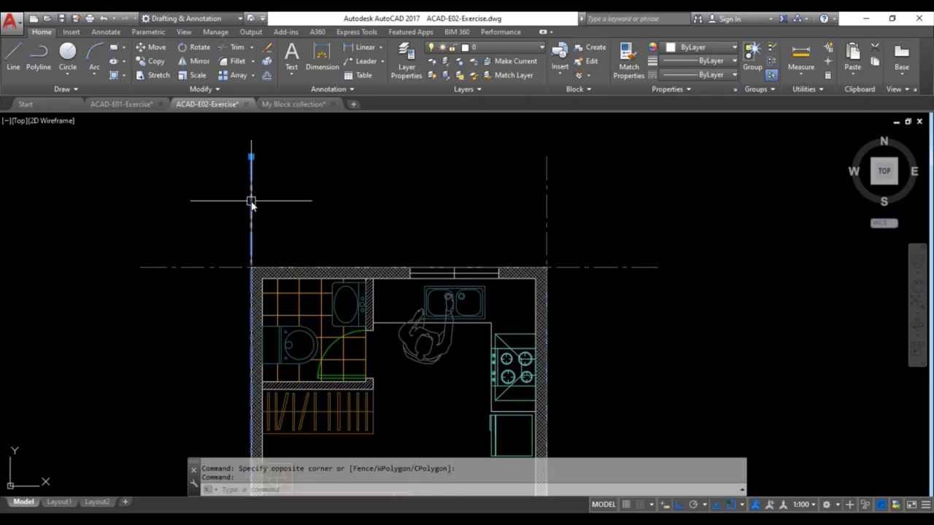
key(Escape)
scroll(367, 204, down, 4)
scroll(529, 211, up, 5)
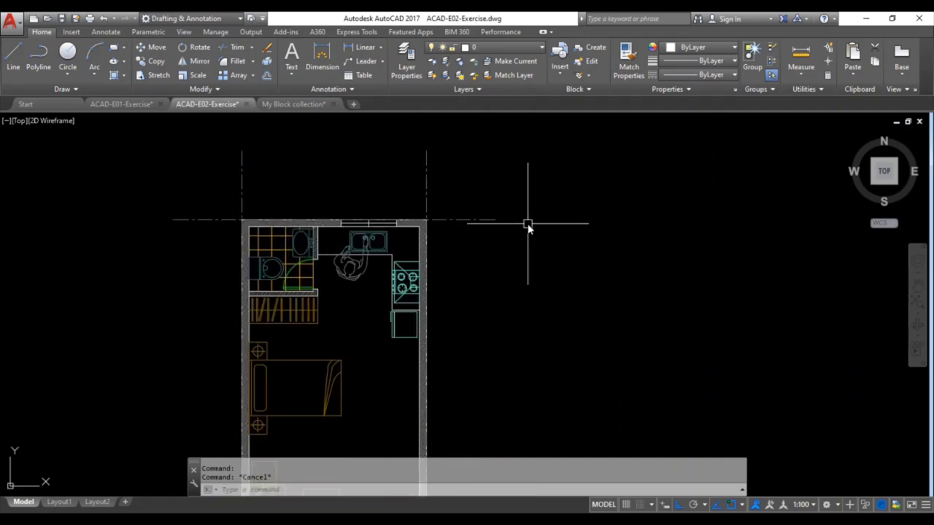
key(ctrl+s)
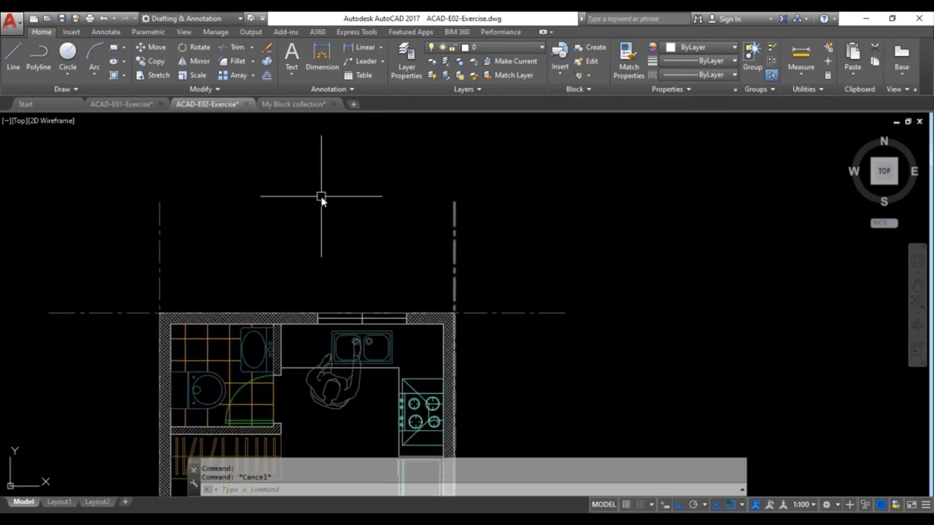
scroll(321, 198, up, 2)
middle_drag(394, 202, 319, 211)
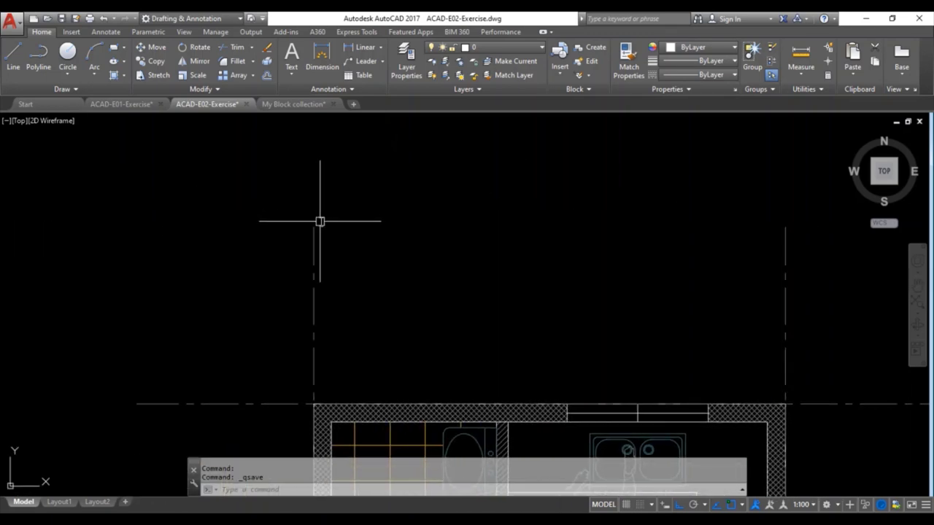
- Draw a 1000-diameter circle at the top end of the left vertical grid line
text(c)
key(Return)
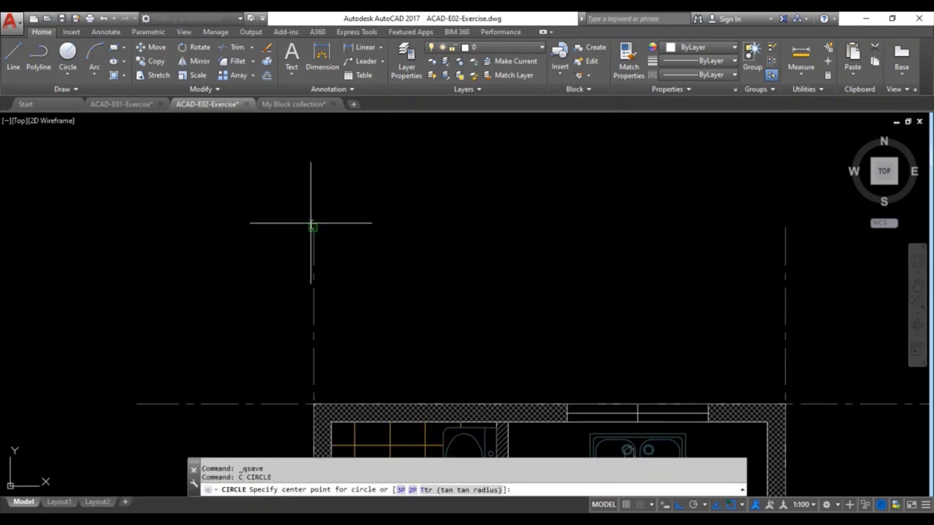
click(313, 228)
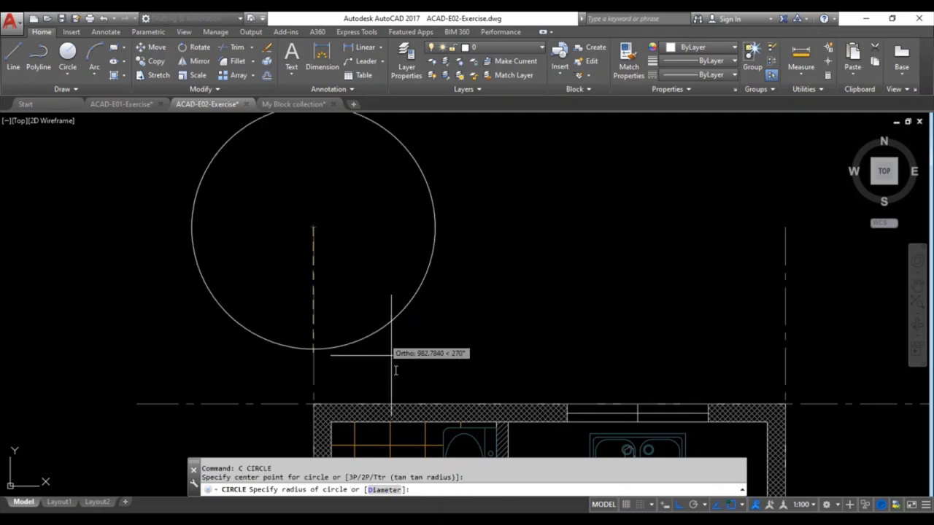
text(d)
key(Return)
text(1000)
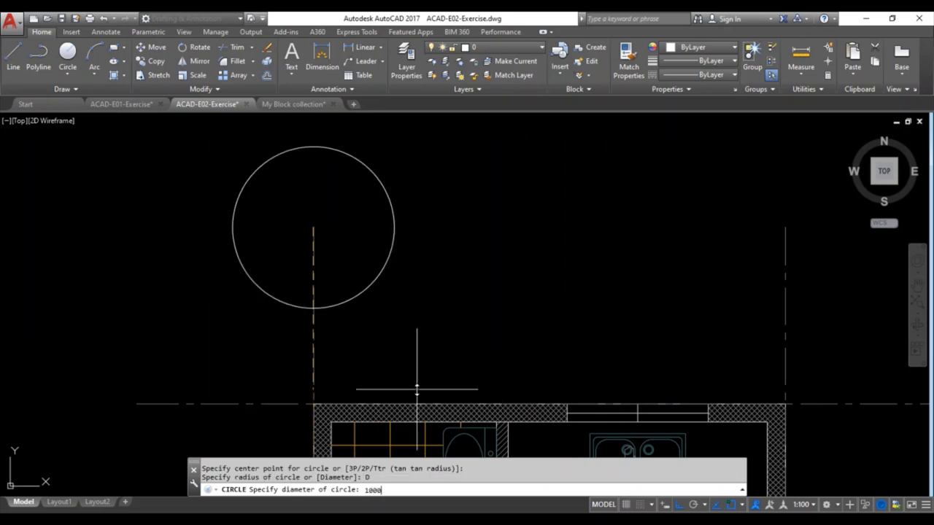
key(Return)
- Move the circle so it sits on top of the grid line's end
scroll(416, 388, down, 3)
click(359, 247)
text(m)
key(Return)
click(359, 211)
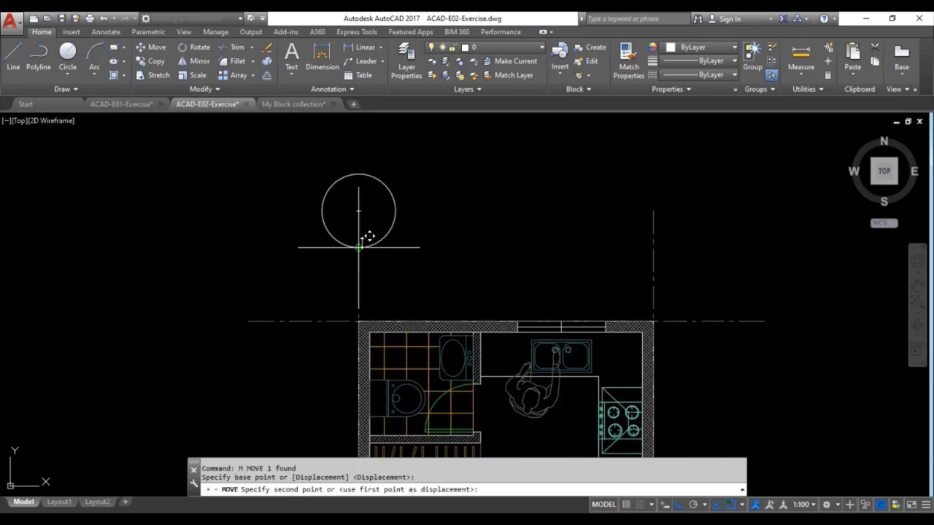
click(359, 206)
scroll(402, 202, down, 3)
middle_drag(436, 182, 345, 184)
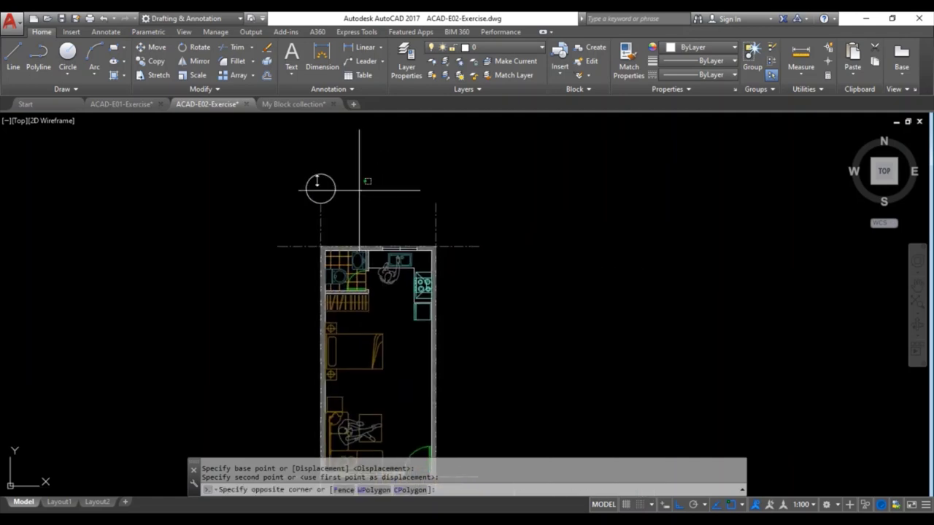
click(339, 192)
- Copy the grid bubble circle to the top end of the right vertical grid line
text(cp)
key(Return)
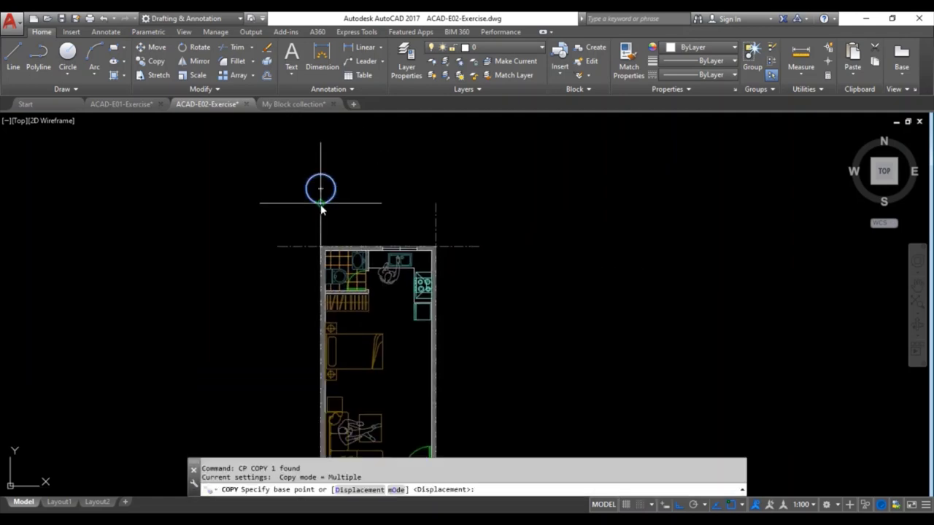
click(321, 204)
click(436, 190)
key(Escape)
- Copy the right-hand bubble to the right end of the upper horizontal grid line
scroll(431, 191, up, 2)
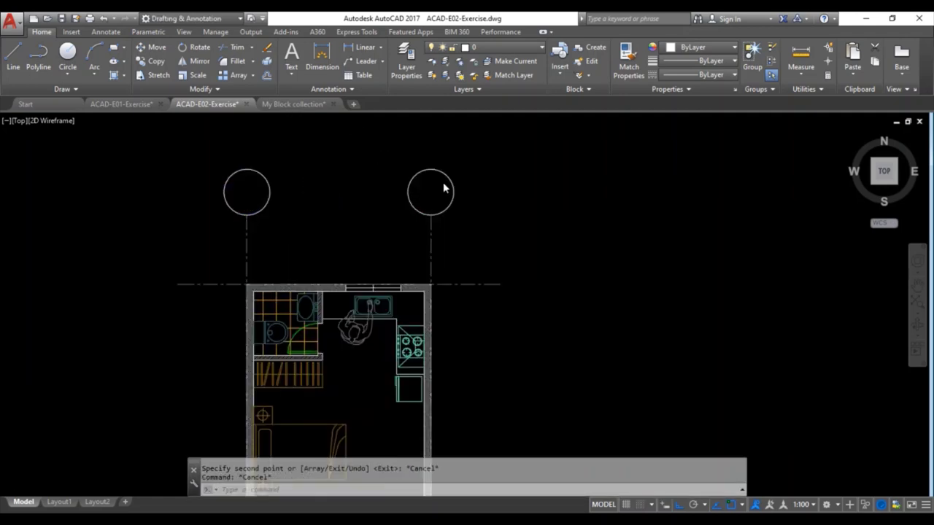
scroll(482, 183, up, 2)
click(492, 205)
click(359, 175)
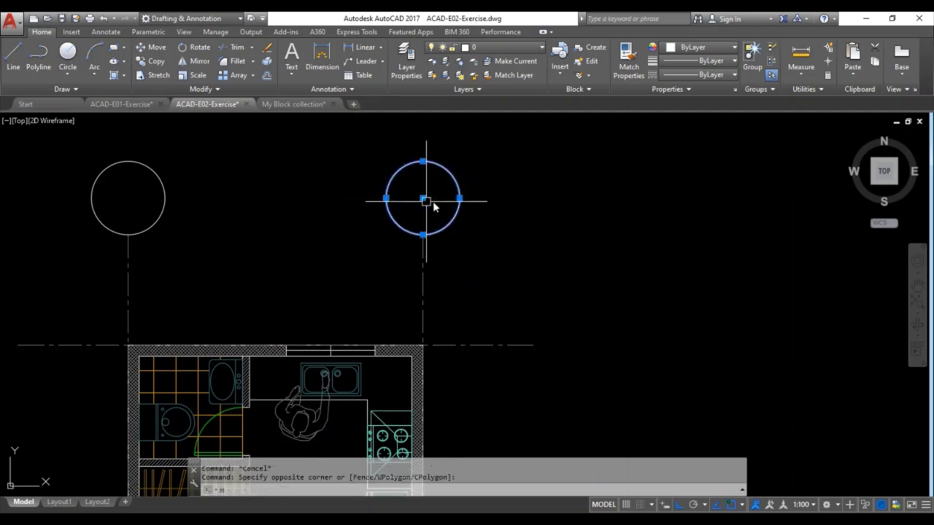
key(Escape)
click(484, 206)
click(410, 195)
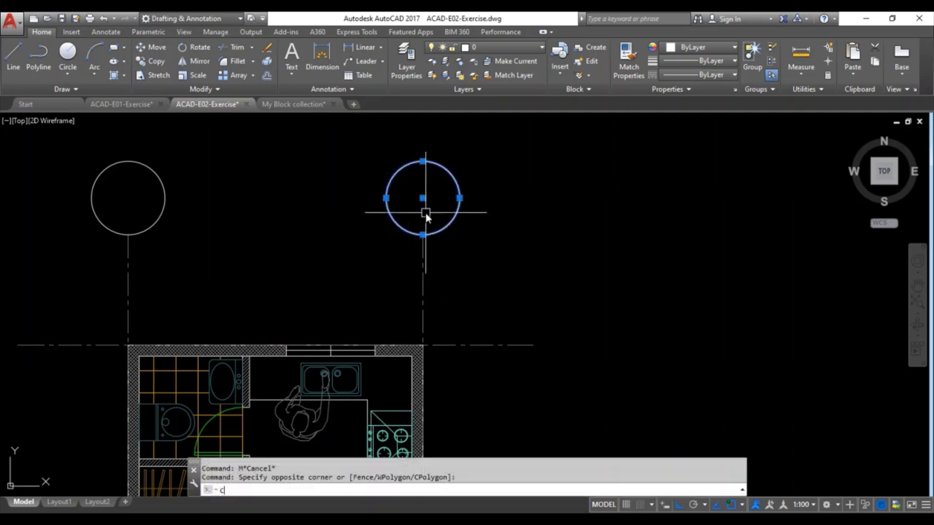
text(co)
key(Return)
click(385, 197)
middle_drag(514, 260, 467, 159)
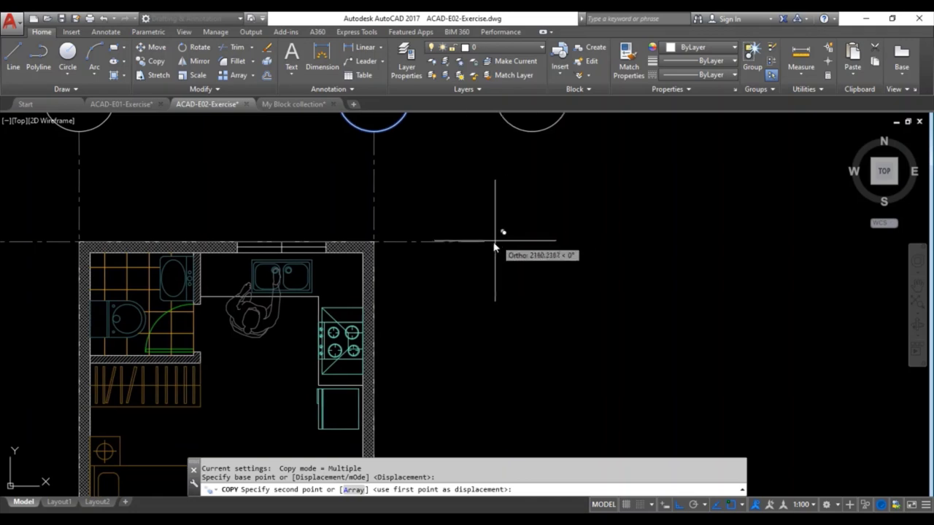
click(485, 241)
scroll(486, 253, down, 5)
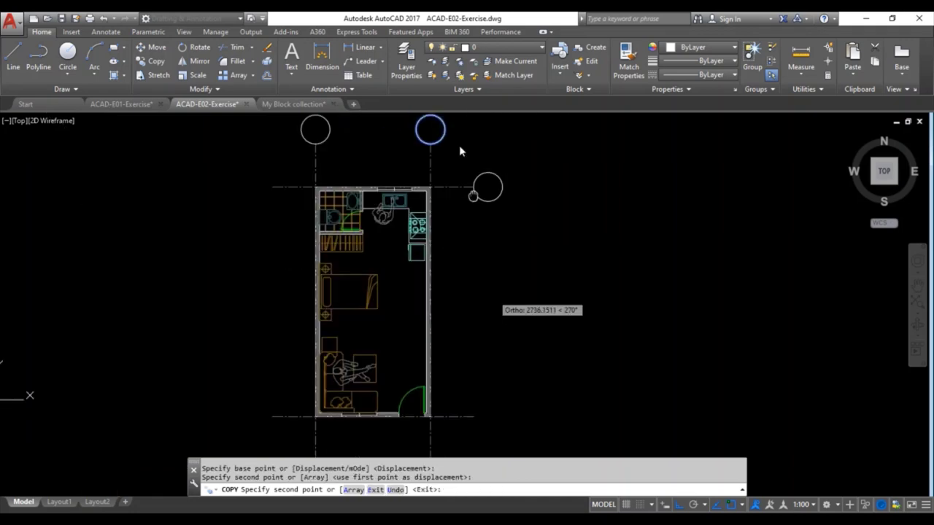
scroll(457, 325, up, 2)
middle_drag(457, 326, 449, 334)
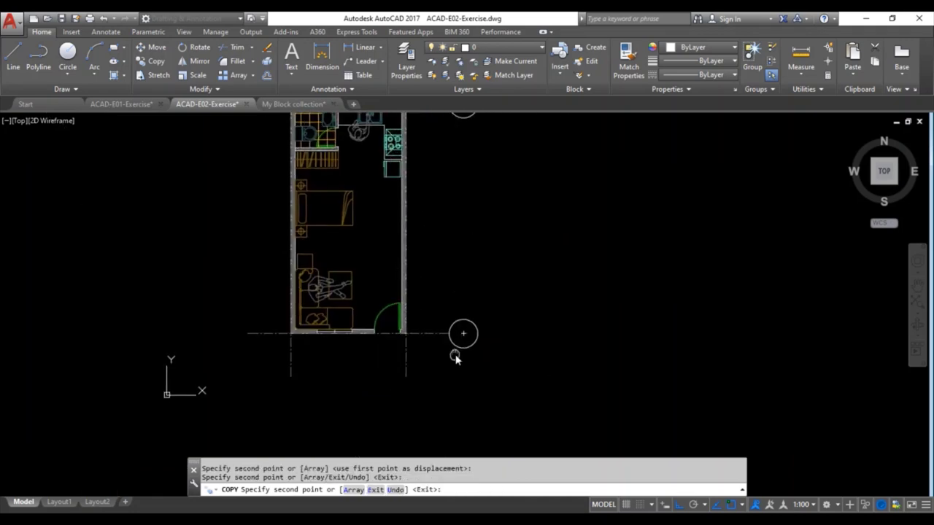
key(Escape)
- Copy a bubble to the bottom ends of the right and left vertical grid lines
scroll(494, 343, down, 5)
scroll(494, 292, up, 5)
click(469, 231)
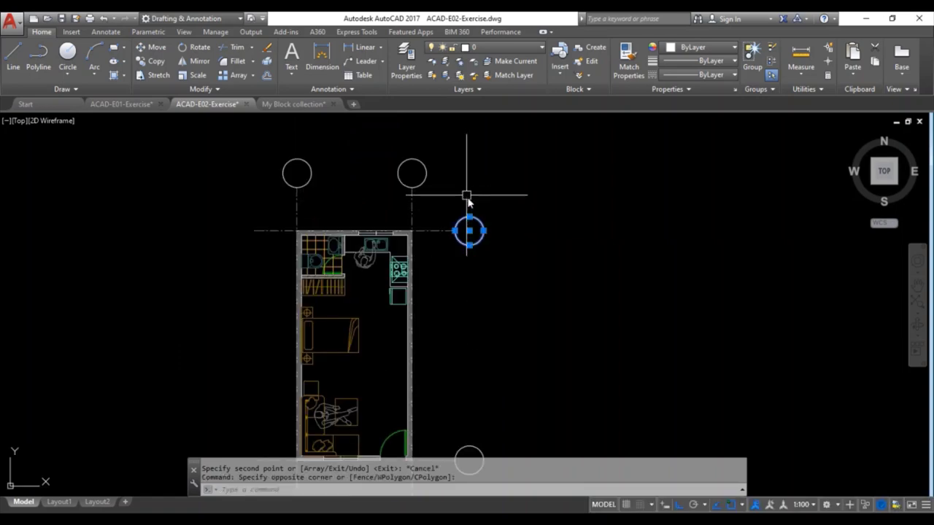
text(co)
key(Return)
click(473, 219)
scroll(474, 219, down, 2)
middle_drag(474, 218, 477, 173)
scroll(457, 269, up, 4)
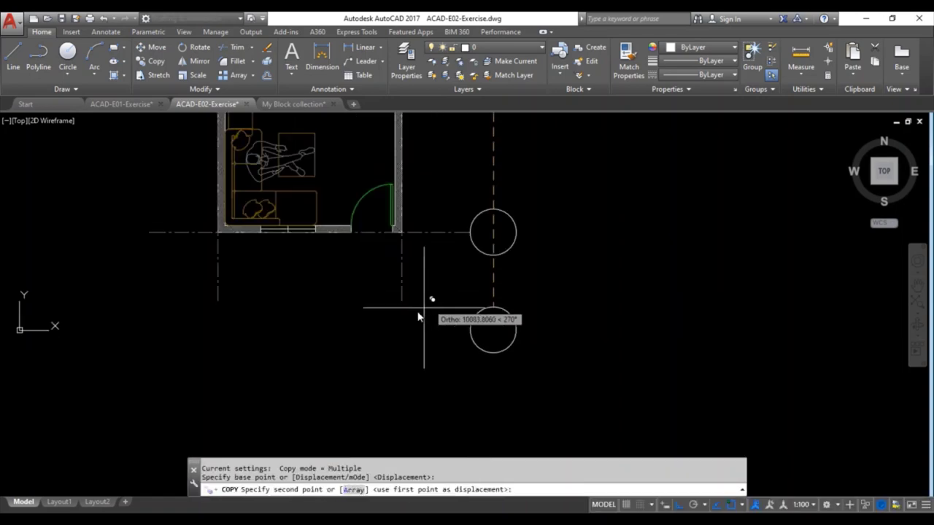
click(407, 294)
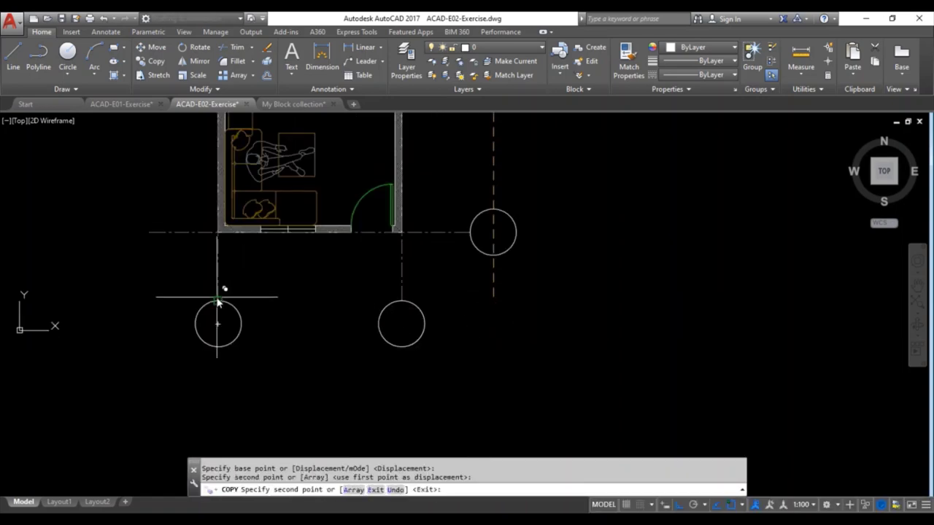
click(218, 324)
key(Return)
- Copy the lower-right bubble to the left ends of the lower and upper horizontal lines
middle_drag(329, 293, 430, 361)
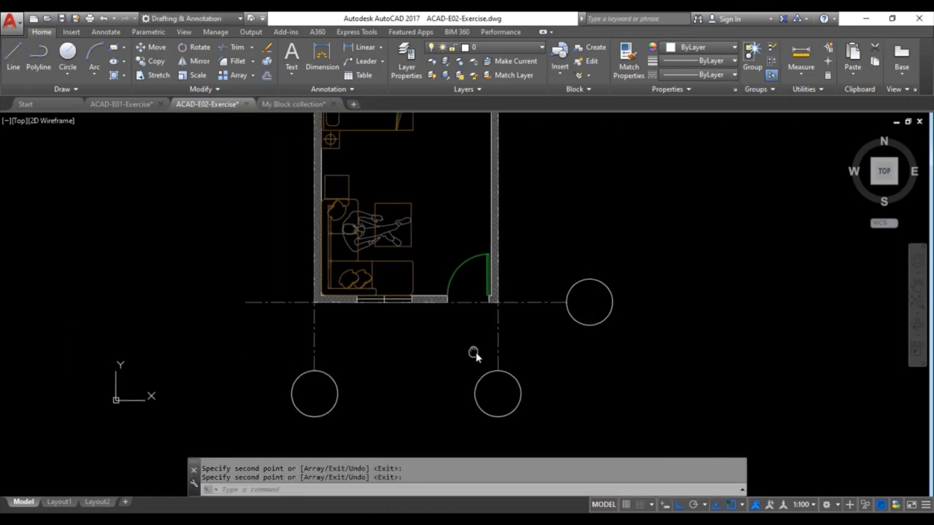
click(662, 341)
click(609, 281)
text(co)
key(Return)
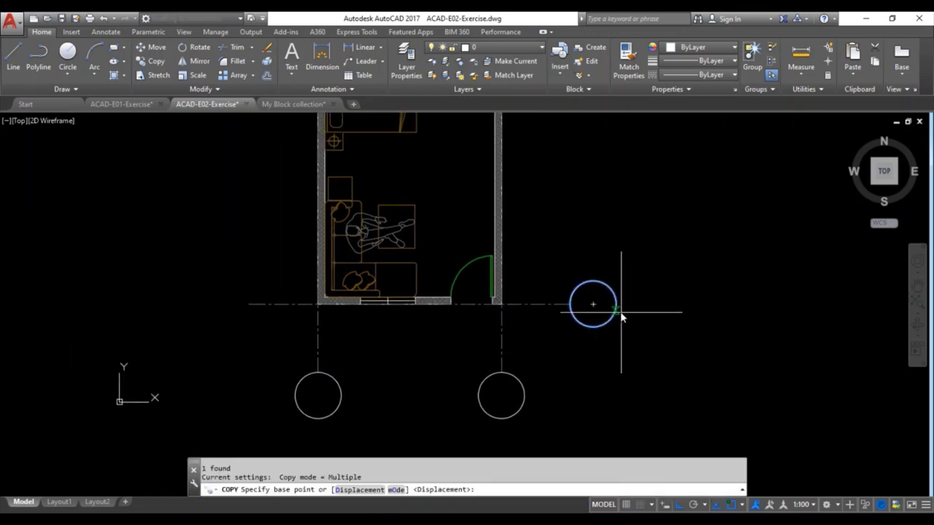
click(593, 304)
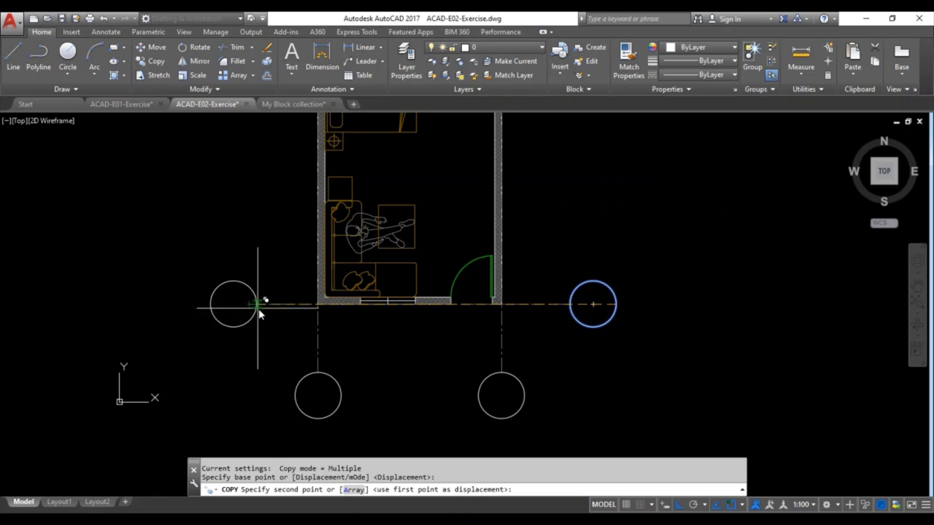
click(252, 305)
scroll(260, 235, down, 3)
middle_drag(259, 235, 291, 313)
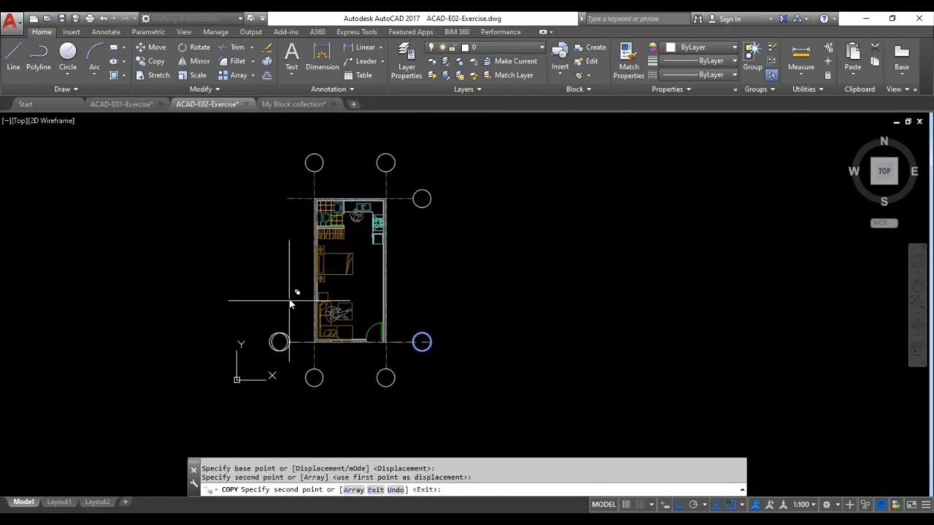
click(287, 199)
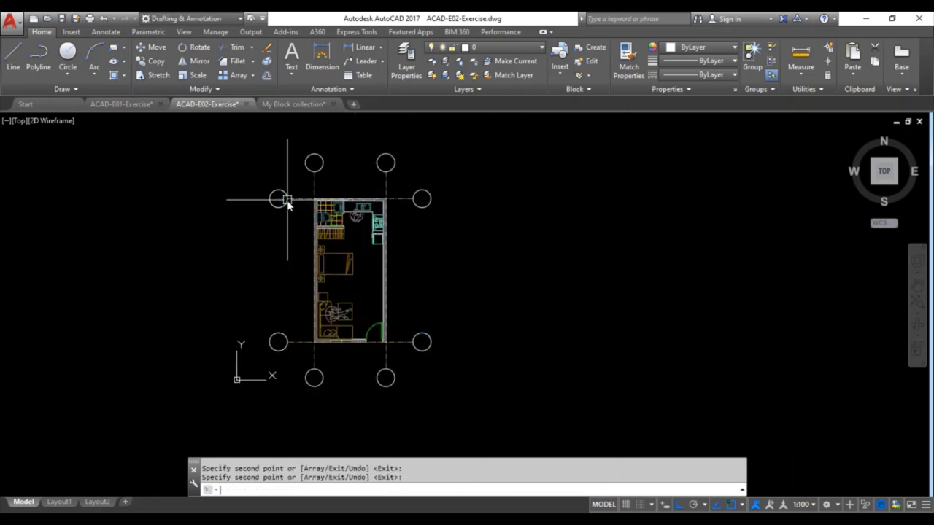
key(Escape)
- Save the drawing with Ctrl+S
scroll(310, 170, up, 4)
key(ctrl+s)
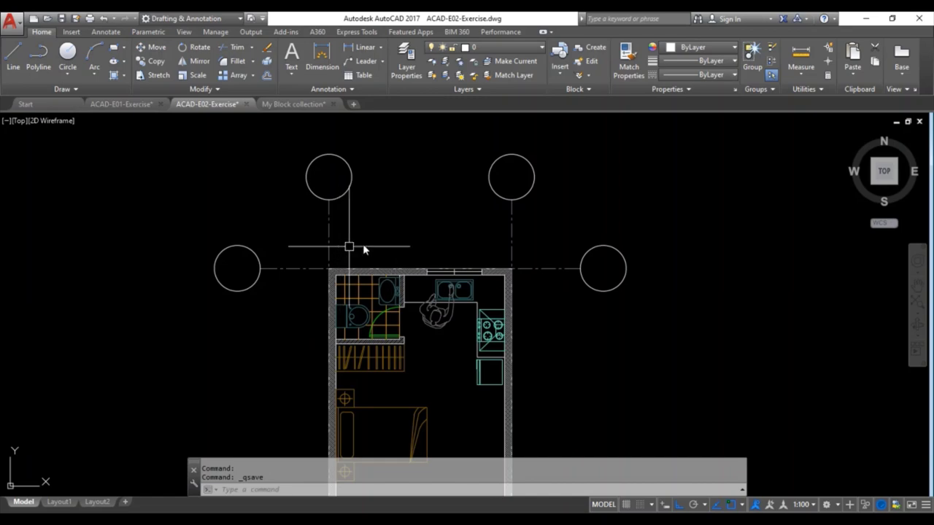
middle_drag(399, 242, 398, 232)
key(Escape)
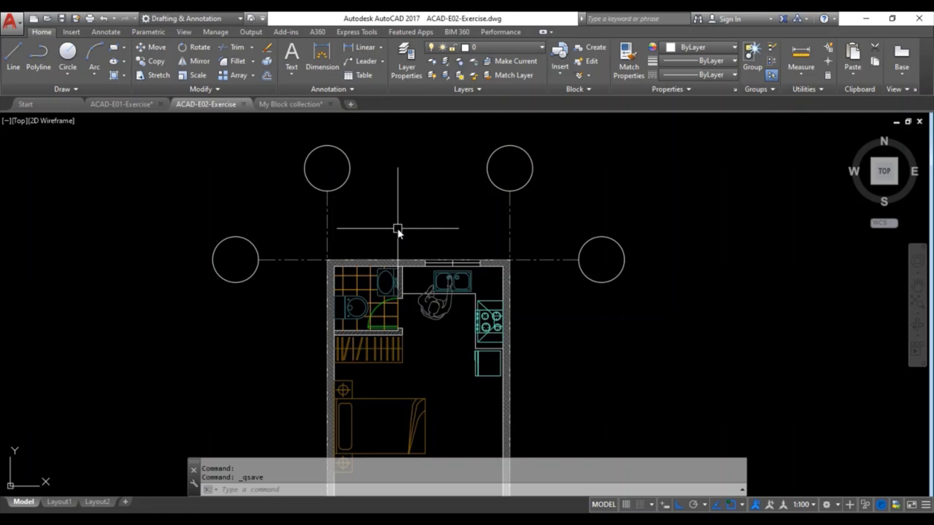
- Open the Dimension Style Manager with D, showing ISO-25 as the current style
text(D)
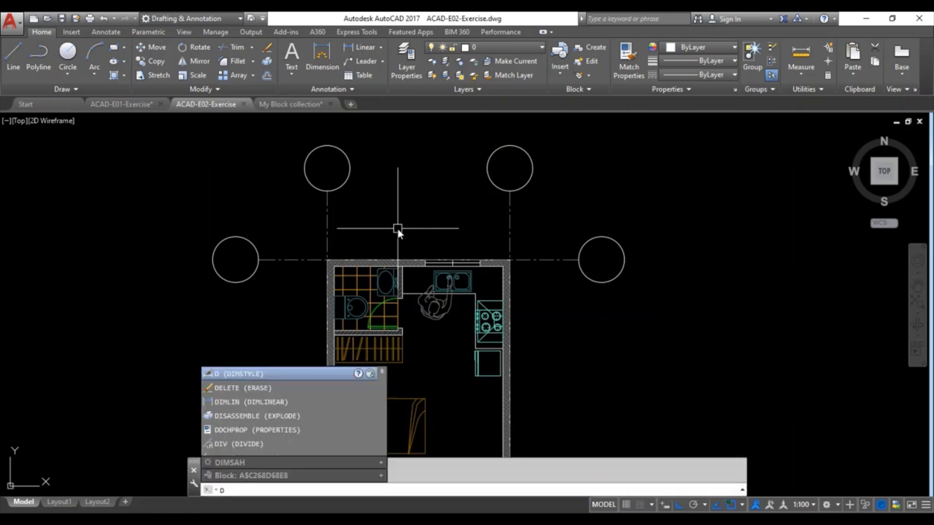
key(Return)
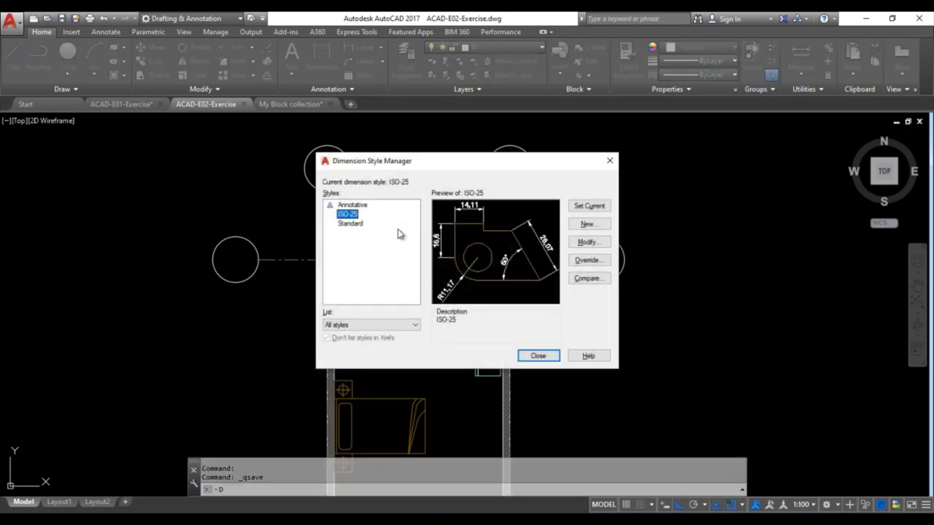
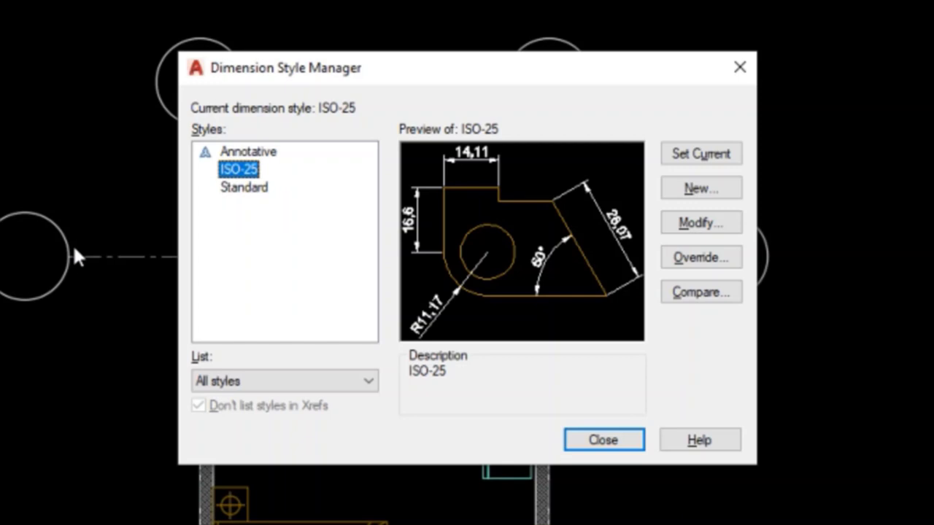
- Create a new ISO-25-based dimension style and name it 'Dim 1_100'
click(691, 189)
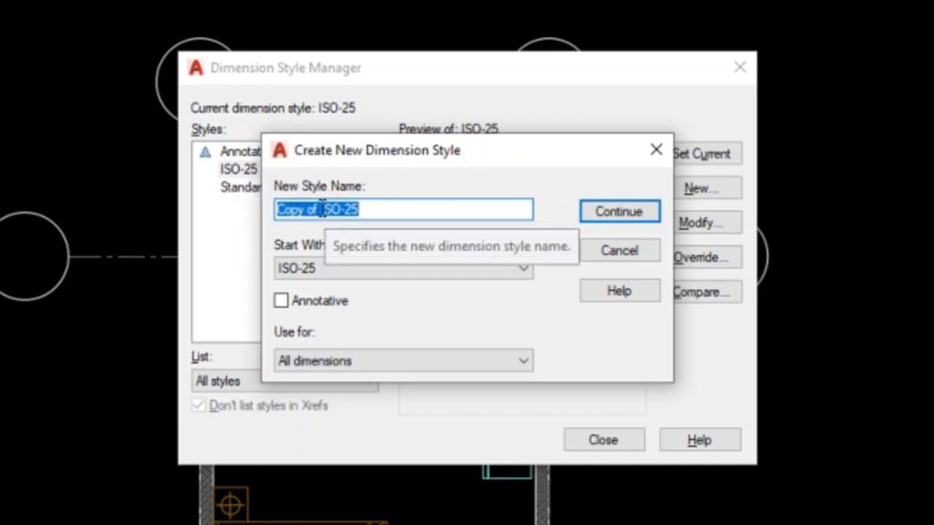
drag(370, 210, 252, 208)
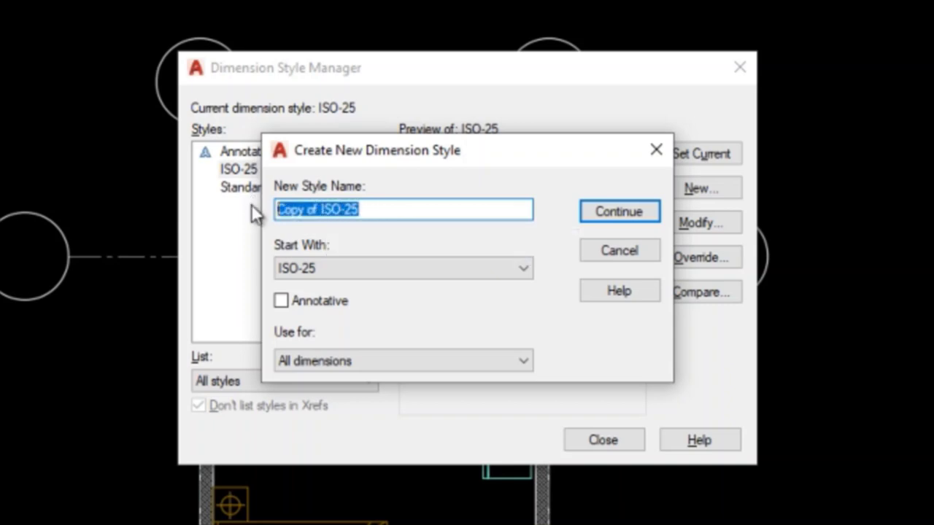
text(1)
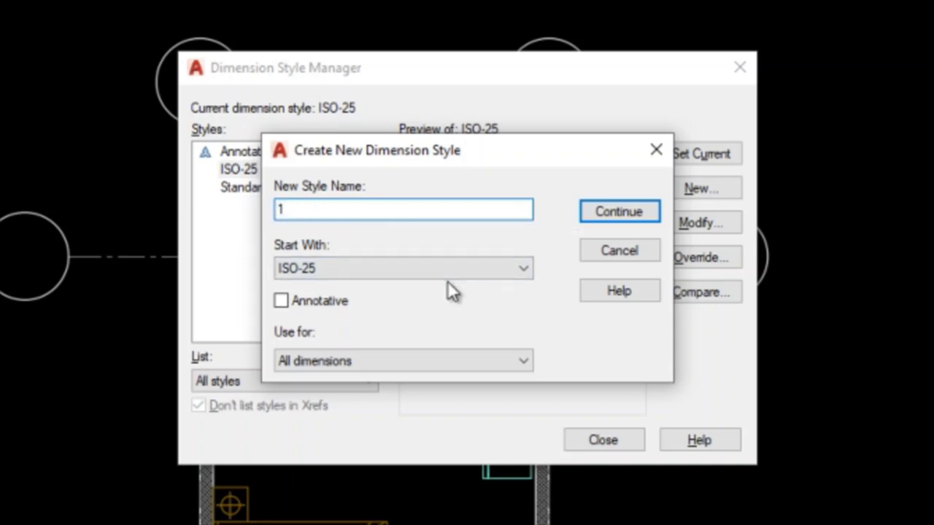
text(_100)
key(shift+Home)
key(Home)
text(Dim)
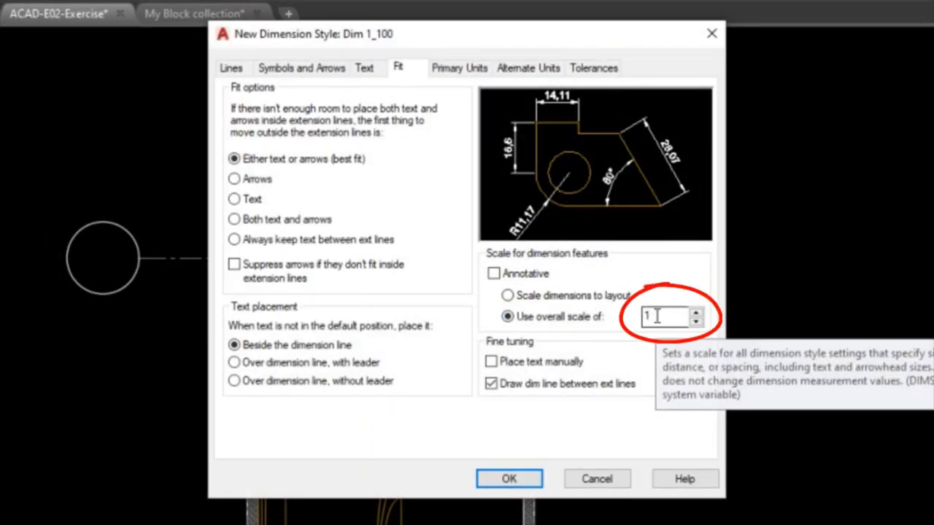
- Set the overall dimension scale to 100 and confirm the 2.5 text height
click(656, 317)
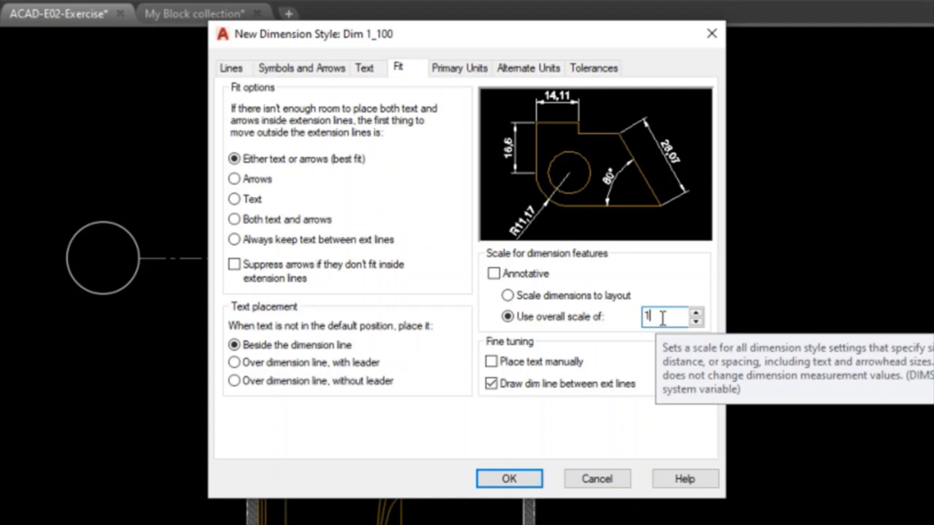
text(00)
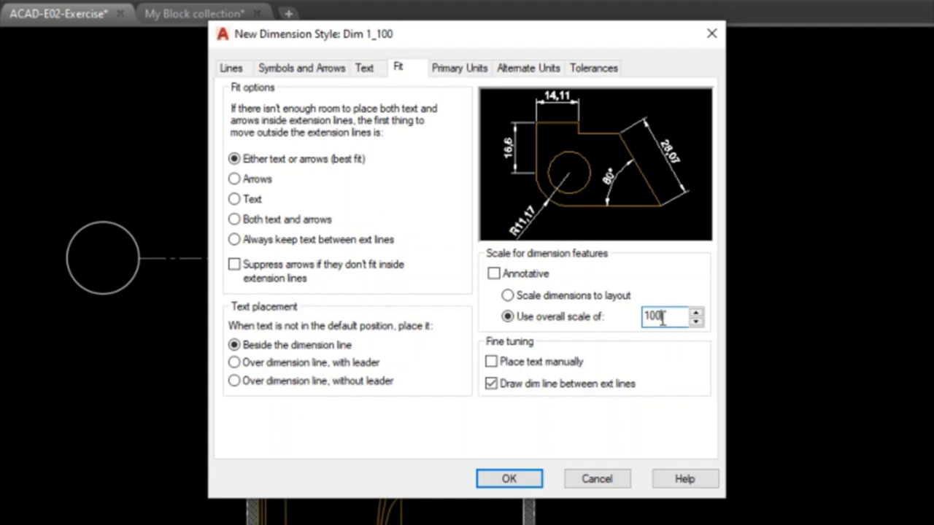
click(365, 72)
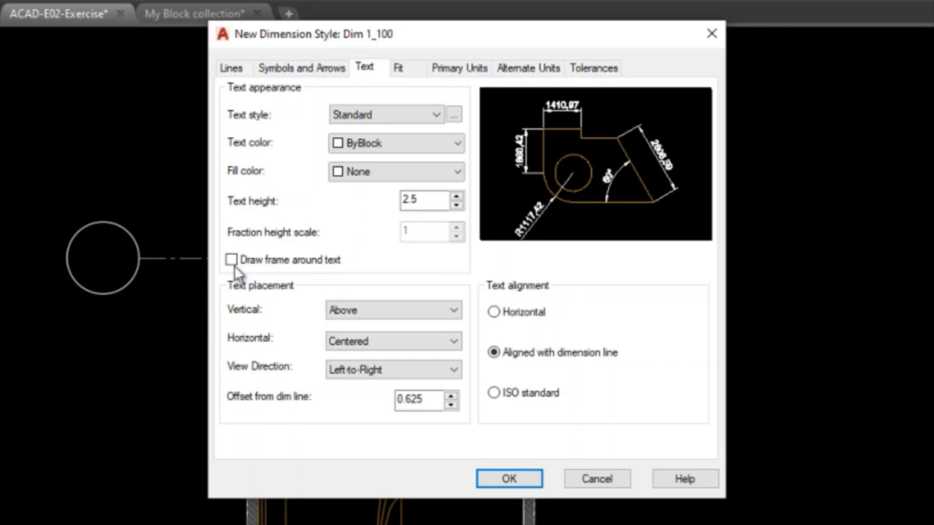
click(420, 199)
click(409, 68)
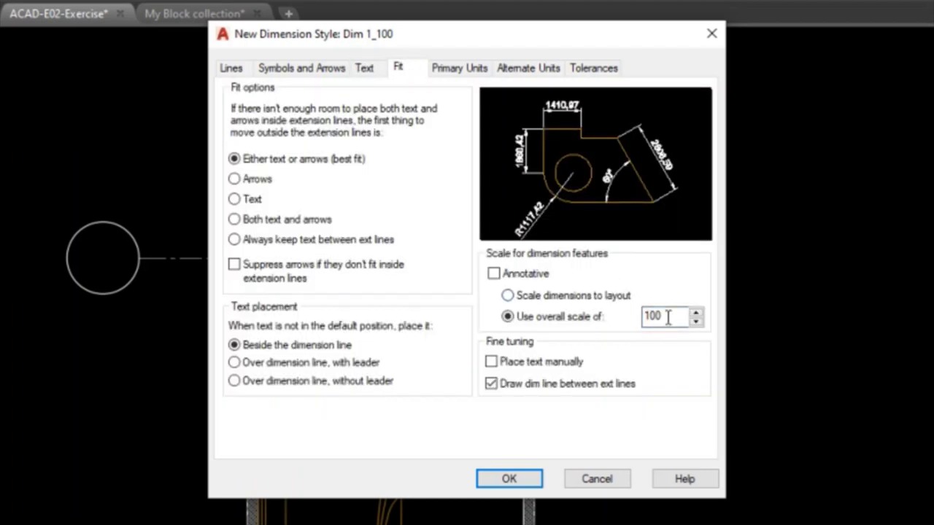
- Set primary unit precision to 0 and the decimal separator to Period
click(301, 68)
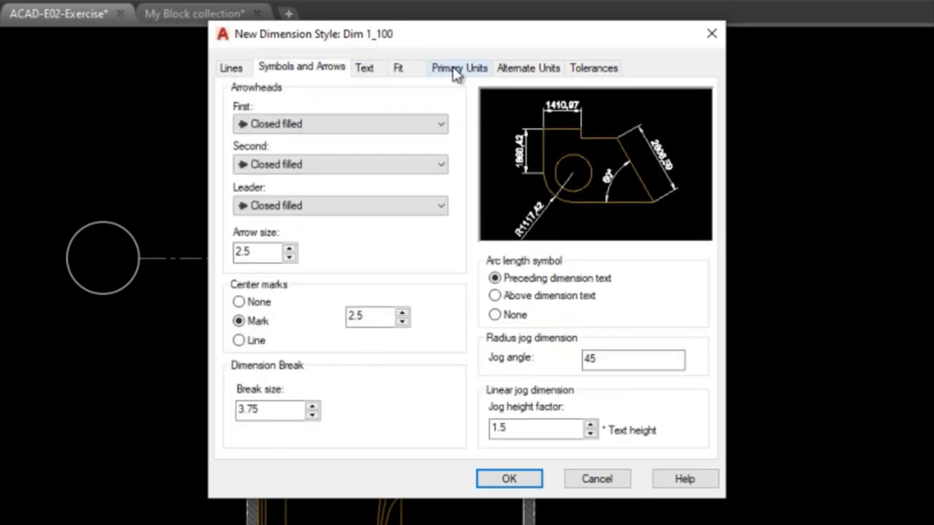
click(456, 71)
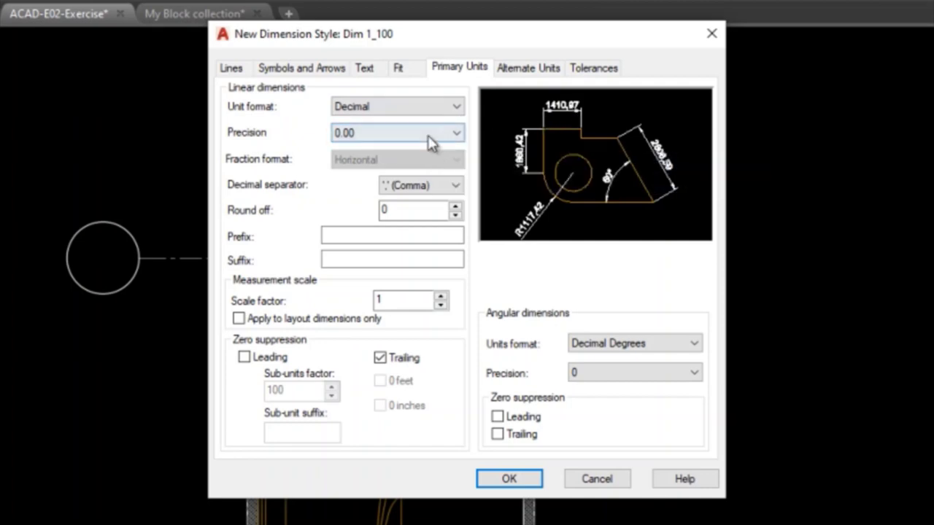
click(359, 140)
click(367, 149)
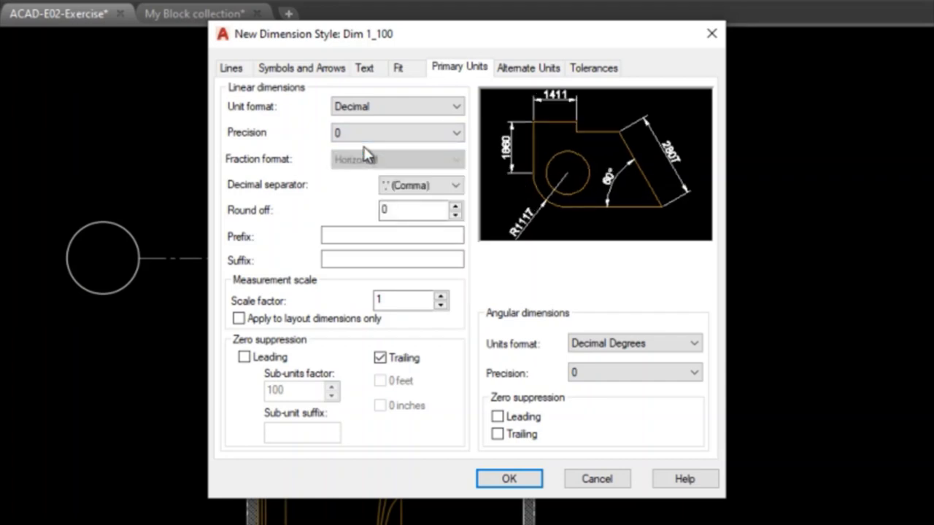
click(406, 186)
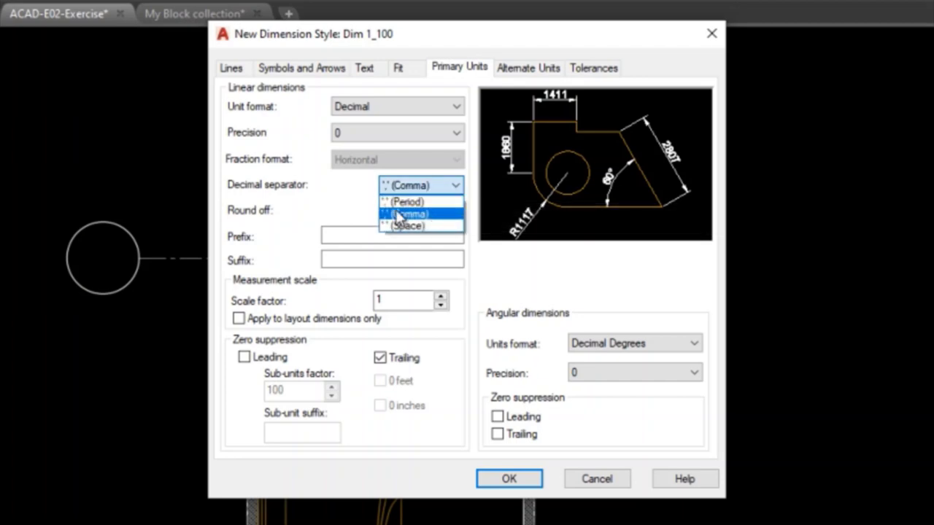
click(393, 203)
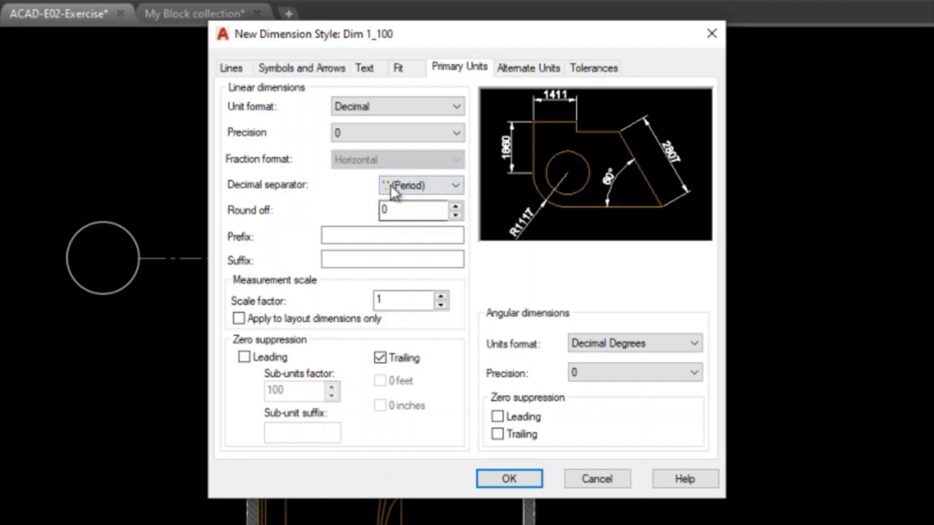
click(232, 68)
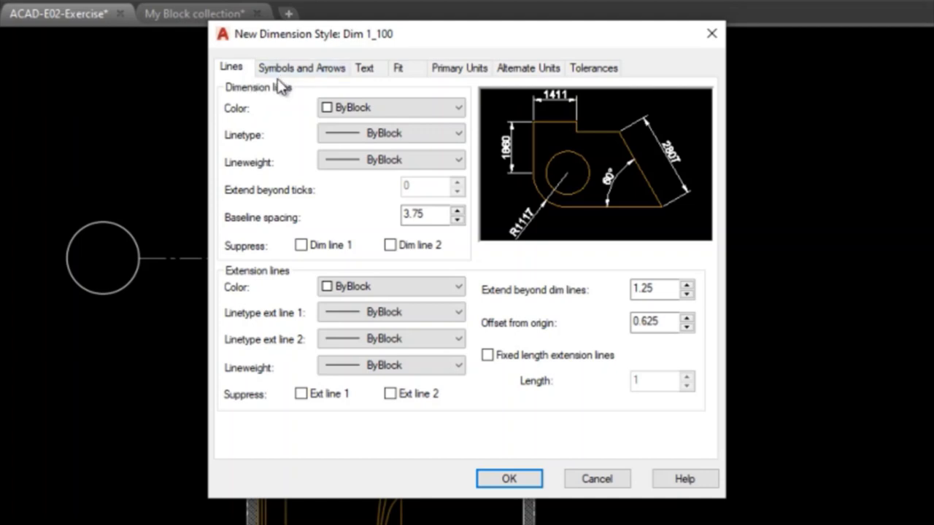
- Keep ByBlock line colour and Closed filled arrowheads, then save the Dim 1_100 style
click(370, 111)
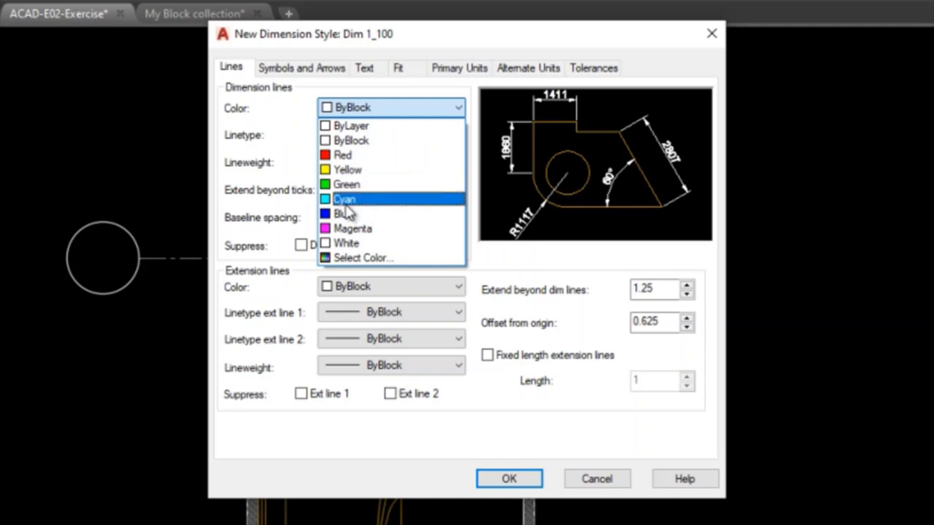
click(365, 108)
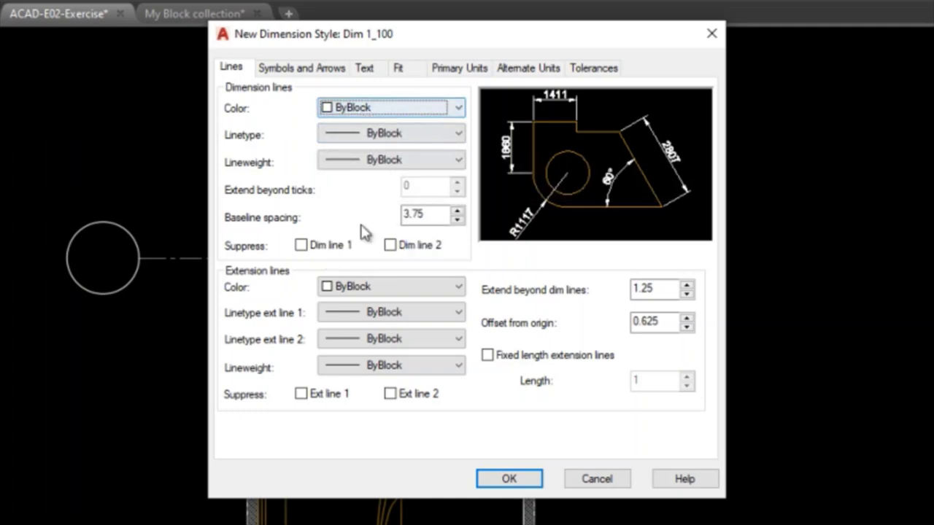
click(307, 73)
click(317, 124)
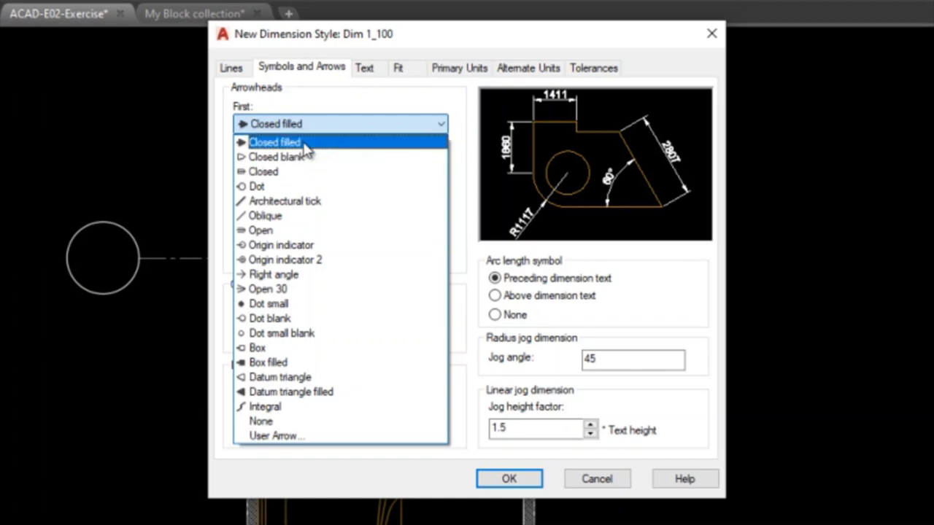
click(305, 144)
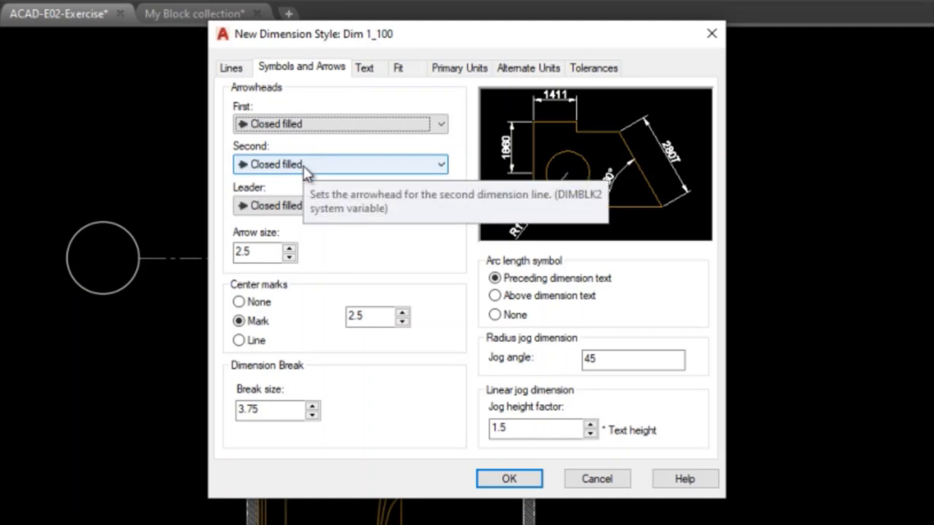
click(407, 70)
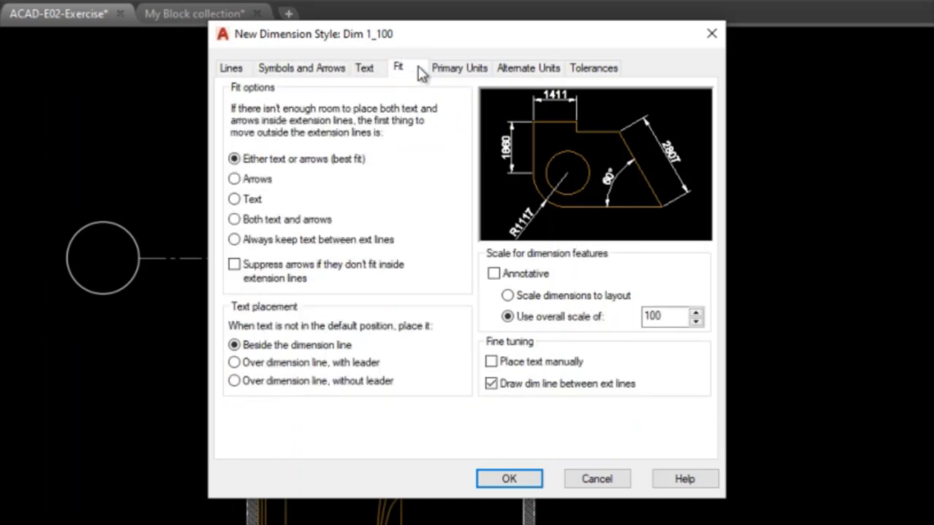
click(459, 70)
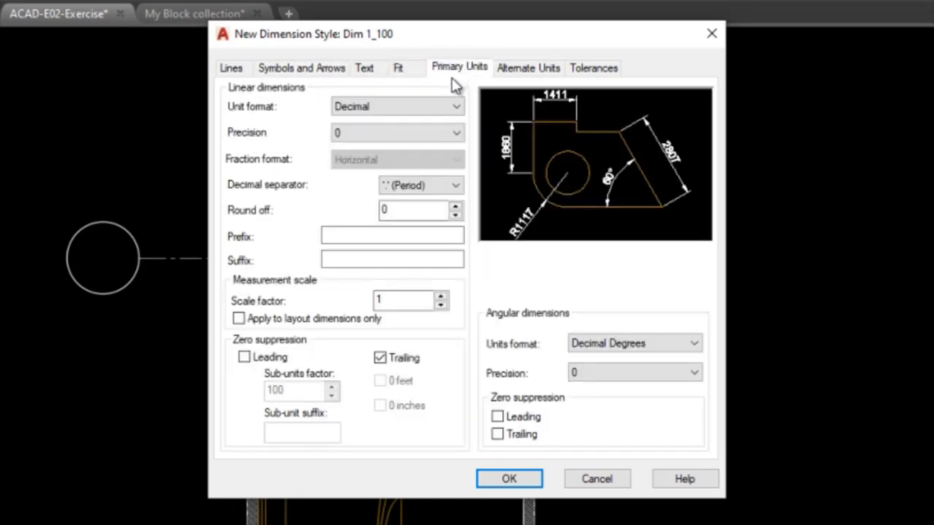
click(520, 476)
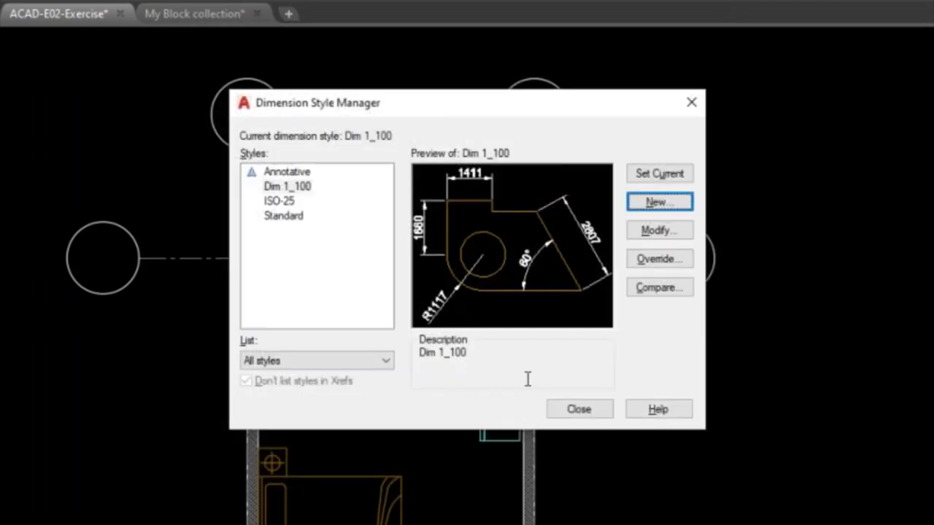
- Set Dim 1_100 as the current dimension style and close the style manager
click(287, 188)
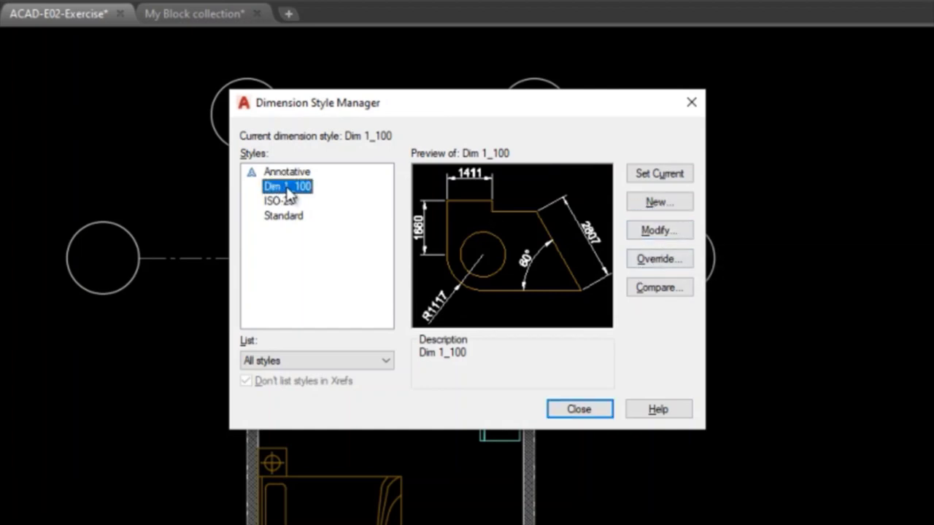
click(668, 178)
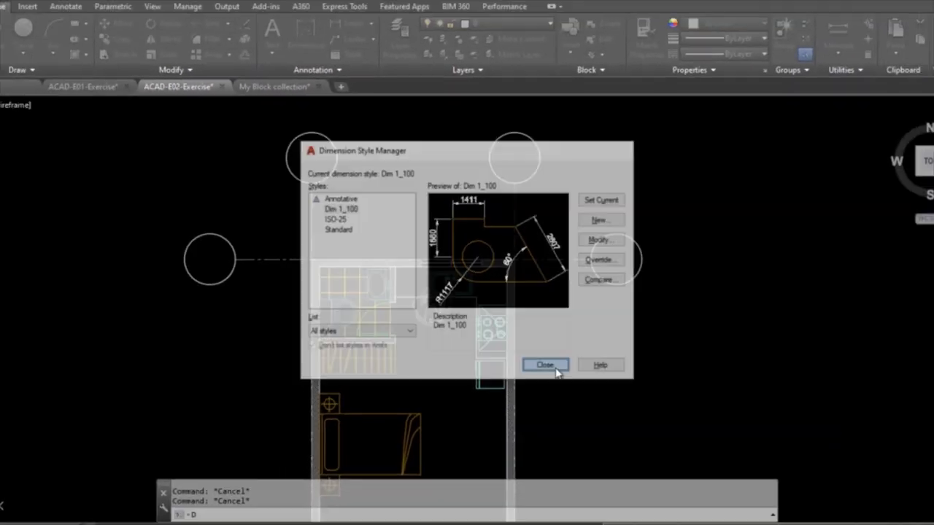
click(583, 403)
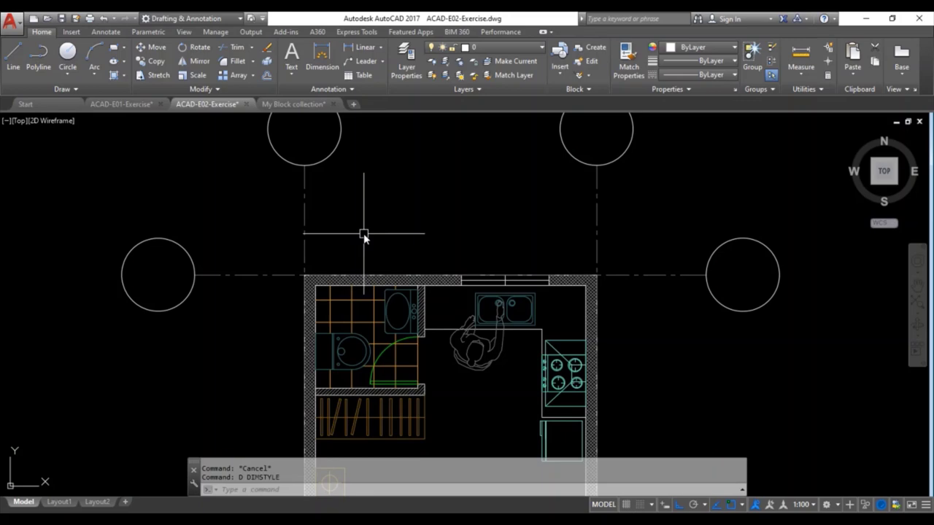
- Set the Dim Layer Override to the 'dimensions' layer
click(106, 32)
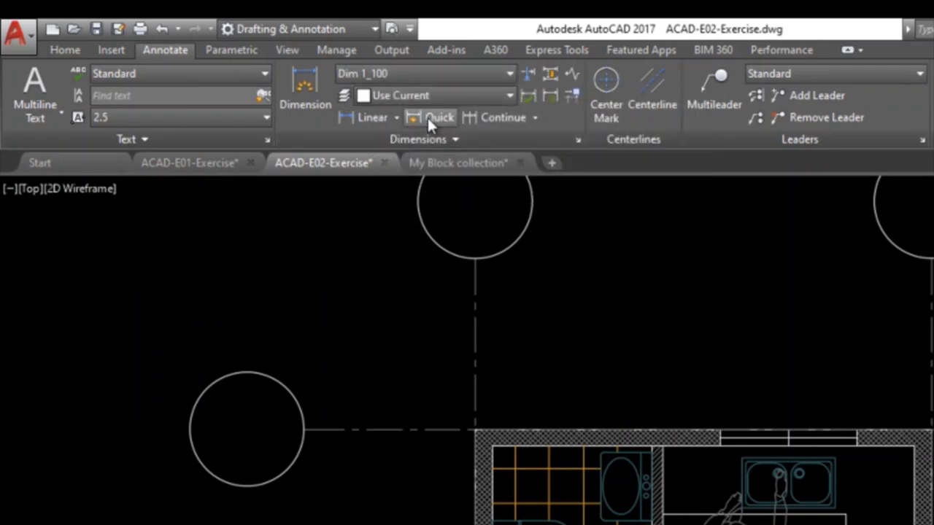
click(474, 94)
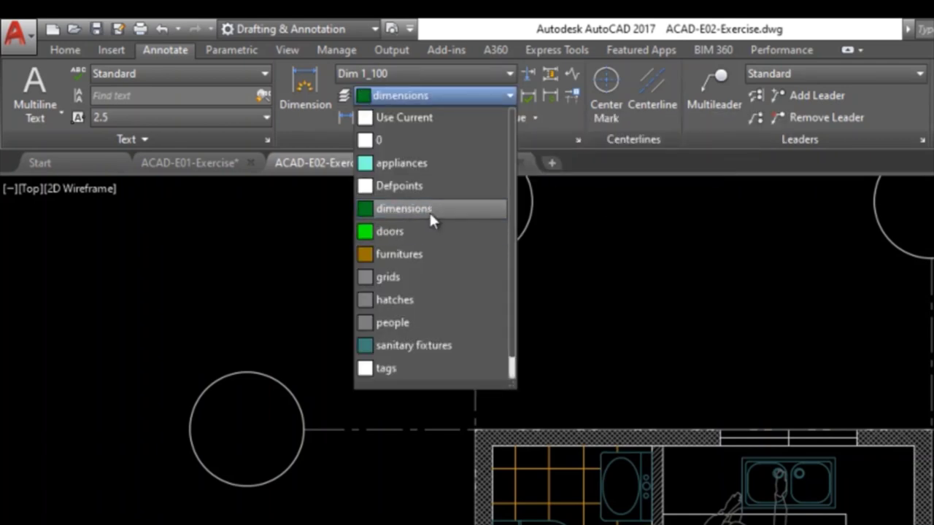
click(429, 210)
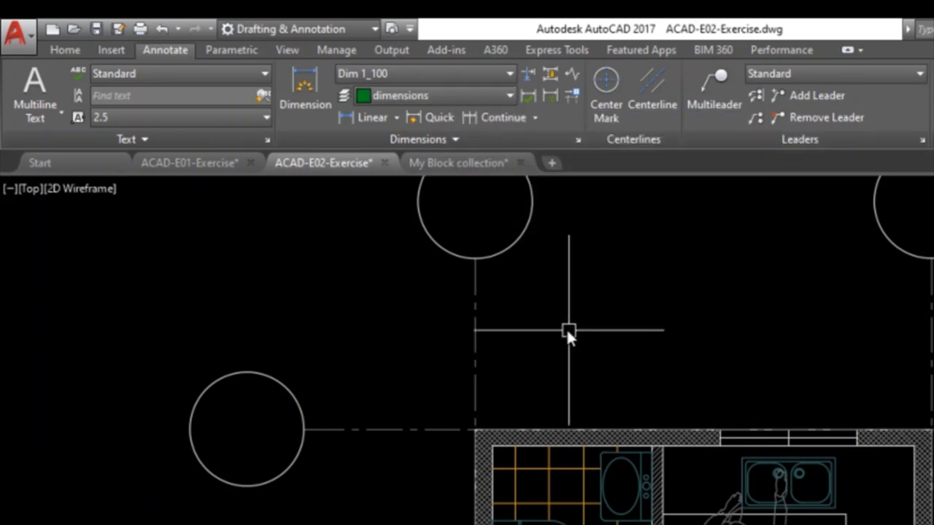
click(65, 51)
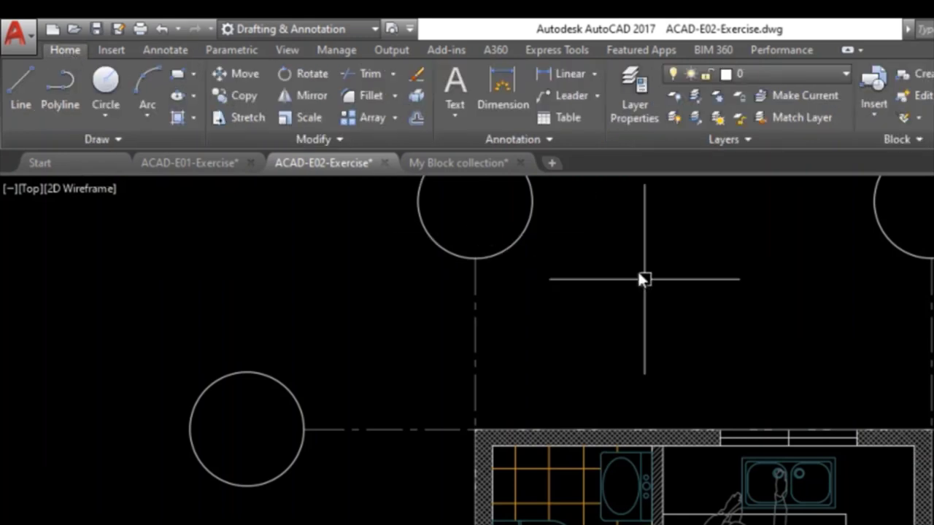
- Dimension the overall 4000 width above the top wall
click(580, 77)
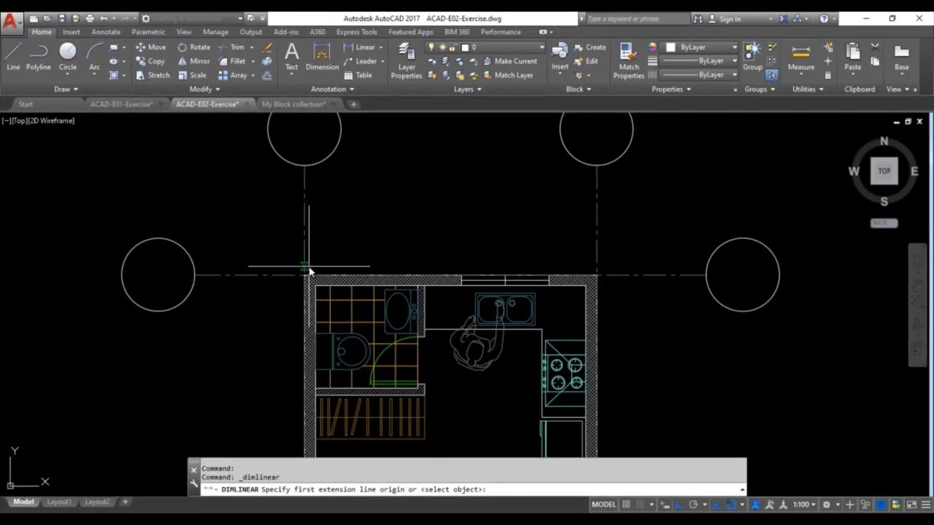
click(305, 276)
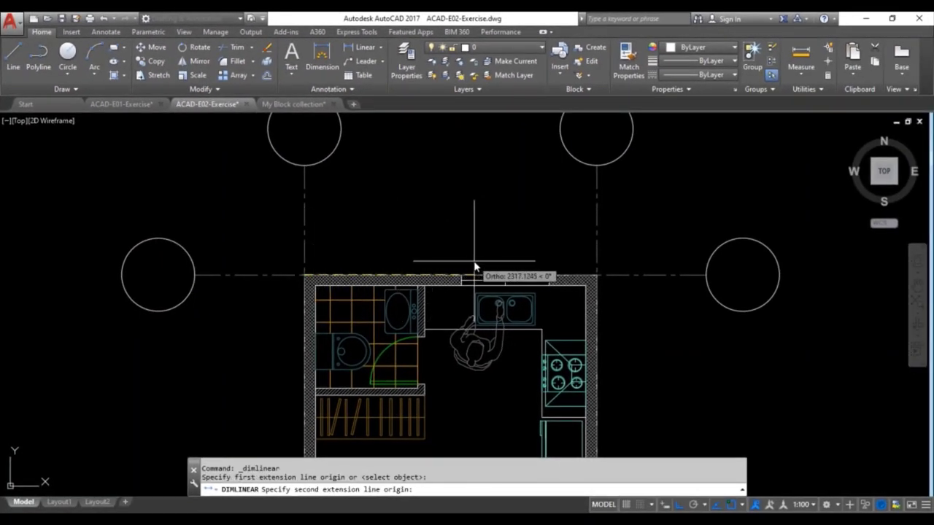
click(596, 278)
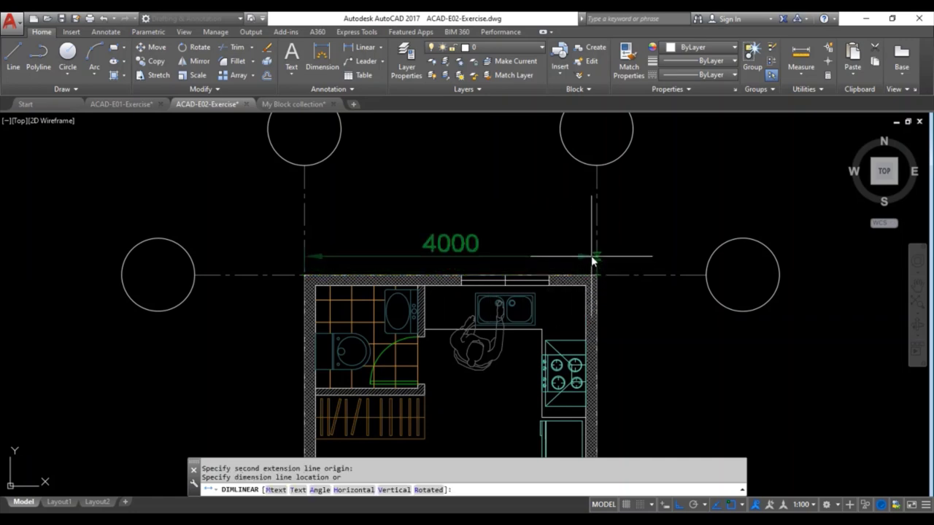
click(580, 207)
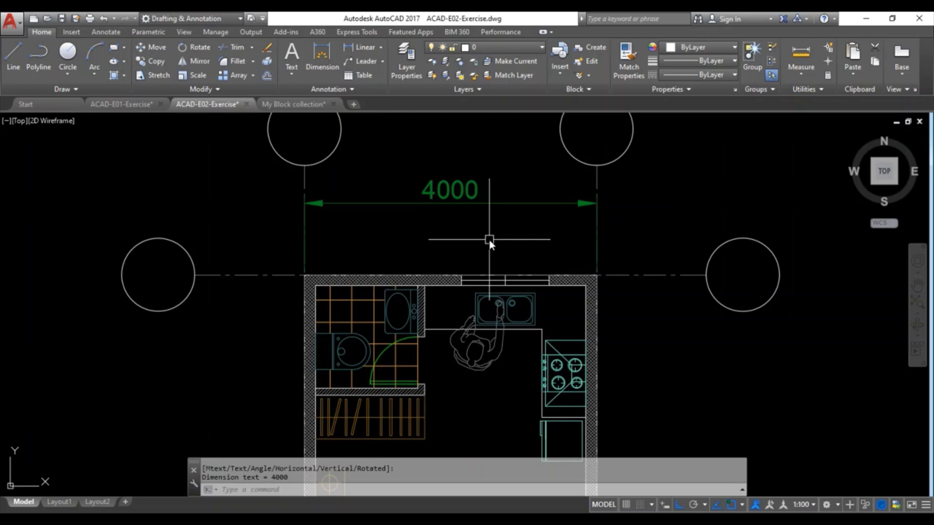
- Add the 1650 and 2350 chained dimensions below the 4000 one
text(d)
key(Return)
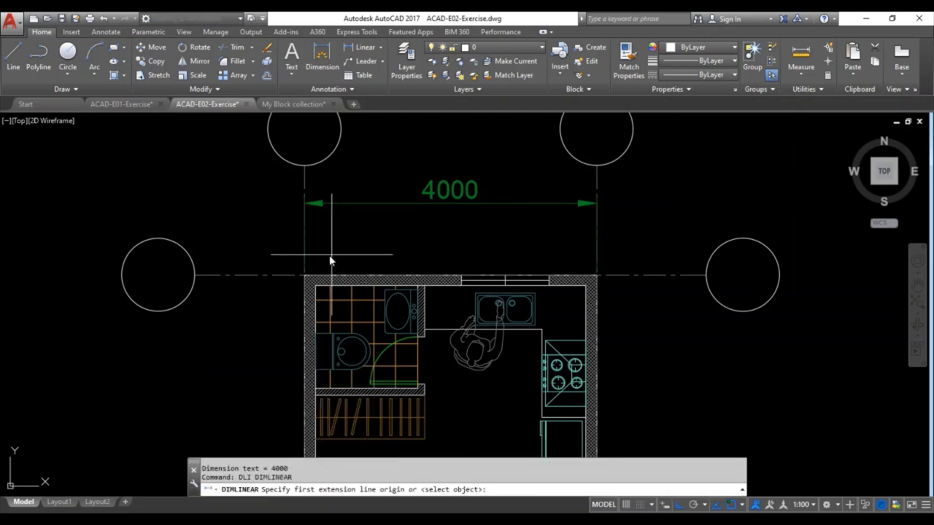
click(307, 278)
scroll(431, 274, up, 4)
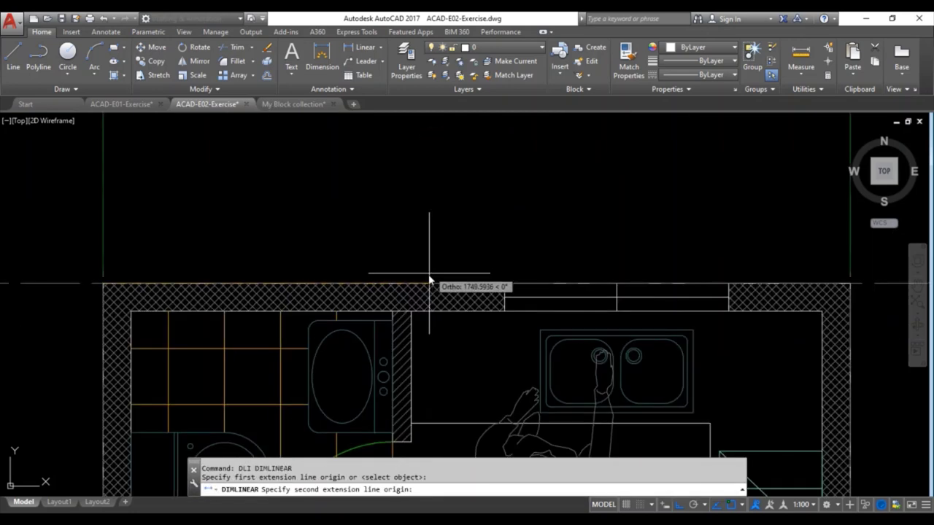
click(412, 314)
scroll(412, 314, down, 4)
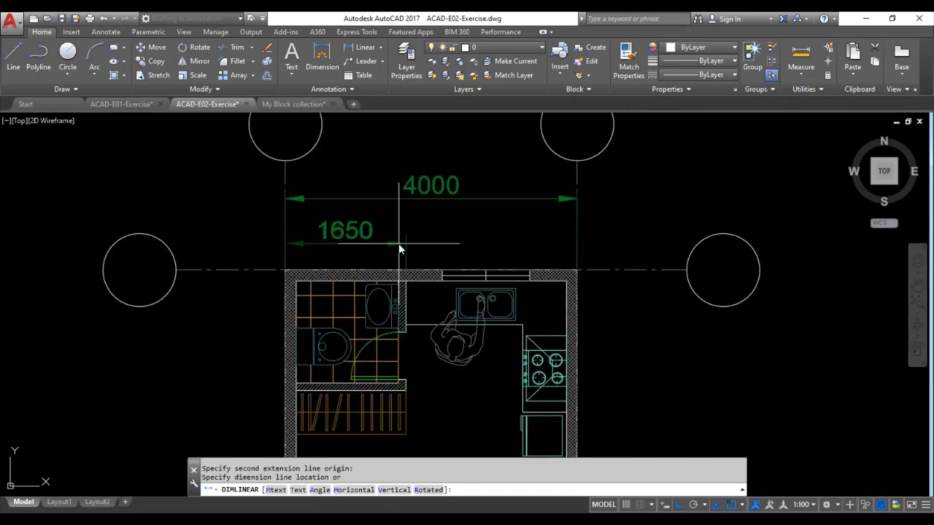
click(414, 237)
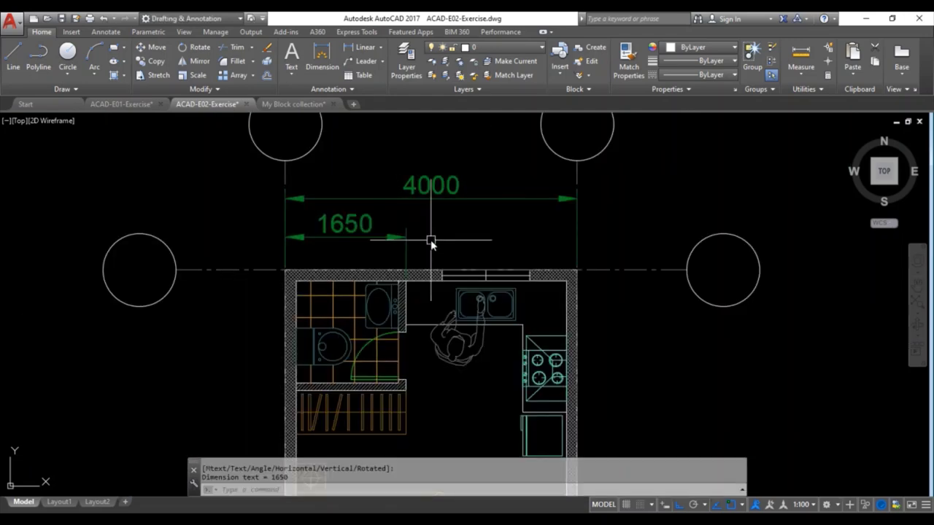
key(Return)
scroll(413, 261, up, 4)
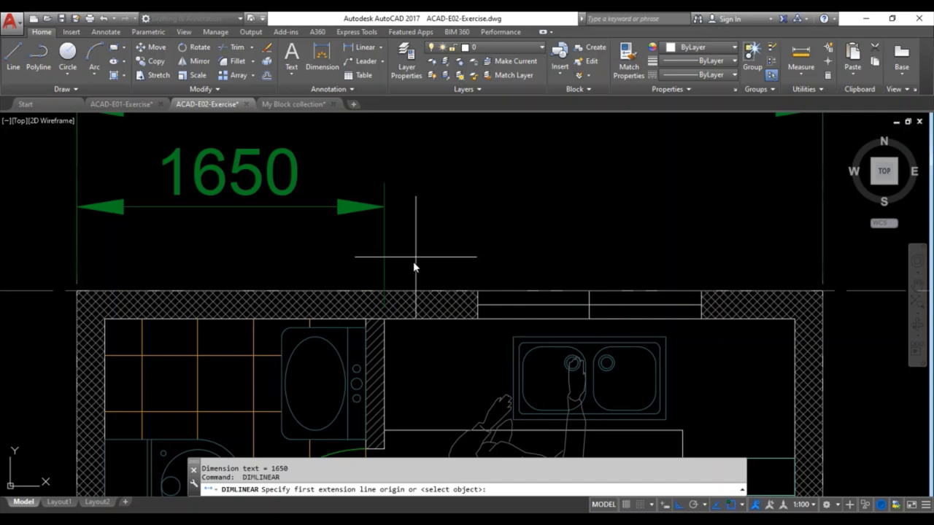
click(386, 321)
scroll(455, 260, down, 3)
scroll(486, 251, down, 1)
scroll(600, 271, up, 2)
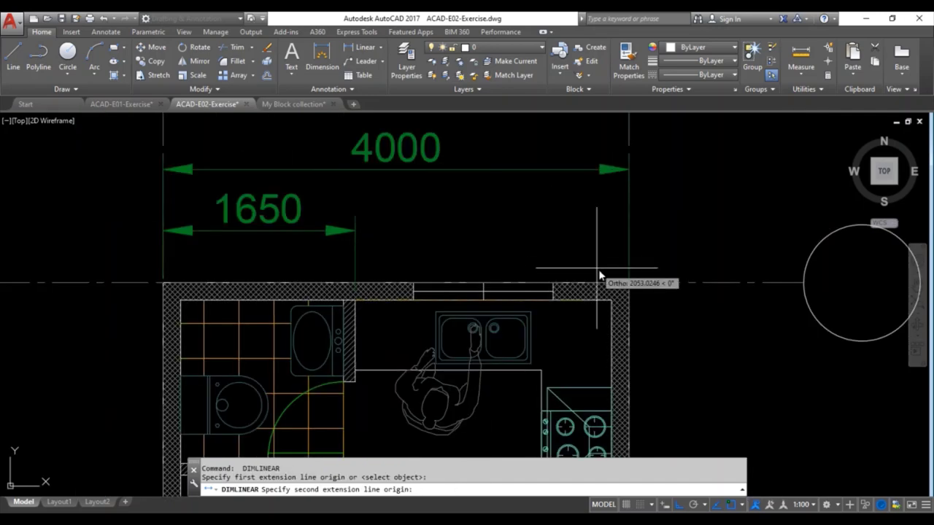
click(625, 286)
click(353, 232)
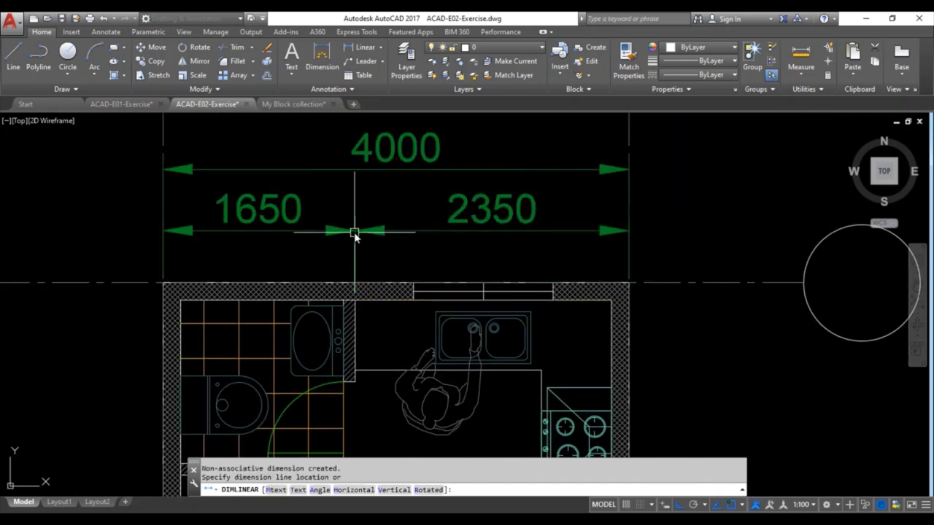
scroll(534, 232, down, 3)
scroll(569, 255, down, 2)
- Dimension both long sides at 8000, right then left
text(dl)
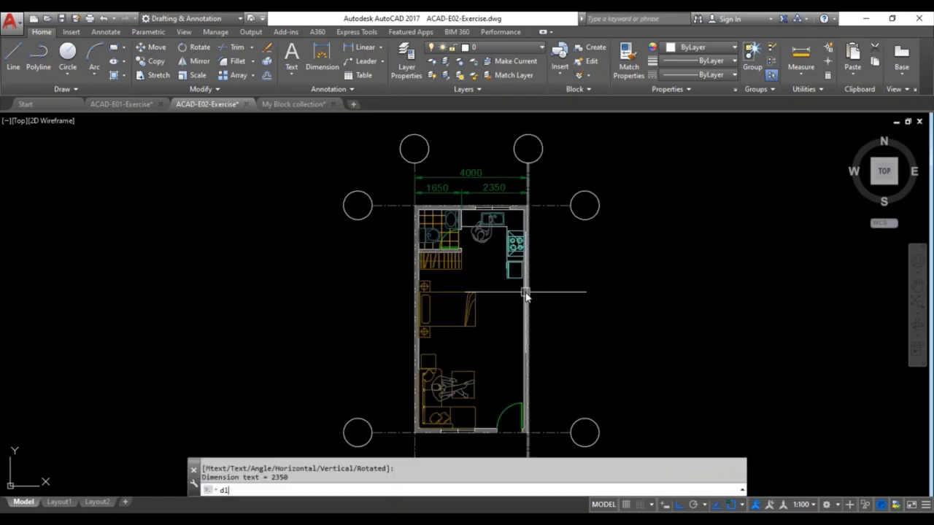
text(i)
key(Return)
scroll(522, 263, up, 3)
click(541, 196)
scroll(573, 213, down, 4)
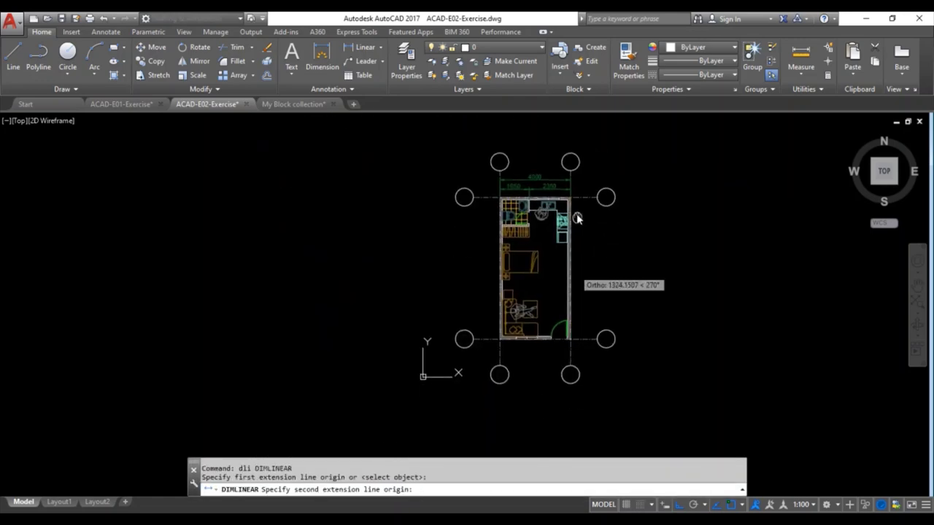
scroll(564, 338, up, 3)
click(522, 389)
scroll(574, 367, down, 3)
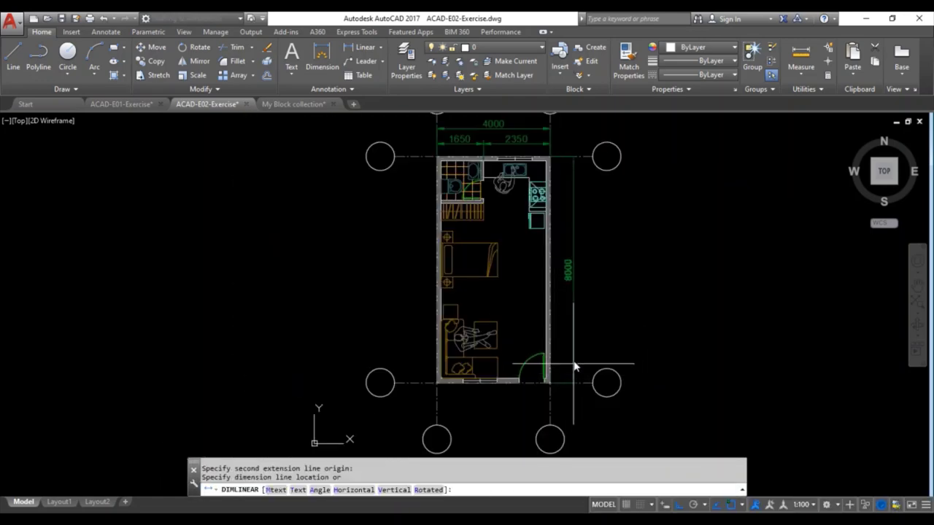
click(574, 356)
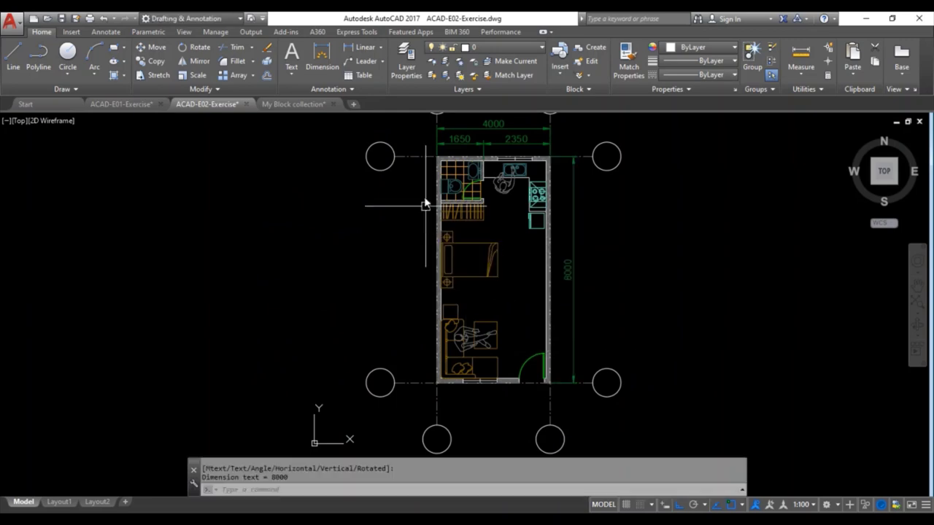
scroll(425, 189, up, 4)
key(Return)
middle_drag(428, 174, 436, 320)
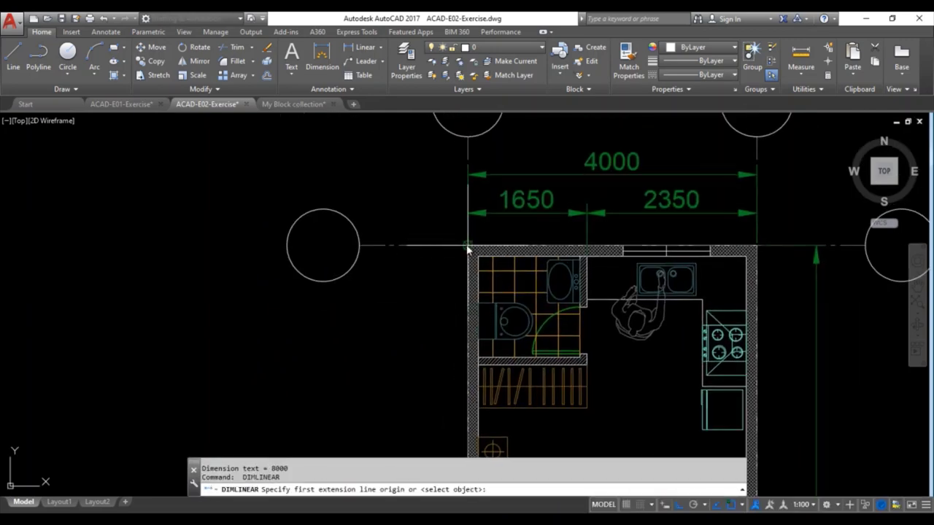
click(468, 248)
scroll(431, 254, down, 4)
scroll(445, 362, up, 4)
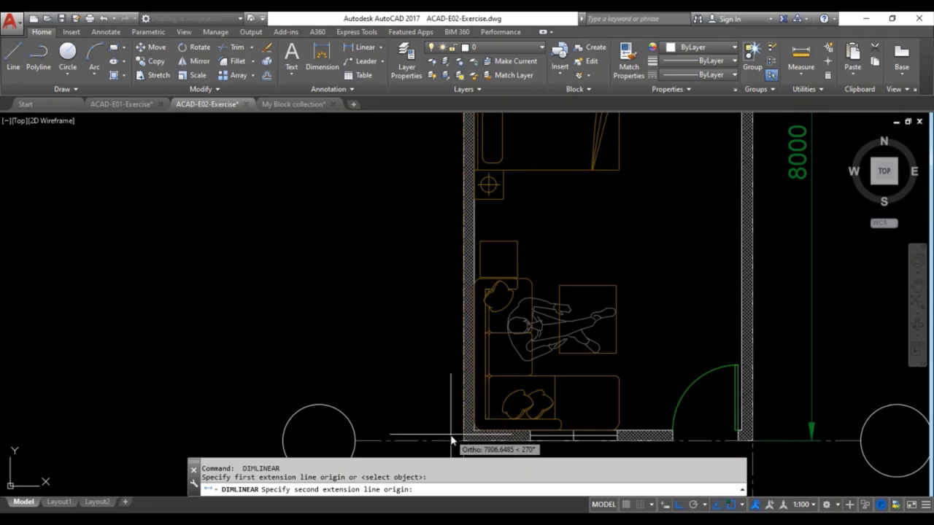
click(464, 441)
scroll(428, 431, down, 3)
scroll(409, 387, down, 3)
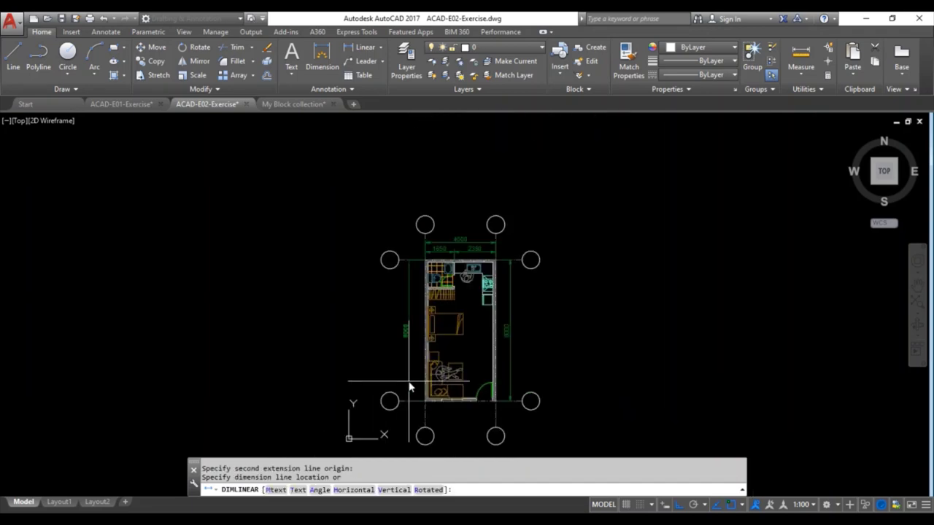
click(413, 387)
scroll(412, 329, up, 3)
scroll(420, 276, up, 2)
- Add the 4000 dimension along the bottom wall
key(Return)
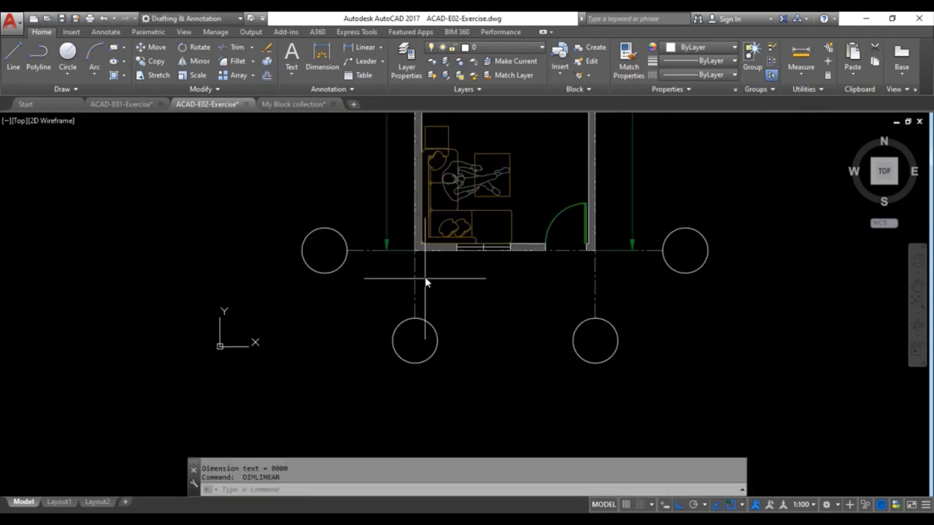
click(416, 253)
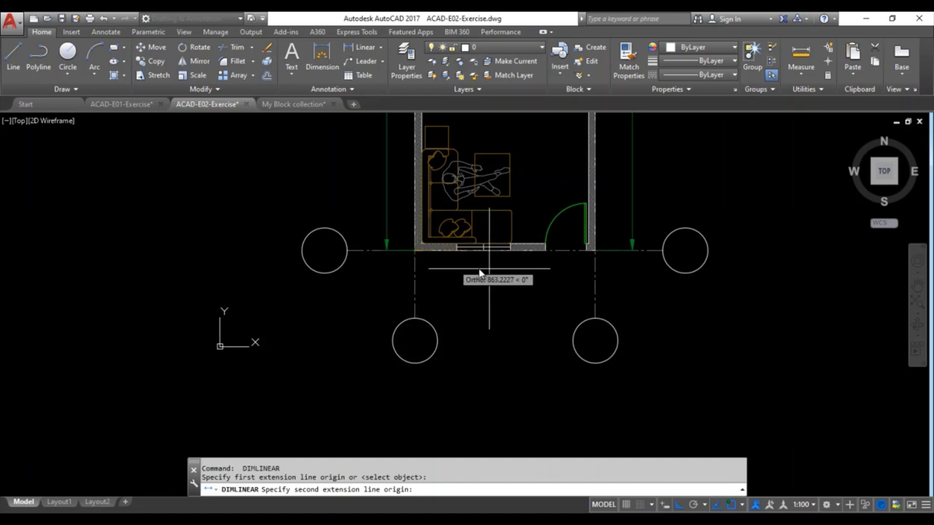
click(597, 260)
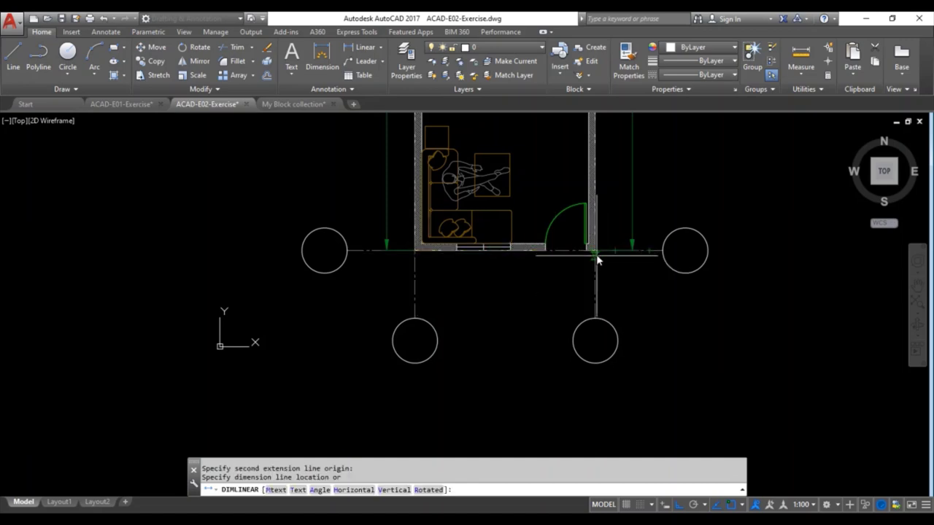
click(571, 296)
middle_drag(569, 215, 562, 371)
scroll(513, 258, up, 2)
middle_drag(513, 258, 524, 285)
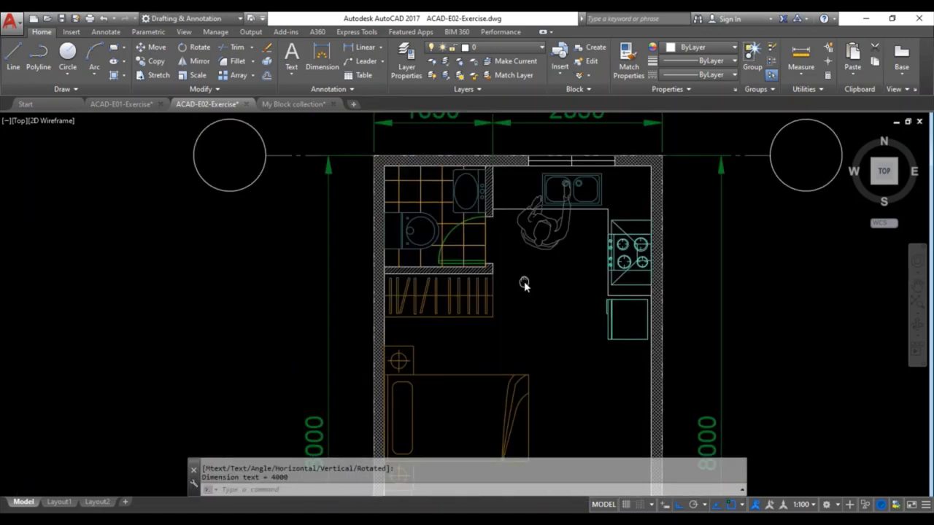
scroll(524, 285, down, 1)
scroll(522, 211, up, 2)
text(d)
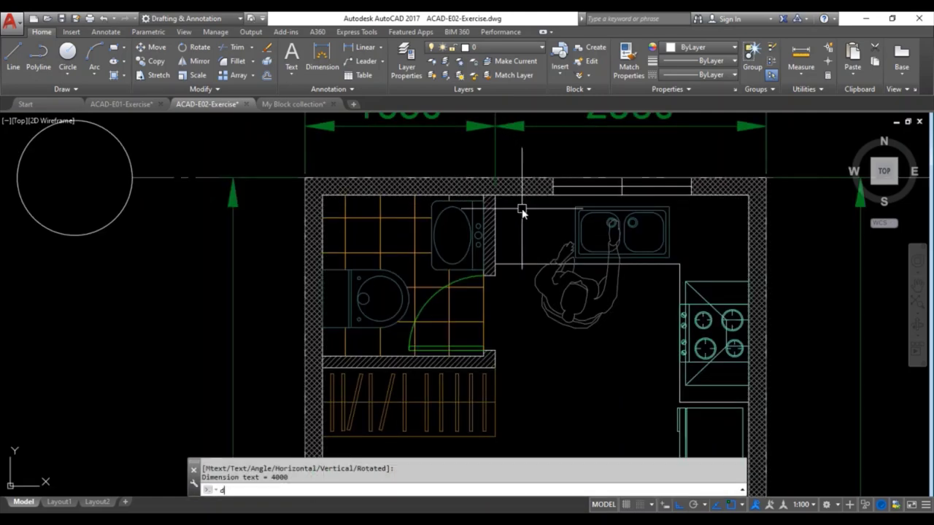
text(DLI)
key(Return)
click(496, 201)
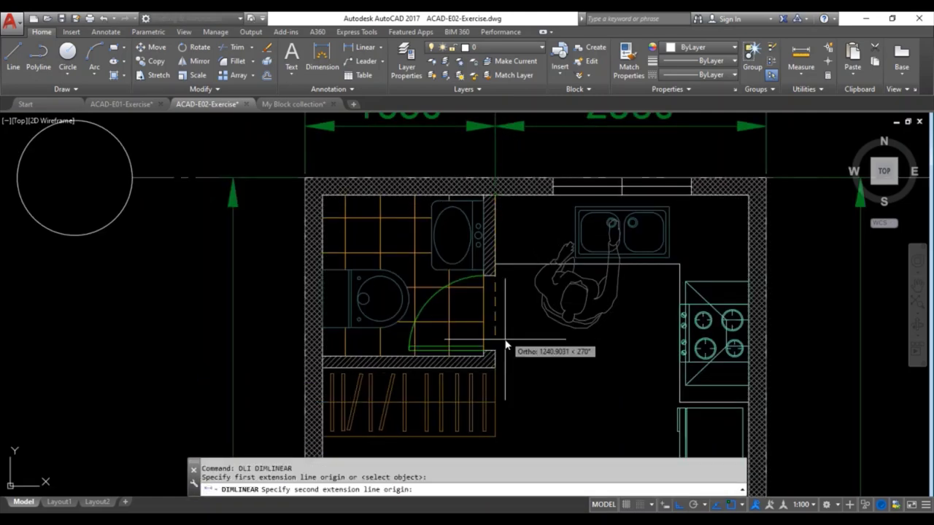
click(495, 374)
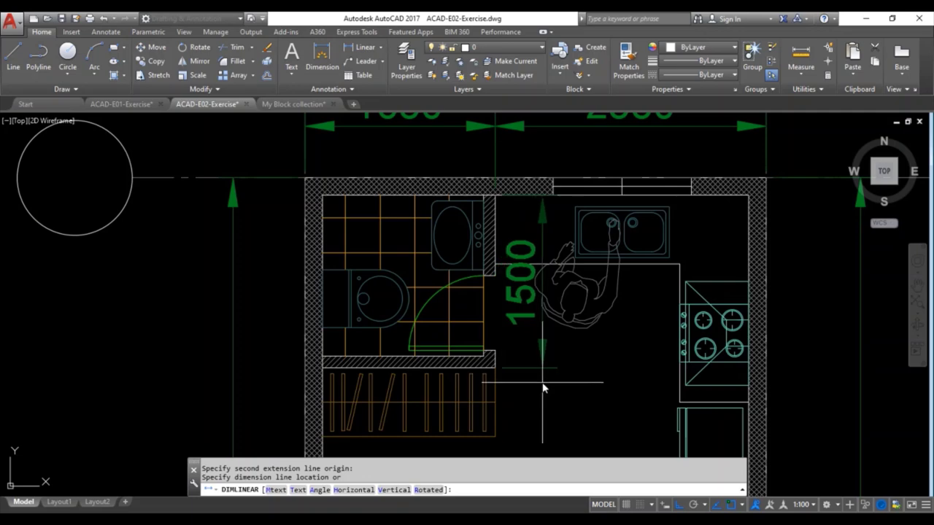
key(Escape)
scroll(471, 169, down, 3)
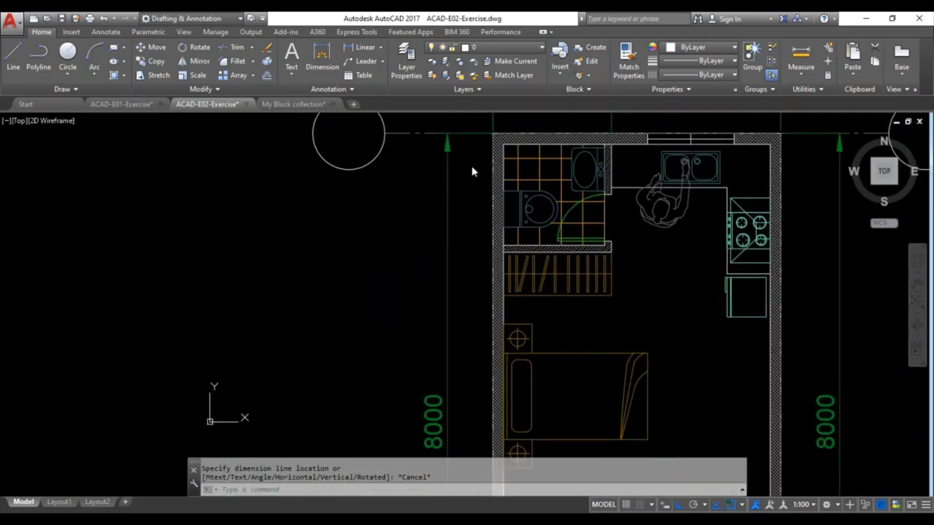
scroll(496, 221, up, 1)
click(459, 212)
click(477, 175)
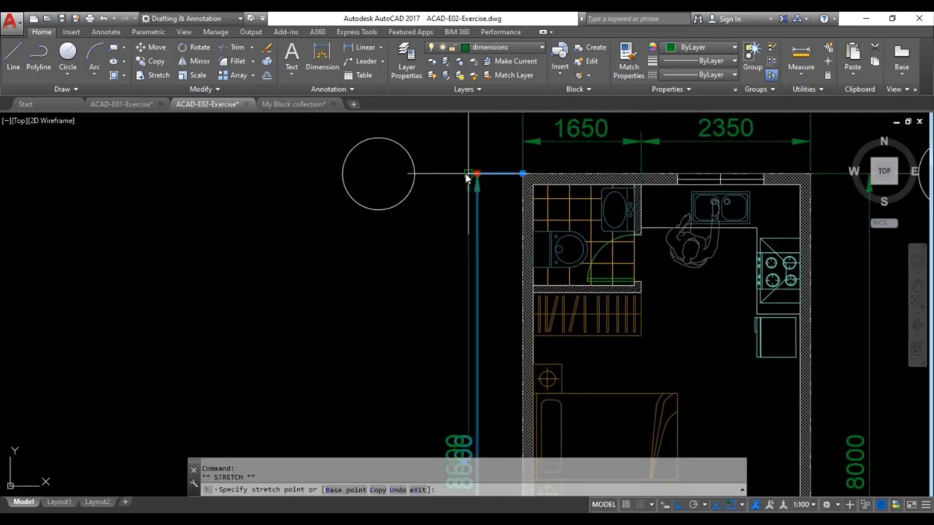
key(Escape)
key(Escape)
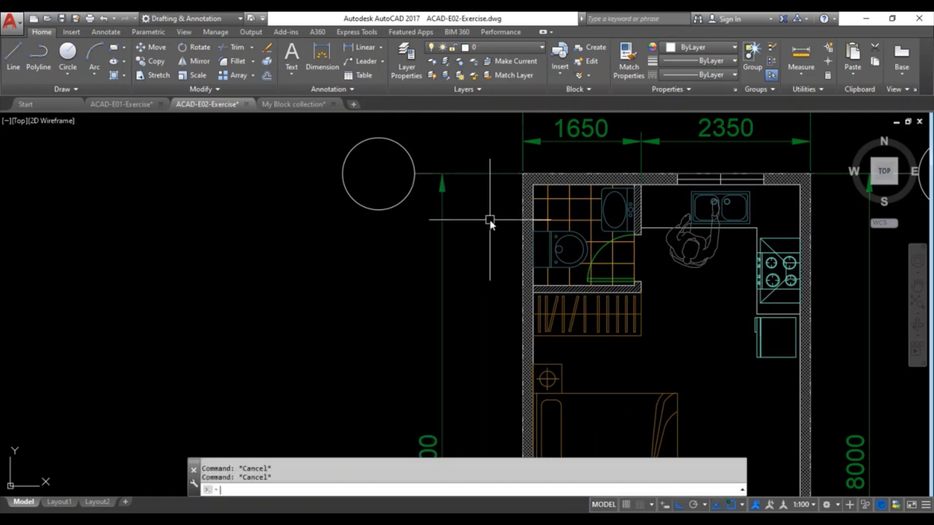
text(dli)
key(Return)
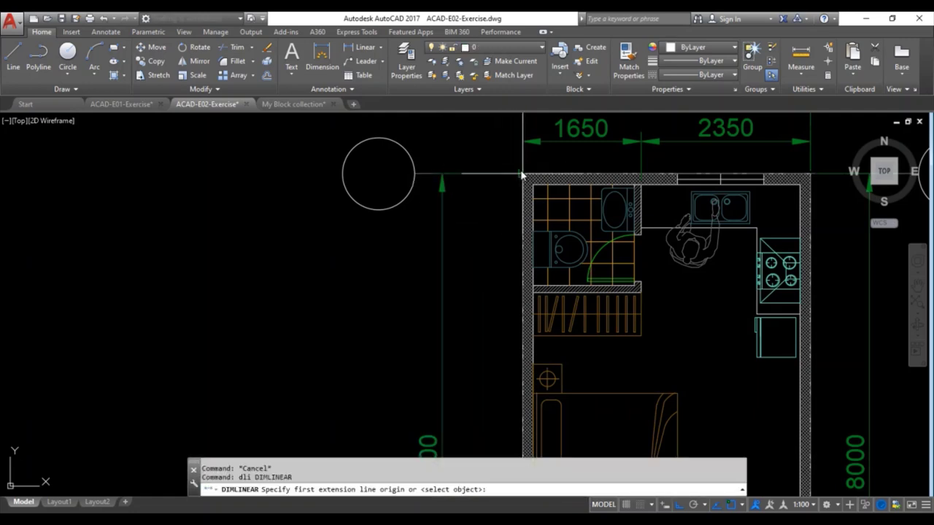
click(523, 175)
scroll(511, 288, up, 4)
click(564, 282)
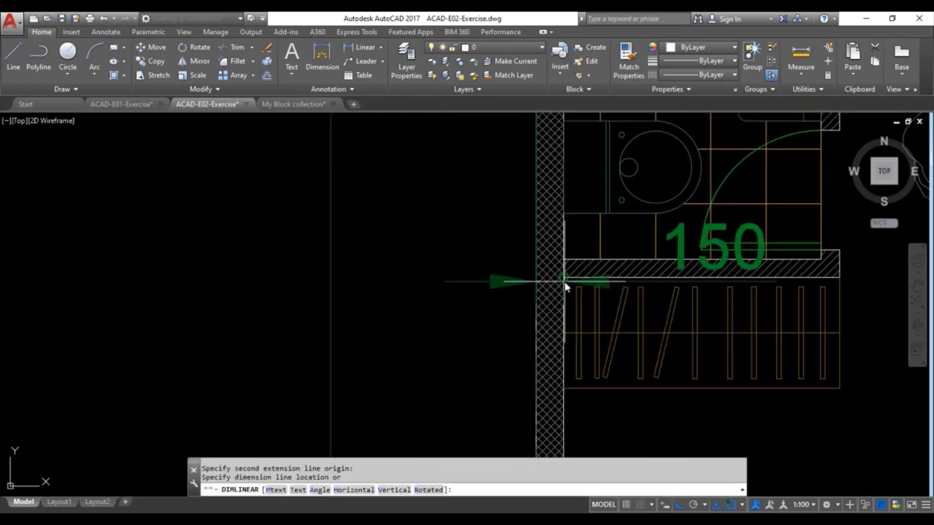
scroll(525, 270, down, 3)
scroll(477, 254, down, 2)
click(482, 213)
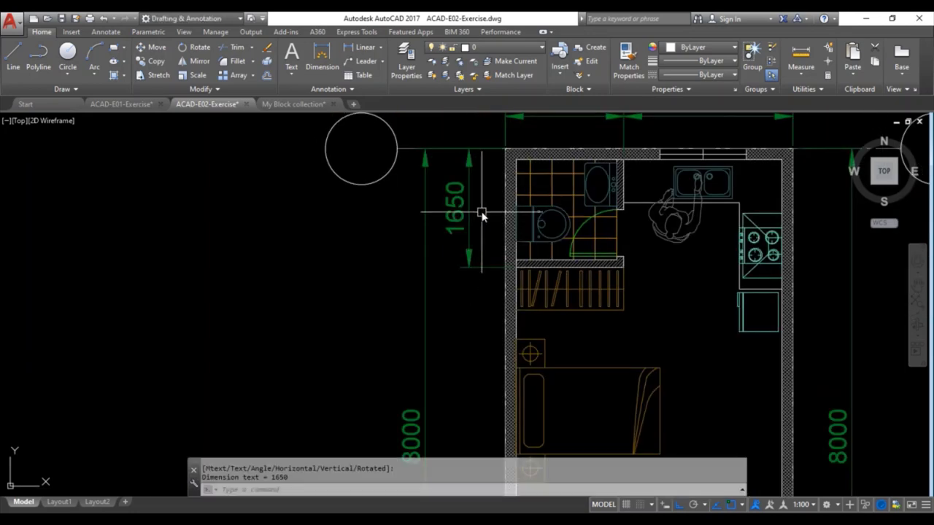
key(Escape)
key(Escape)
scroll(481, 208, down, 1)
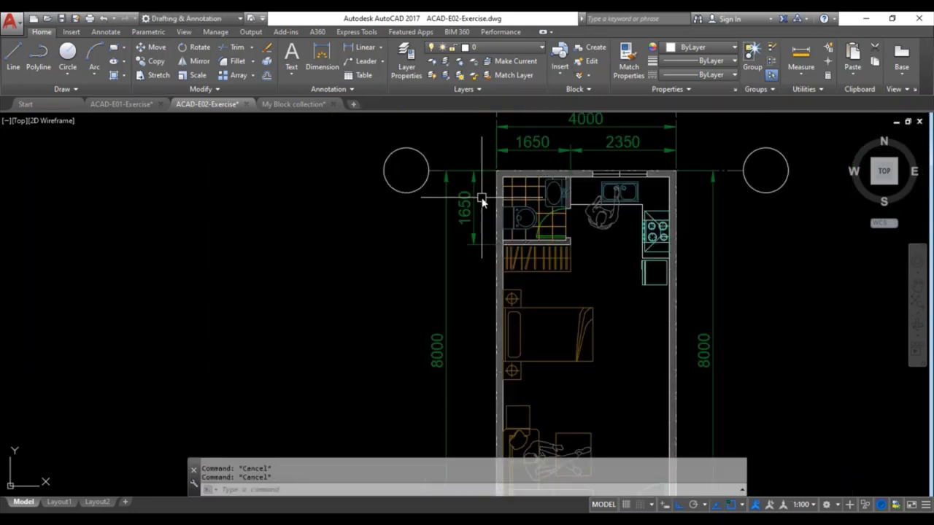
scroll(481, 202, down, 1)
scroll(479, 202, down, 1)
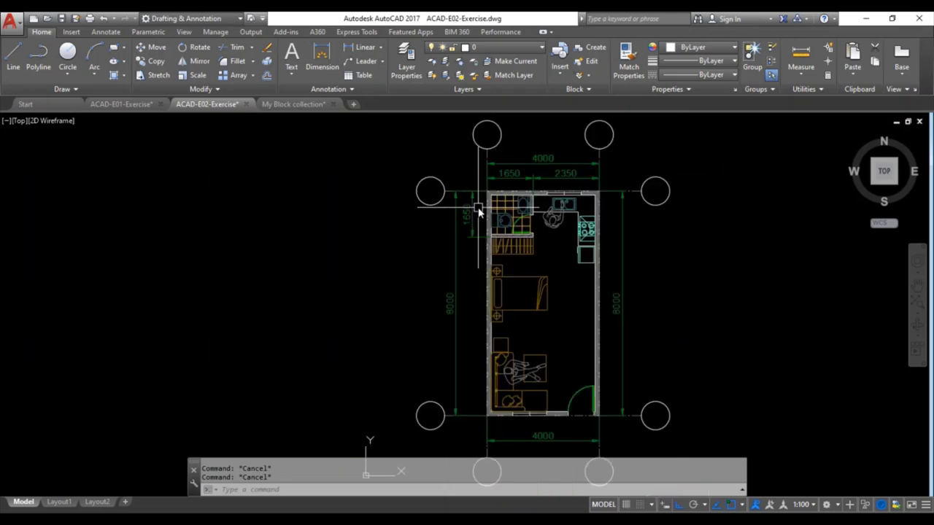
scroll(478, 205, up, 1)
scroll(476, 210, up, 1)
middle_drag(474, 213, 456, 184)
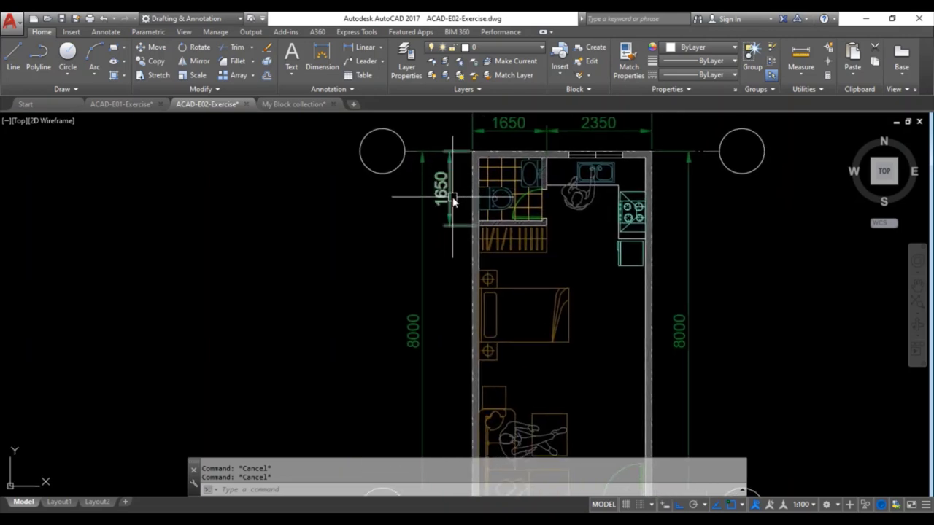
scroll(576, 263, down, 1)
scroll(562, 252, down, 1)
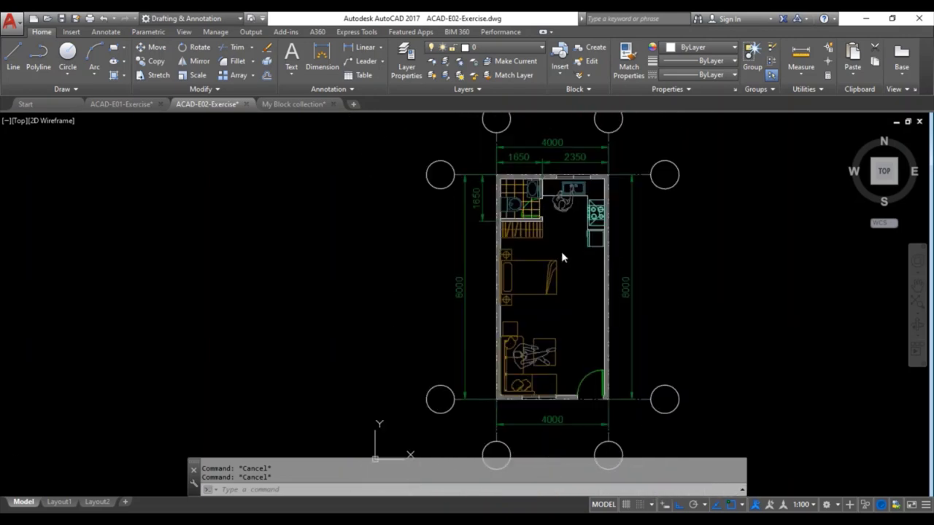
scroll(555, 251, down, 1)
scroll(496, 236, up, 1)
middle_drag(497, 236, 503, 294)
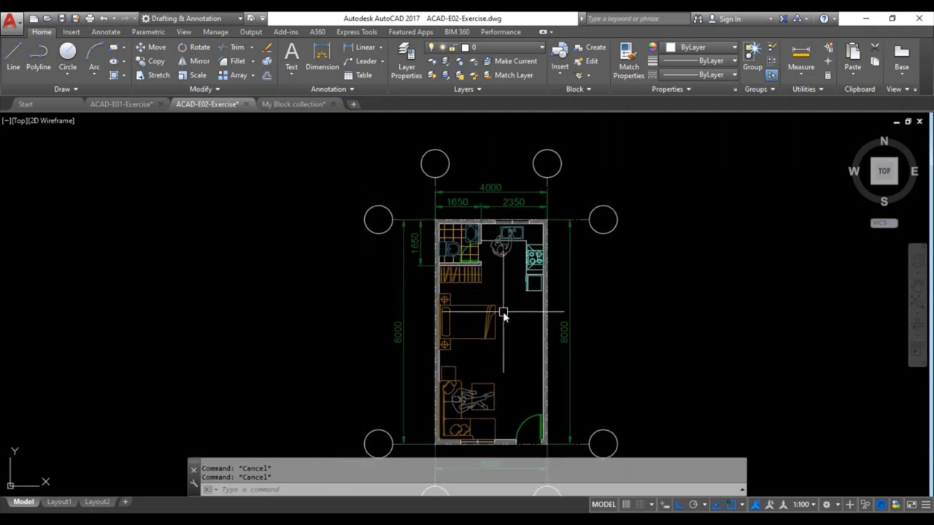
scroll(503, 313, up, 1)
scroll(500, 310, up, 1)
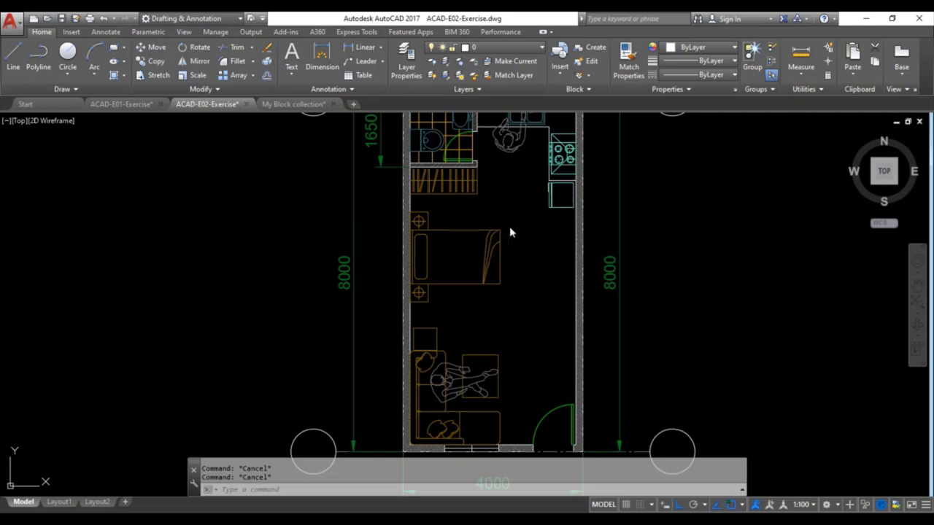
middle_drag(509, 232, 511, 324)
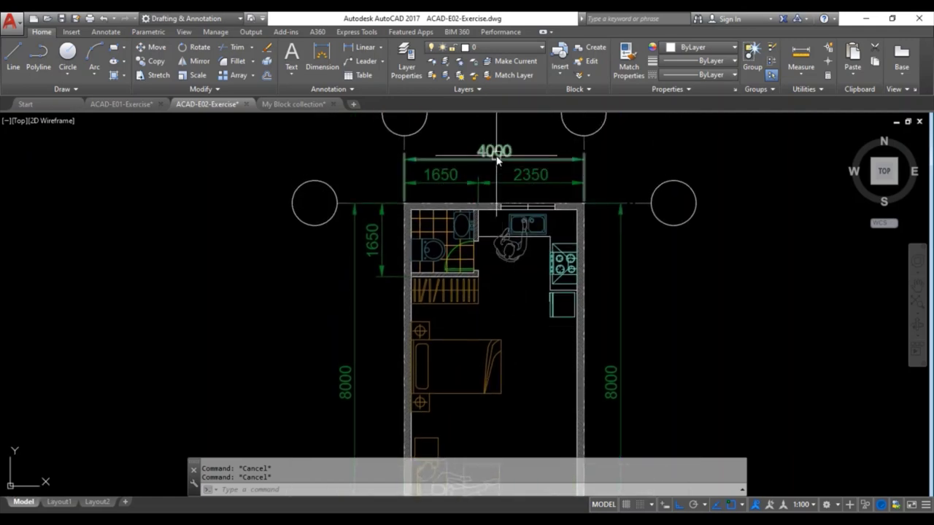
- Copy the top 4000 dimension and paste it to the right of the plan
click(497, 159)
scroll(493, 152, up, 2)
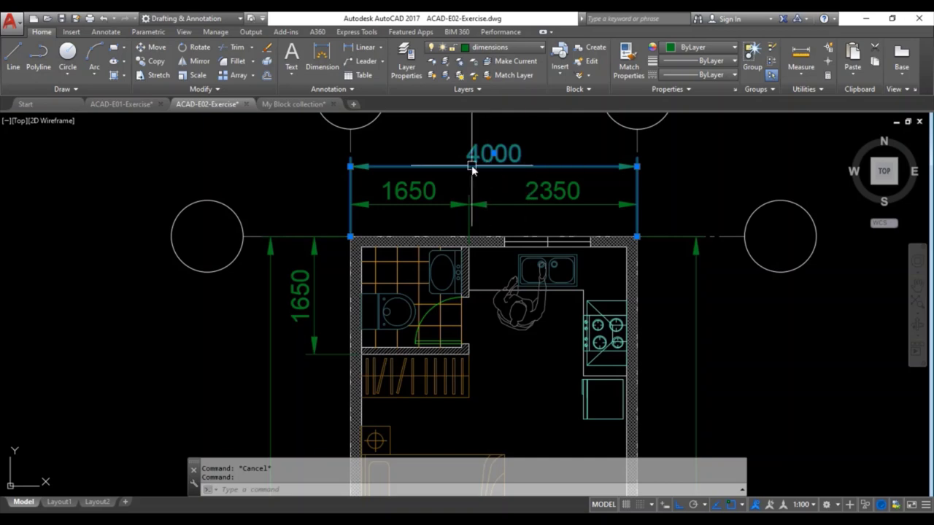
middle_drag(513, 314, 506, 131)
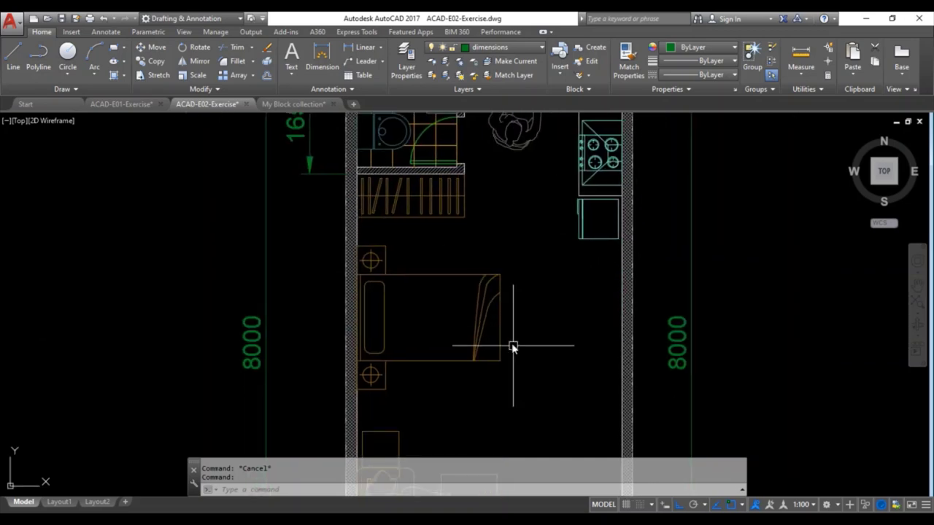
scroll(513, 347, up, 2)
scroll(510, 218, down, 2)
scroll(511, 219, down, 4)
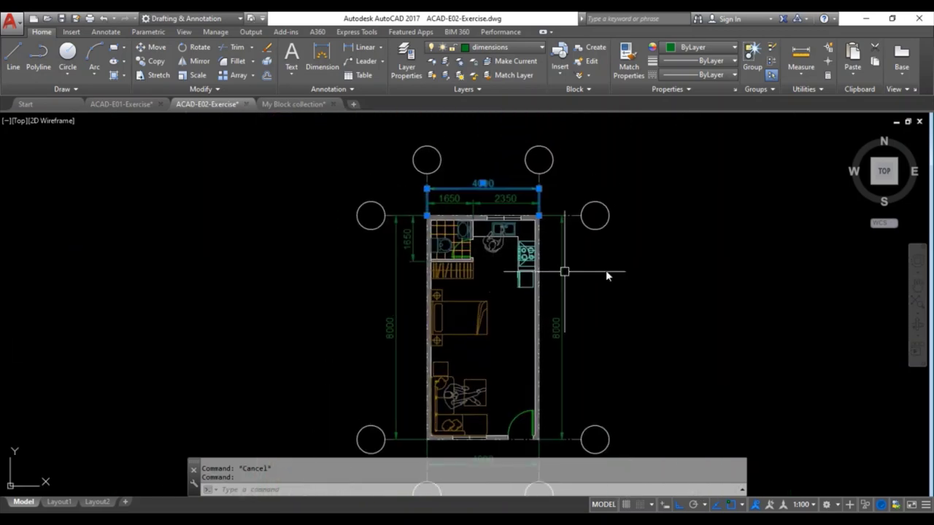
key(Escape)
key(Escape)
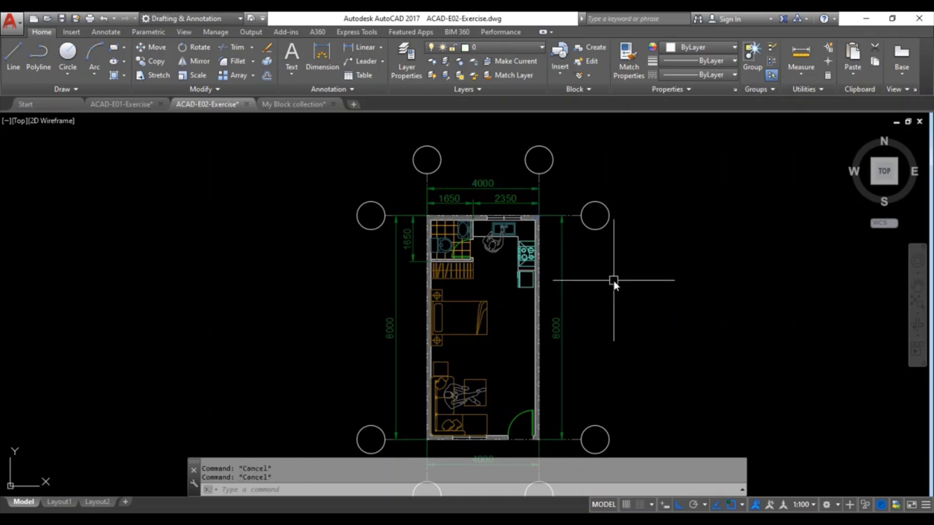
middle_drag(610, 277, 546, 267)
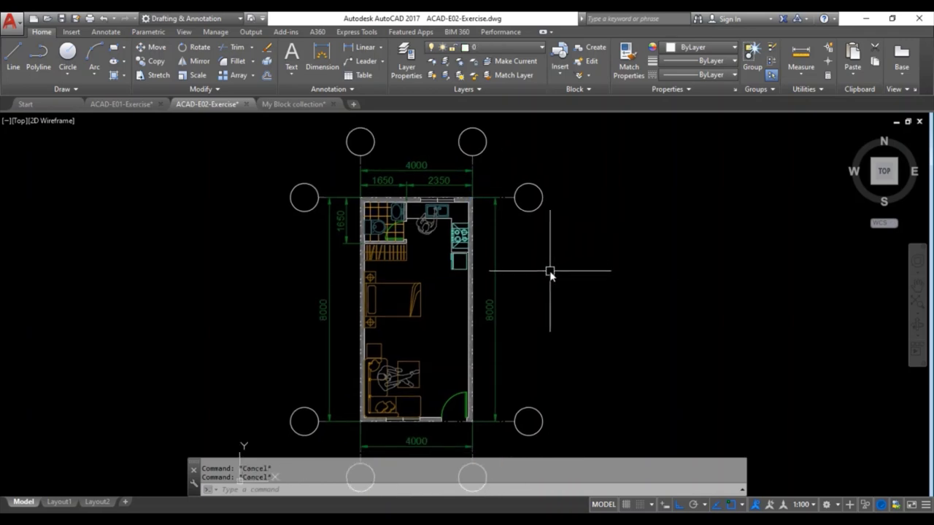
scroll(423, 168, up, 2)
click(427, 172)
key(ctrl+c)
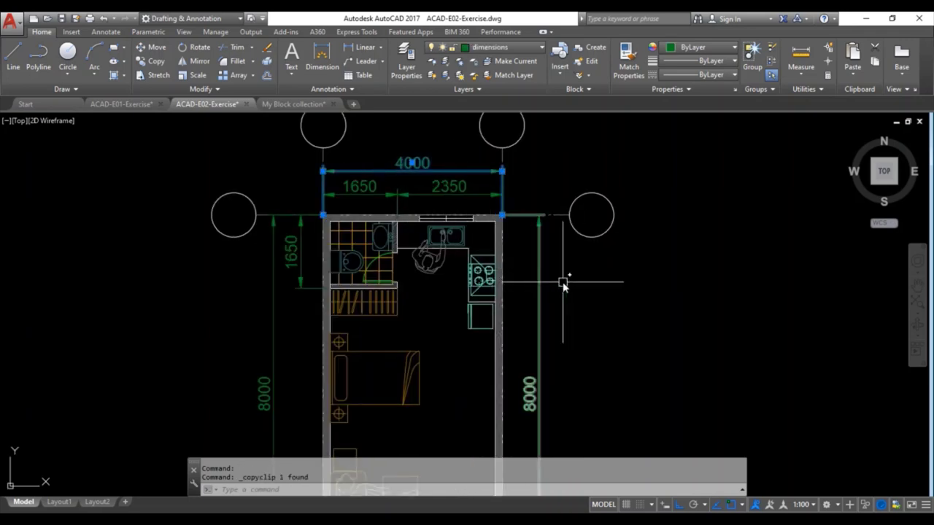
middle_drag(562, 281, 494, 282)
key(ctrl+v)
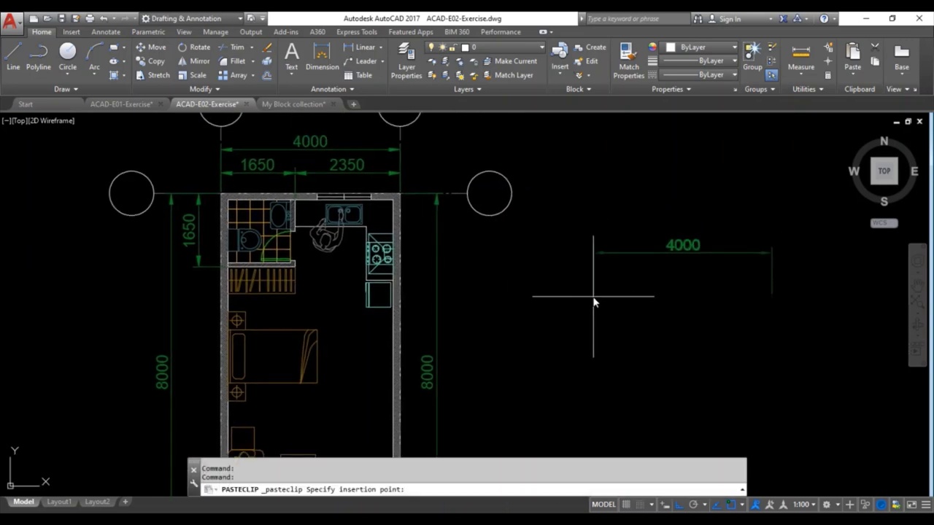
click(593, 302)
- Explode the pasted dimension and cut its loose 4000 text
click(644, 309)
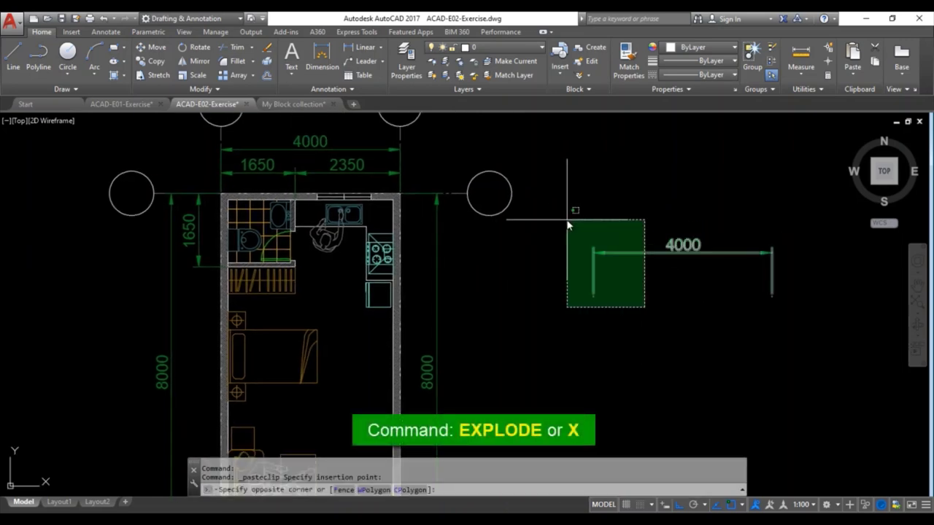
click(574, 215)
key(Escape)
click(645, 281)
click(646, 278)
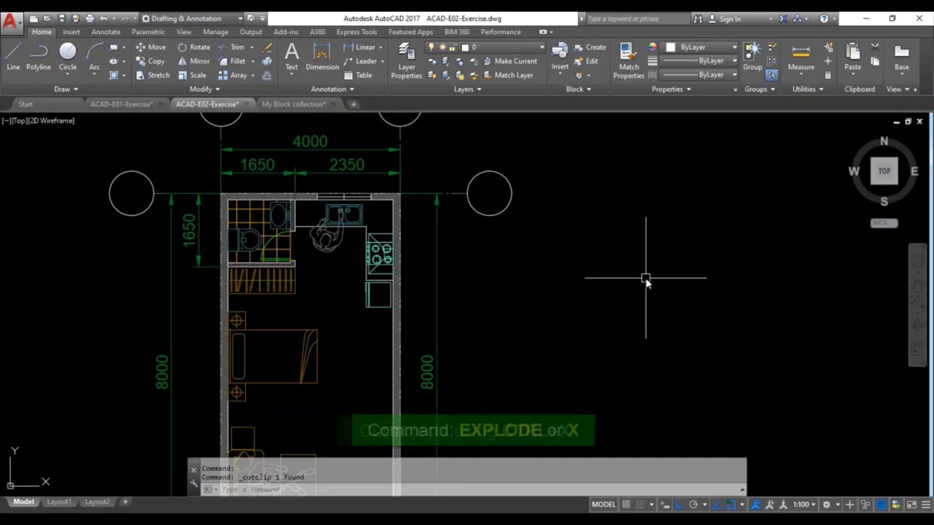
key(ctrl+x)
- Paste the 4000 text just below the bed and move it to the tags layer
scroll(271, 302, up, 3)
scroll(438, 246, up, 3)
scroll(423, 277, down, 5)
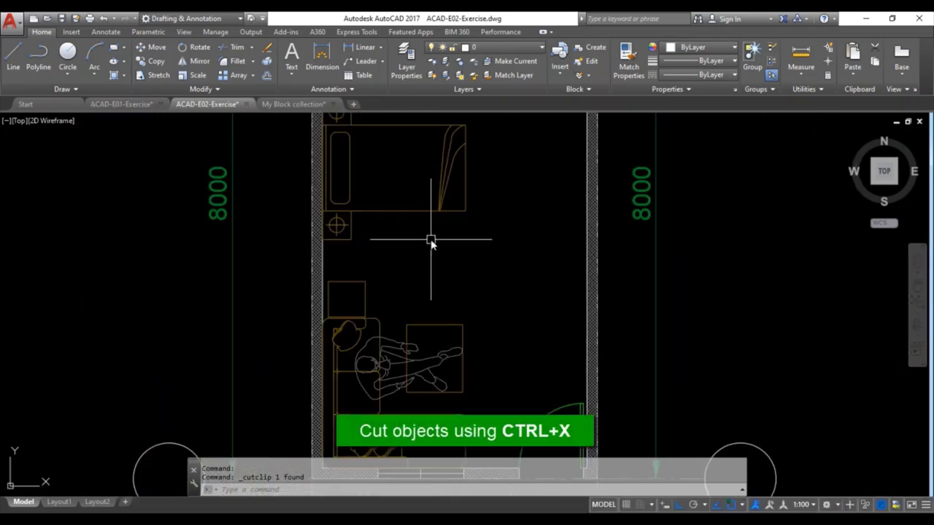
key(ctrl+v)
scroll(425, 256, up, 2)
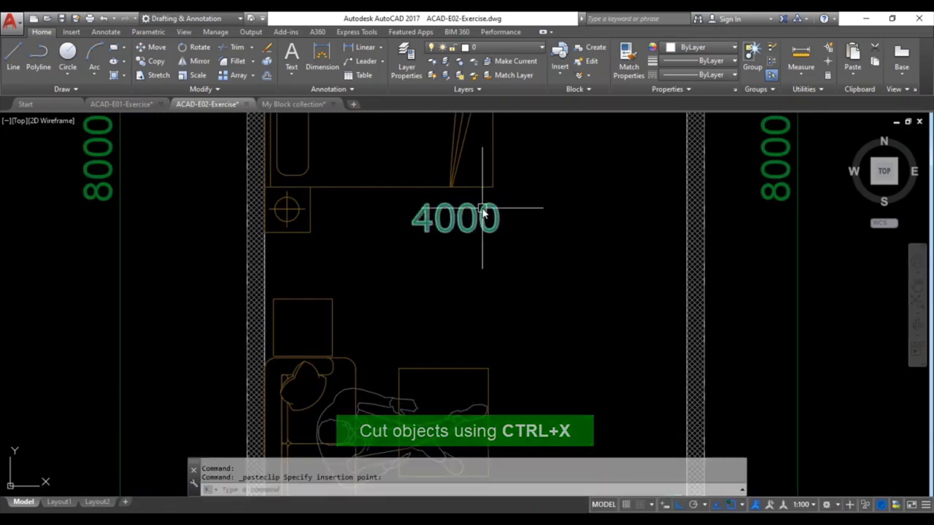
scroll(471, 212, down, 3)
click(474, 277)
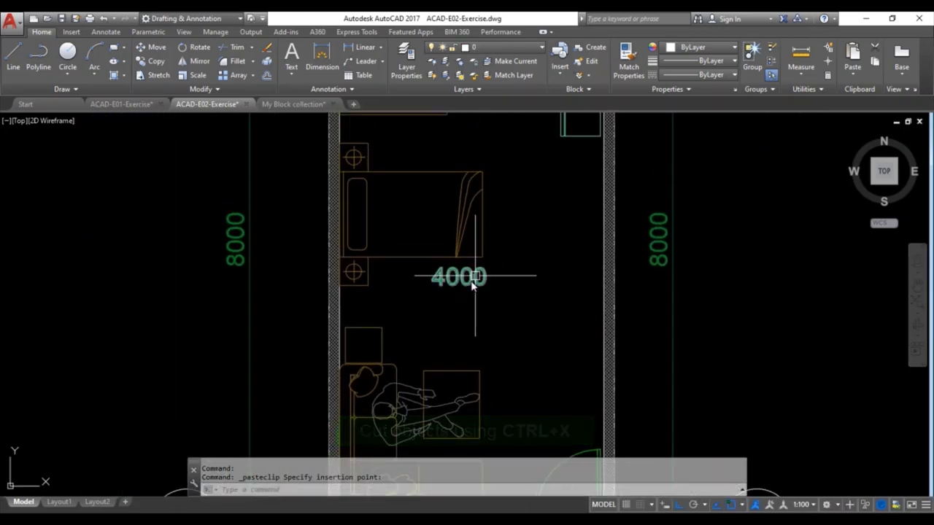
click(508, 48)
- Put the 4000 text on the tags layer
click(510, 201)
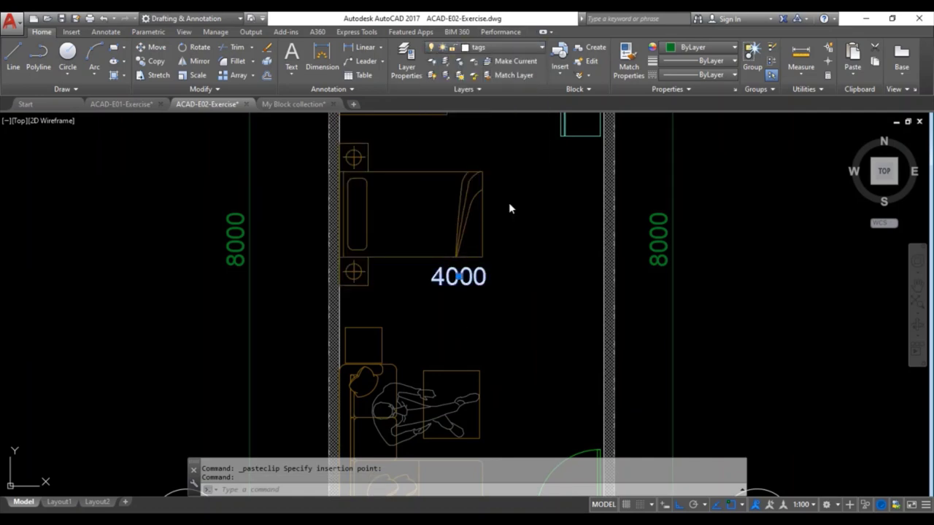
key(Escape)
middle_drag(482, 277, 479, 280)
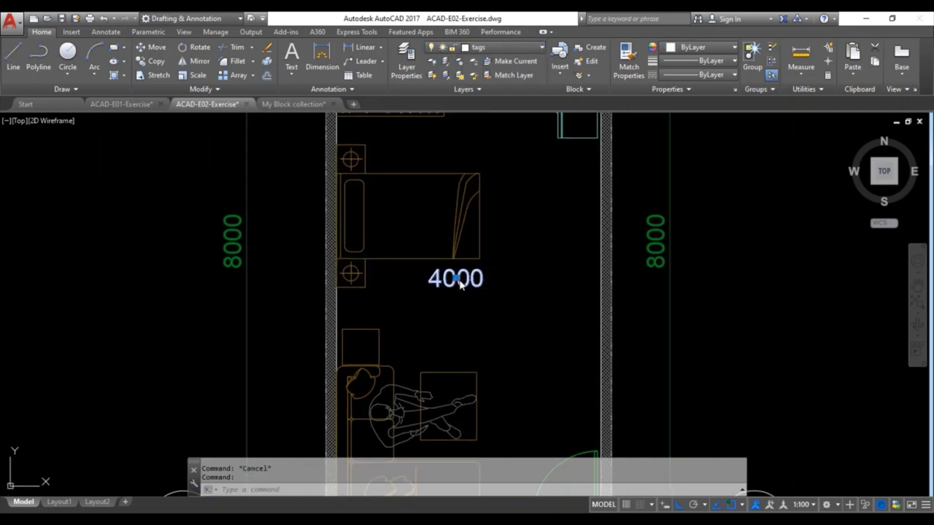
- Widen the text box and retype the text as 'STUDIO UNIT'
double_click(459, 283)
drag(465, 261, 541, 259)
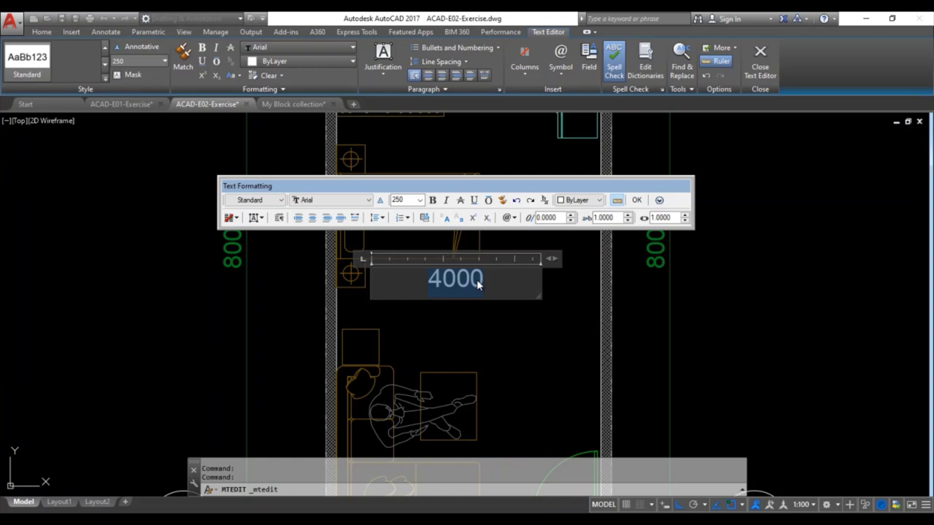
text(st)
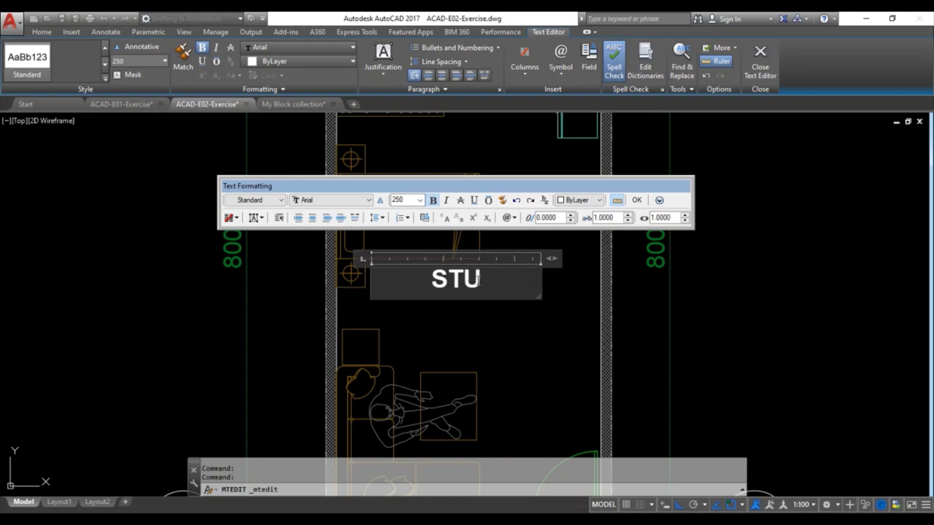
text(O U)
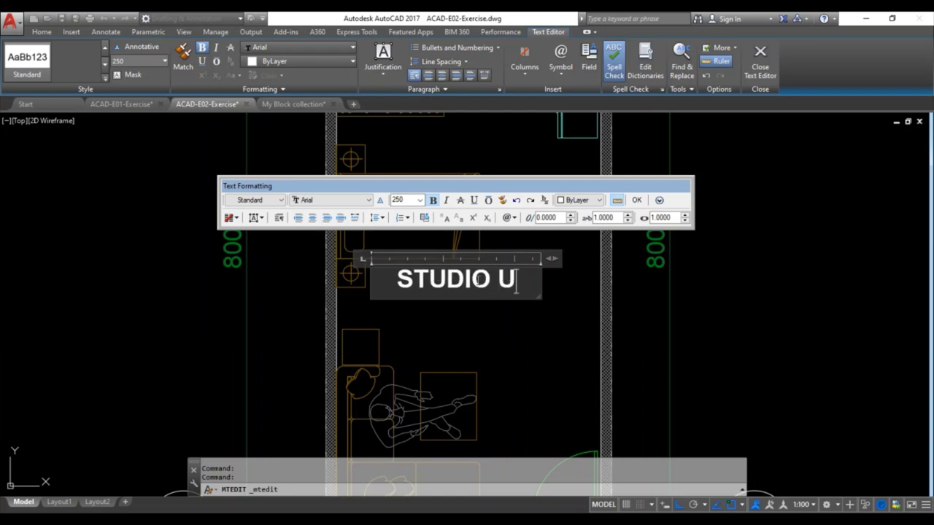
text(INT)
key(BackSpace)
key(BackSpace)
key(BackSpace)
text(NIT)
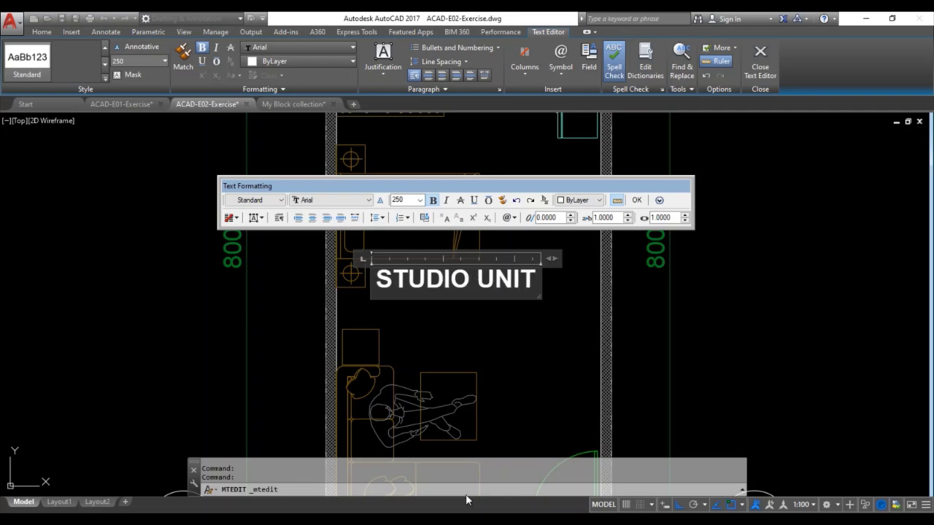
click(637, 205)
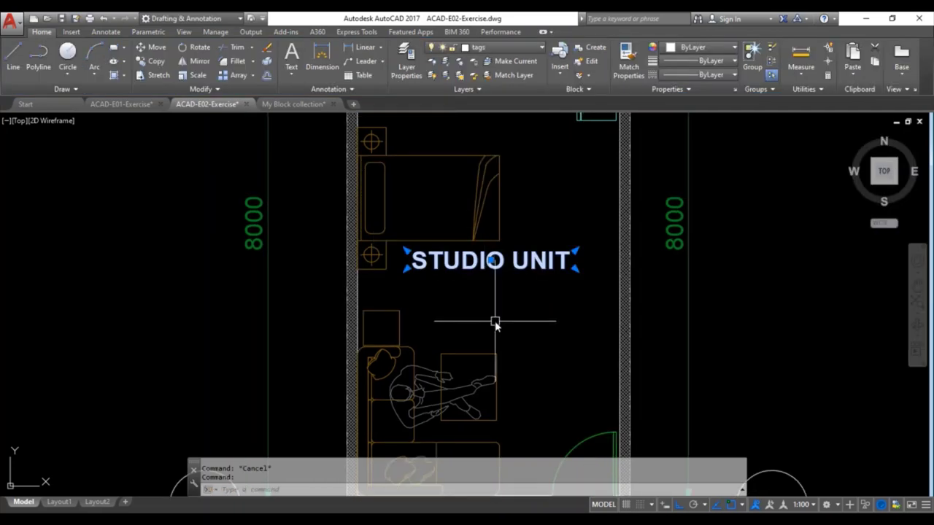
- Paste a copy of the STUDIO UNIT text at the bottom-left grid circle
key(Escape)
key(Escape)
mouse_move(493, 318)
middle_down()
mouse_move(411, 316)
mouse_move(430, 265)
middle_up()
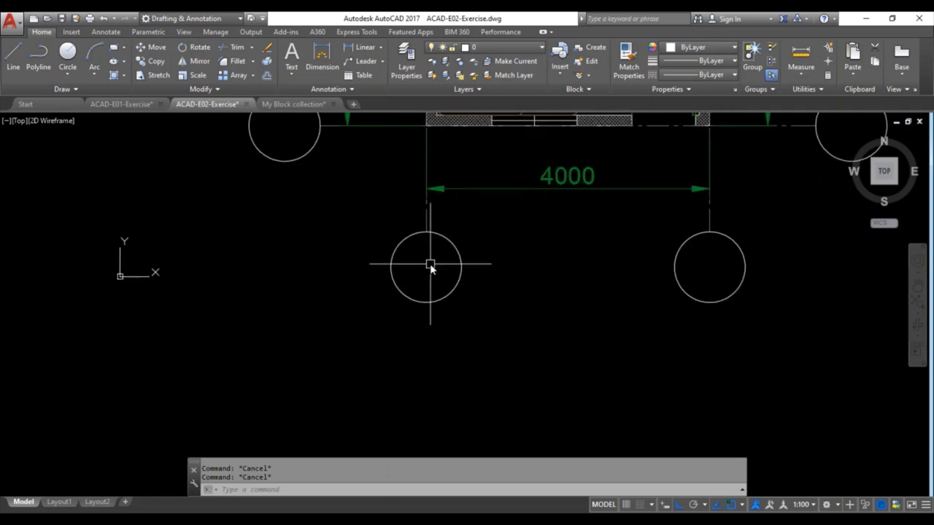
scroll(428, 266, up, 4)
key(ctrl+v)
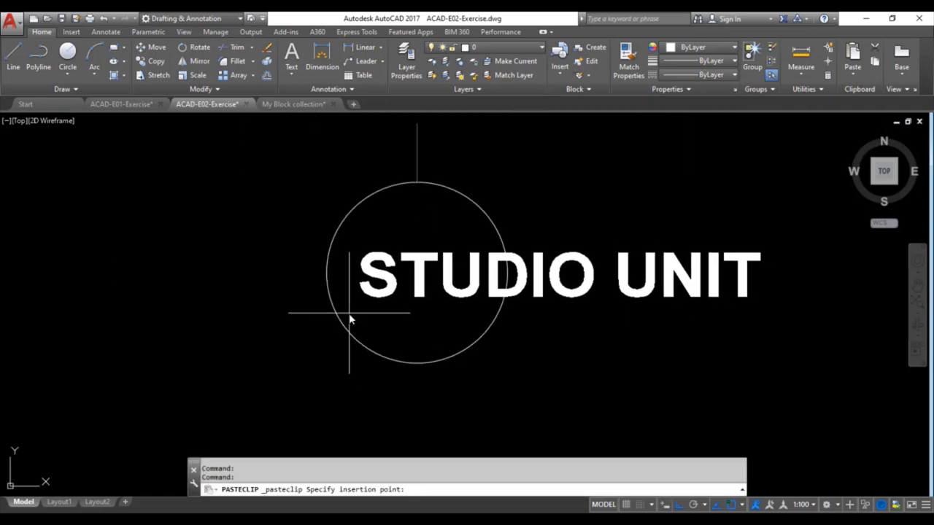
scroll(350, 315, down, 2)
click(379, 305)
- Change the pasted text to a 500-high '1' in a narrowed box
double_click(425, 280)
text(500)
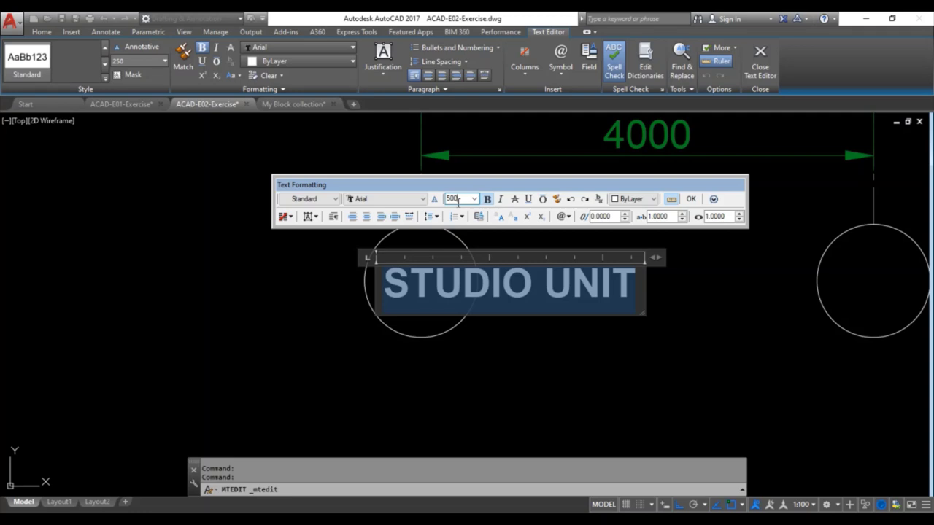
key(Return)
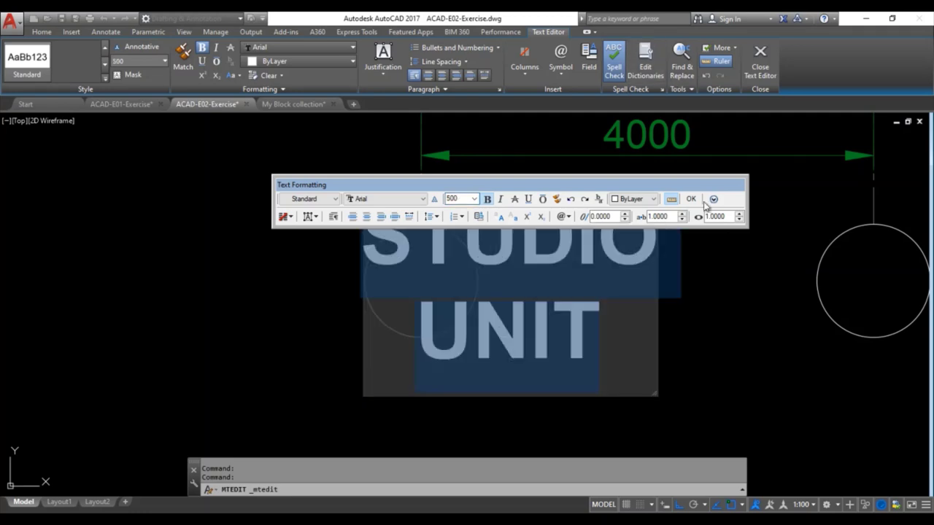
click(690, 198)
double_click(470, 231)
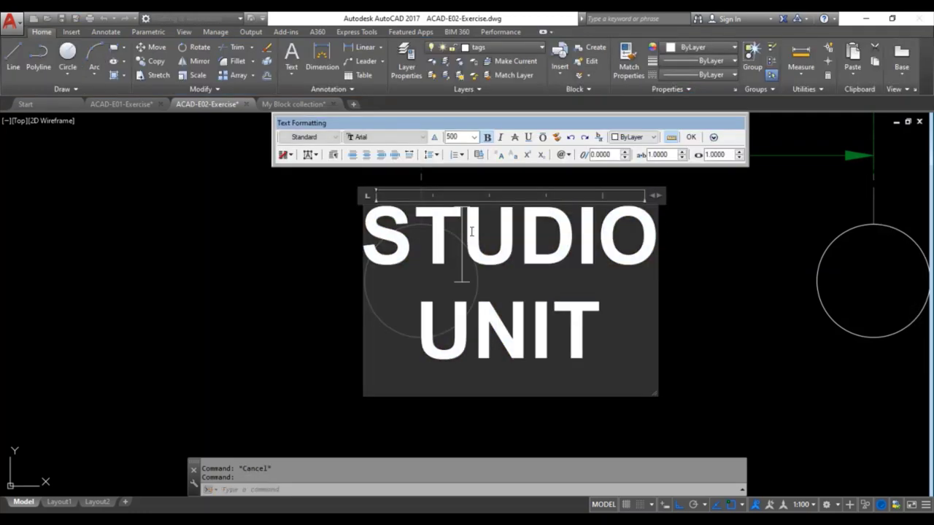
text(1)
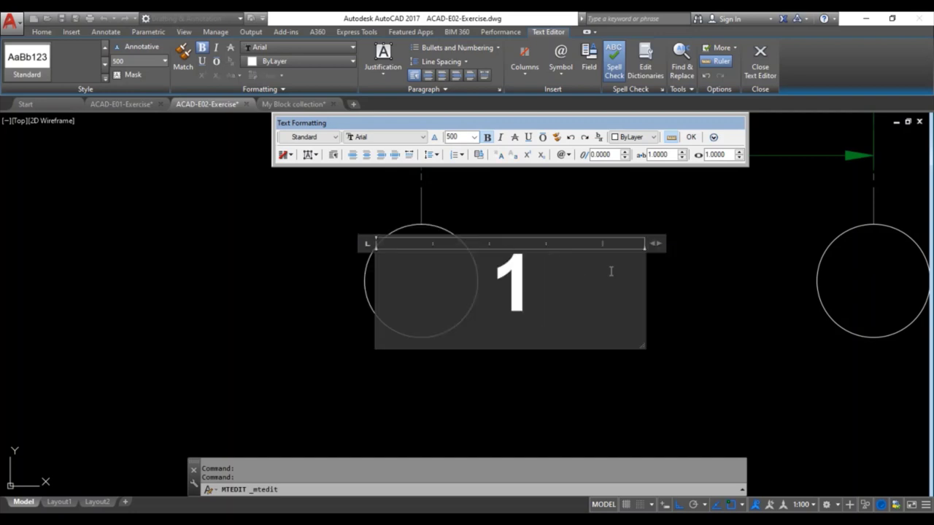
drag(657, 243, 499, 246)
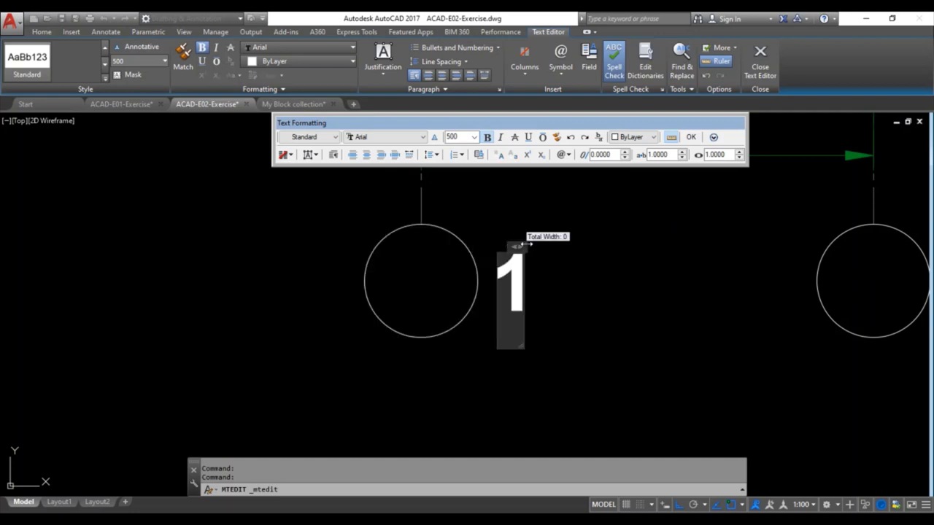
click(563, 271)
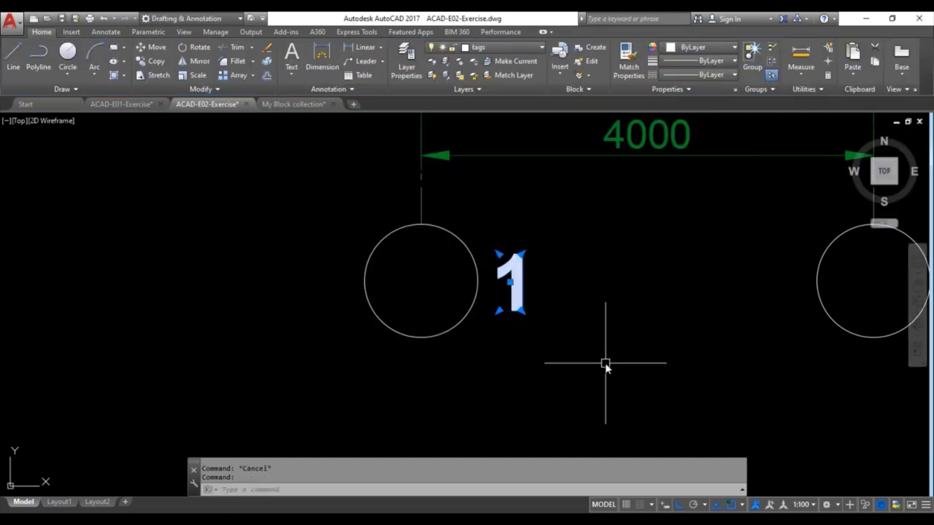
- Move the 1 label to the centre of its grid circle
text(m)
key(Return)
click(628, 357)
click(543, 364)
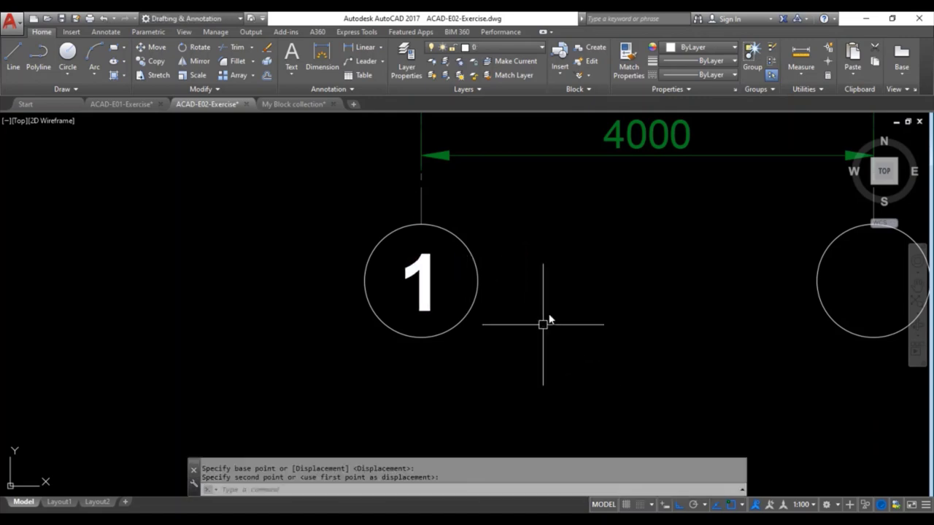
scroll(549, 318, down, 5)
key(Escape)
- Copy bubble 1 to the second vertical grid line
click(362, 304)
scroll(369, 299, up, 5)
click(337, 306)
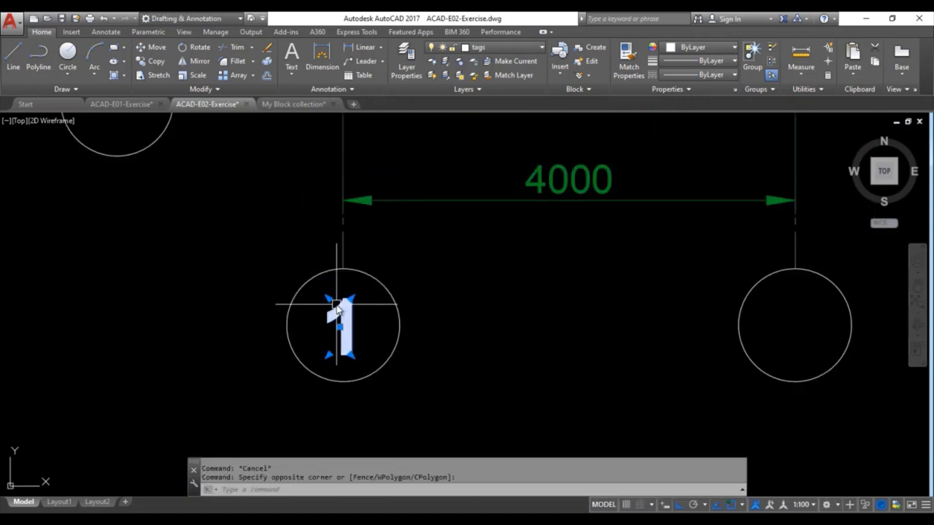
text(cp)
key(Return)
click(342, 268)
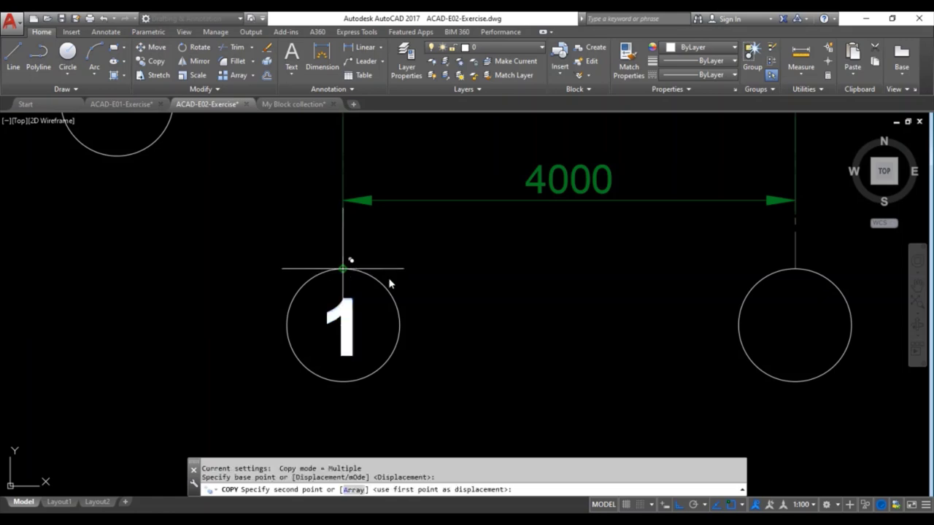
scroll(348, 266, down, 4)
click(464, 270)
key(Escape)
- Change the copied bubble's number to 2
scroll(464, 284, up, 3)
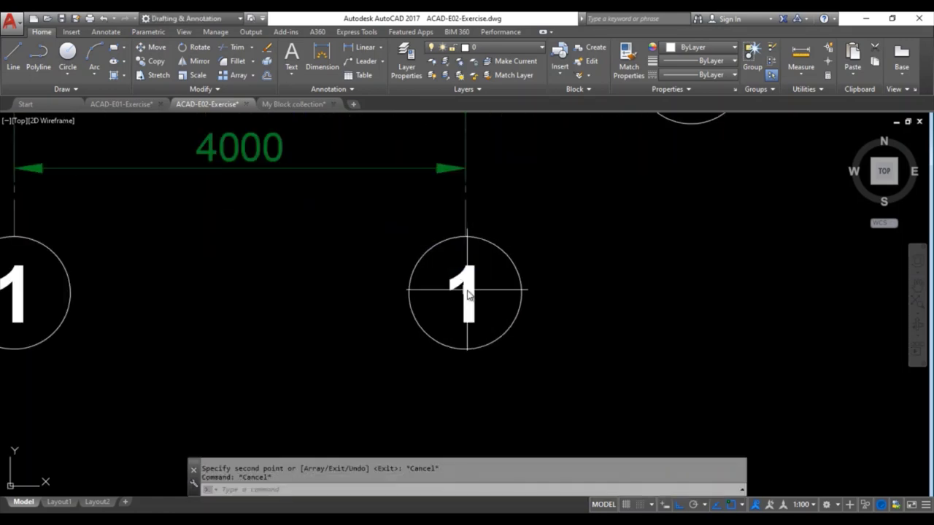
double_click(467, 292)
text(2)
key(Escape)
key(Escape)
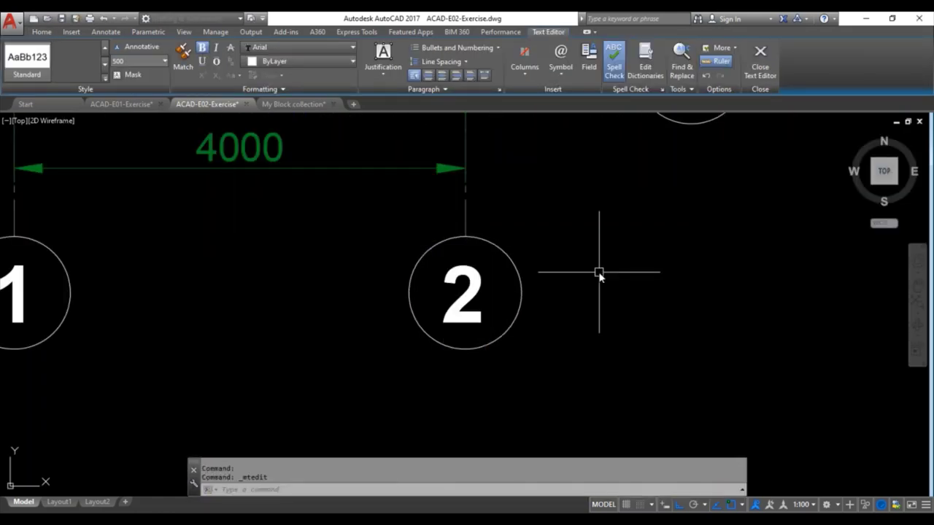
- Copy bubbles 1 and 2 together to the top of the plan
scroll(598, 271, down, 4)
scroll(596, 290, up, 2)
click(548, 336)
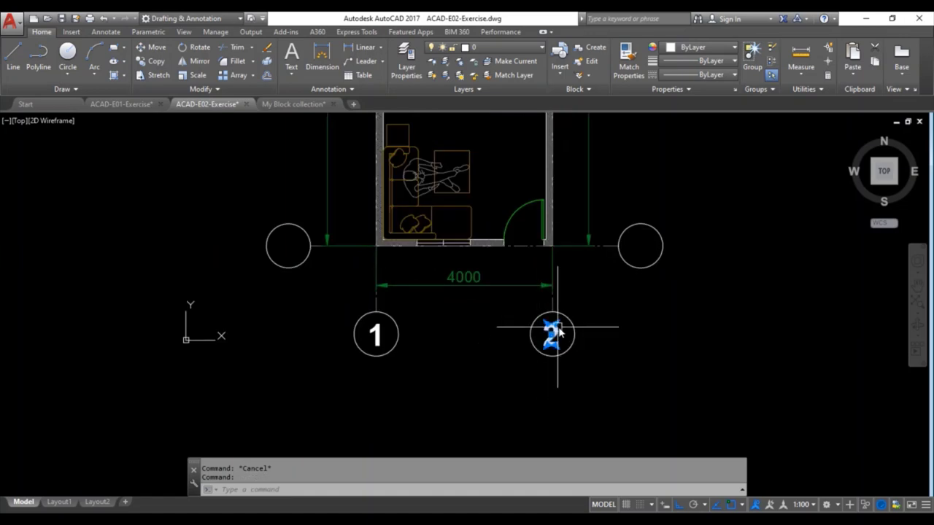
click(374, 334)
text(p)
key(Return)
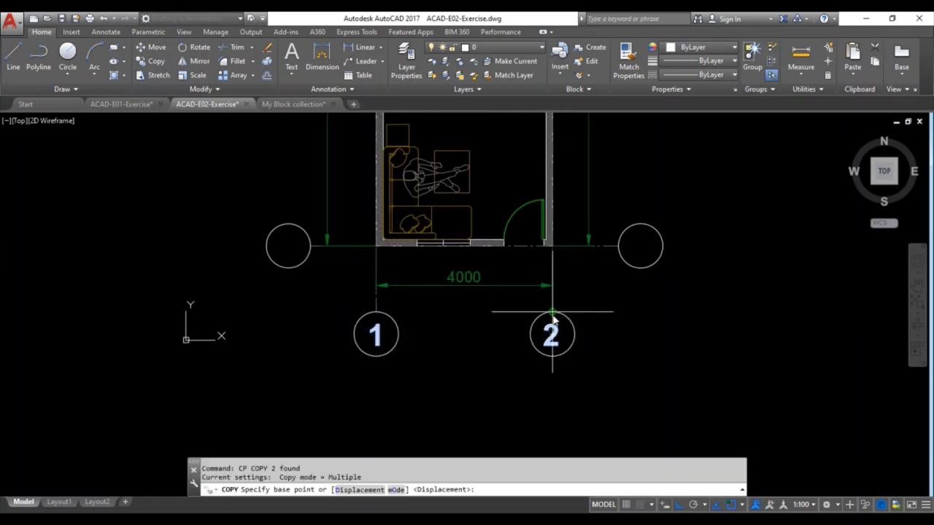
click(552, 312)
scroll(552, 212, down, 2)
scroll(537, 292, down, 2)
scroll(583, 313, up, 6)
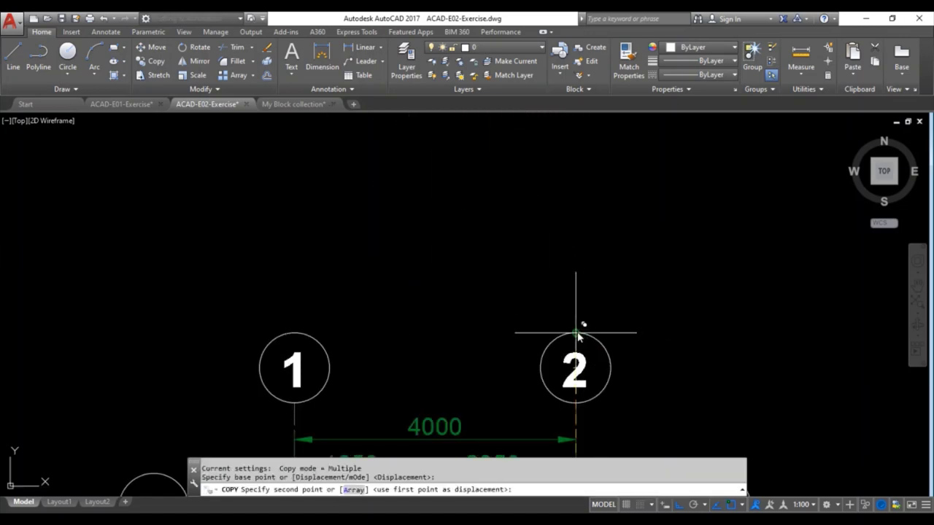
click(577, 335)
key(Escape)
- Select the upper bubble 1 and pan to the empty left grid circle
scroll(589, 211, down, 2)
scroll(559, 175, down, 2)
scroll(565, 177, up, 5)
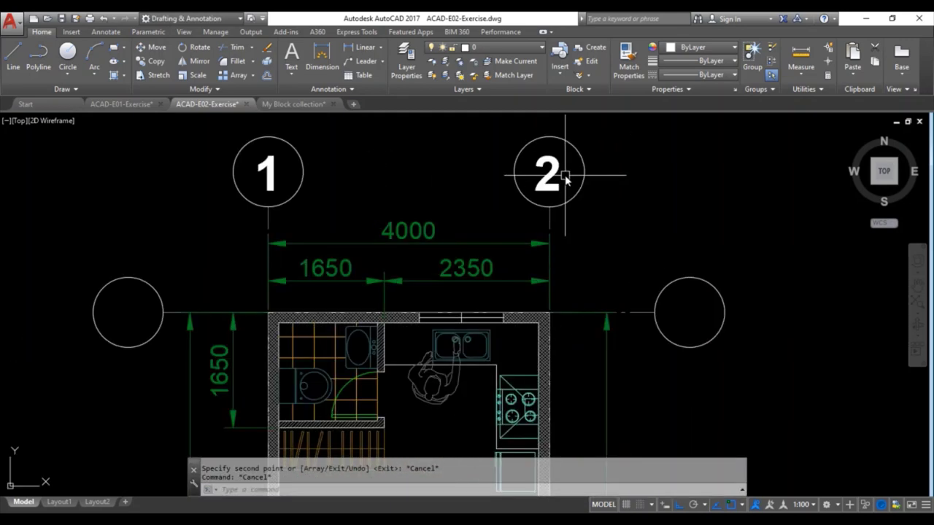
click(267, 172)
middle_drag(267, 173, 335, 248)
- Copy bubble 1 into the empty left circle and relabel it B
text(c)
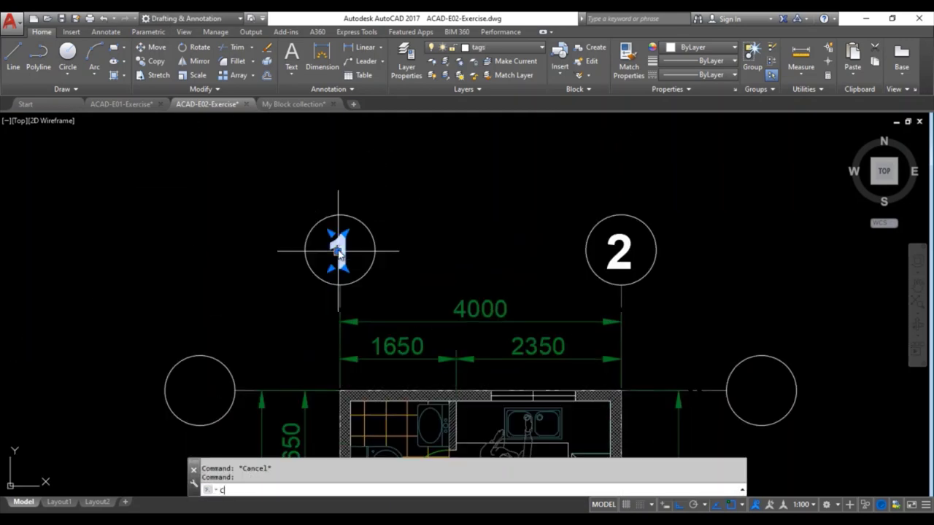
text(p)
key(Return)
click(306, 251)
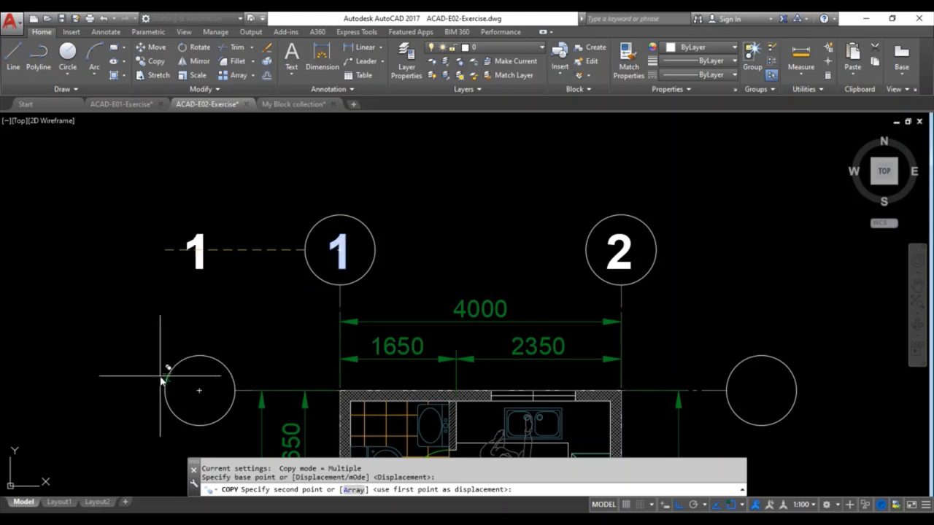
click(165, 390)
key(Escape)
middle_drag(224, 360, 332, 251)
scroll(333, 252, up, 2)
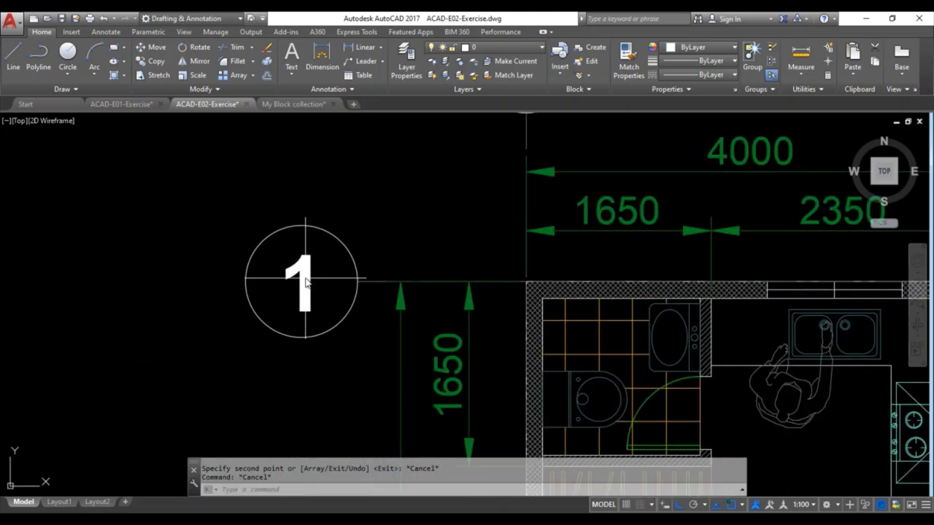
double_click(298, 275)
text(B)
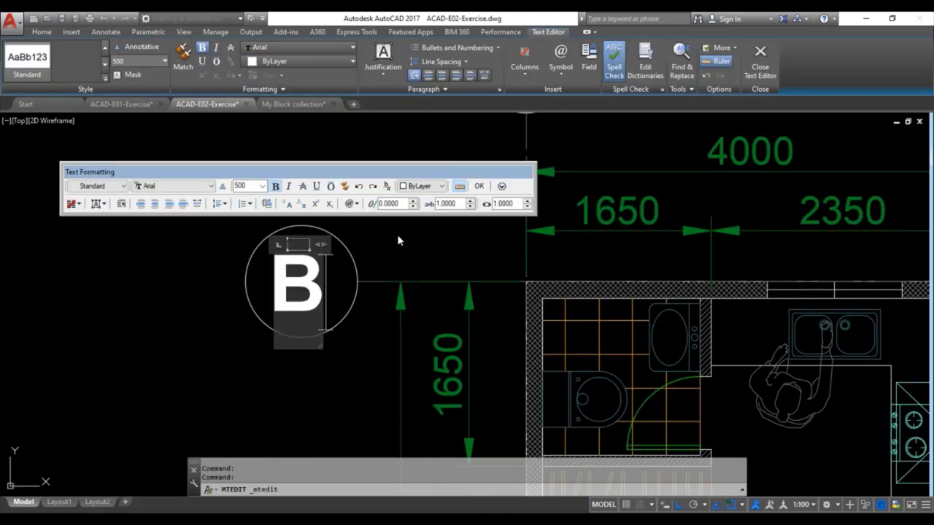
click(397, 234)
- Make several cancelled move and copy attempts on bubble B, including an accidental circle command
click(297, 285)
text(m)
key(Return)
scroll(350, 192, down, 3)
key(Escape)
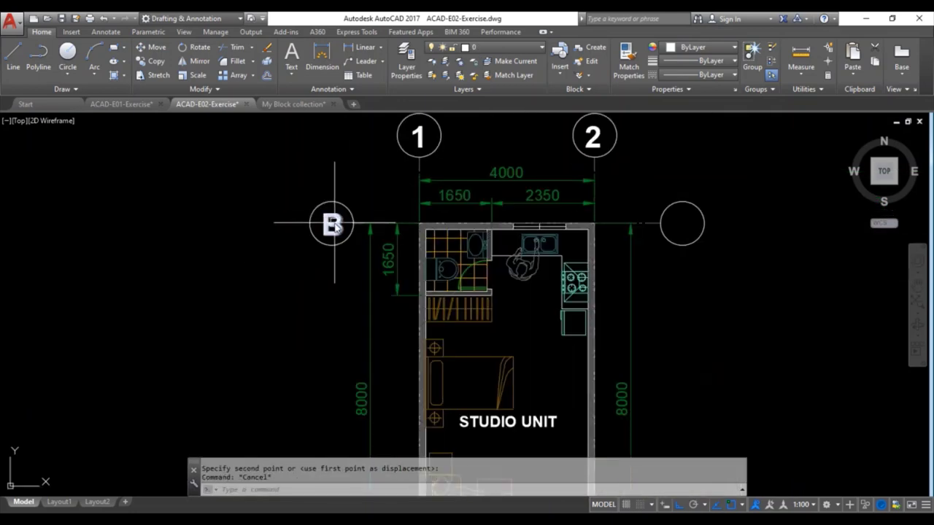
click(332, 225)
text(c)
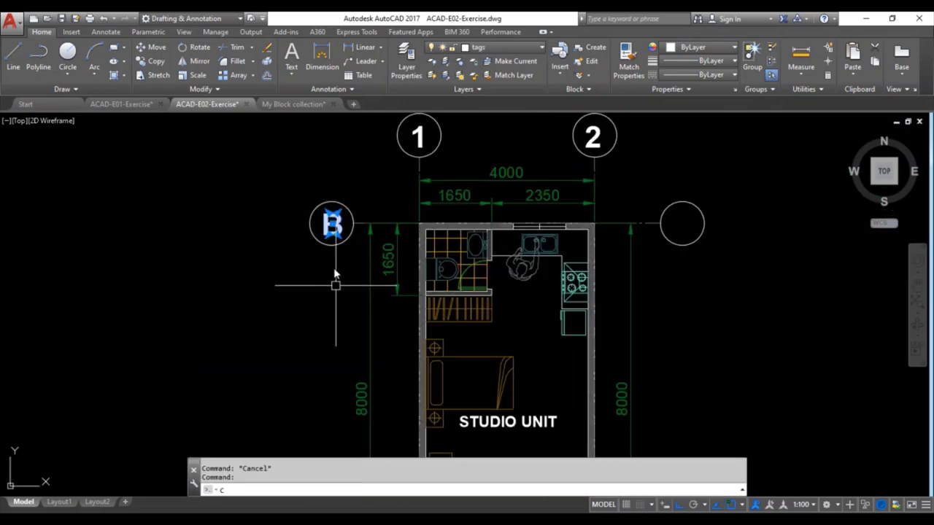
key(Return)
key(Escape)
click(337, 229)
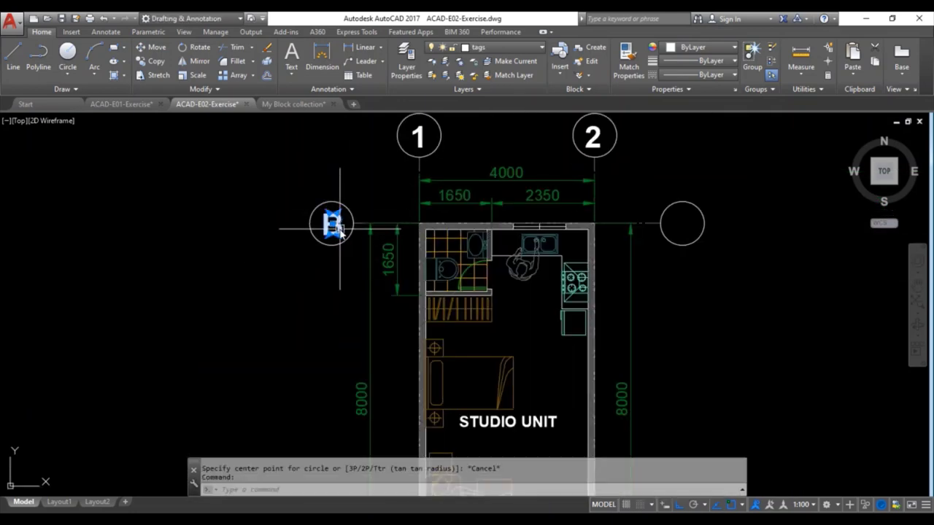
text(cp)
key(Return)
key(Escape)
key(Escape)
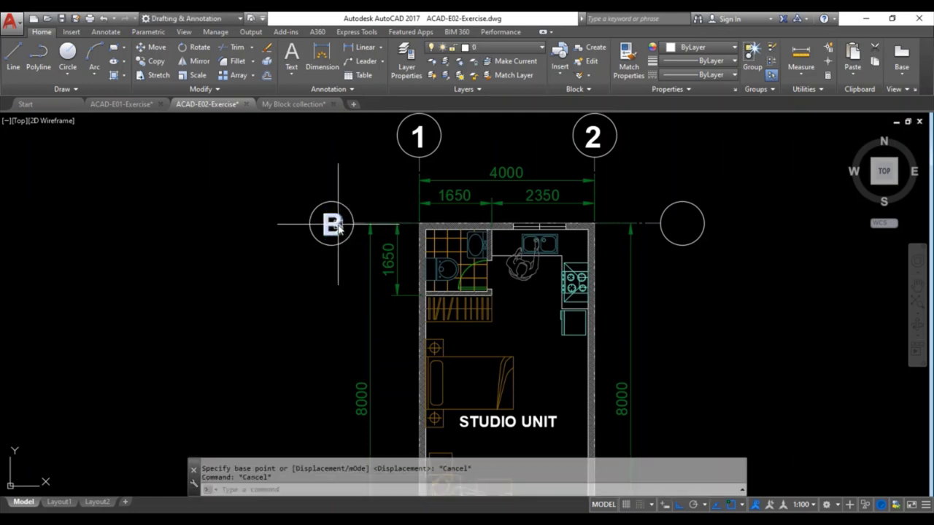
- Copy bubble B into the right circle on the upper grid line
click(338, 228)
text(cp)
key(Return)
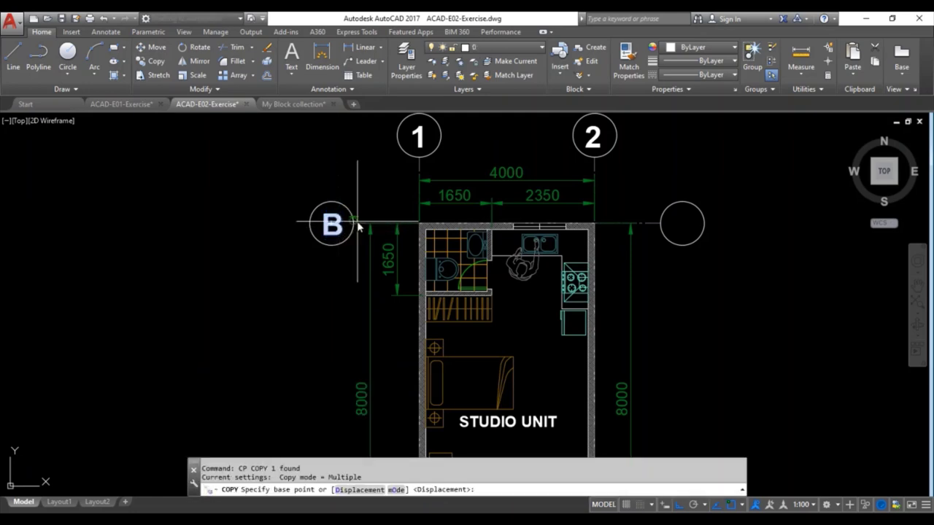
click(354, 223)
click(704, 223)
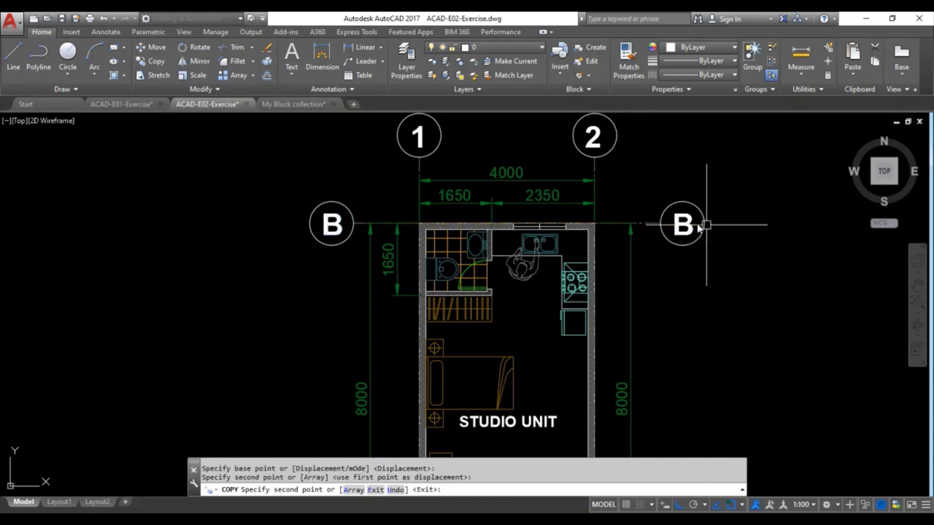
key(Escape)
- Begin copying the right B bubble from its base point
click(329, 225)
key(Escape)
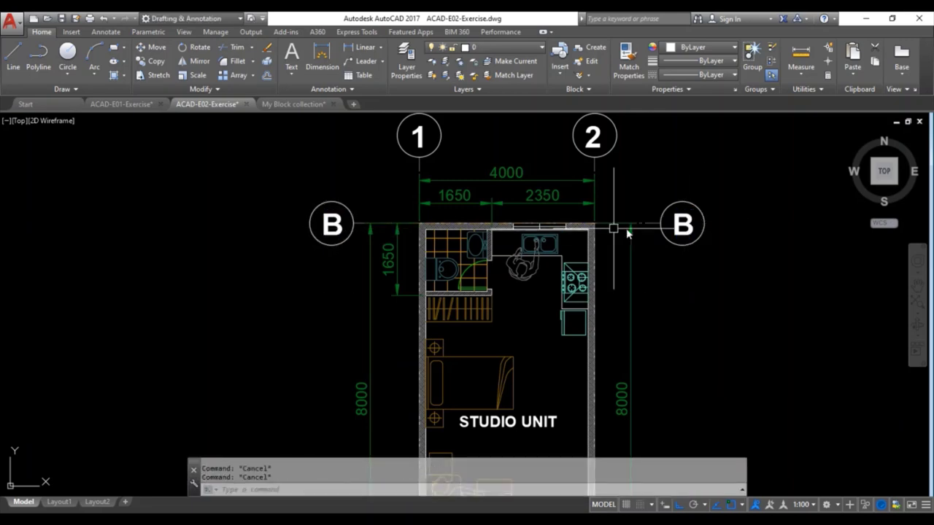
text(cp)
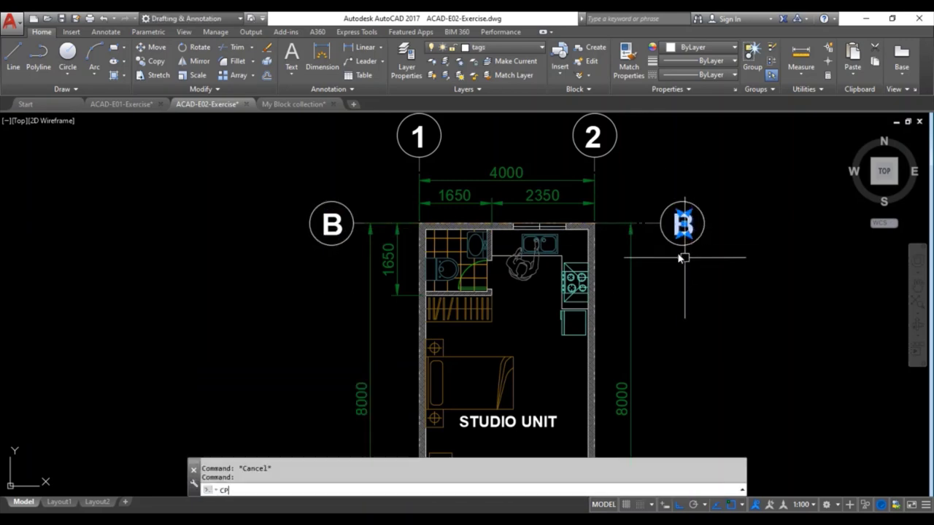
key(Return)
click(660, 223)
scroll(660, 189, down, 2)
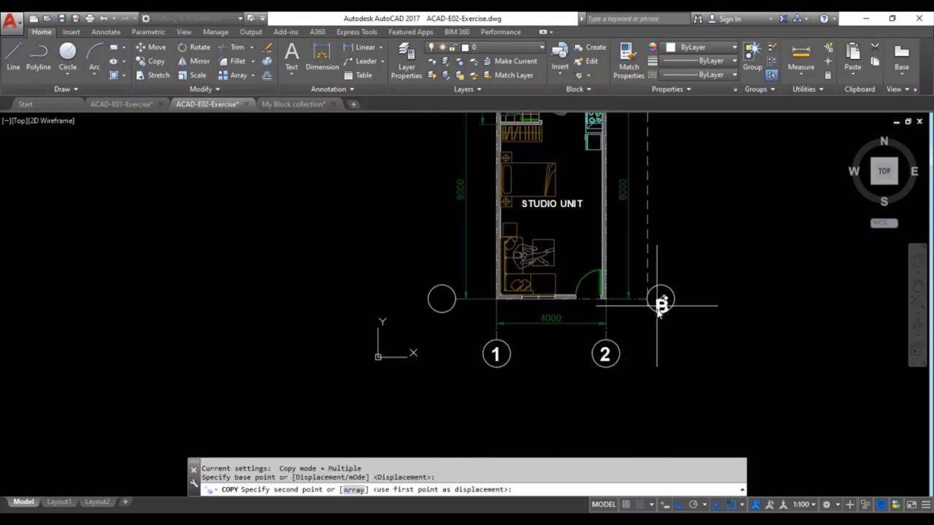
- Place the B copy in the lower right circle and relabel it A
scroll(661, 299, up, 2)
click(664, 293)
key(Escape)
double_click(664, 293)
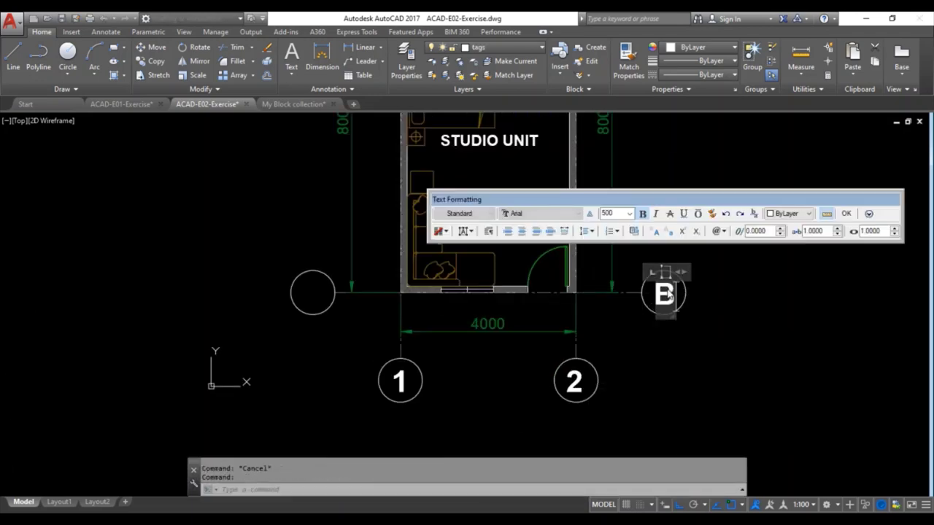
text(A)
key(Escape)
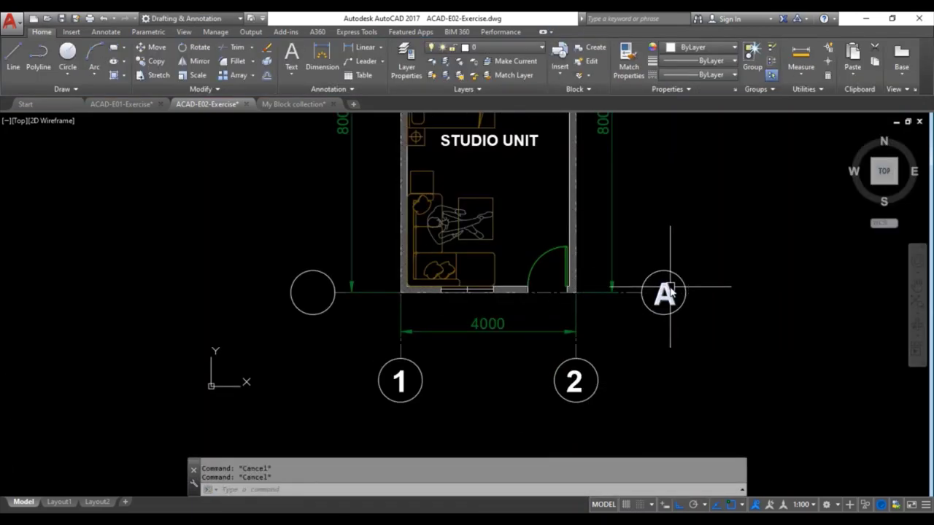
- Copy bubble A into the lower left circle
text(cp)
key(Return)
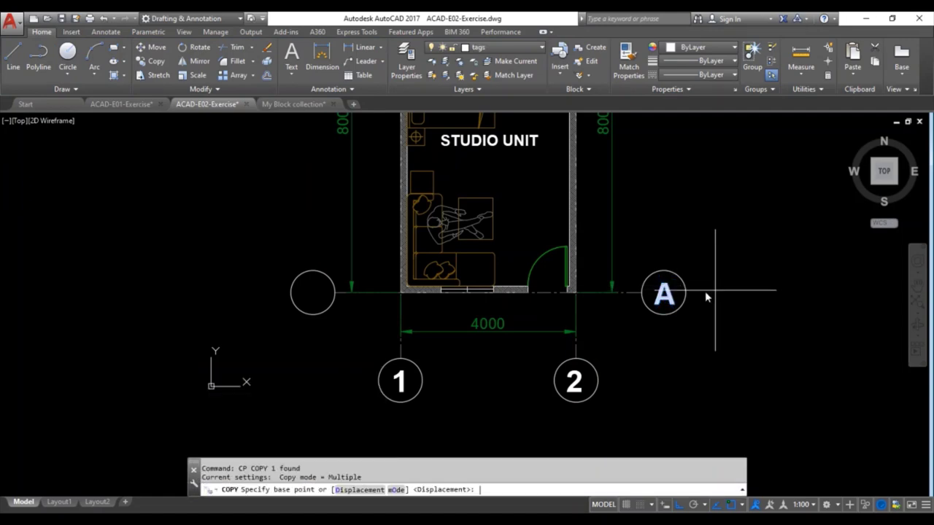
key(Escape)
click(675, 291)
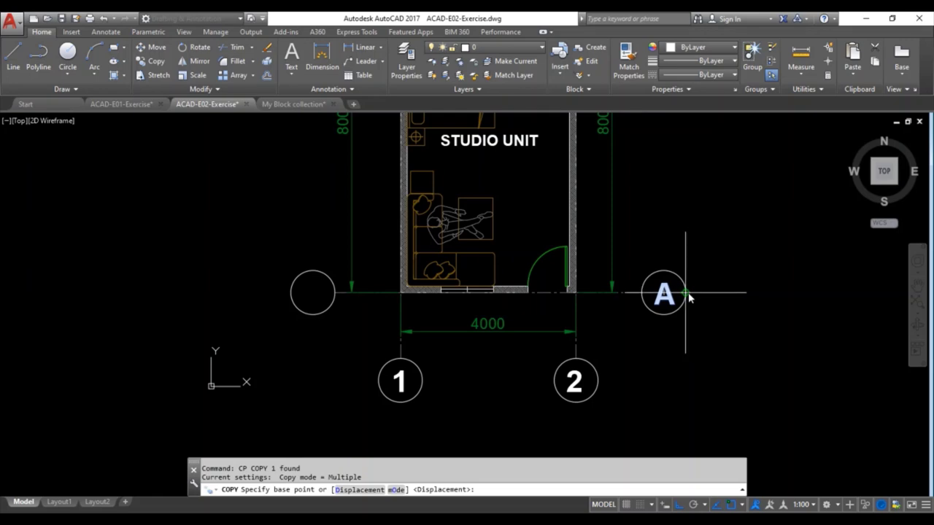
click(688, 293)
click(315, 288)
key(Escape)
scroll(335, 321, up, 2)
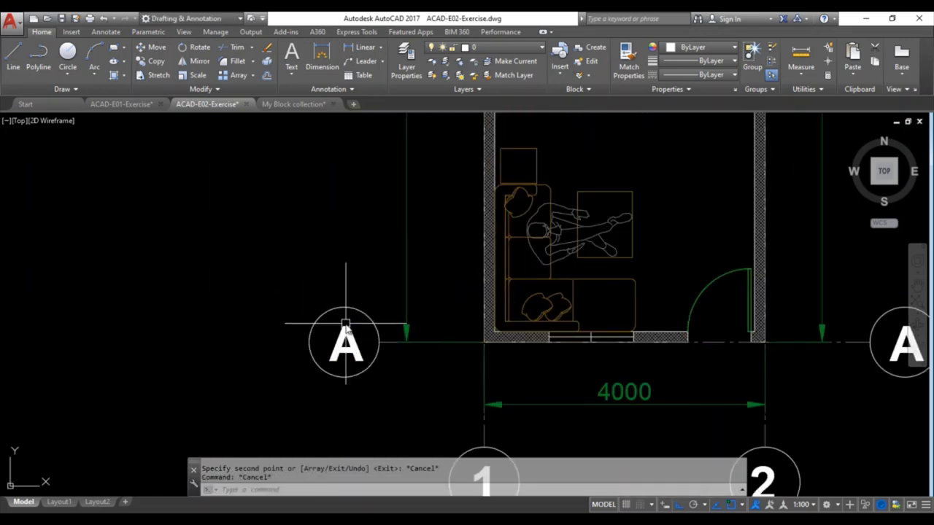
scroll(347, 329, down, 7)
scroll(349, 327, up, 5)
- Zoom to extents to show the whole studio plan, then save ACAD-E02-Exercise
scroll(348, 328, down, 4)
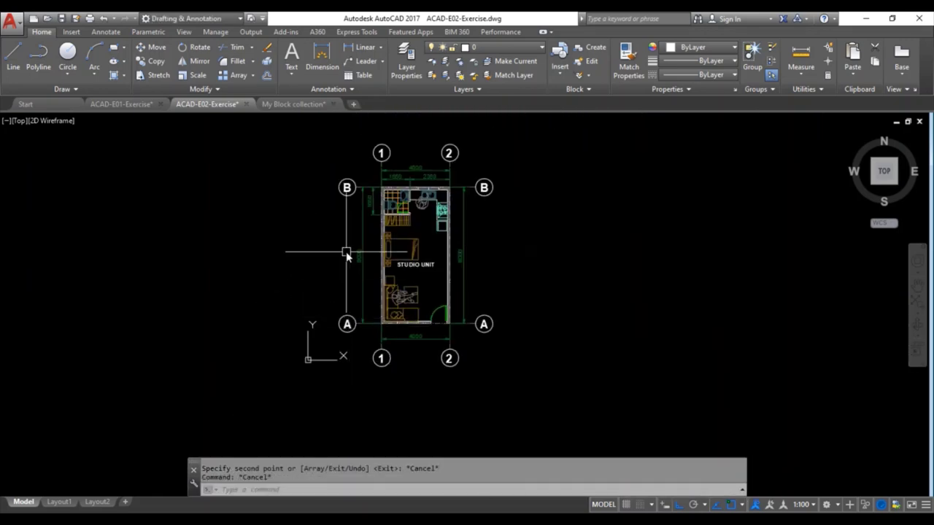
scroll(463, 232, up, 2)
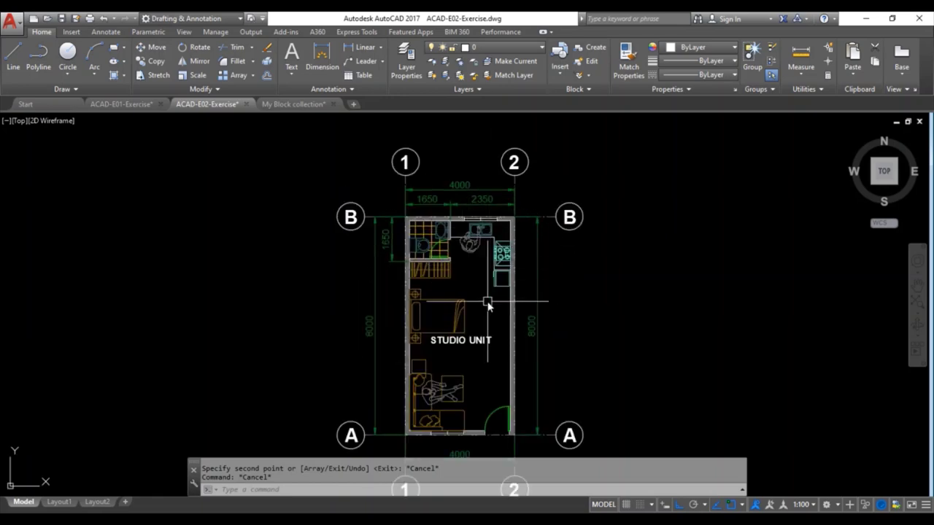
text(z)
key(Return)
text(e)
key(Return)
key(Escape)
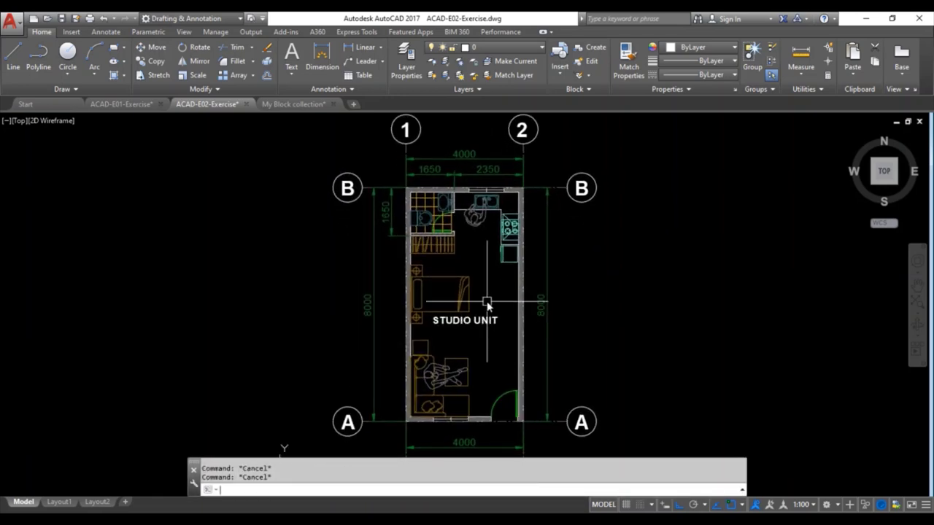
key(ctrl+s)
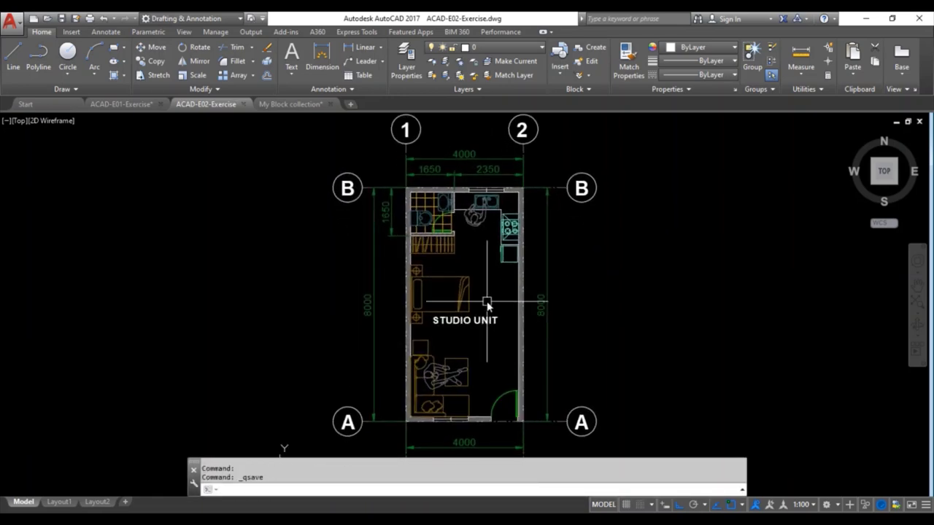